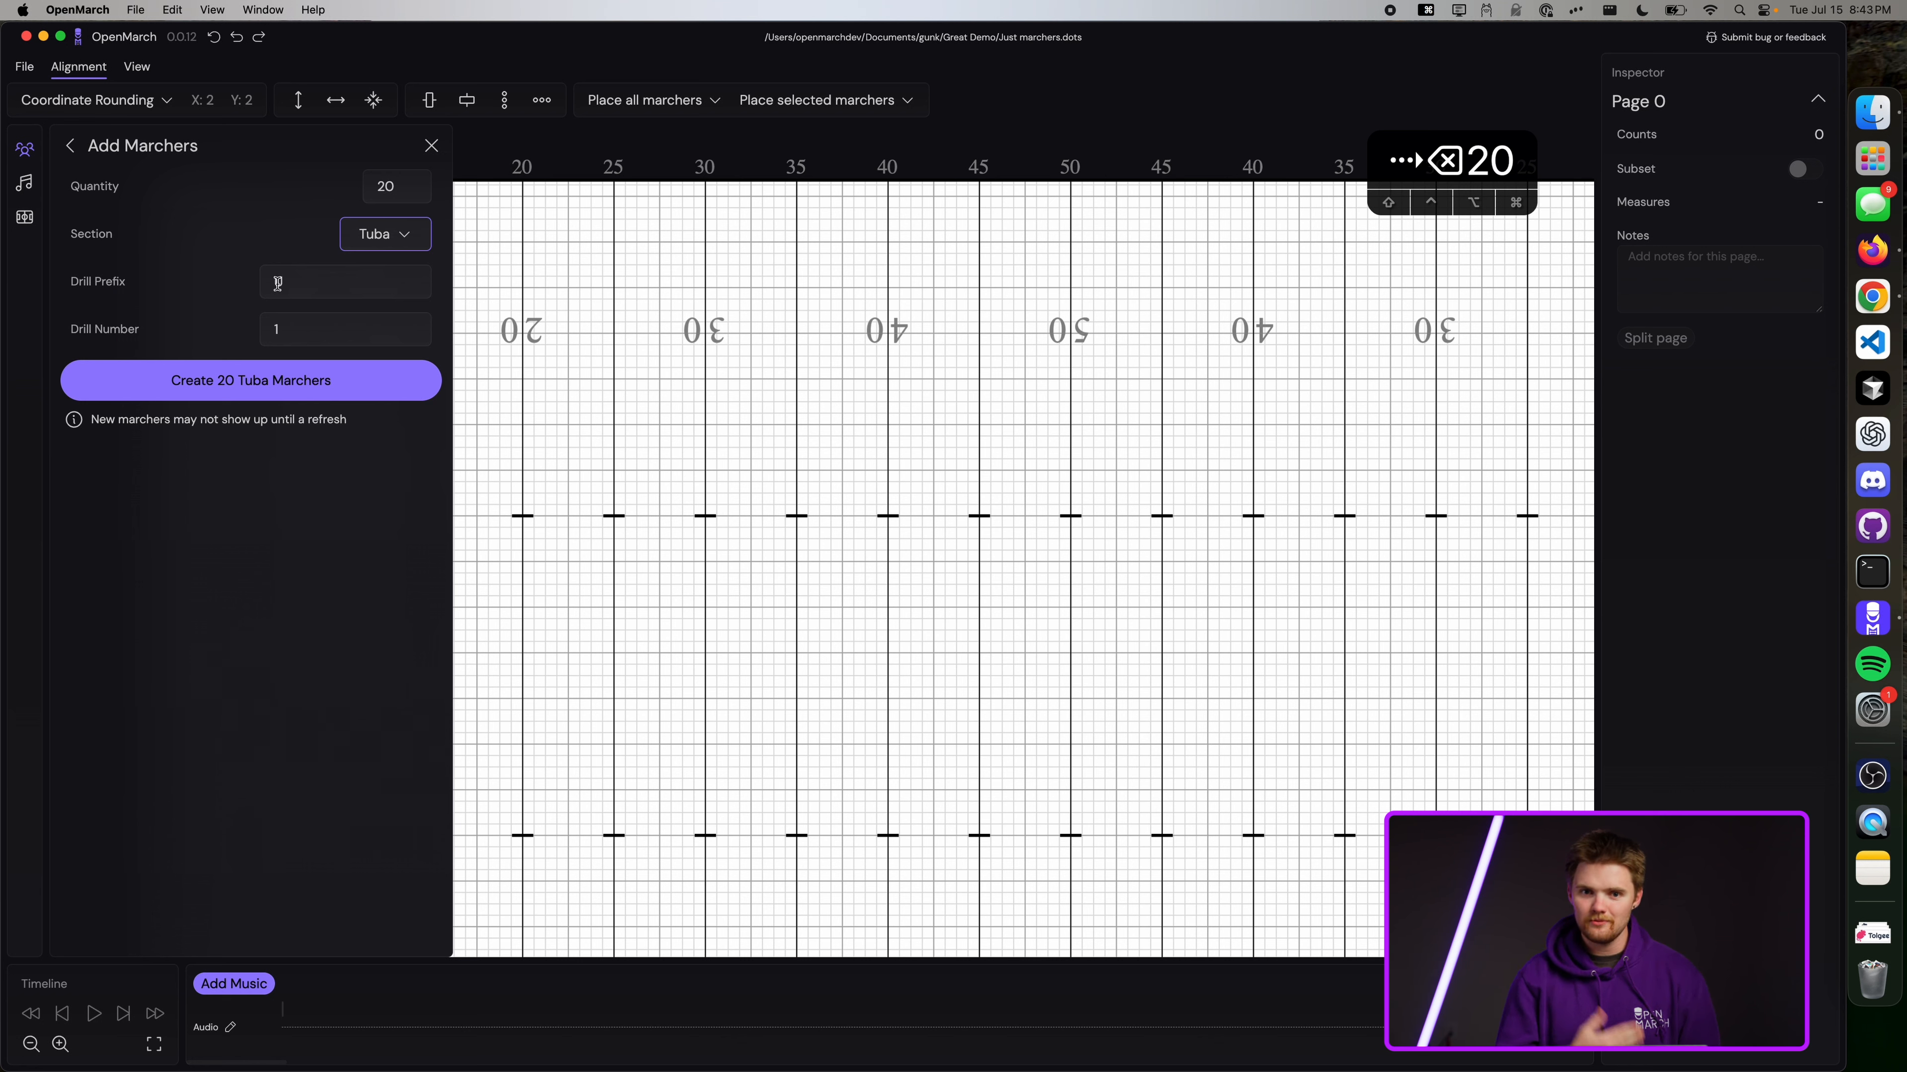
Enter 1 as the starting Drill Number for the 20 Tuba marchers with prefix U.
click(272, 323)
text(1)
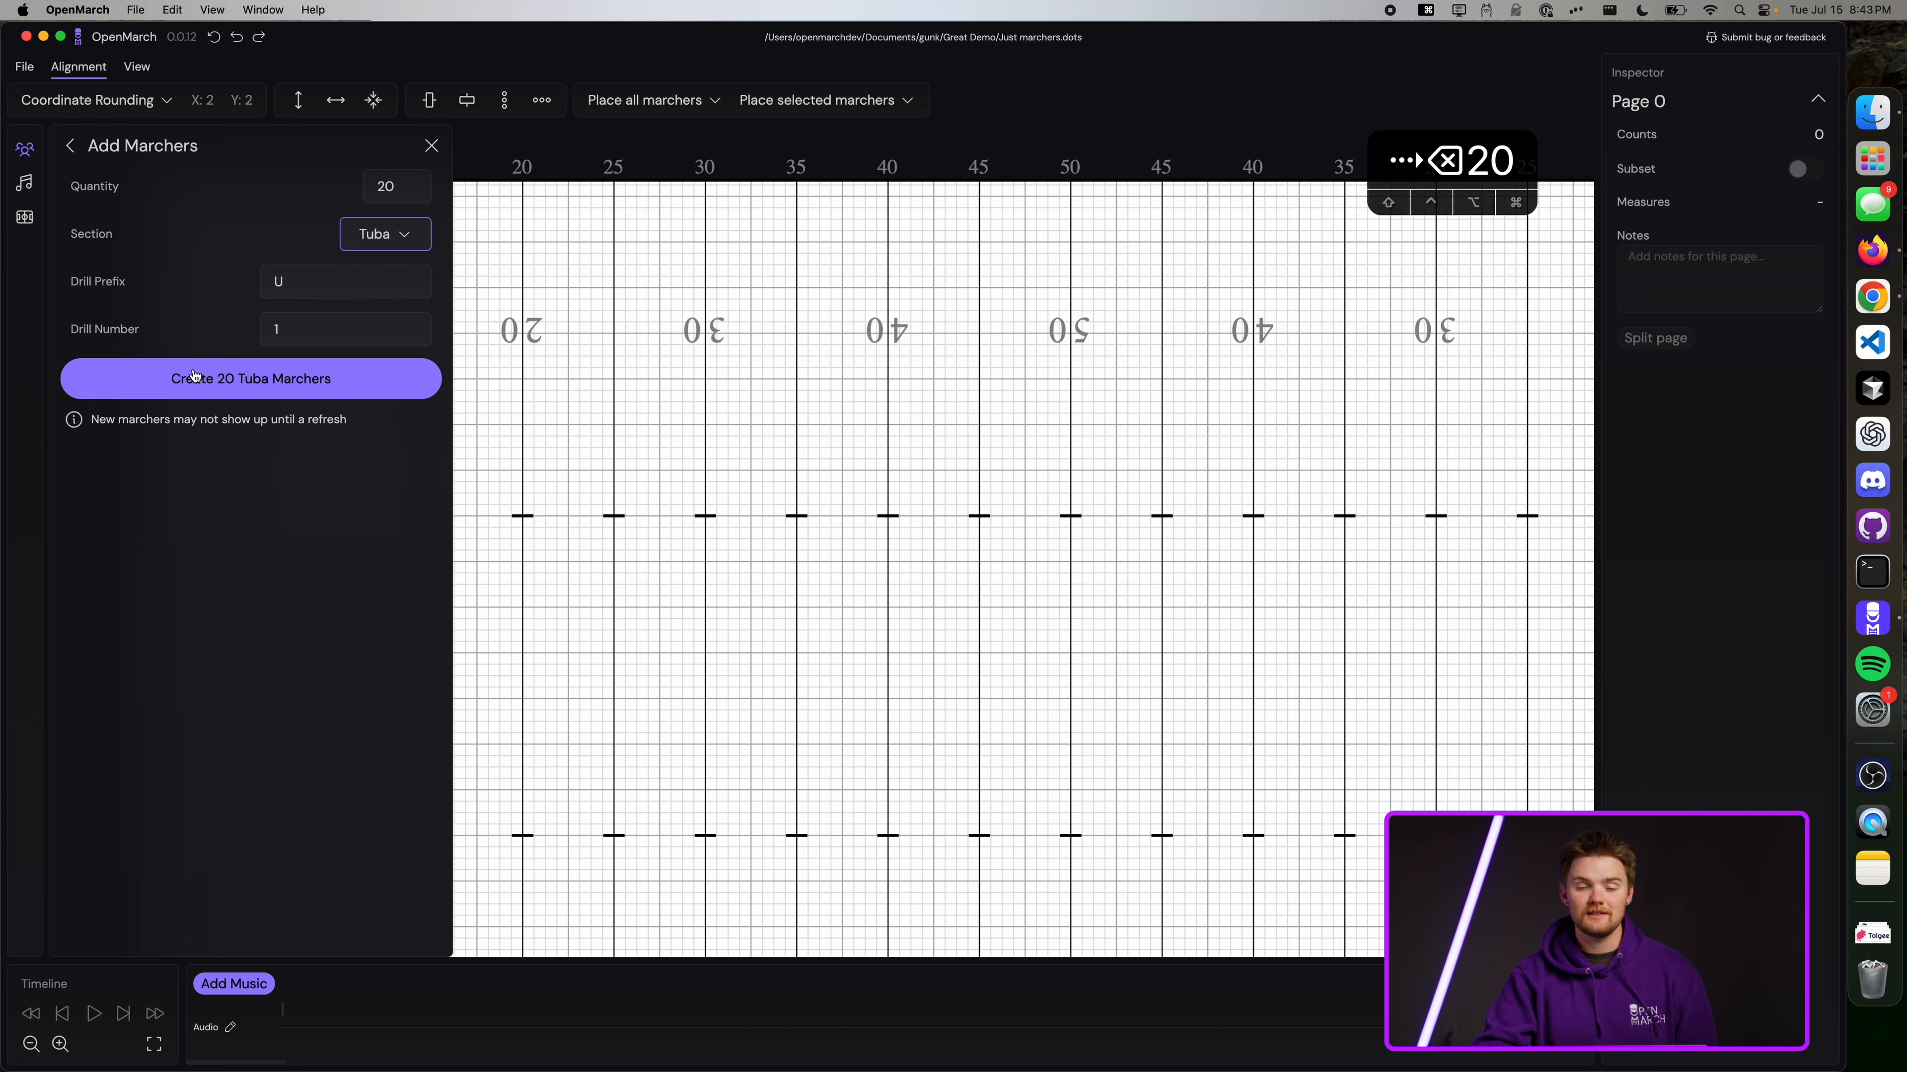
scroll(574, 413, left, 3)
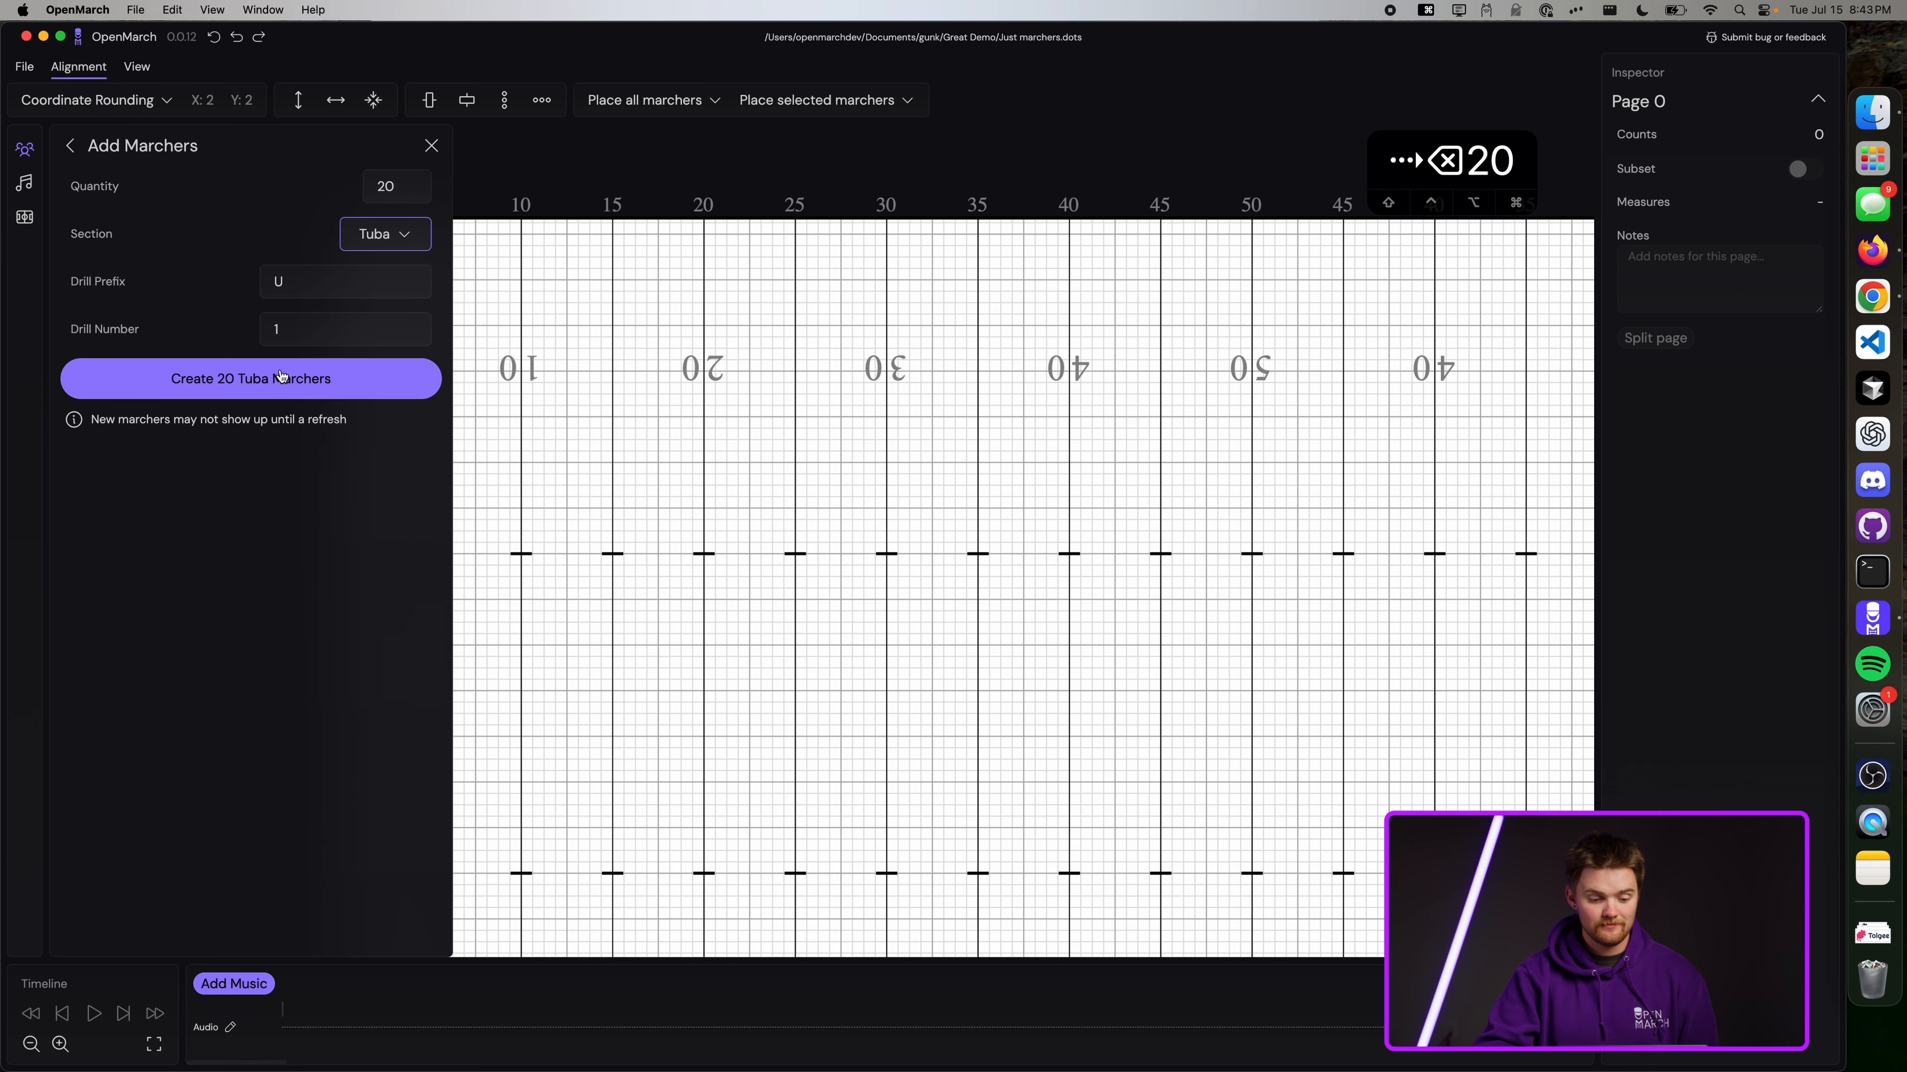
Create Tuba marchers U1–U20 in a row, close the marcher list, and select U20.
click(285, 378)
scroll(666, 456, left, 5)
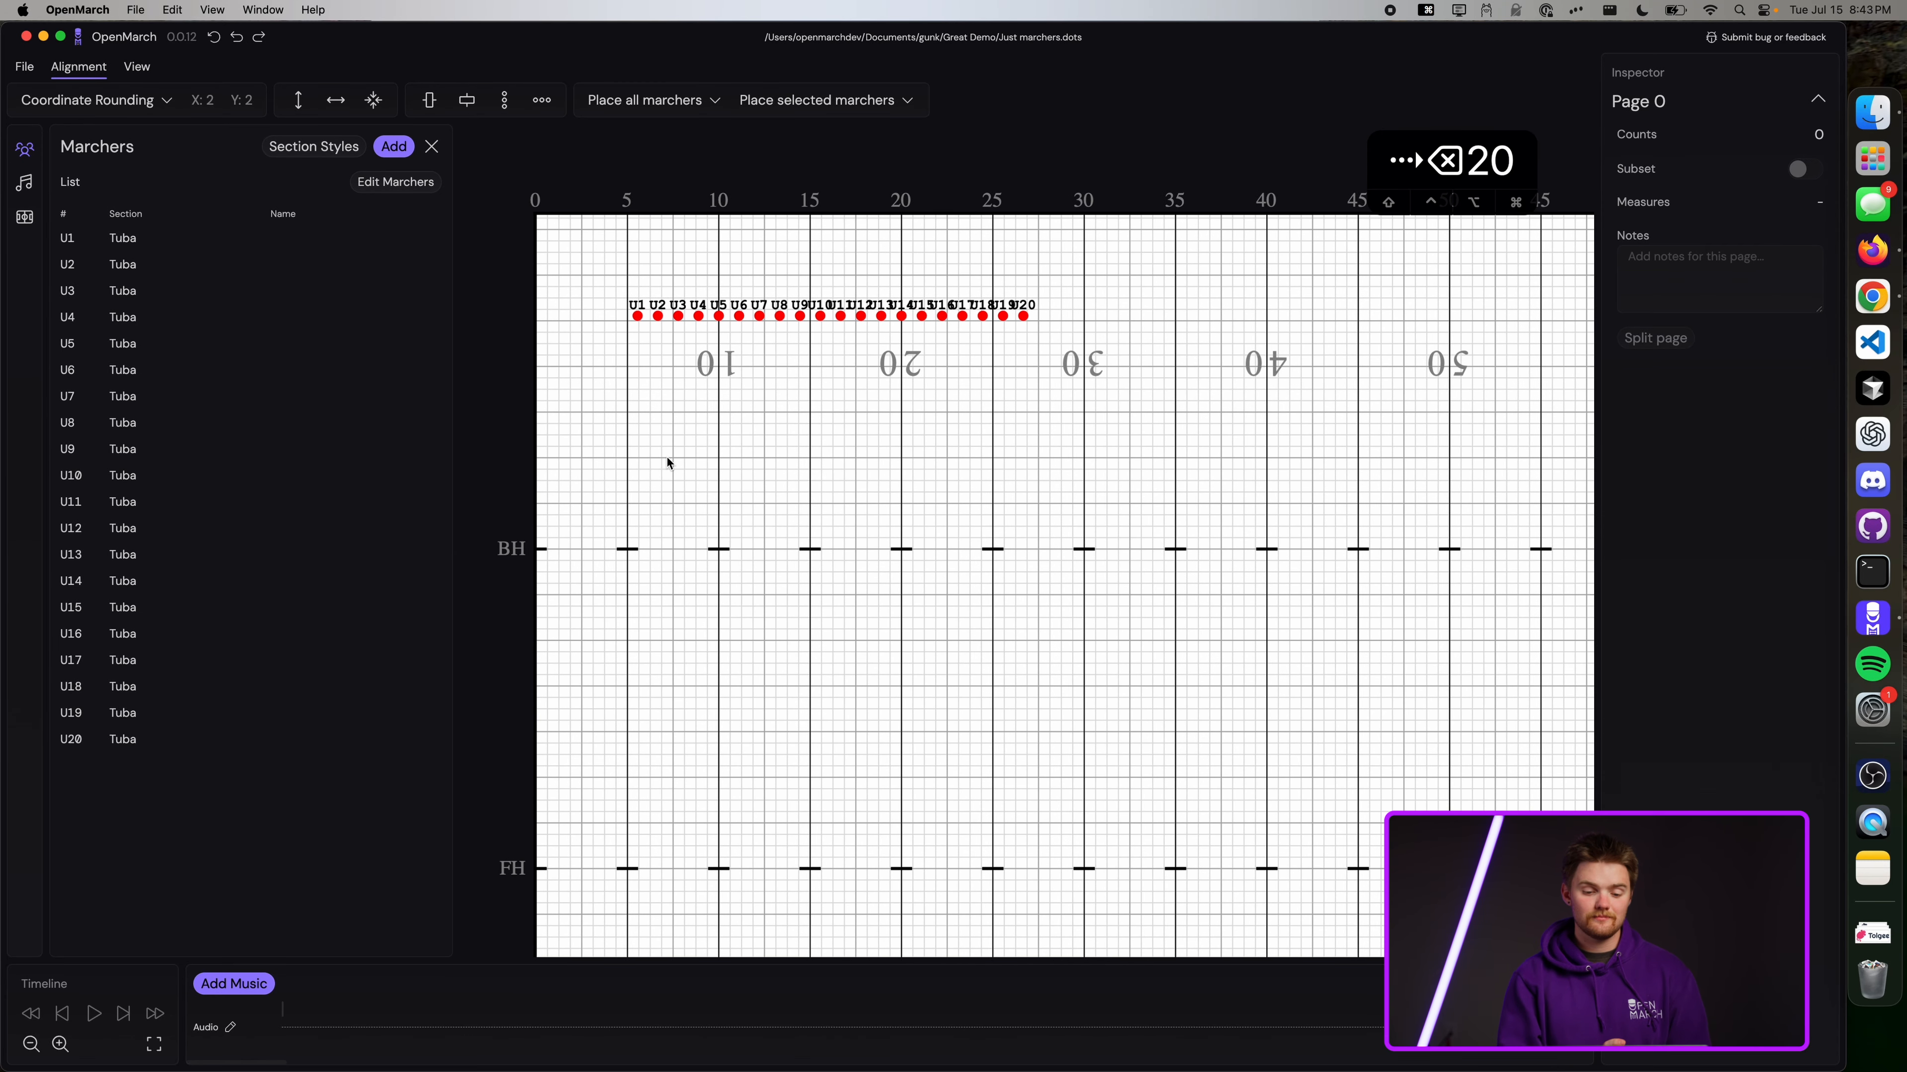
click(430, 147)
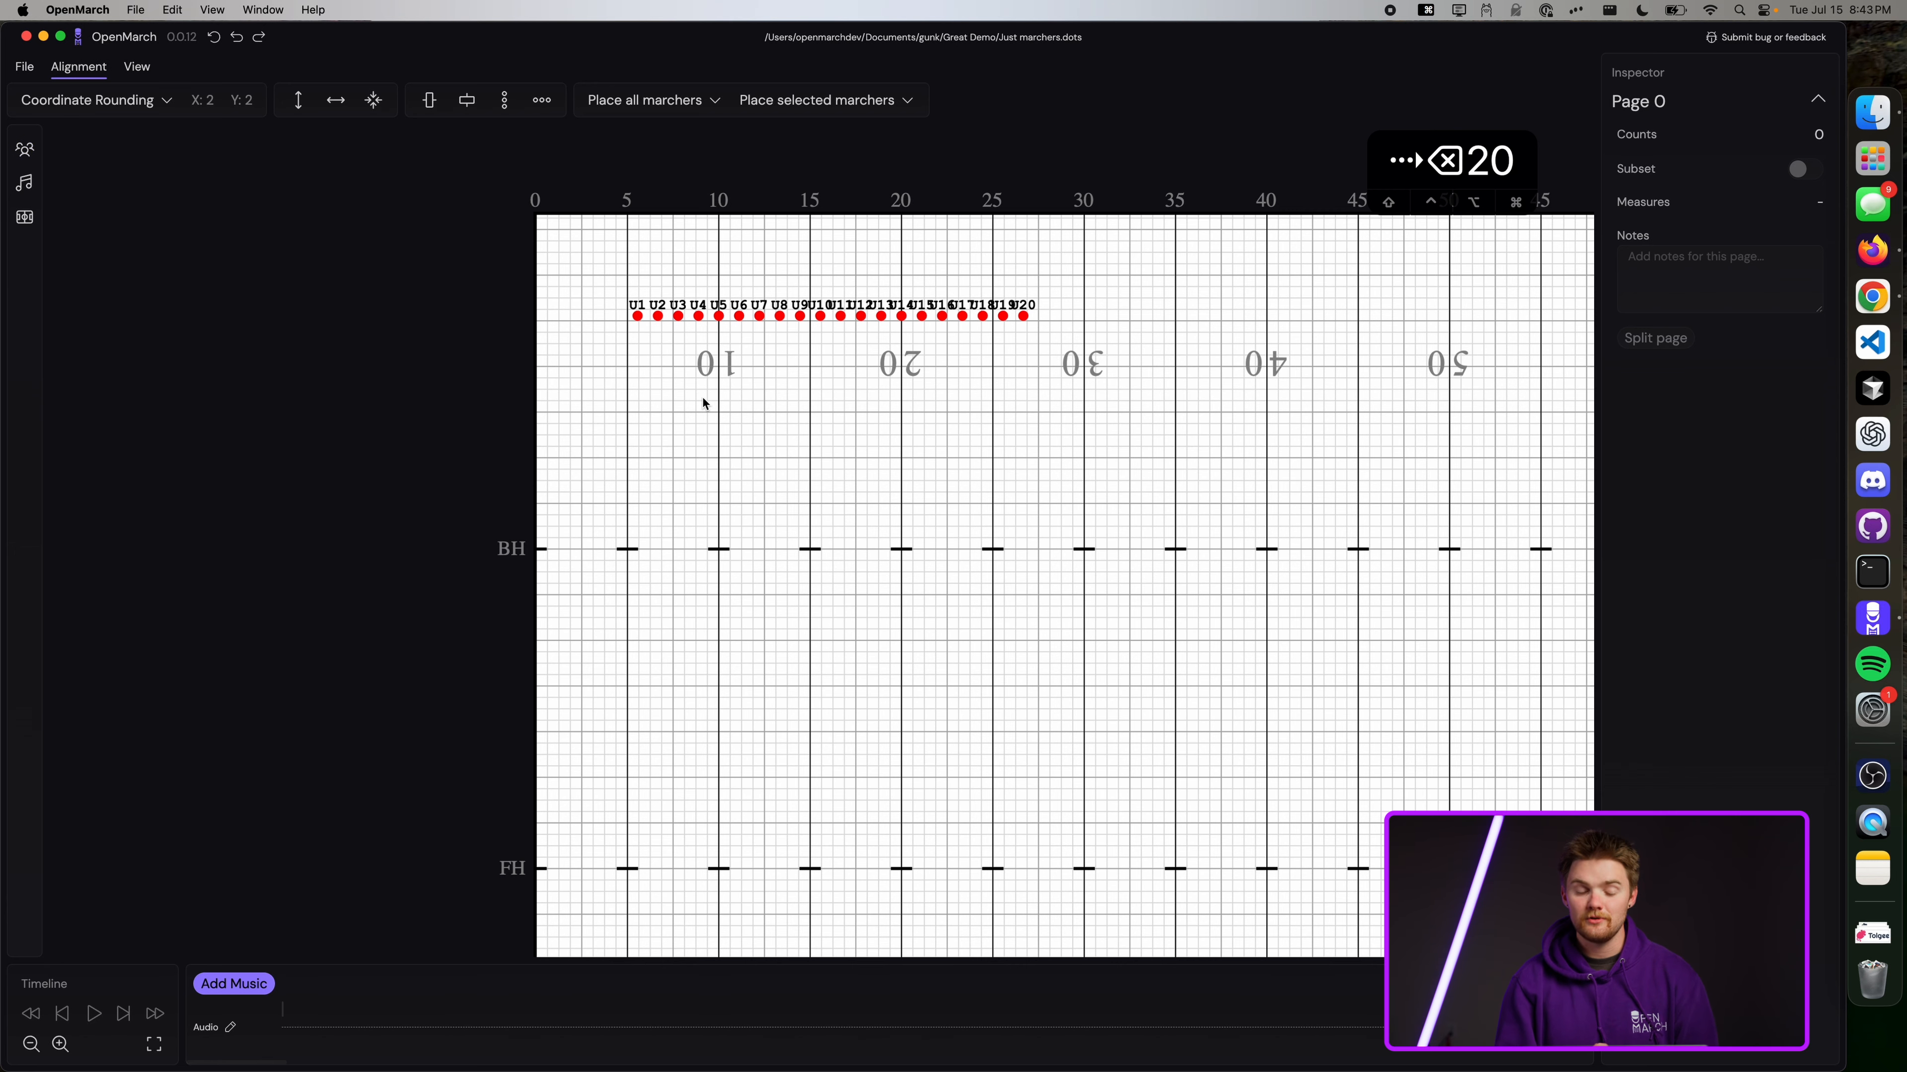
scroll(1197, 247, up, 5)
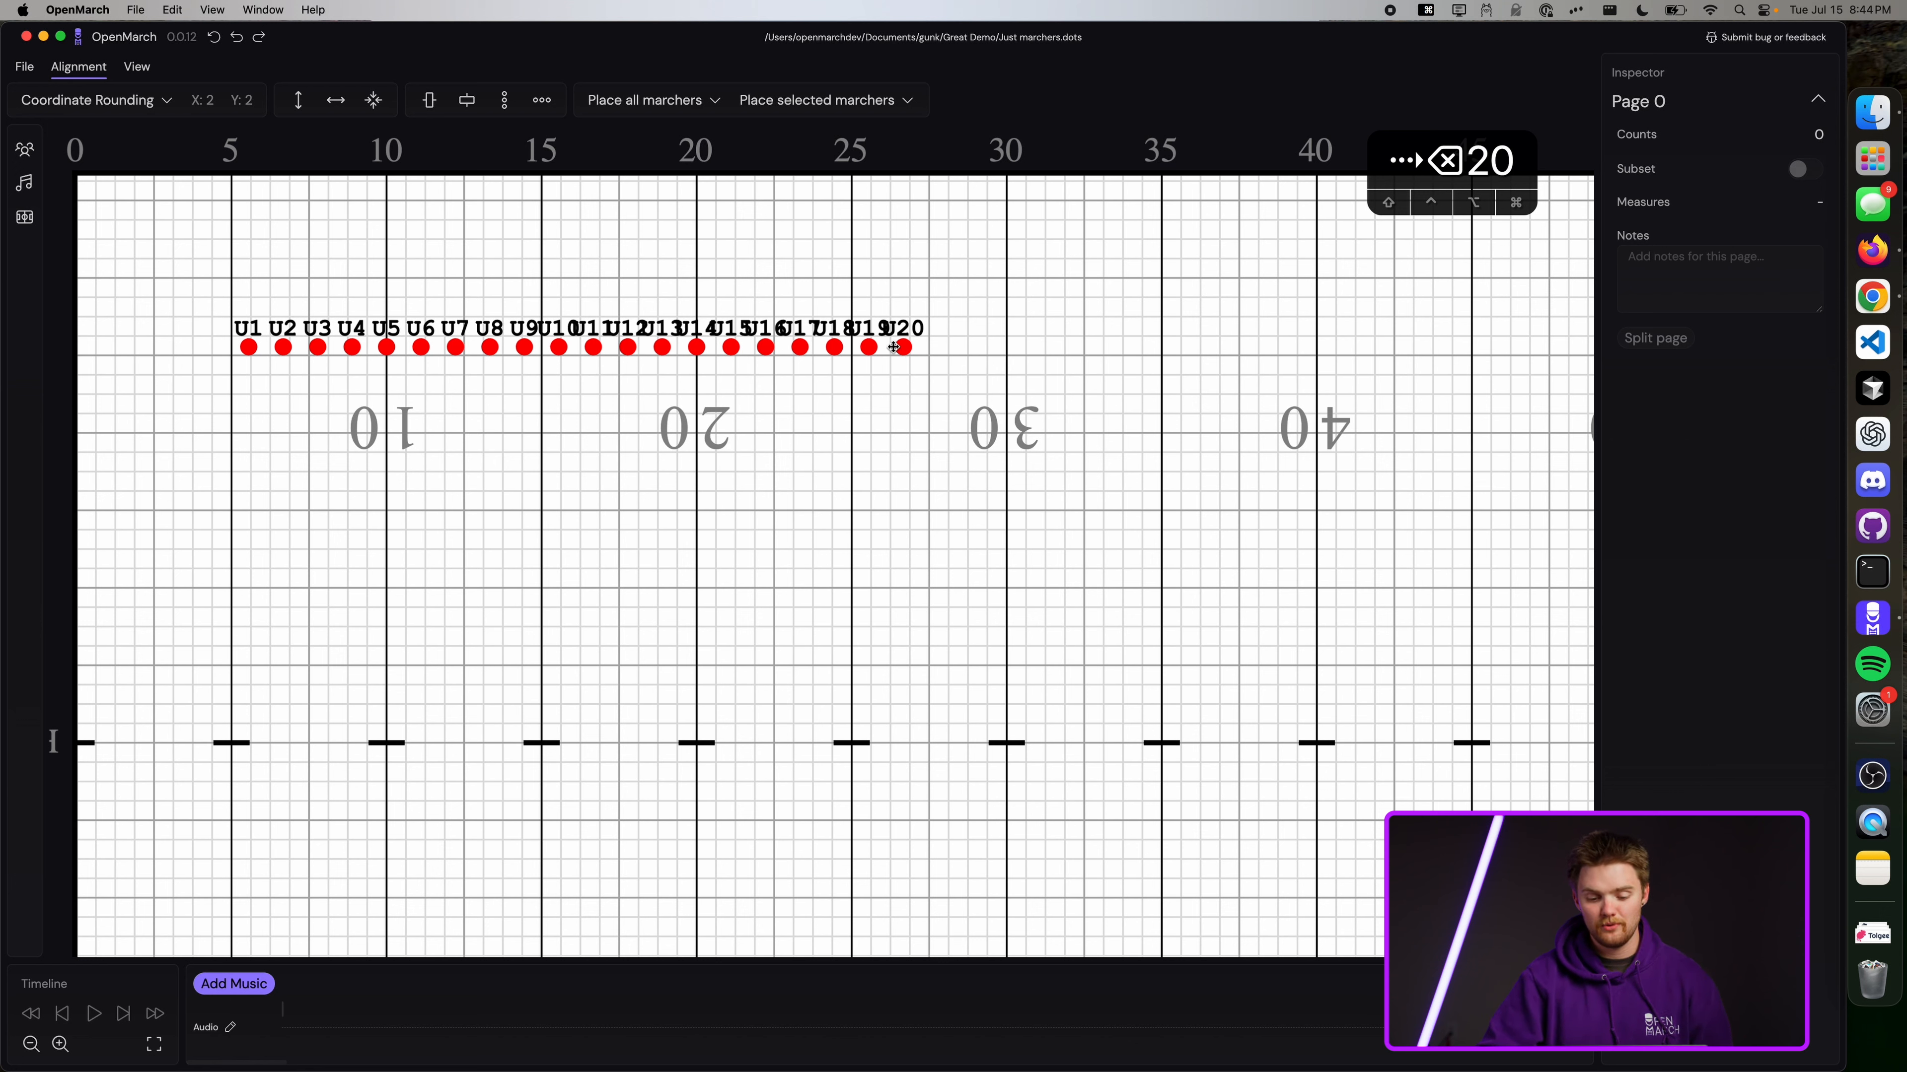
click(903, 348)
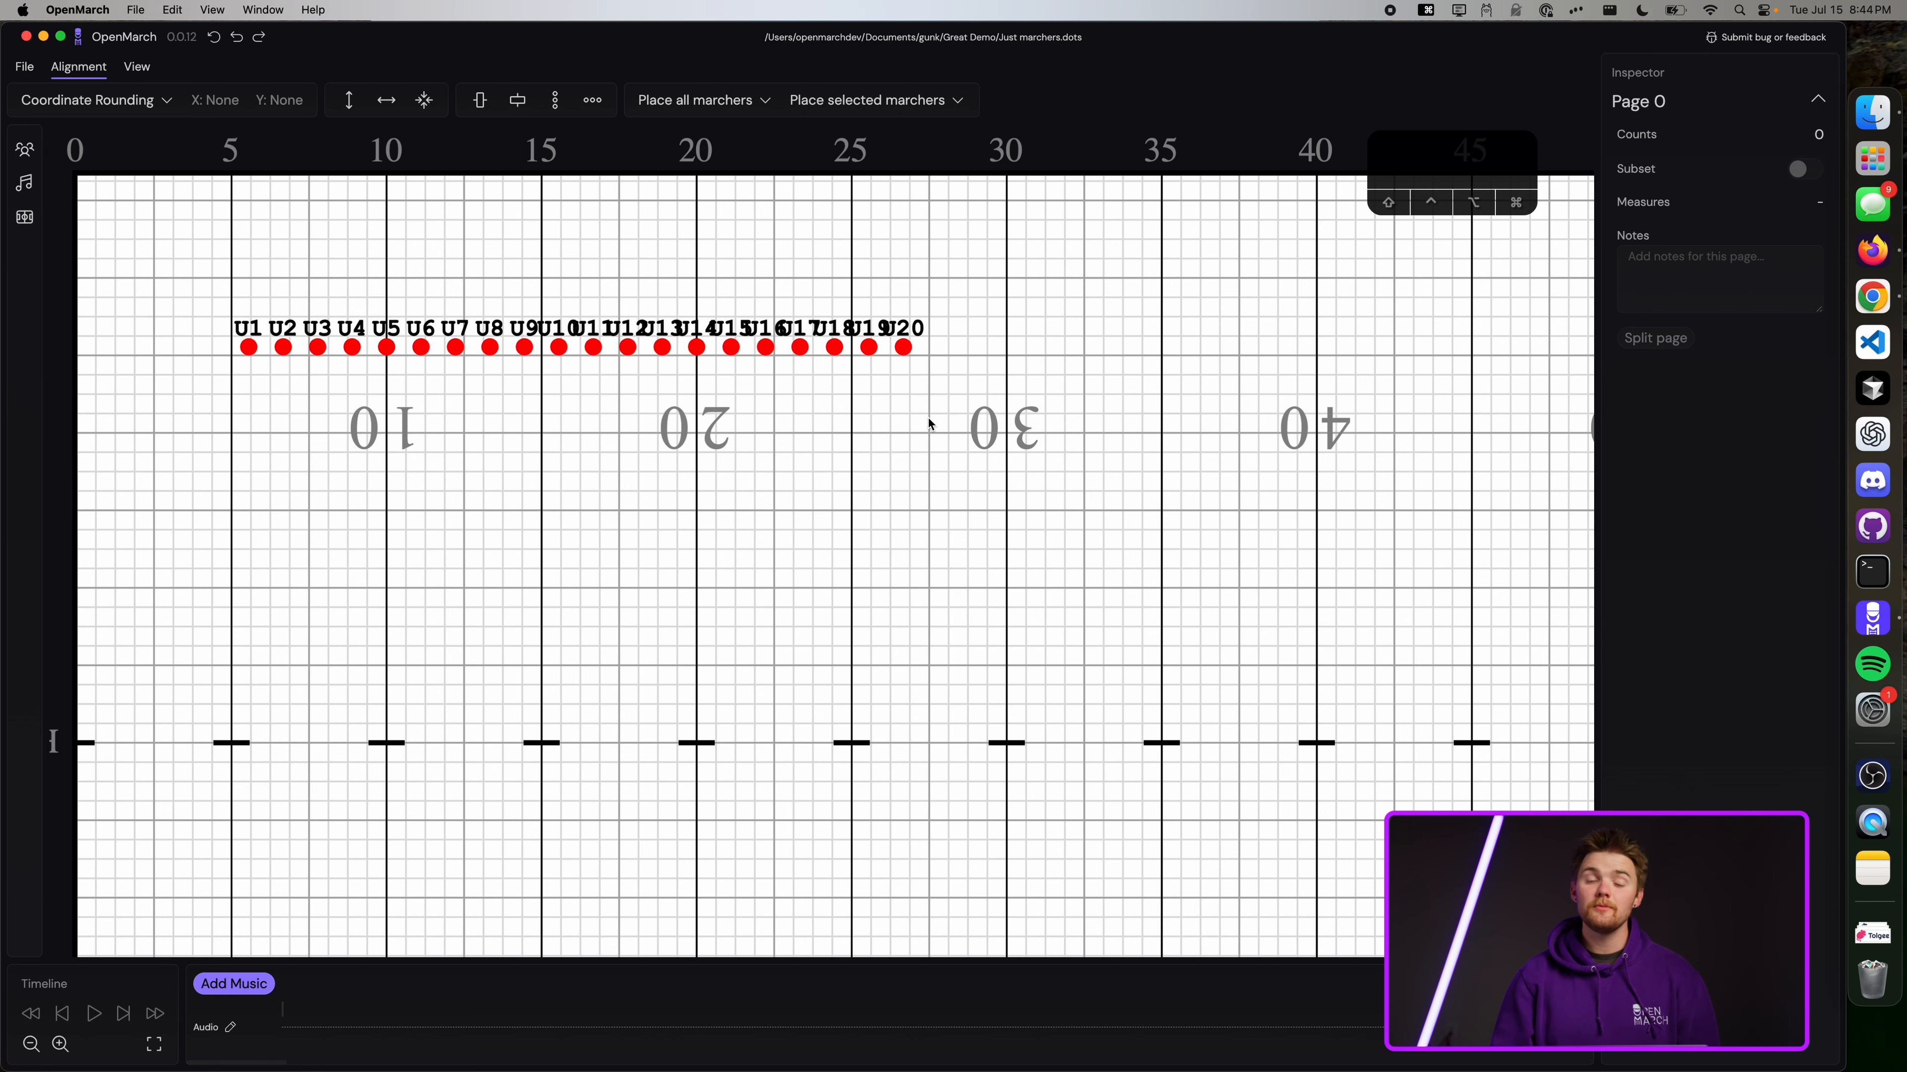
Move U20 down onto the 30-yard line number, then clear a trial box selection.
drag(905, 349, 1022, 470)
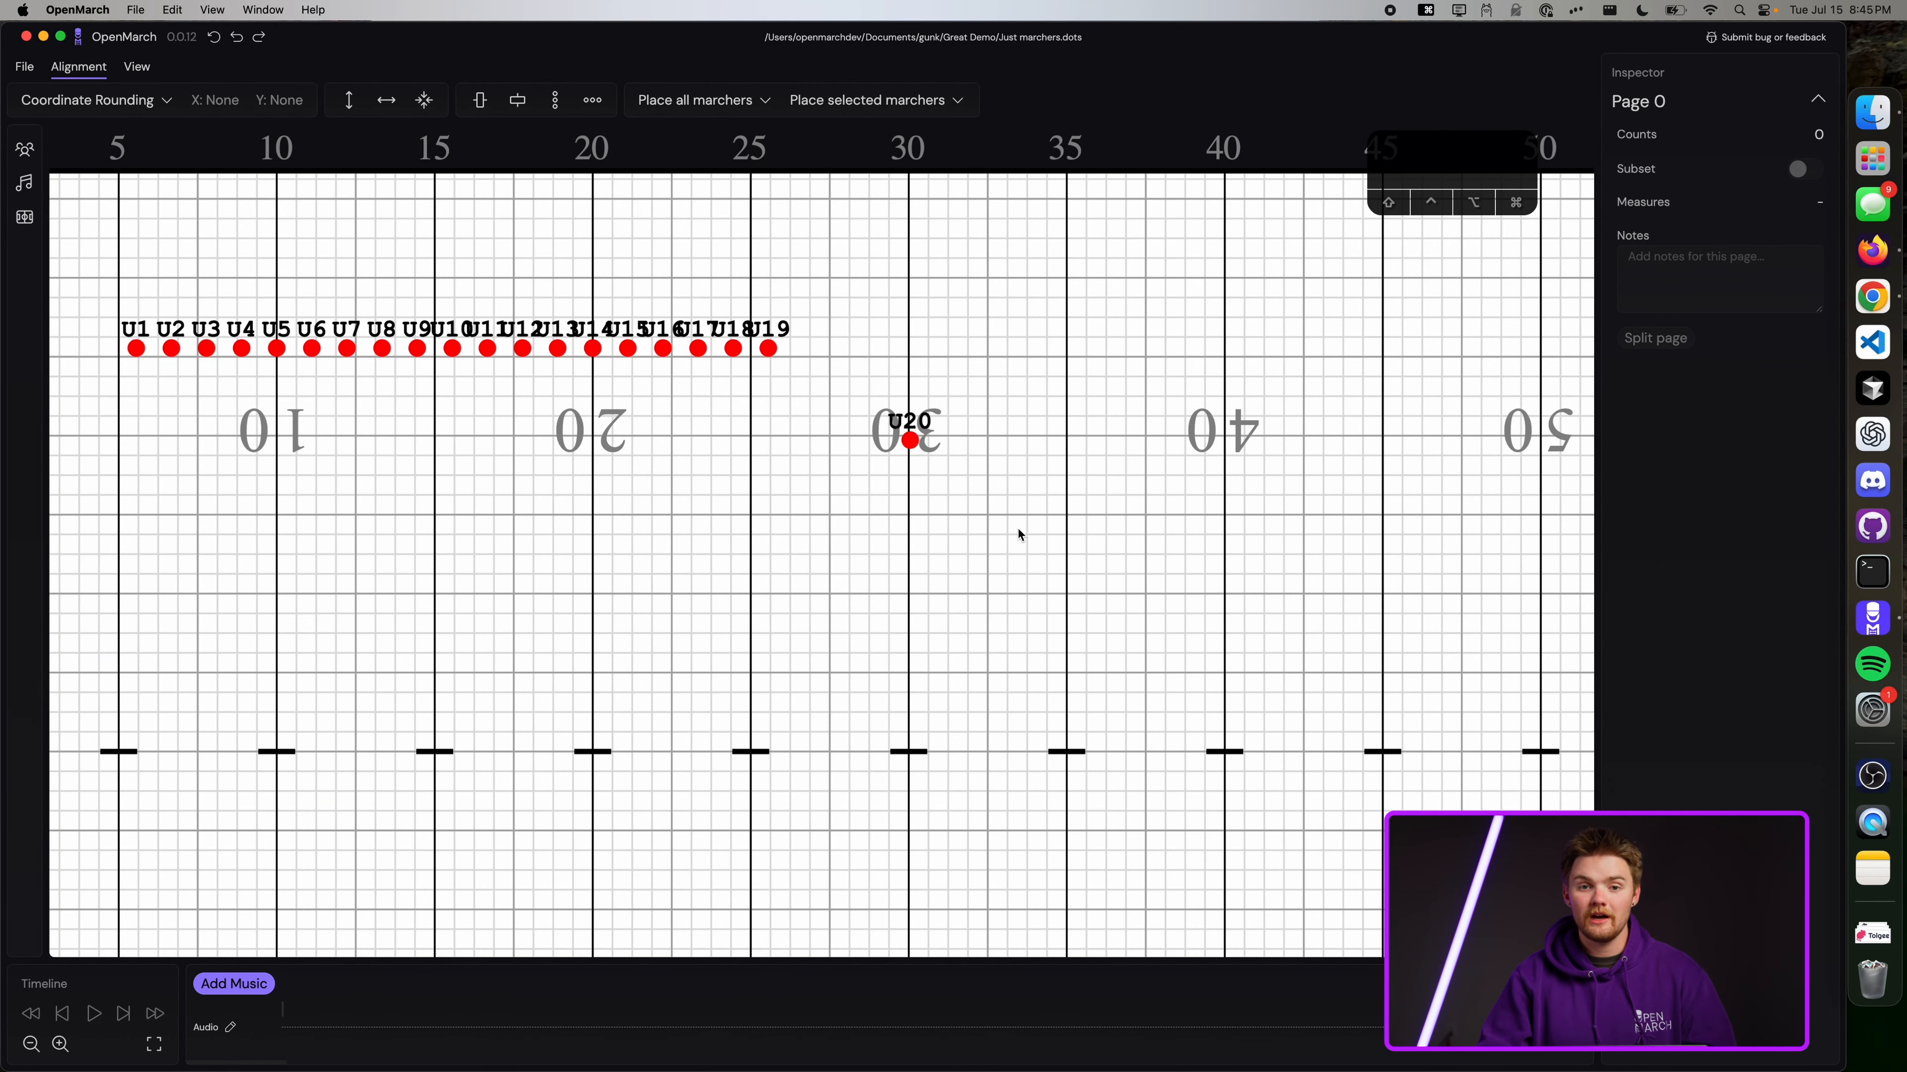
drag(1018, 534, 516, 219)
click(1160, 466)
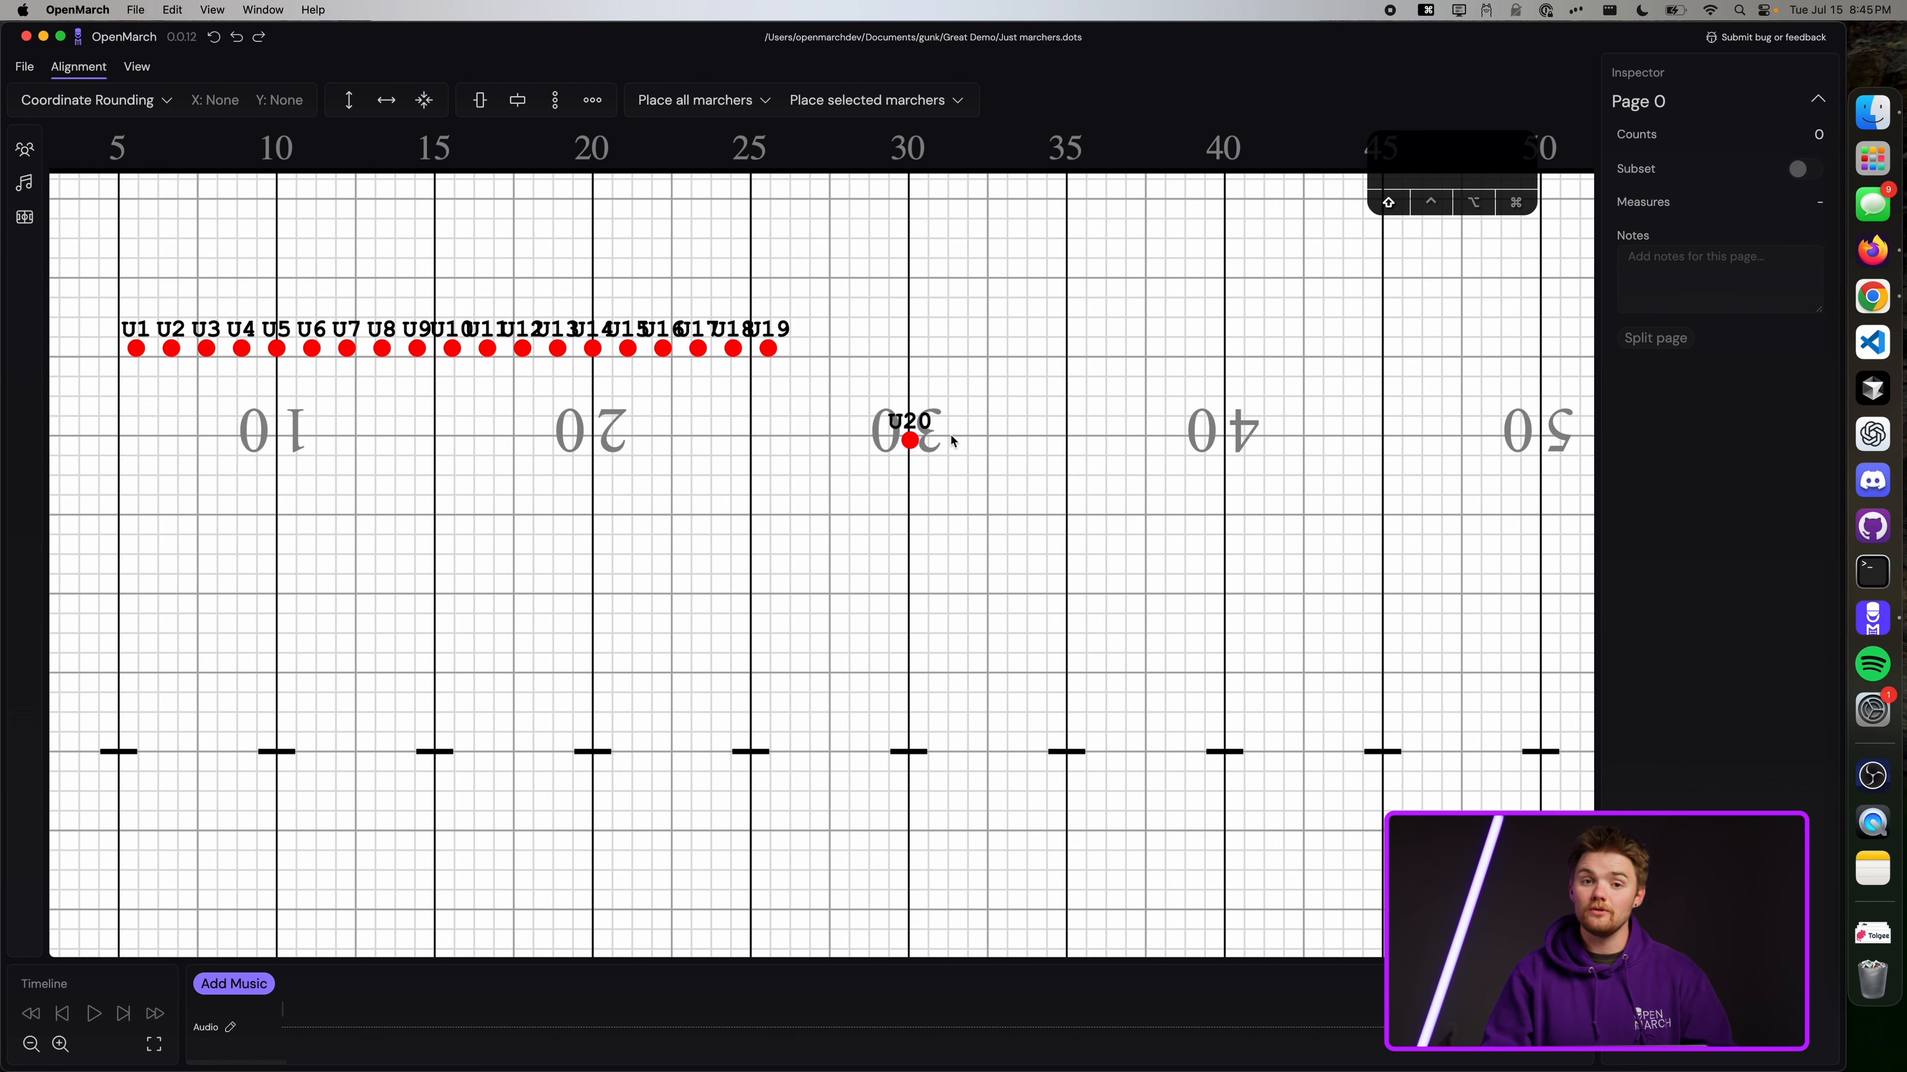
Multi-select U16–U20, then U14–U20, clearing each selection afterwards.
click(770, 347)
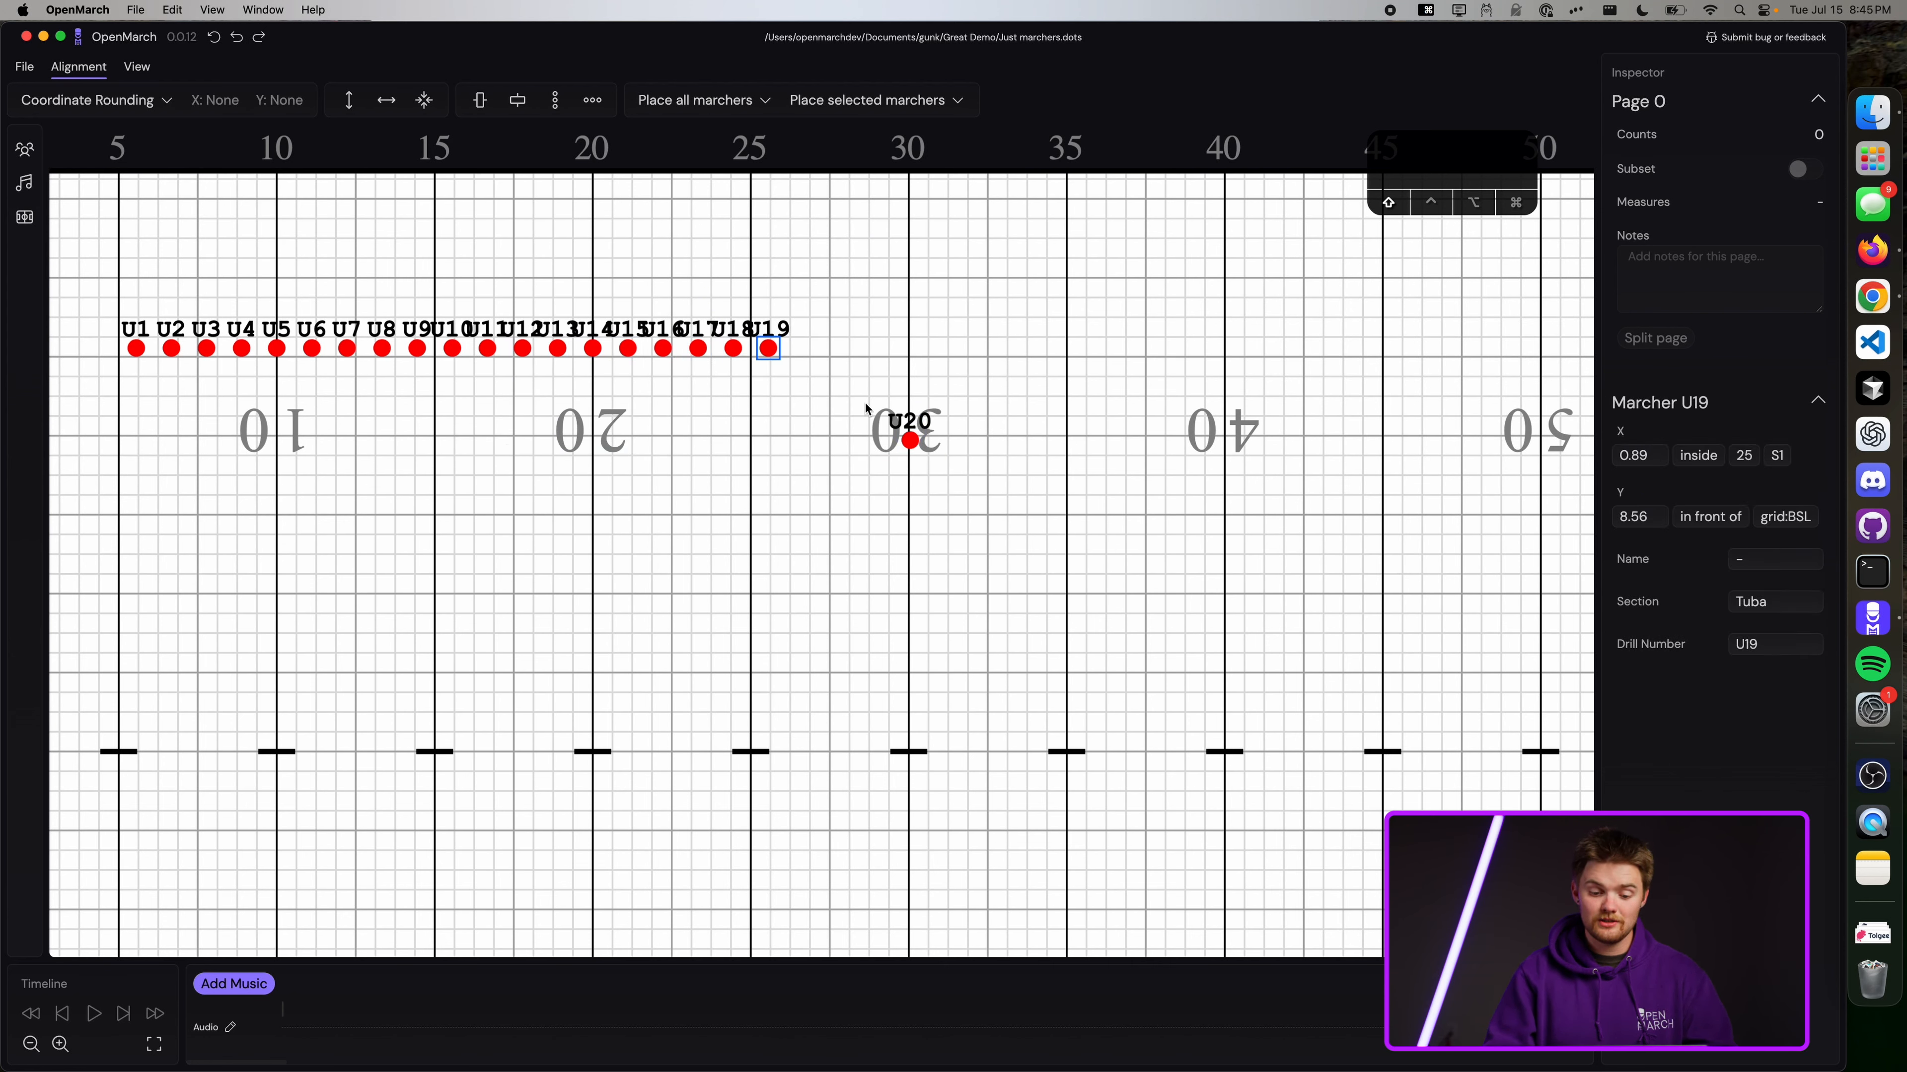
shift+click(907, 440)
shift+click(732, 348)
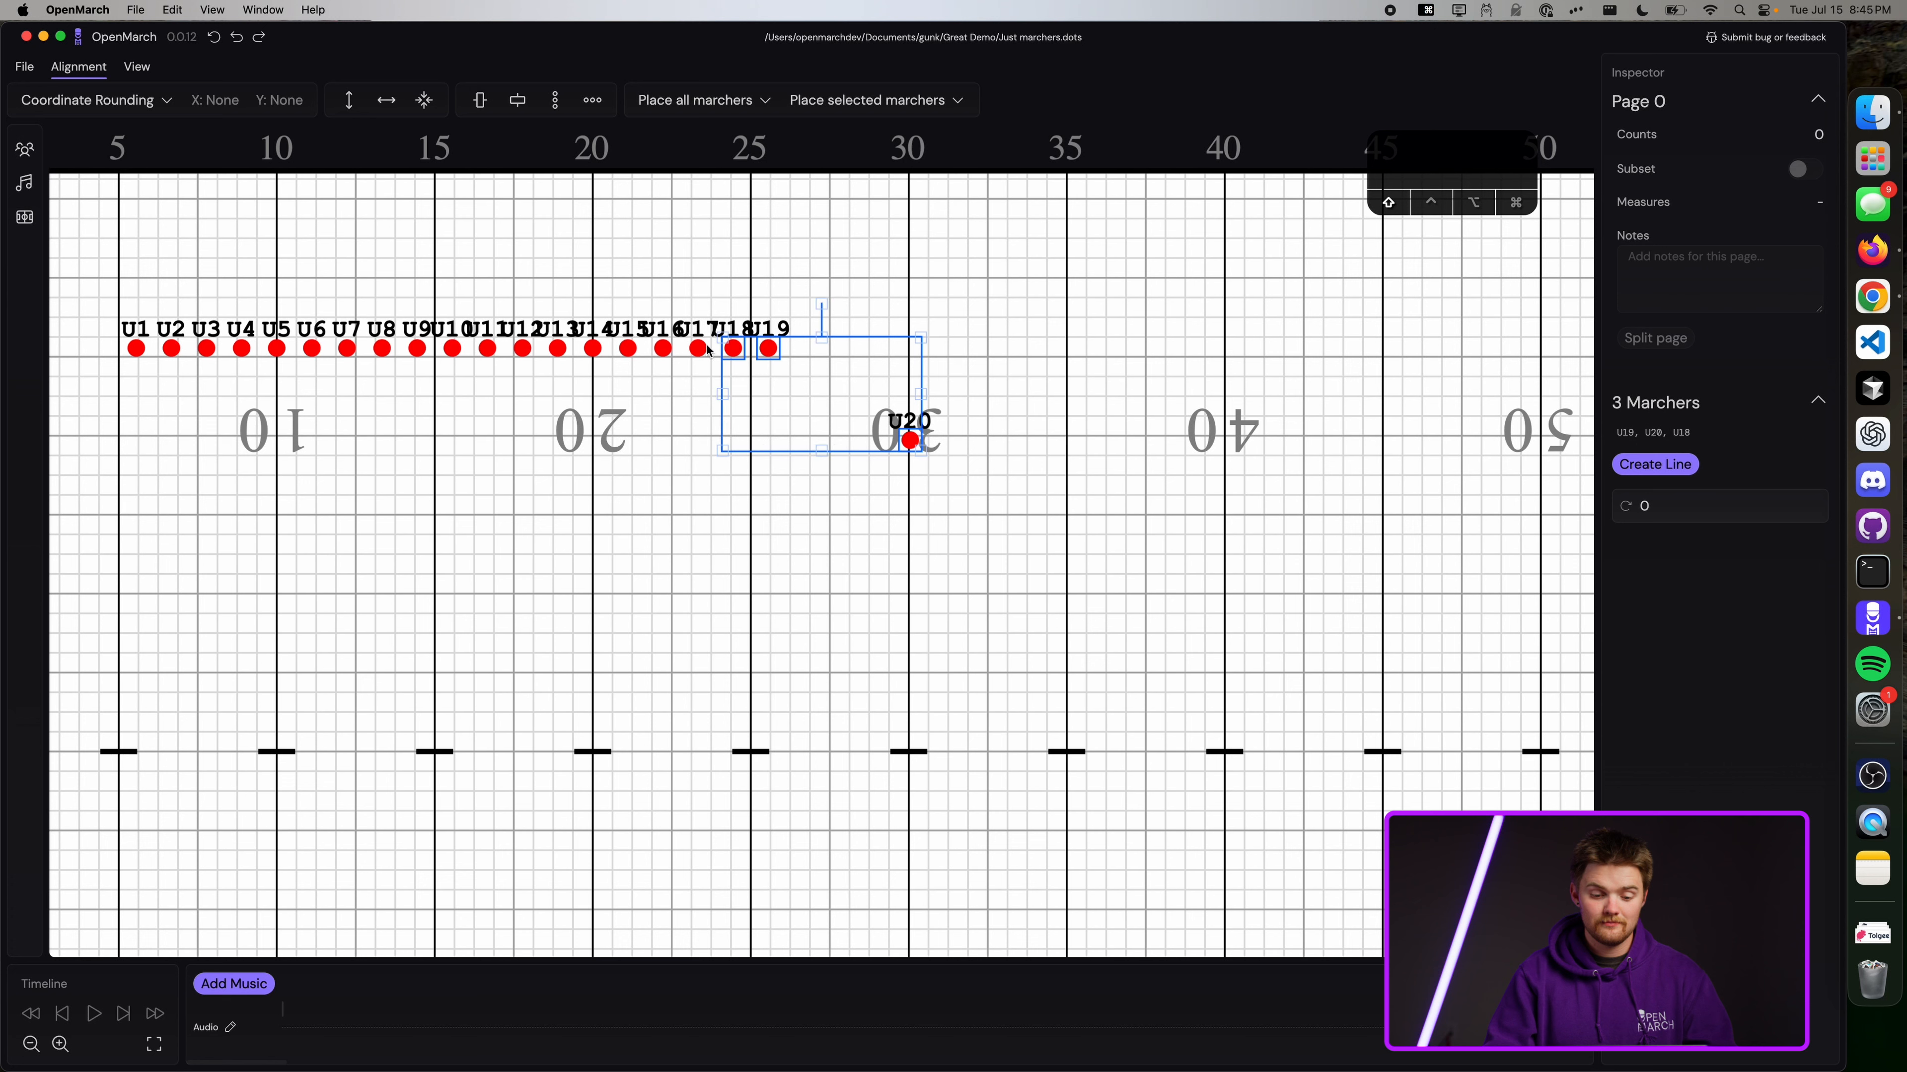
shift+click(698, 348)
shift+click(663, 347)
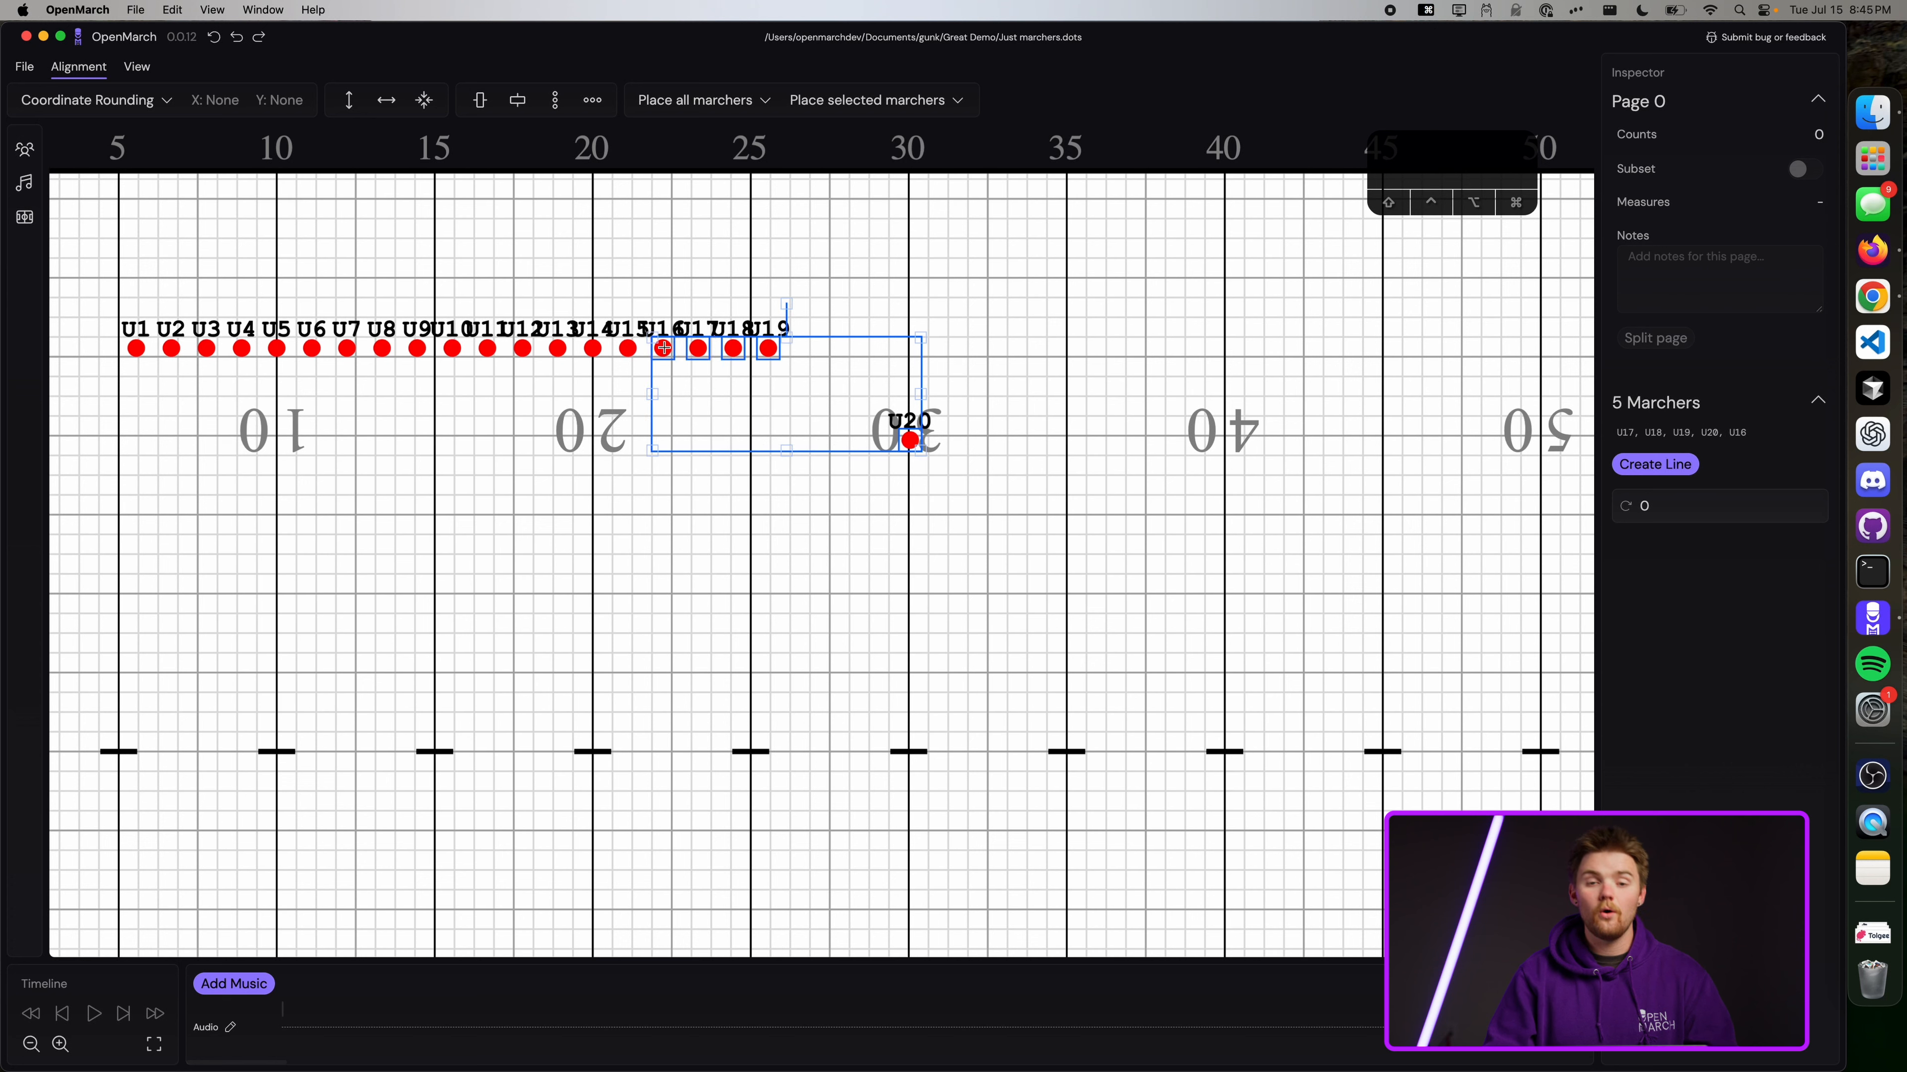
click(1053, 443)
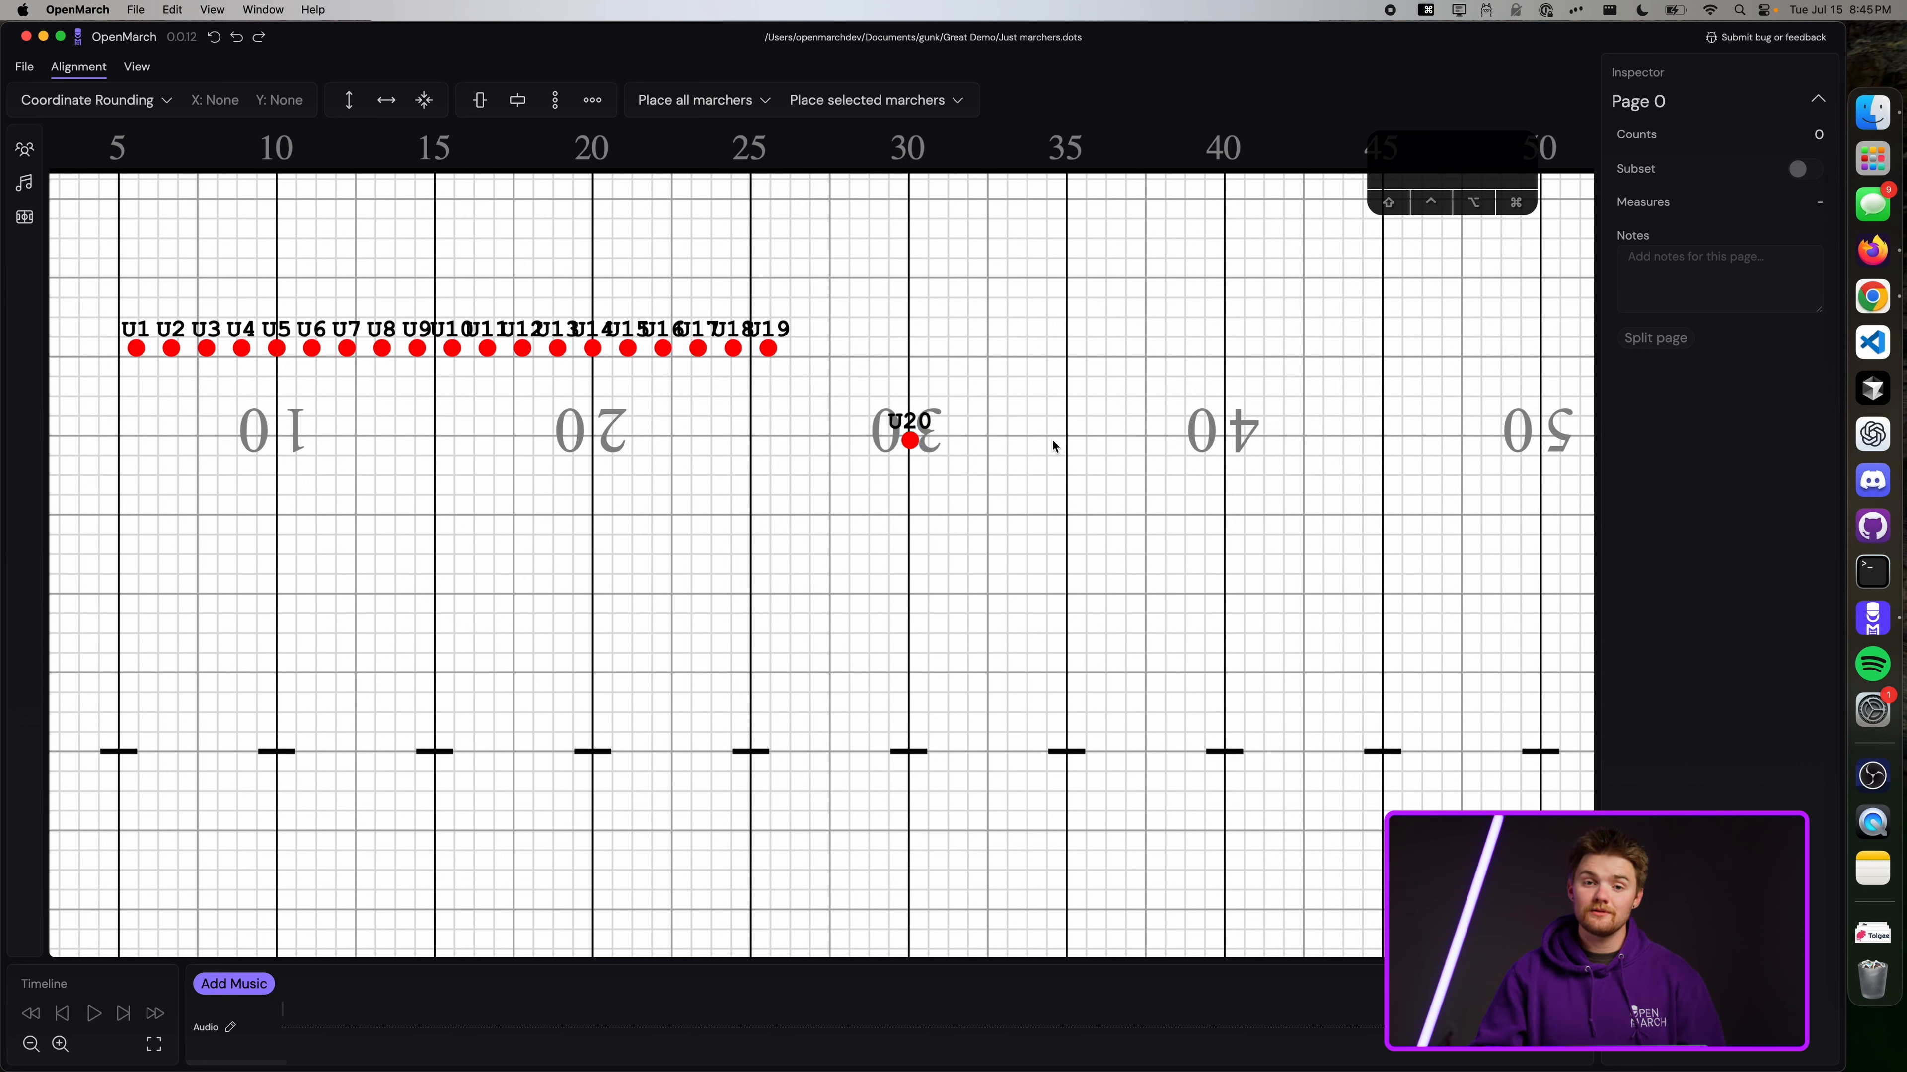
drag(1399, 161, 1399, 218)
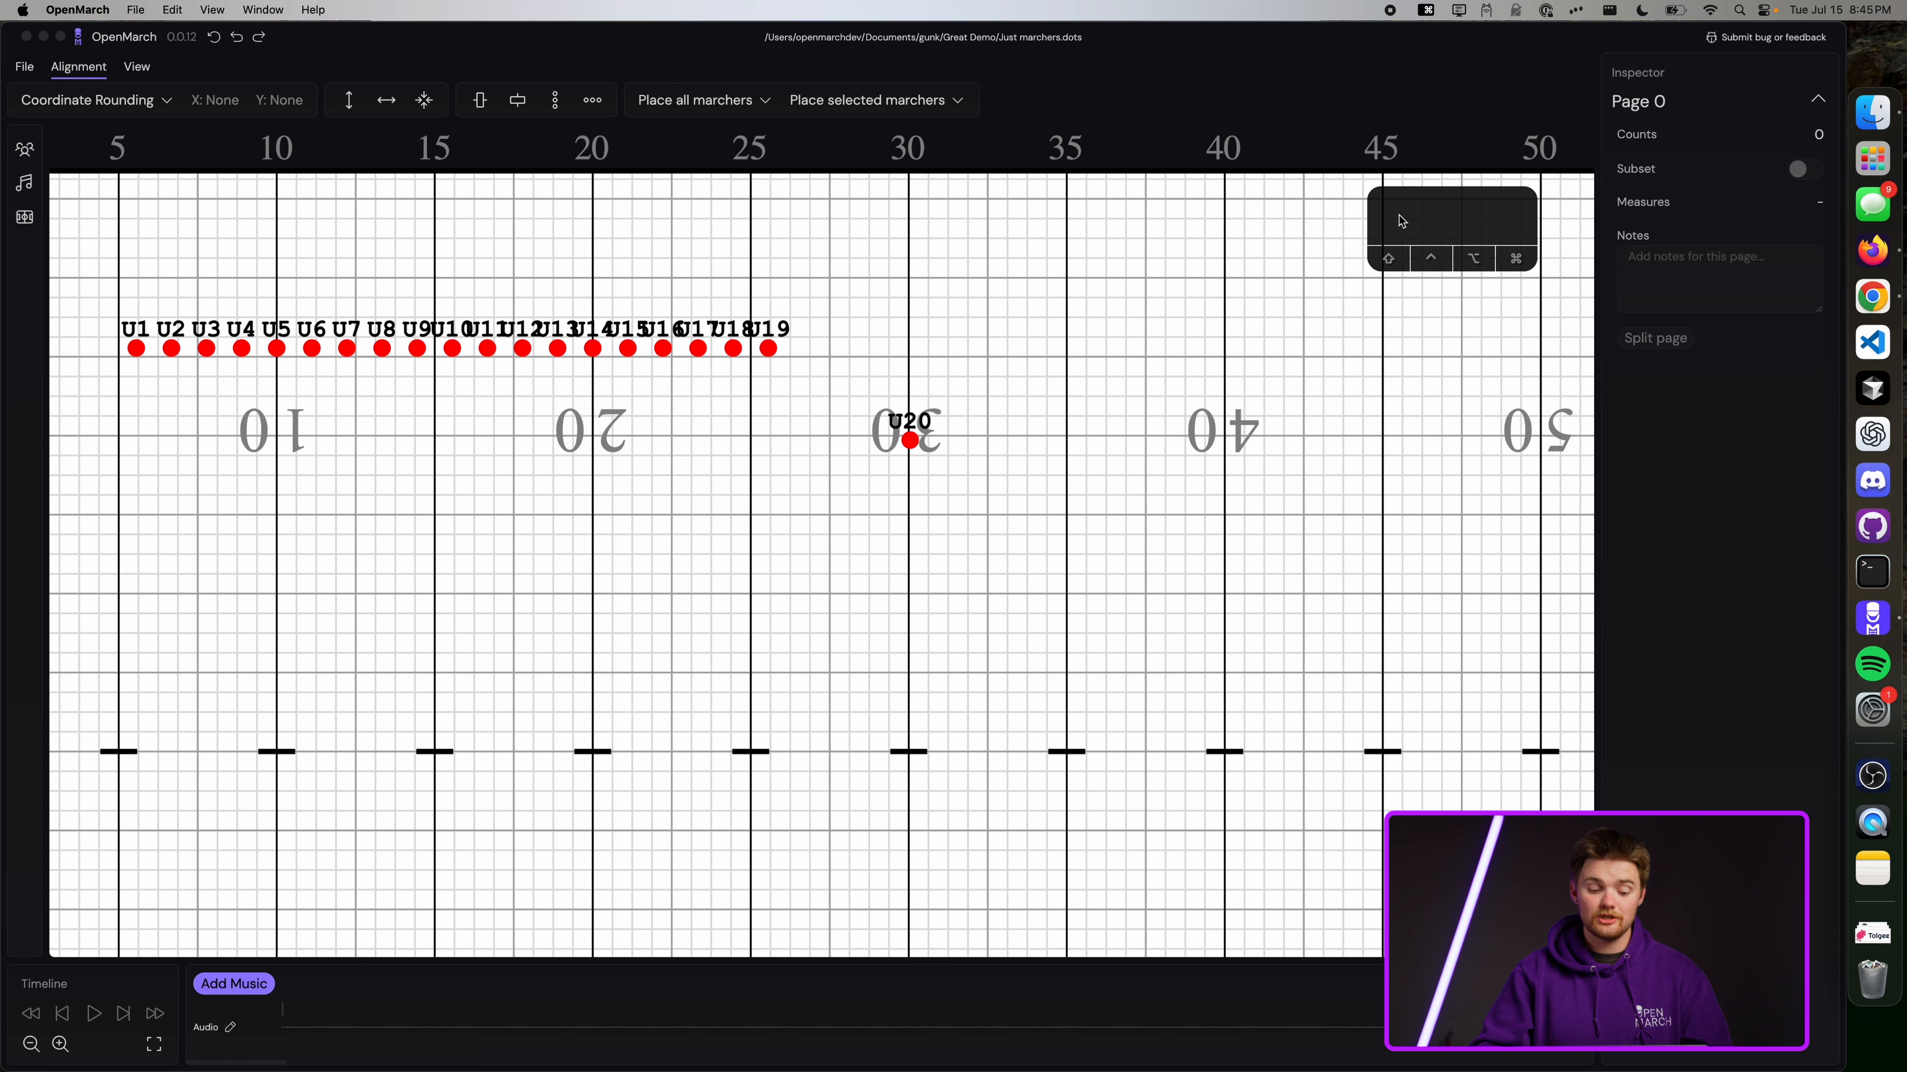
drag(1015, 402, 858, 249)
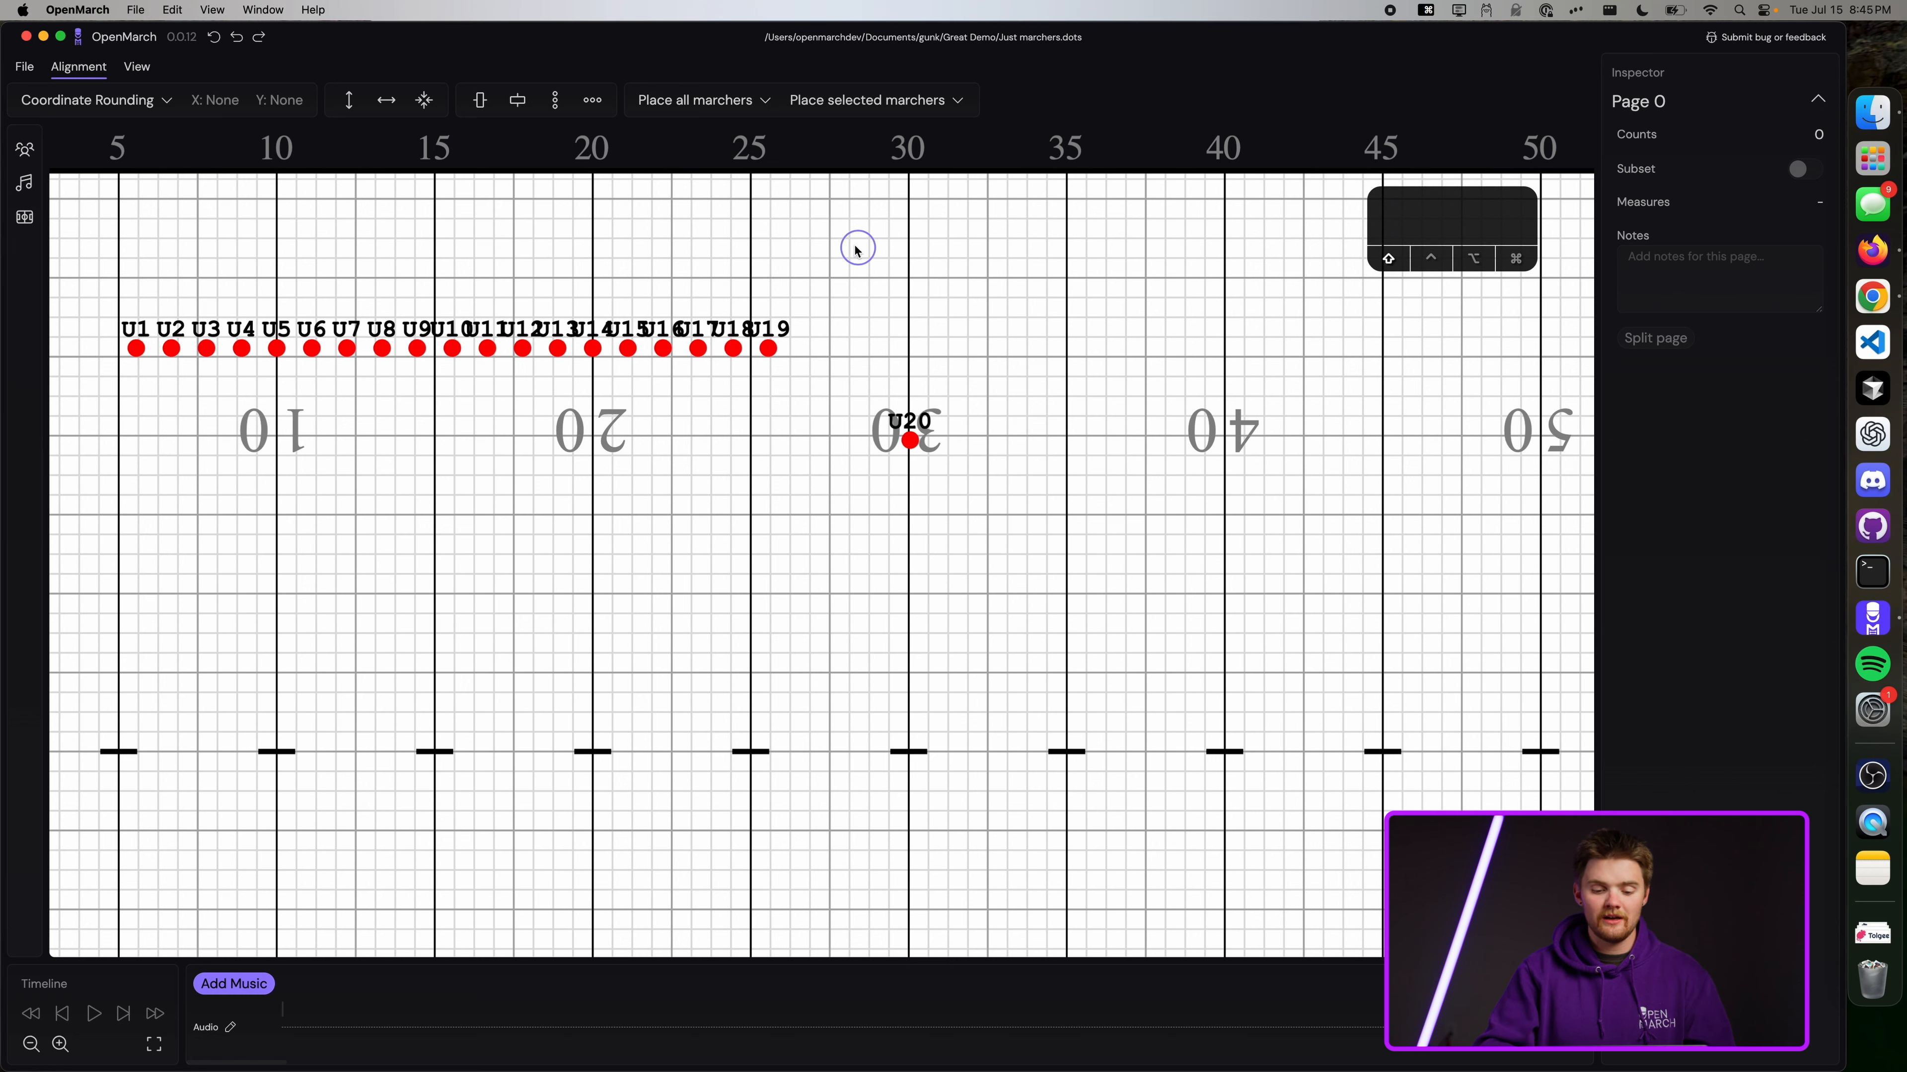
click(862, 249)
mouse_move(971, 286)
mouse_down()
mouse_move(665, 261)
mouse_move(596, 297)
mouse_move(586, 361)
mouse_move(726, 438)
mouse_move(781, 512)
mouse_move(991, 540)
mouse_move(1107, 392)
mouse_move(1078, 327)
mouse_move(1039, 337)
mouse_move(986, 285)
mouse_up()
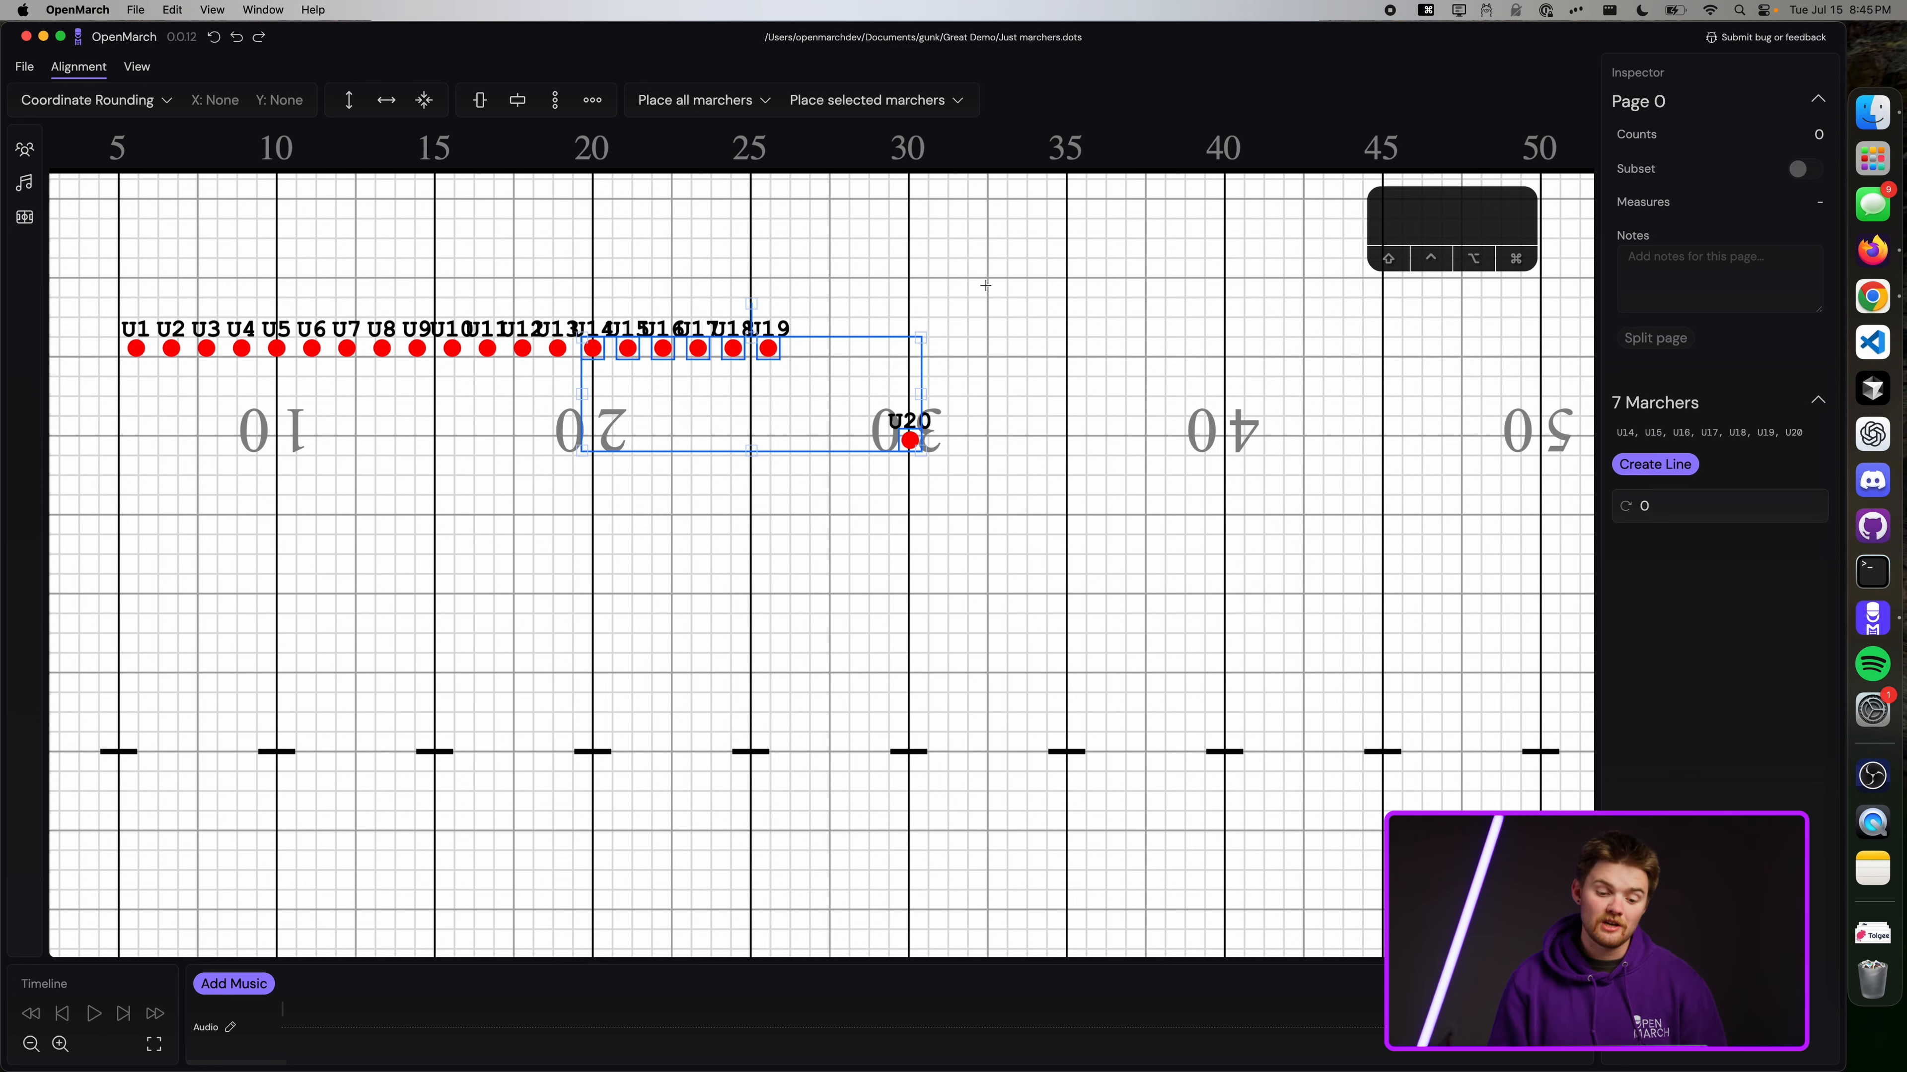
key(Escape)
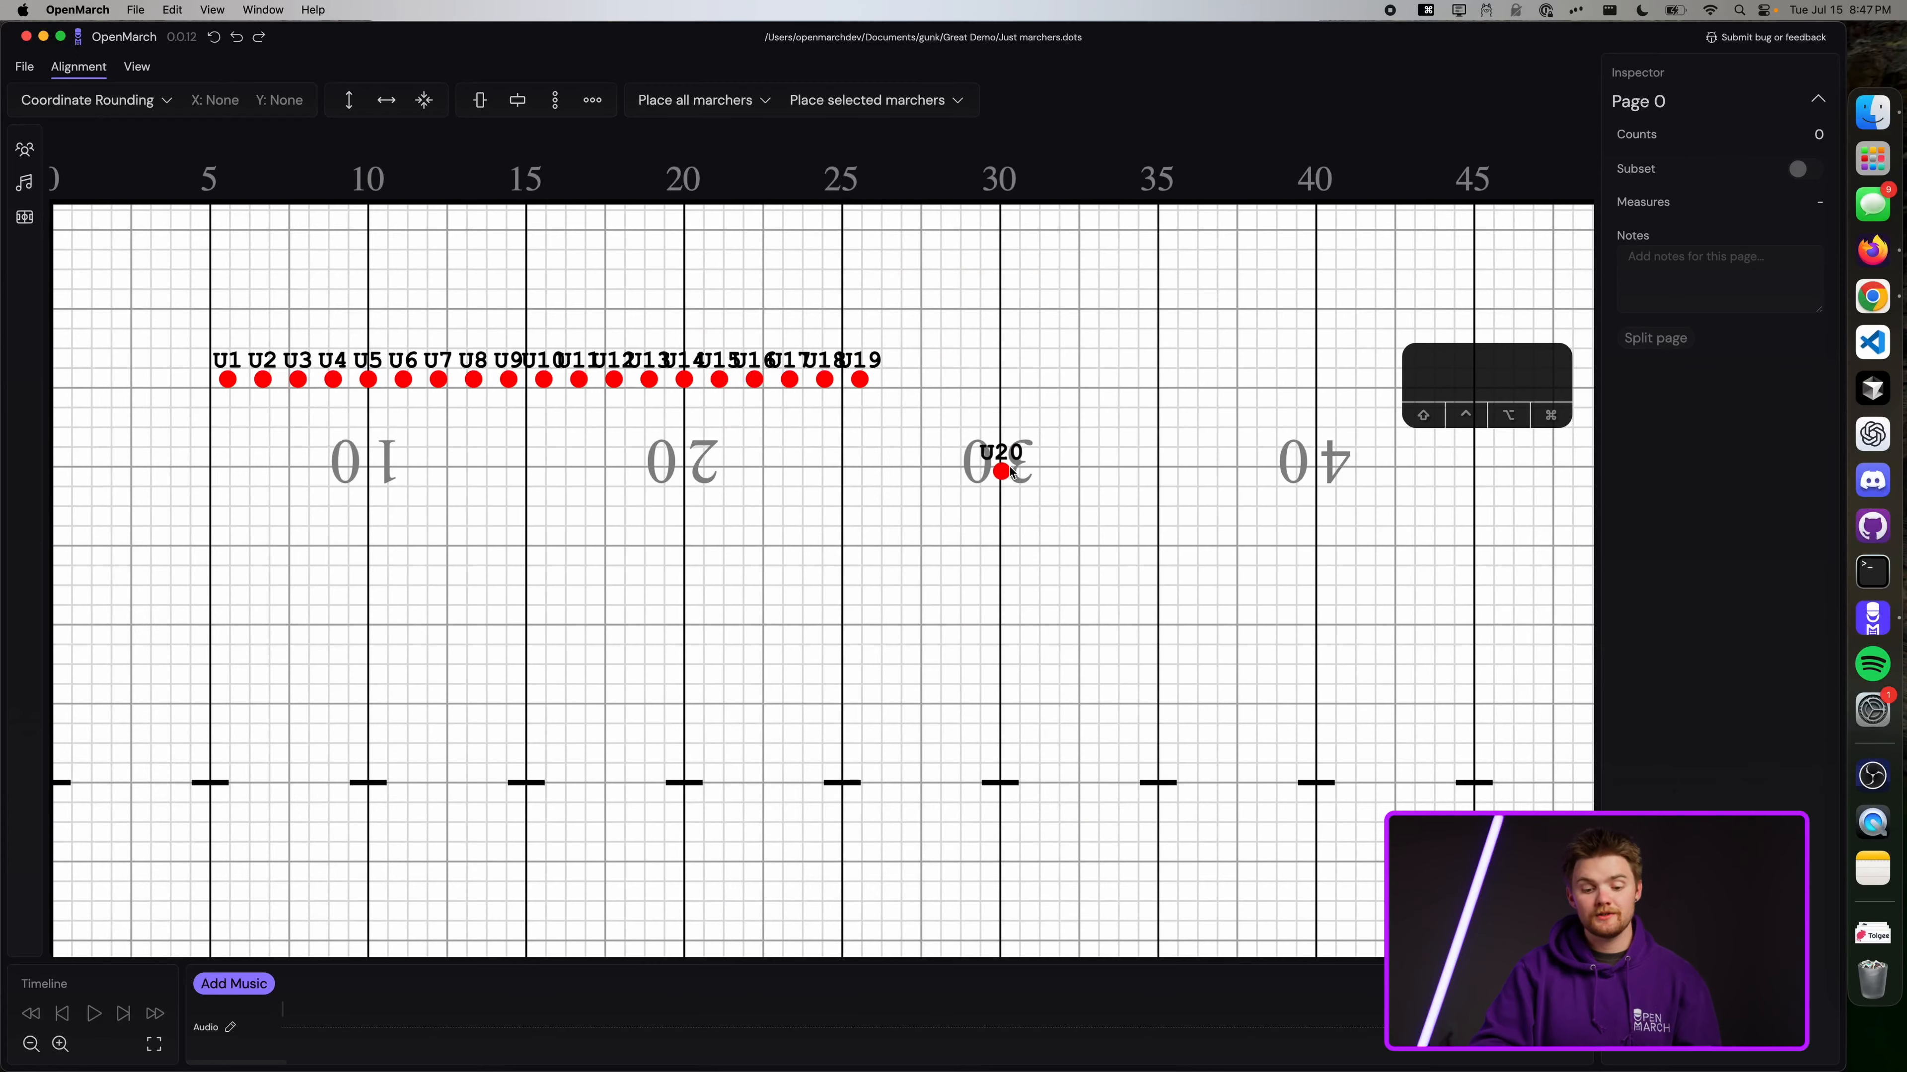
Nudge U20 step by step near the 30, then place it level with the row, 3.83 outside the 35.
drag(997, 479, 1002, 510)
key(Down)
key(Down)
key(Down)
key(Down)
key(Down)
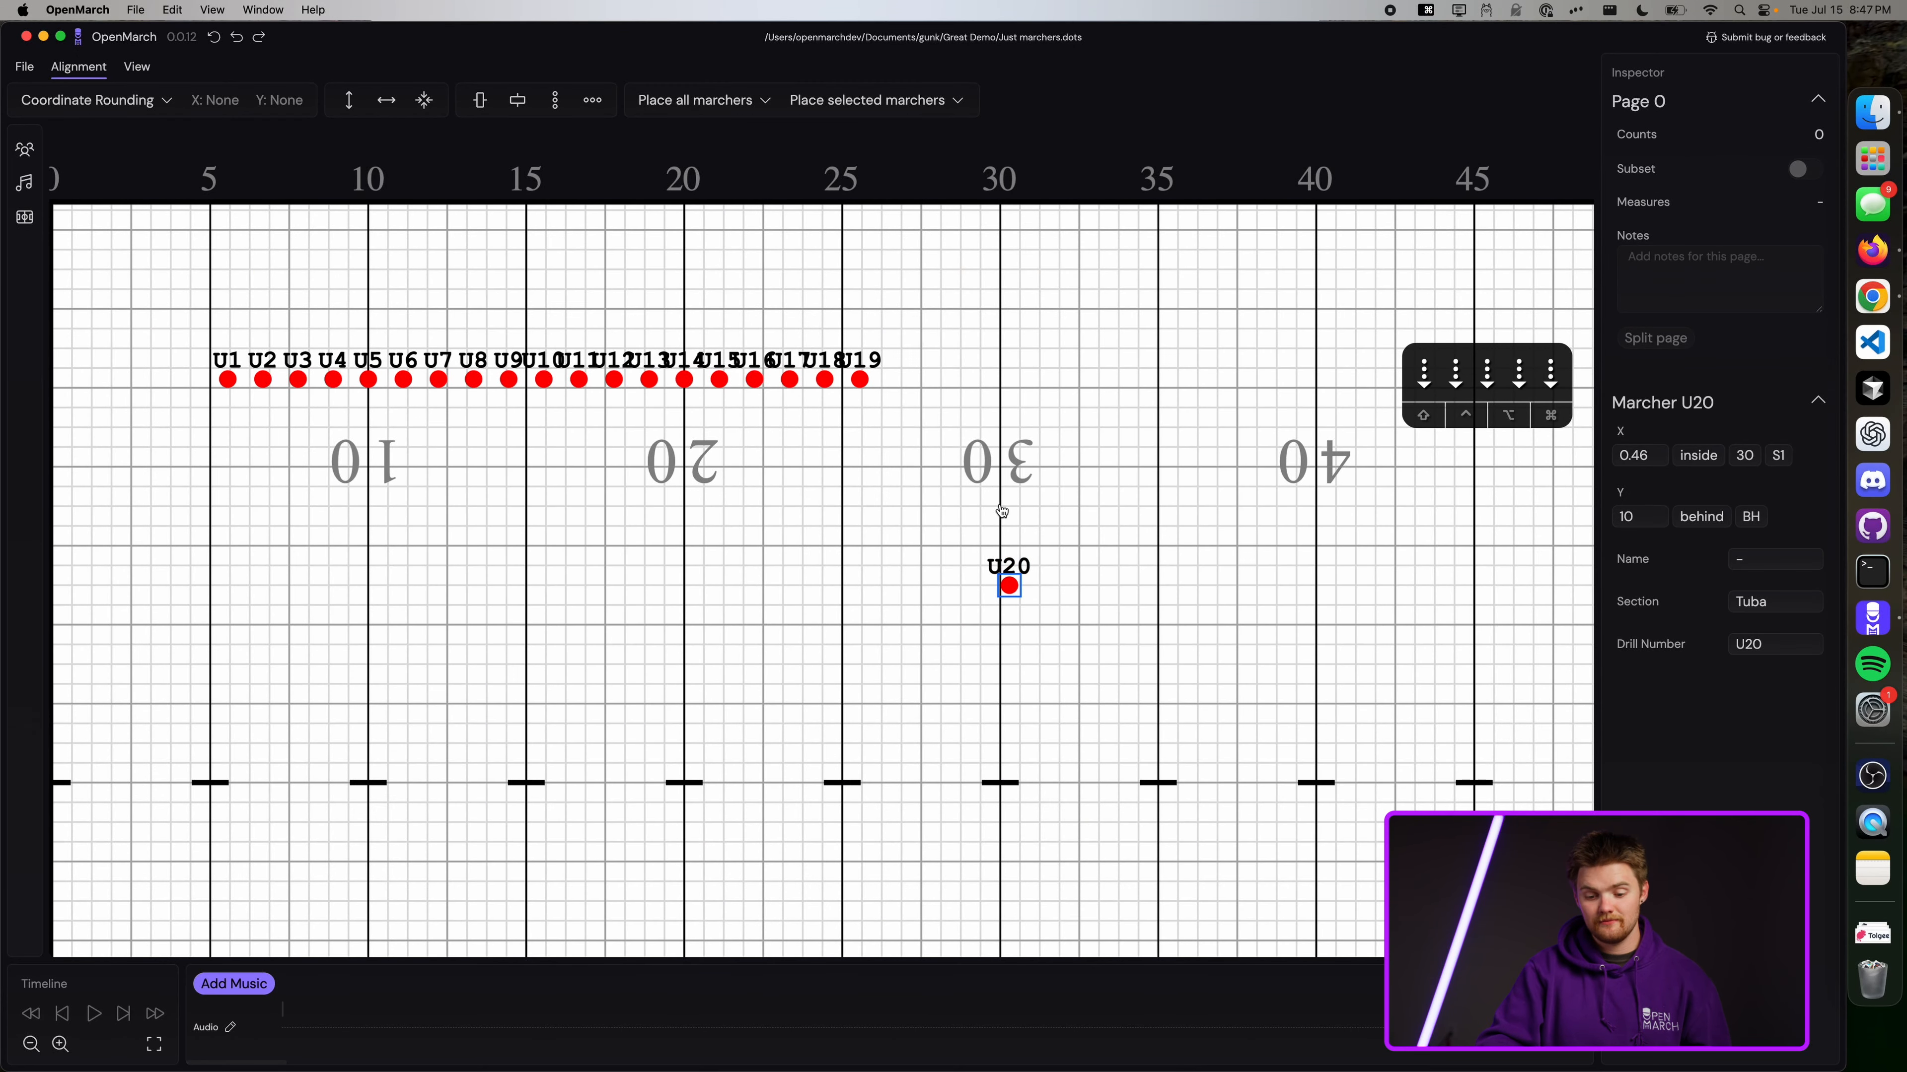
key(Up)
key(Up)
key(Up)
key(Up)
key(d)
key(a)
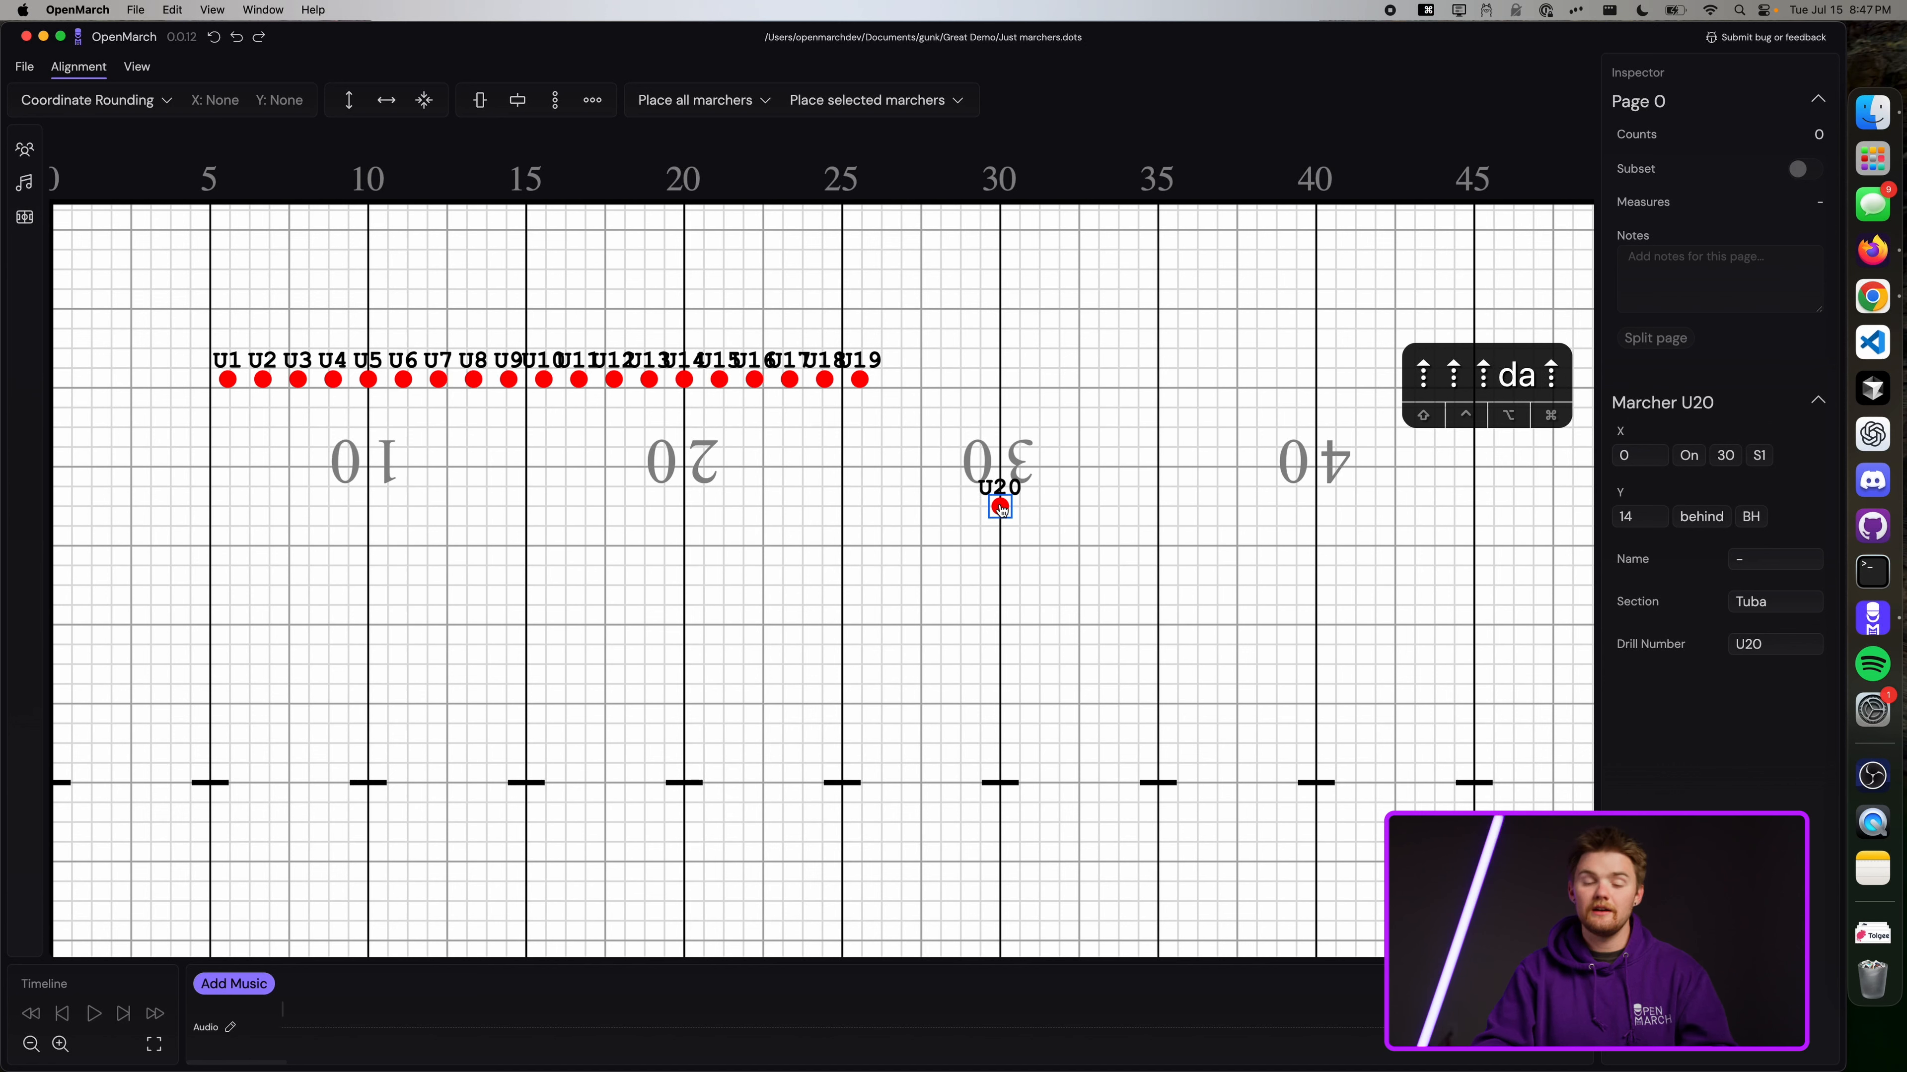
key(Up)
key(a)
key(a)
key(d)
key(s)
key(d)
key(a)
key(w)
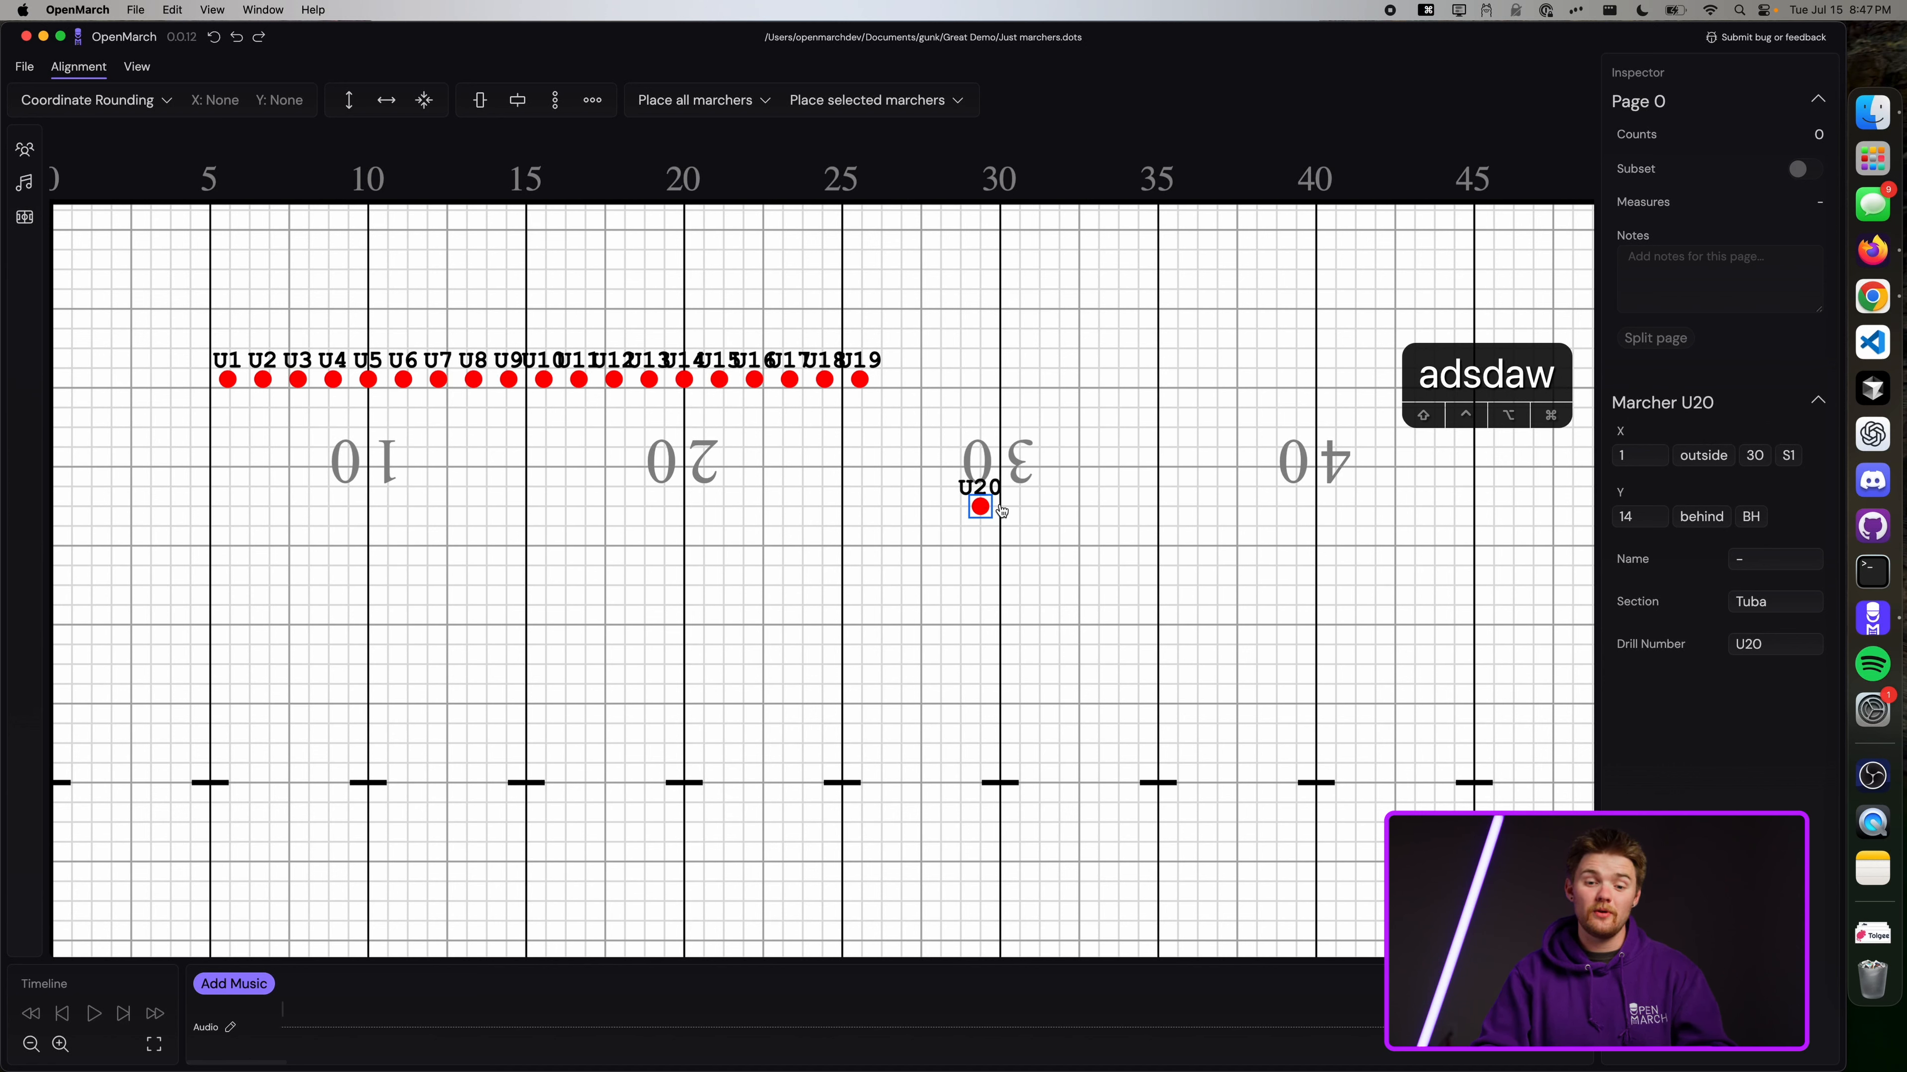
key(a)
key(s)
key(d)
key(a)
key(w)
key(d)
key(a)
key(w)
key(d)
key(a)
key(w)
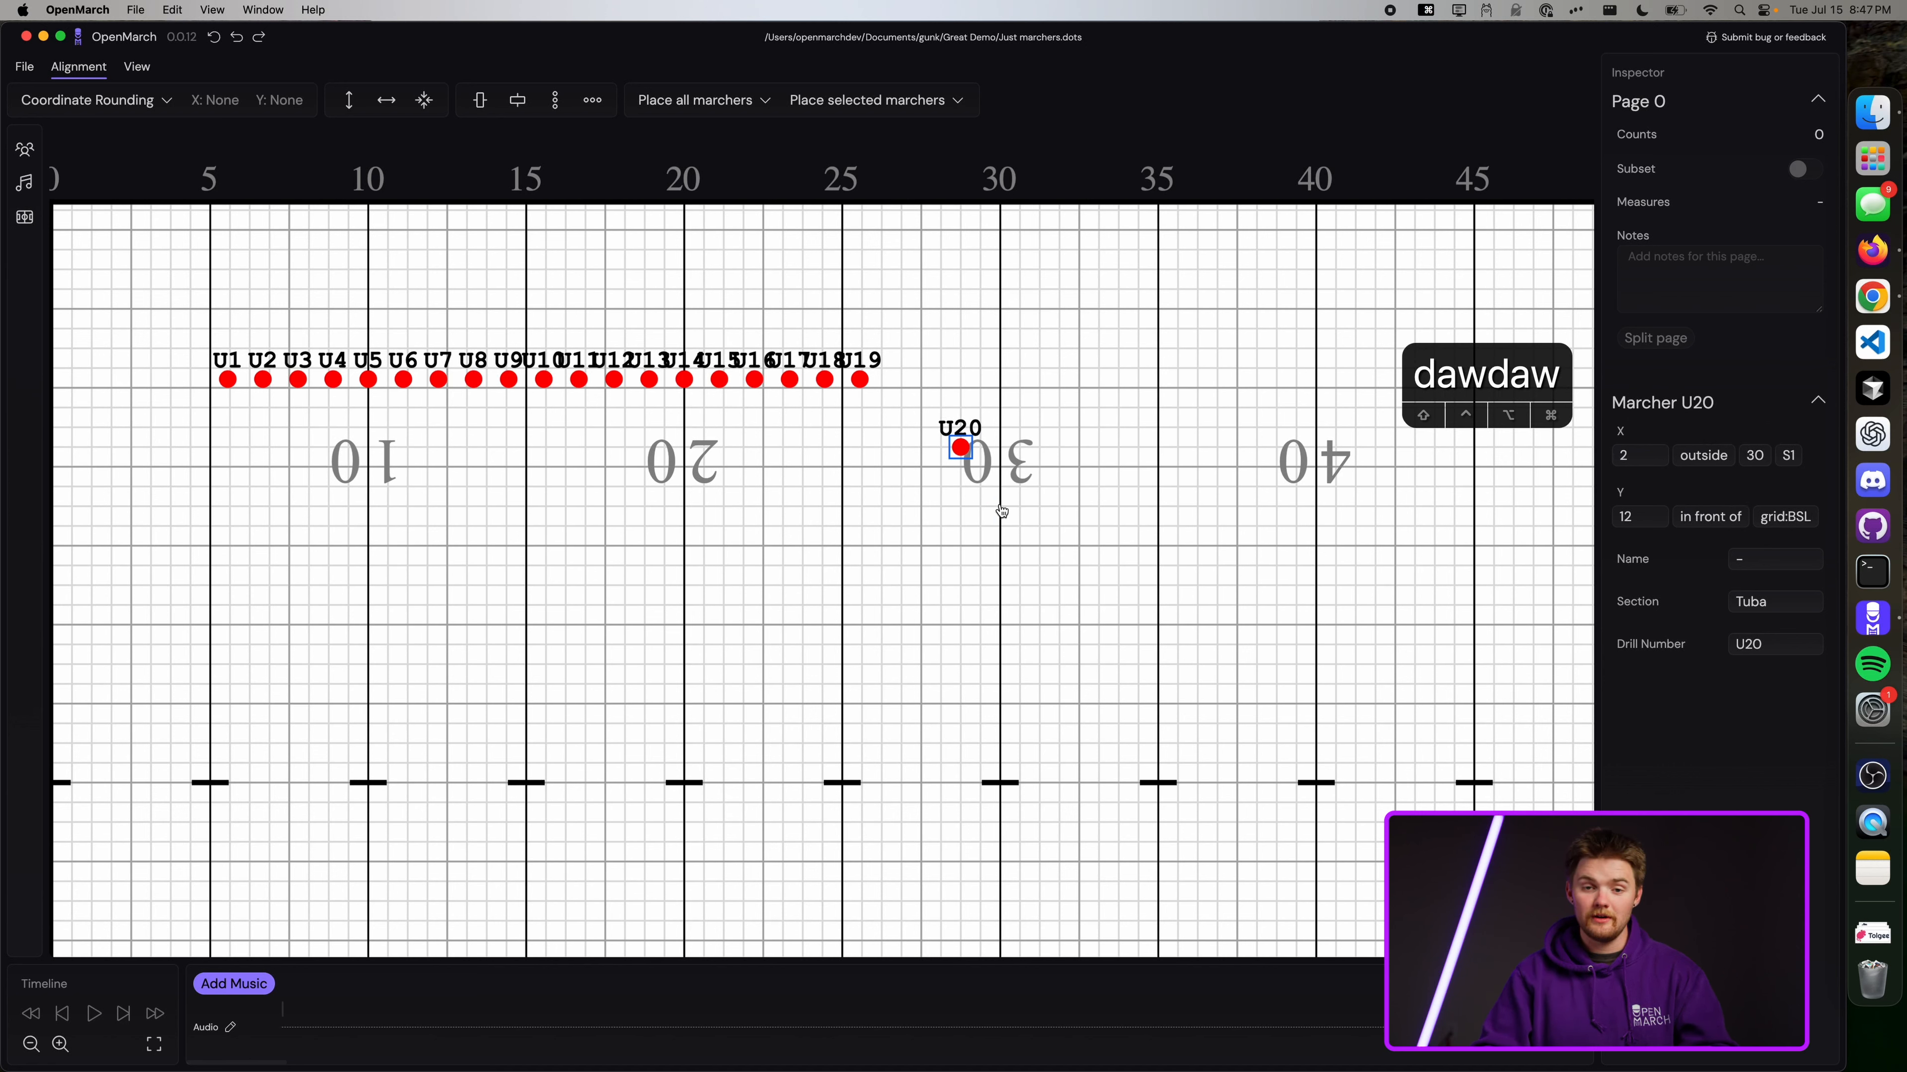
key(a)
key(s)
key(d)
key(a)
key(w)
key(d)
key(w)
key(d)
key(a)
key(w)
key(d)
key(Down)
key(Down)
key(s)
key(Left)
key(a)
key(d)
key(Right)
key(d)
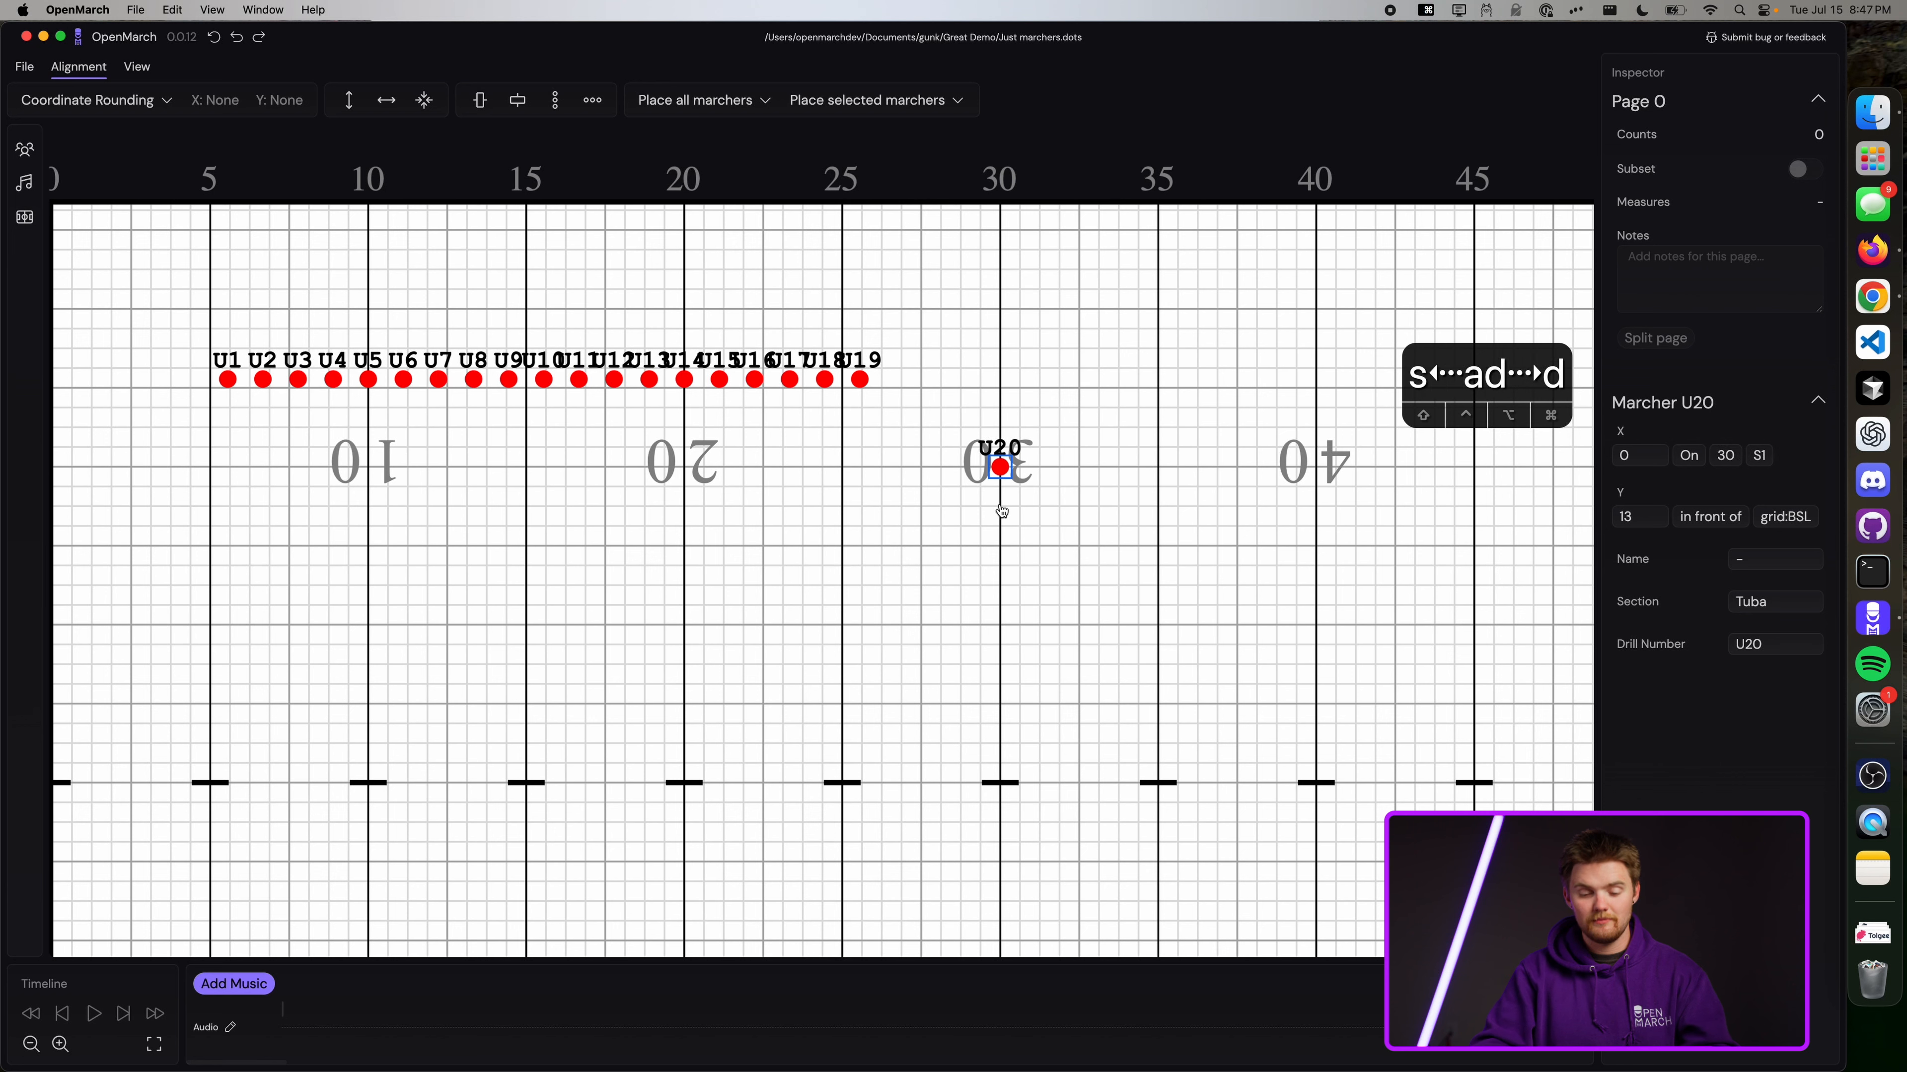
key(w)
key(a)
key(Up)
key(shift+Right)
key(a)
key(Left)
key(s)
key(Down)
key(d)
key(Left)
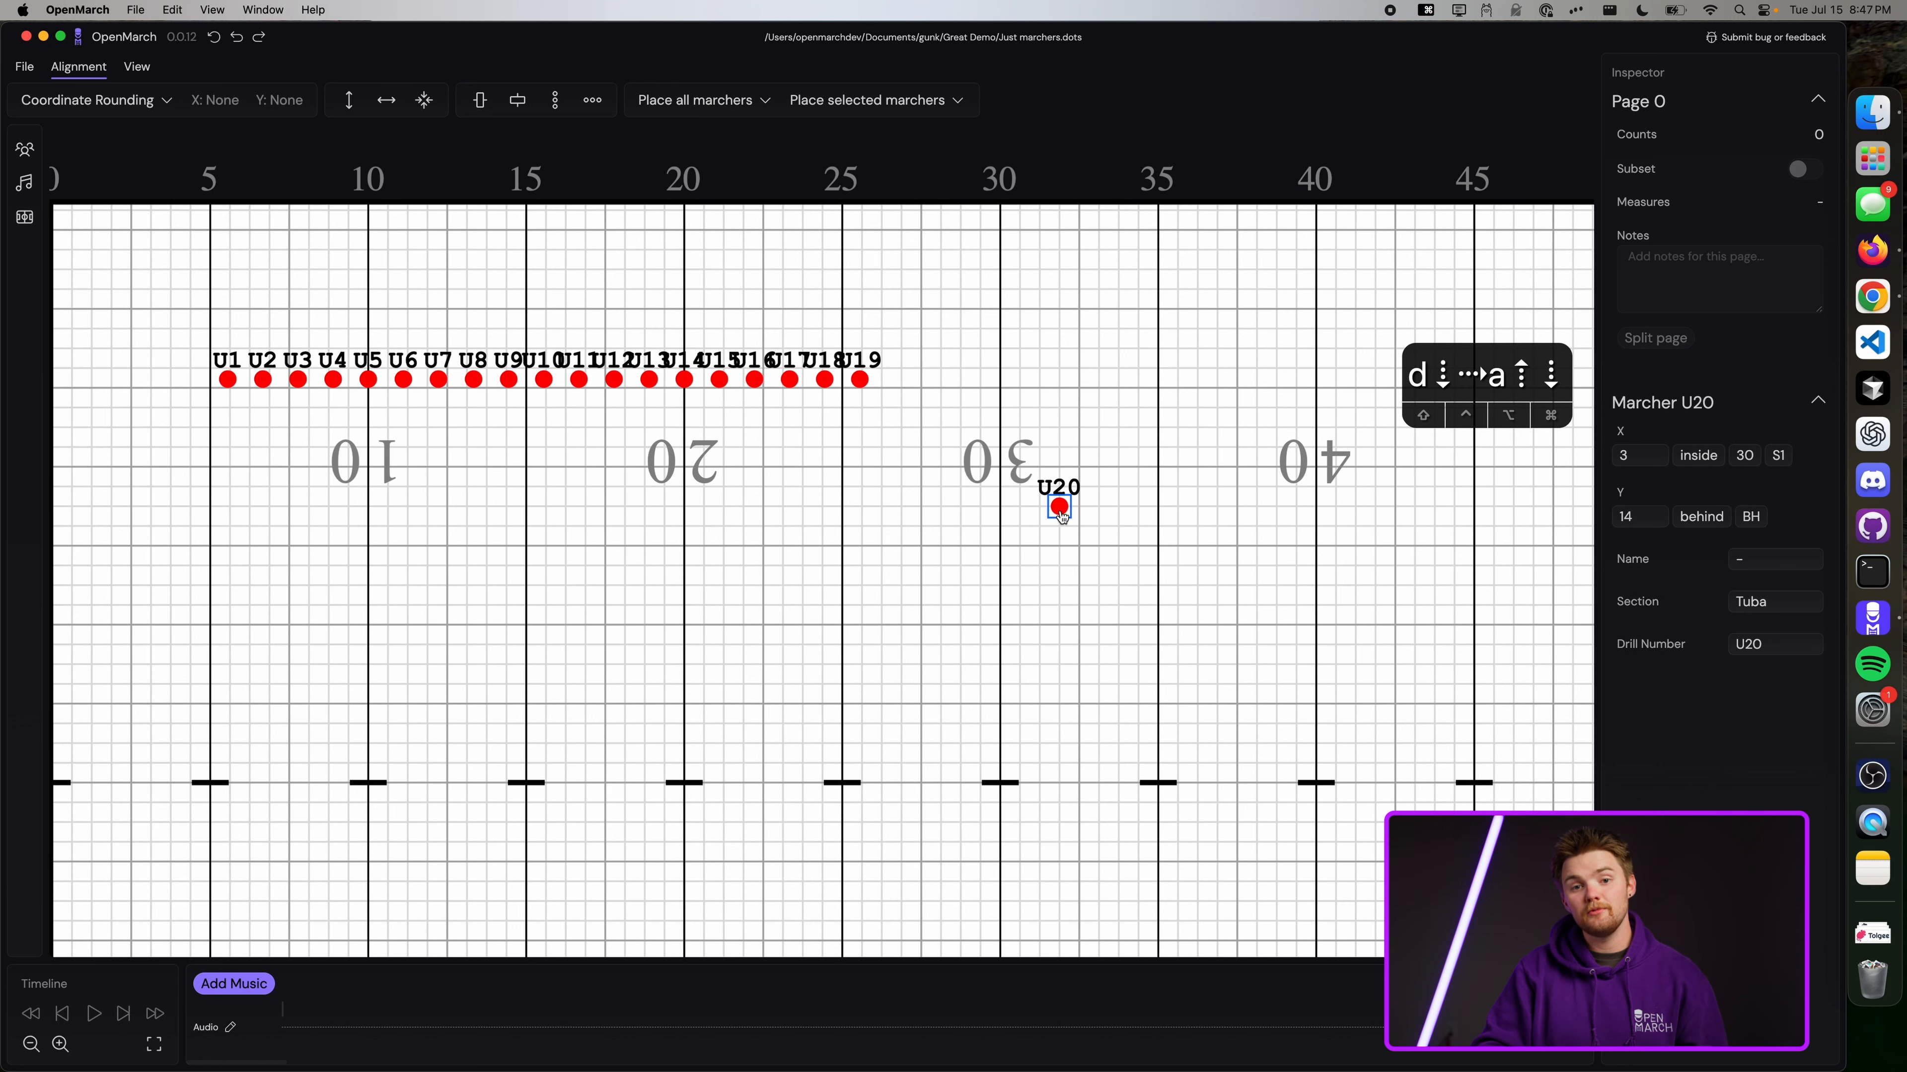
drag(1061, 517, 1087, 392)
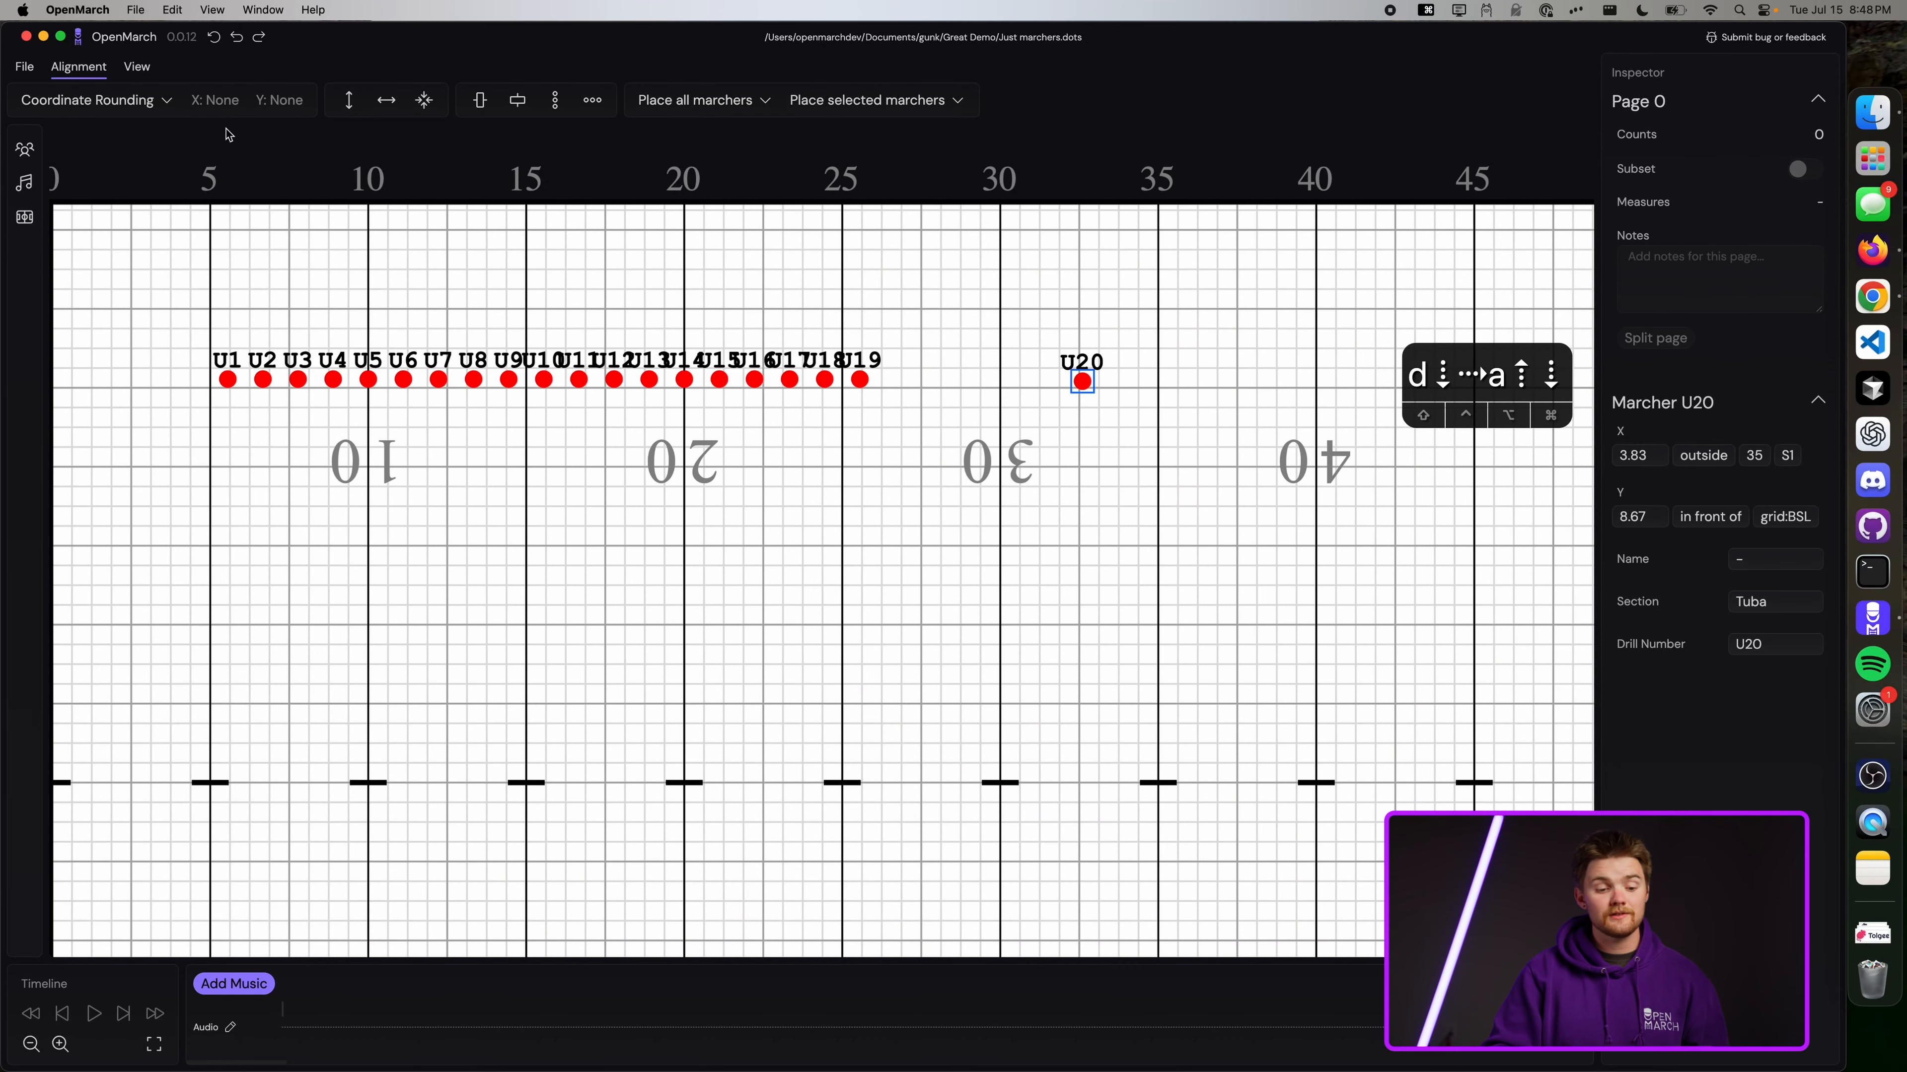
click(129, 102)
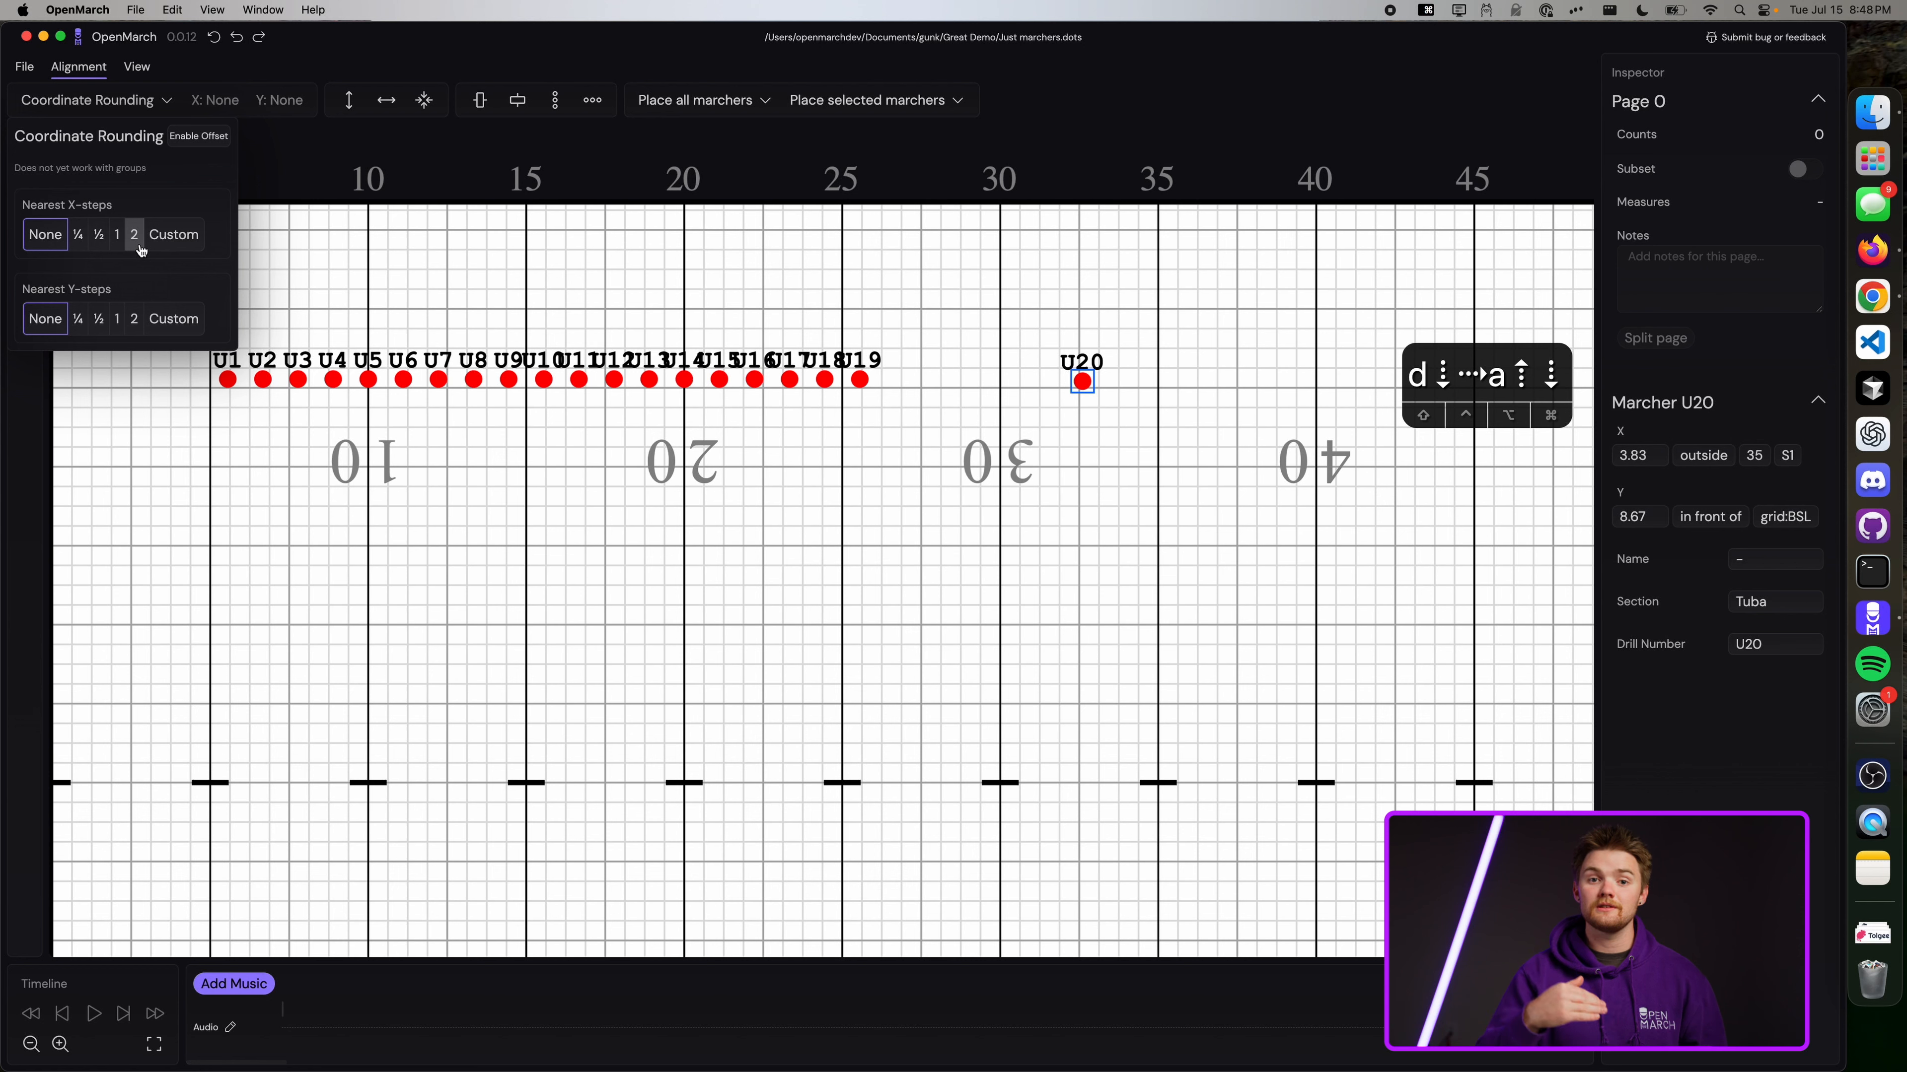
click(135, 235)
click(134, 319)
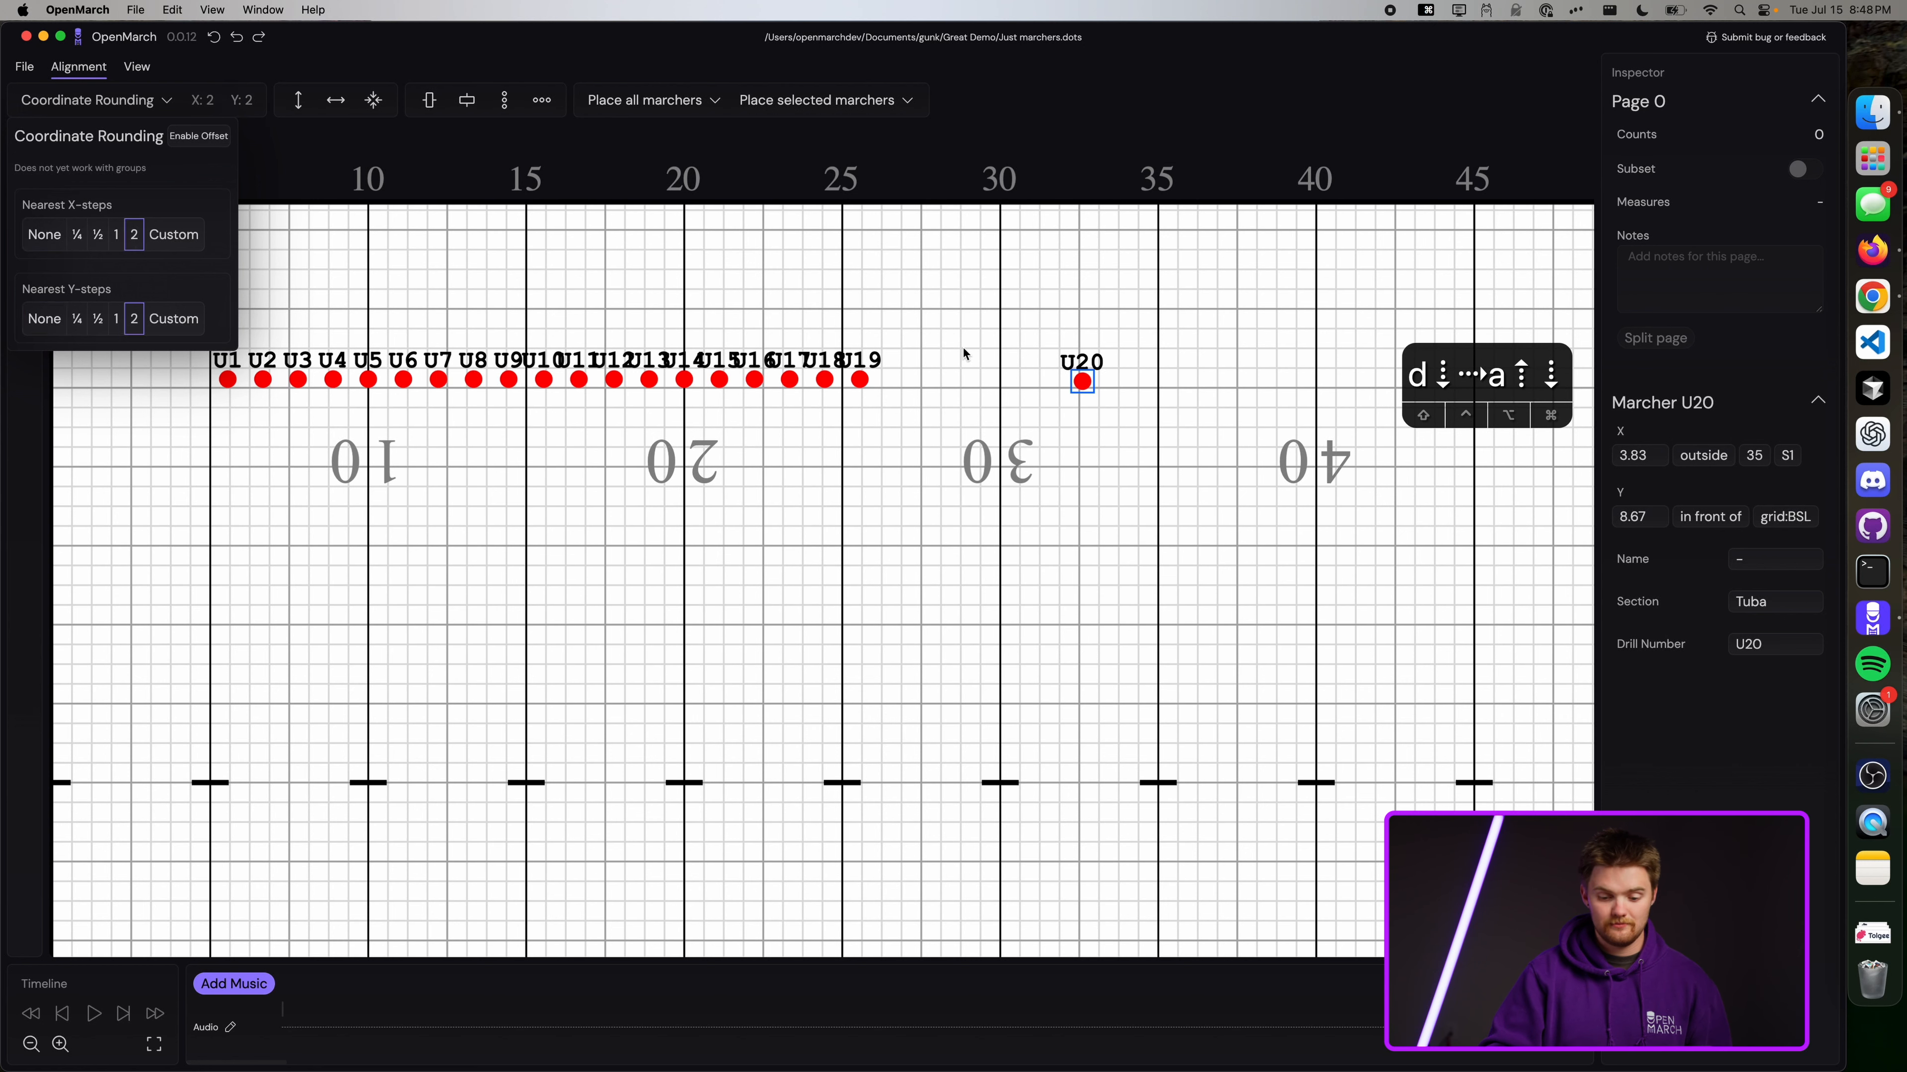
click(962, 347)
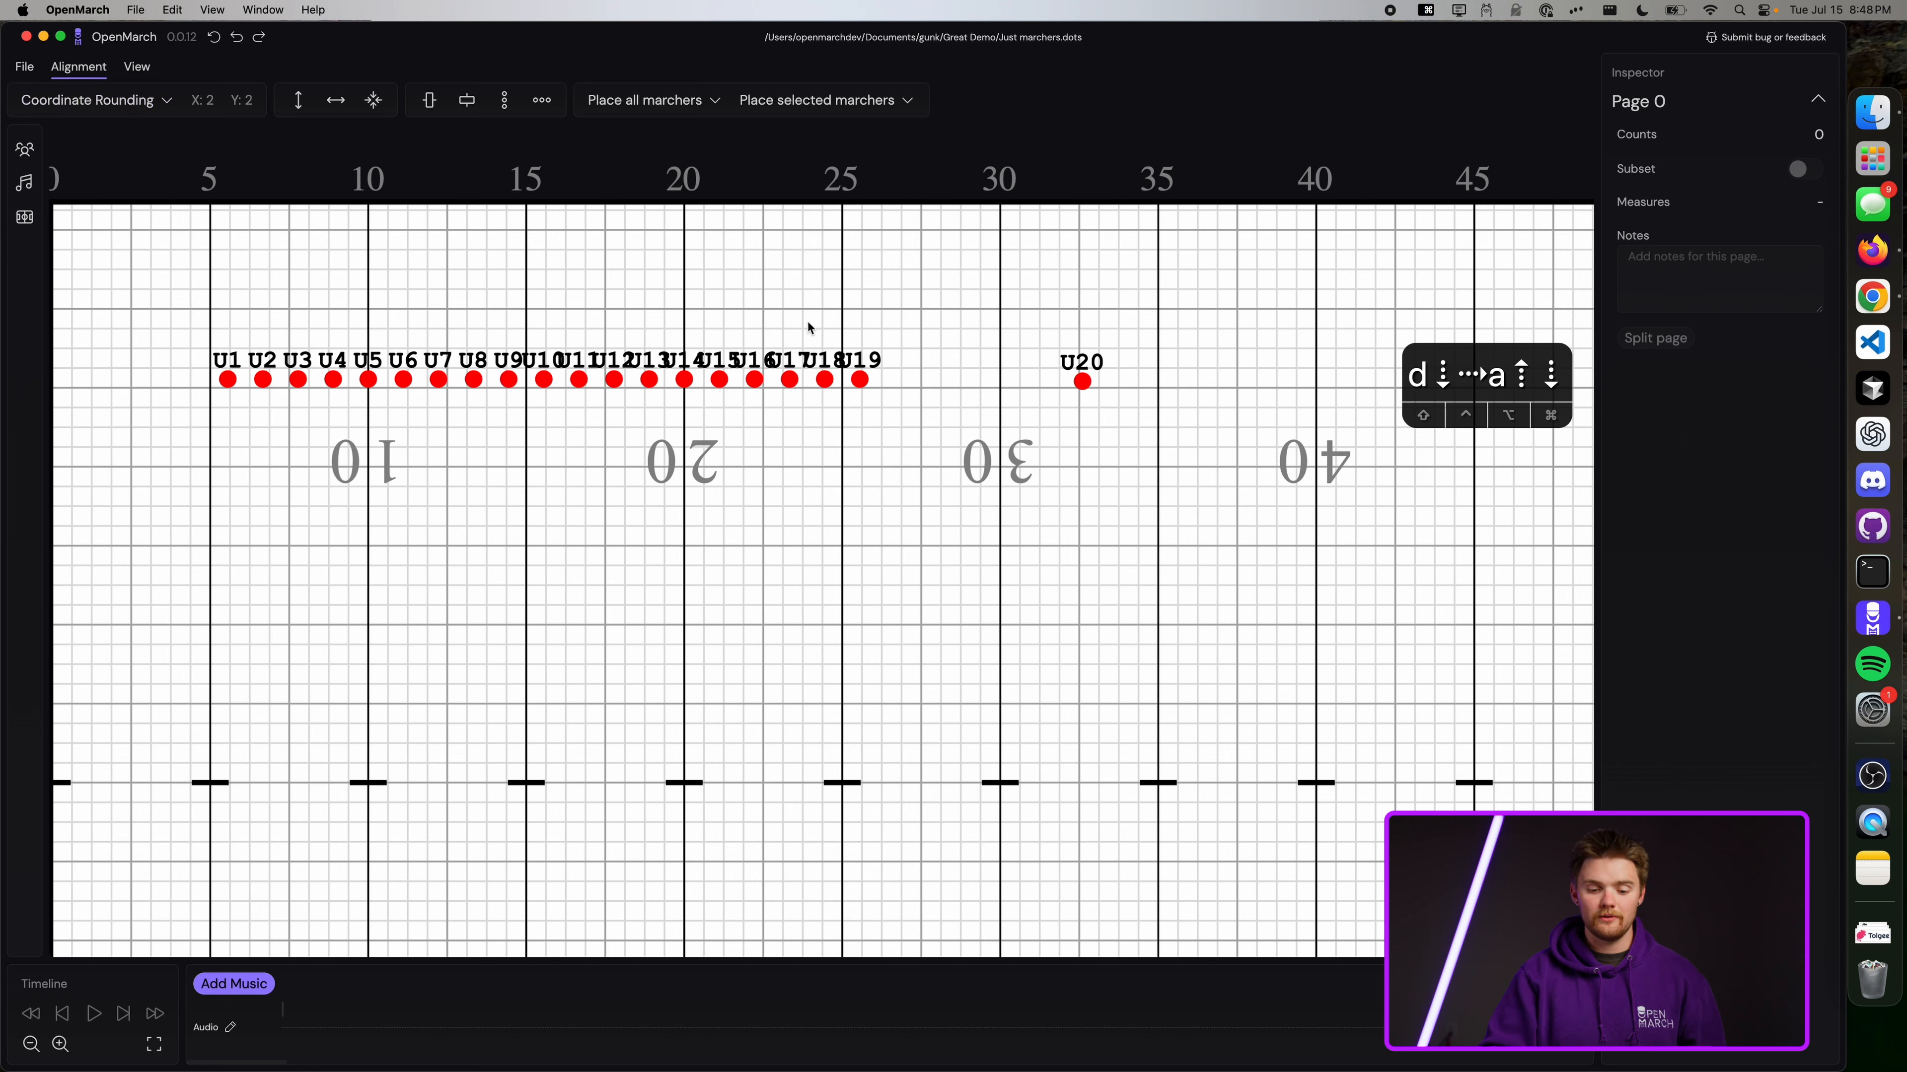
Place U20, U19, U18, U17 and U16 on the back hash, four steps apart from the 30.
drag(1092, 398, 953, 438)
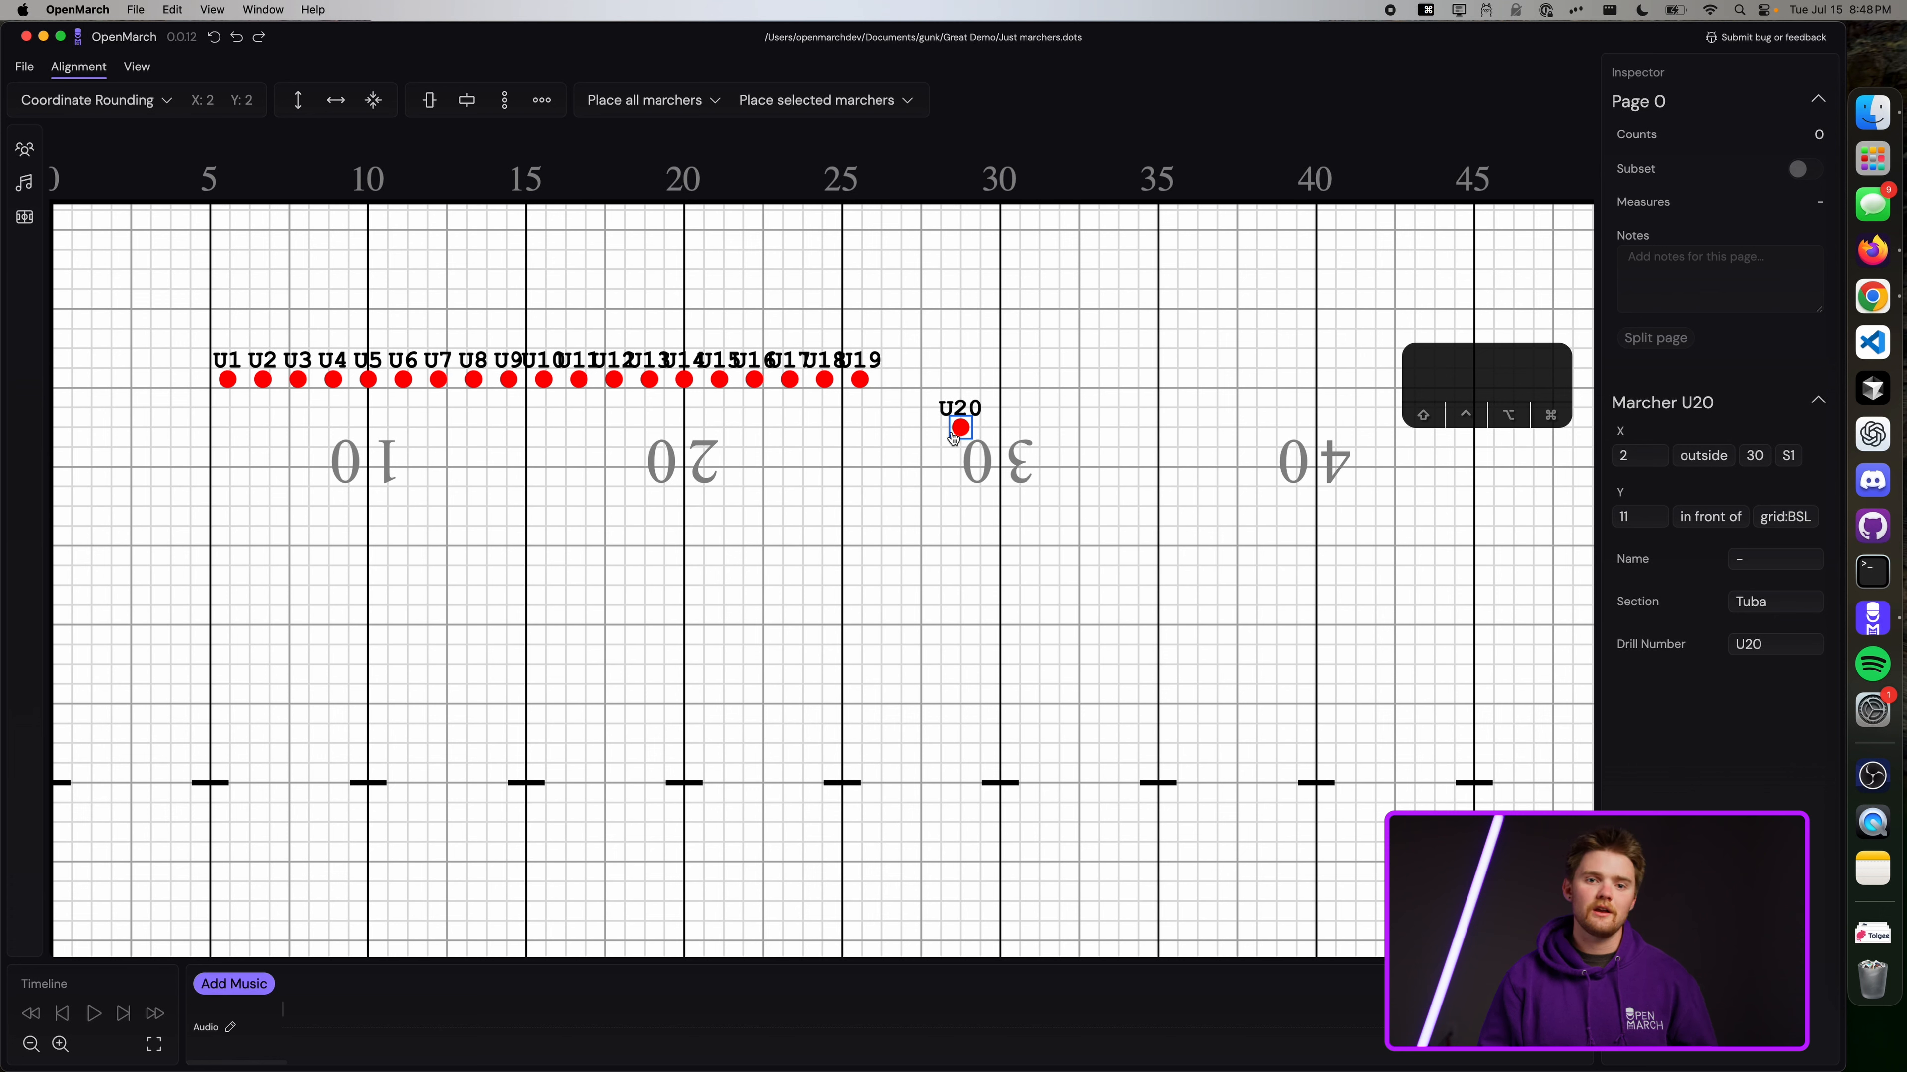
drag(953, 437, 727, 613)
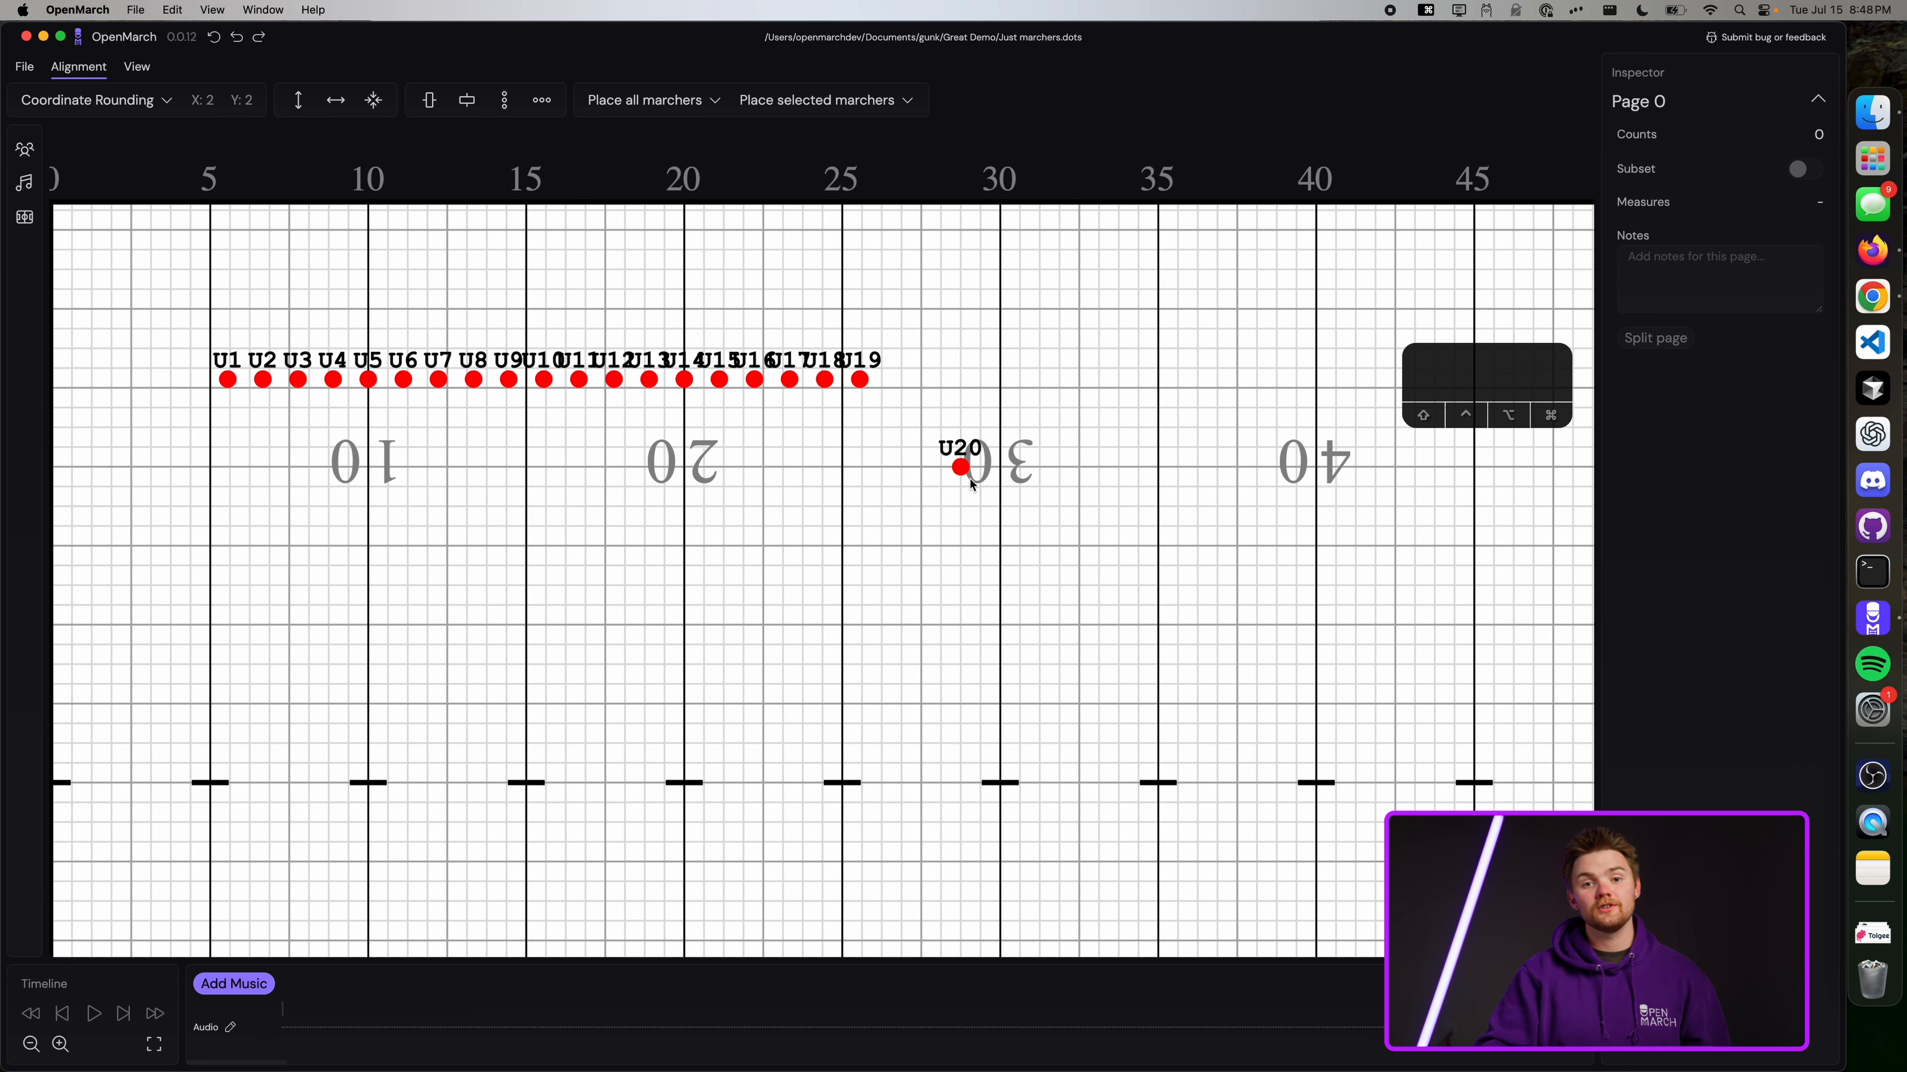
drag(960, 467, 1000, 783)
drag(861, 379, 842, 782)
drag(789, 379, 762, 782)
drag(754, 379, 683, 783)
scroll(767, 646, down, 3)
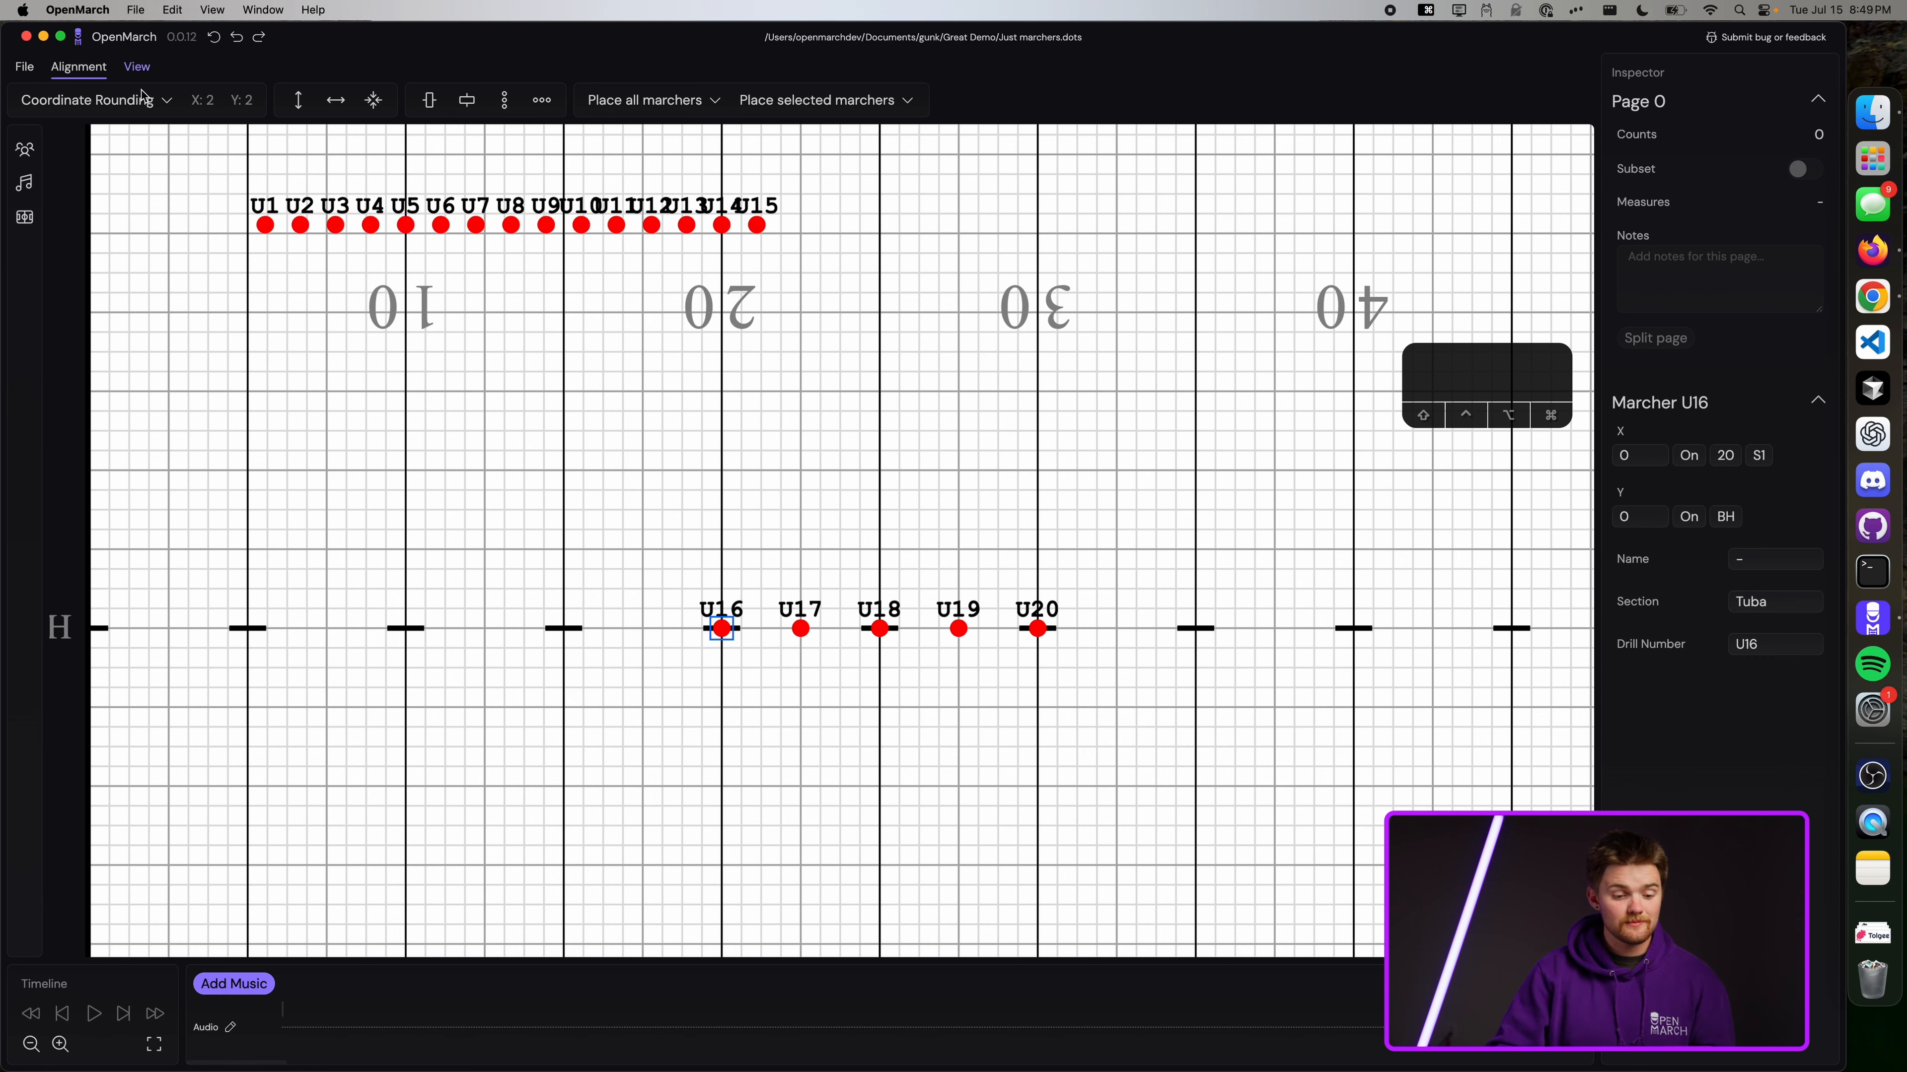
Set Coordinate Rounding's Nearest X-steps to a custom value of 1.6.
click(94, 100)
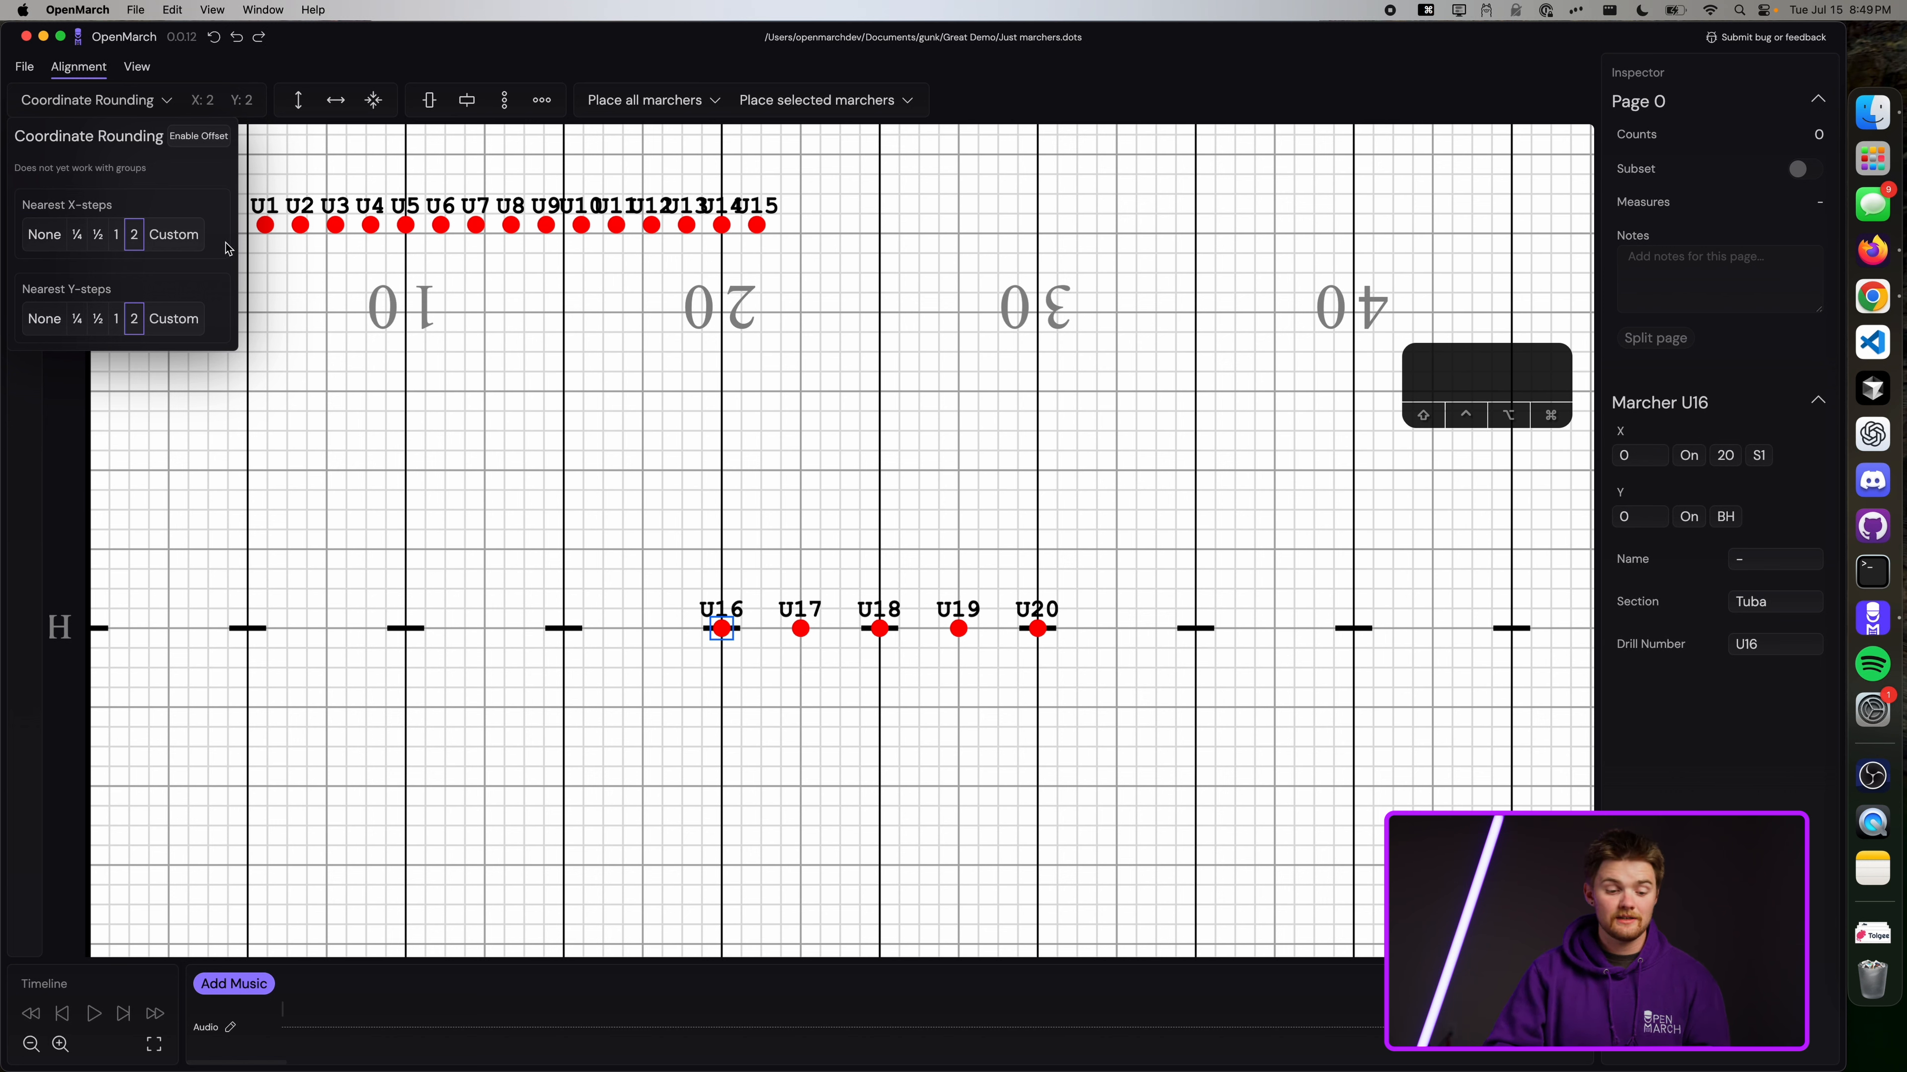
click(173, 234)
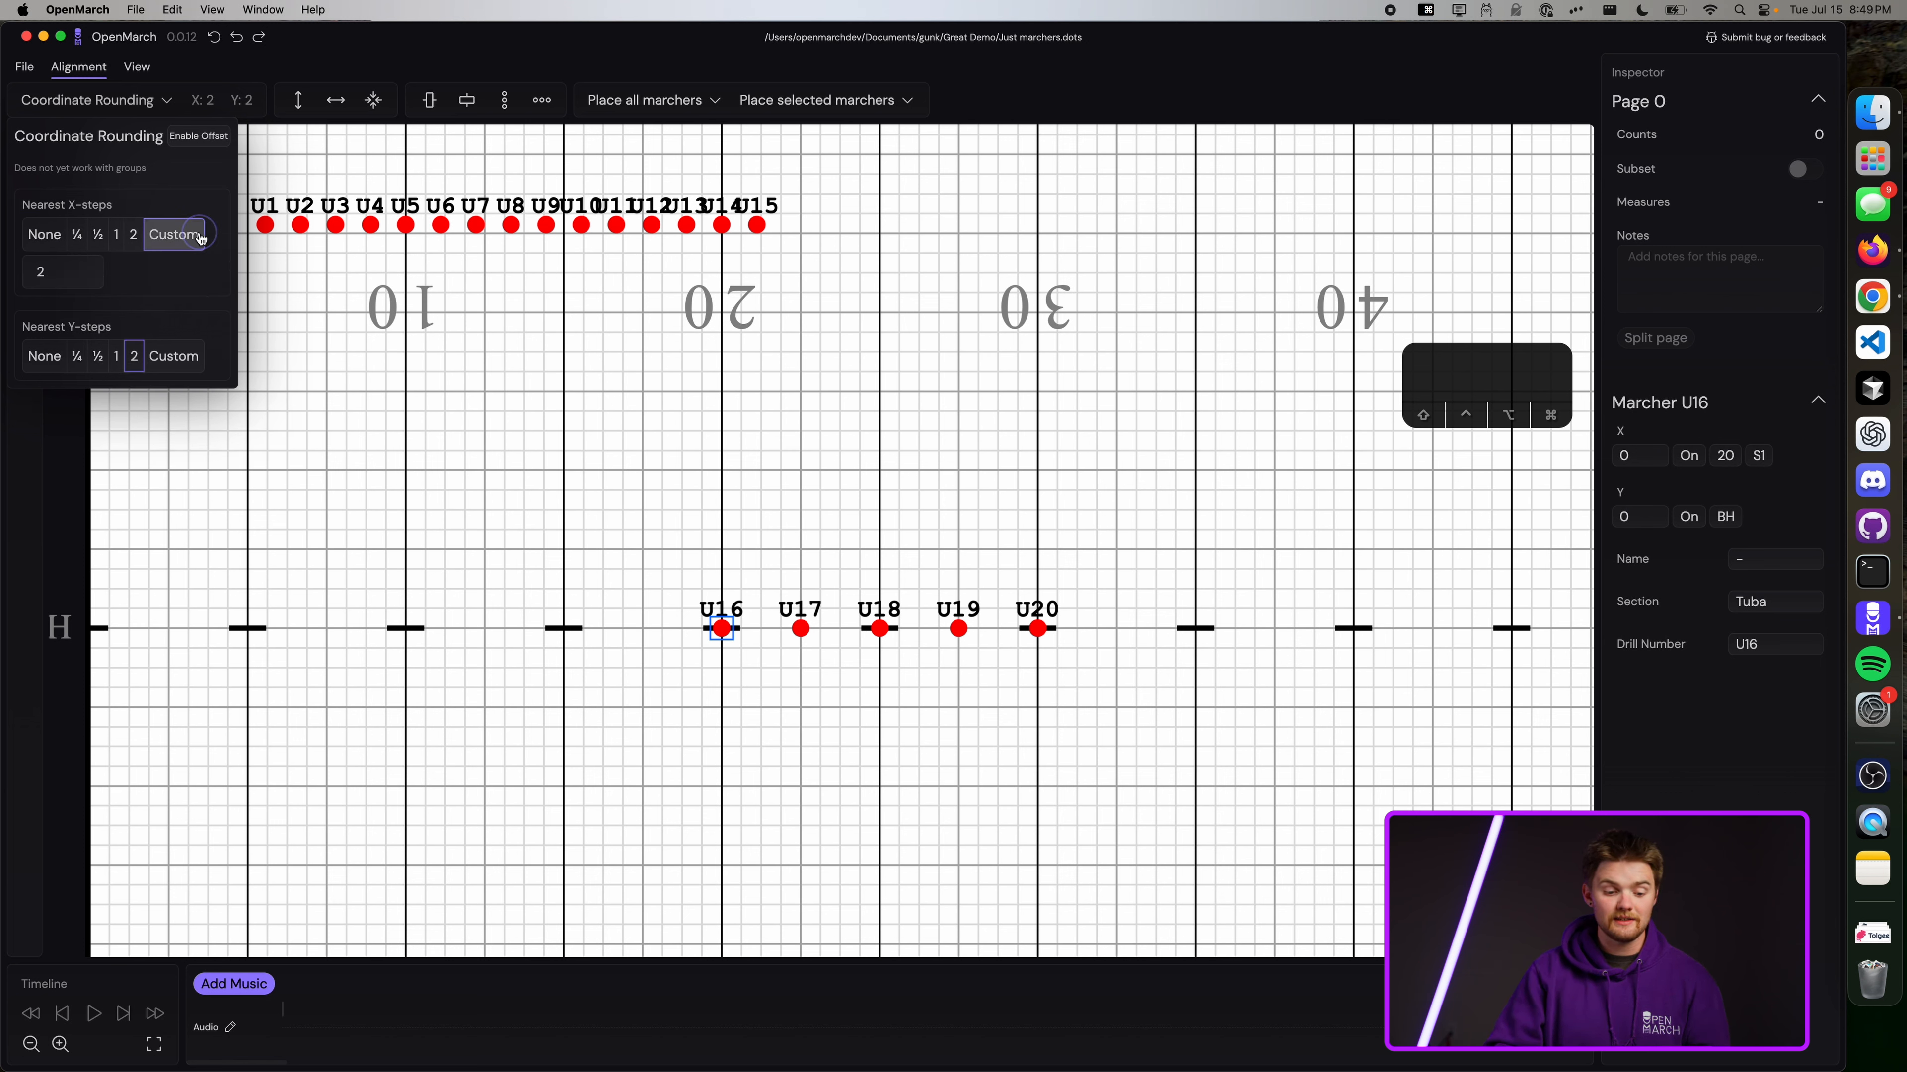
click(85, 268)
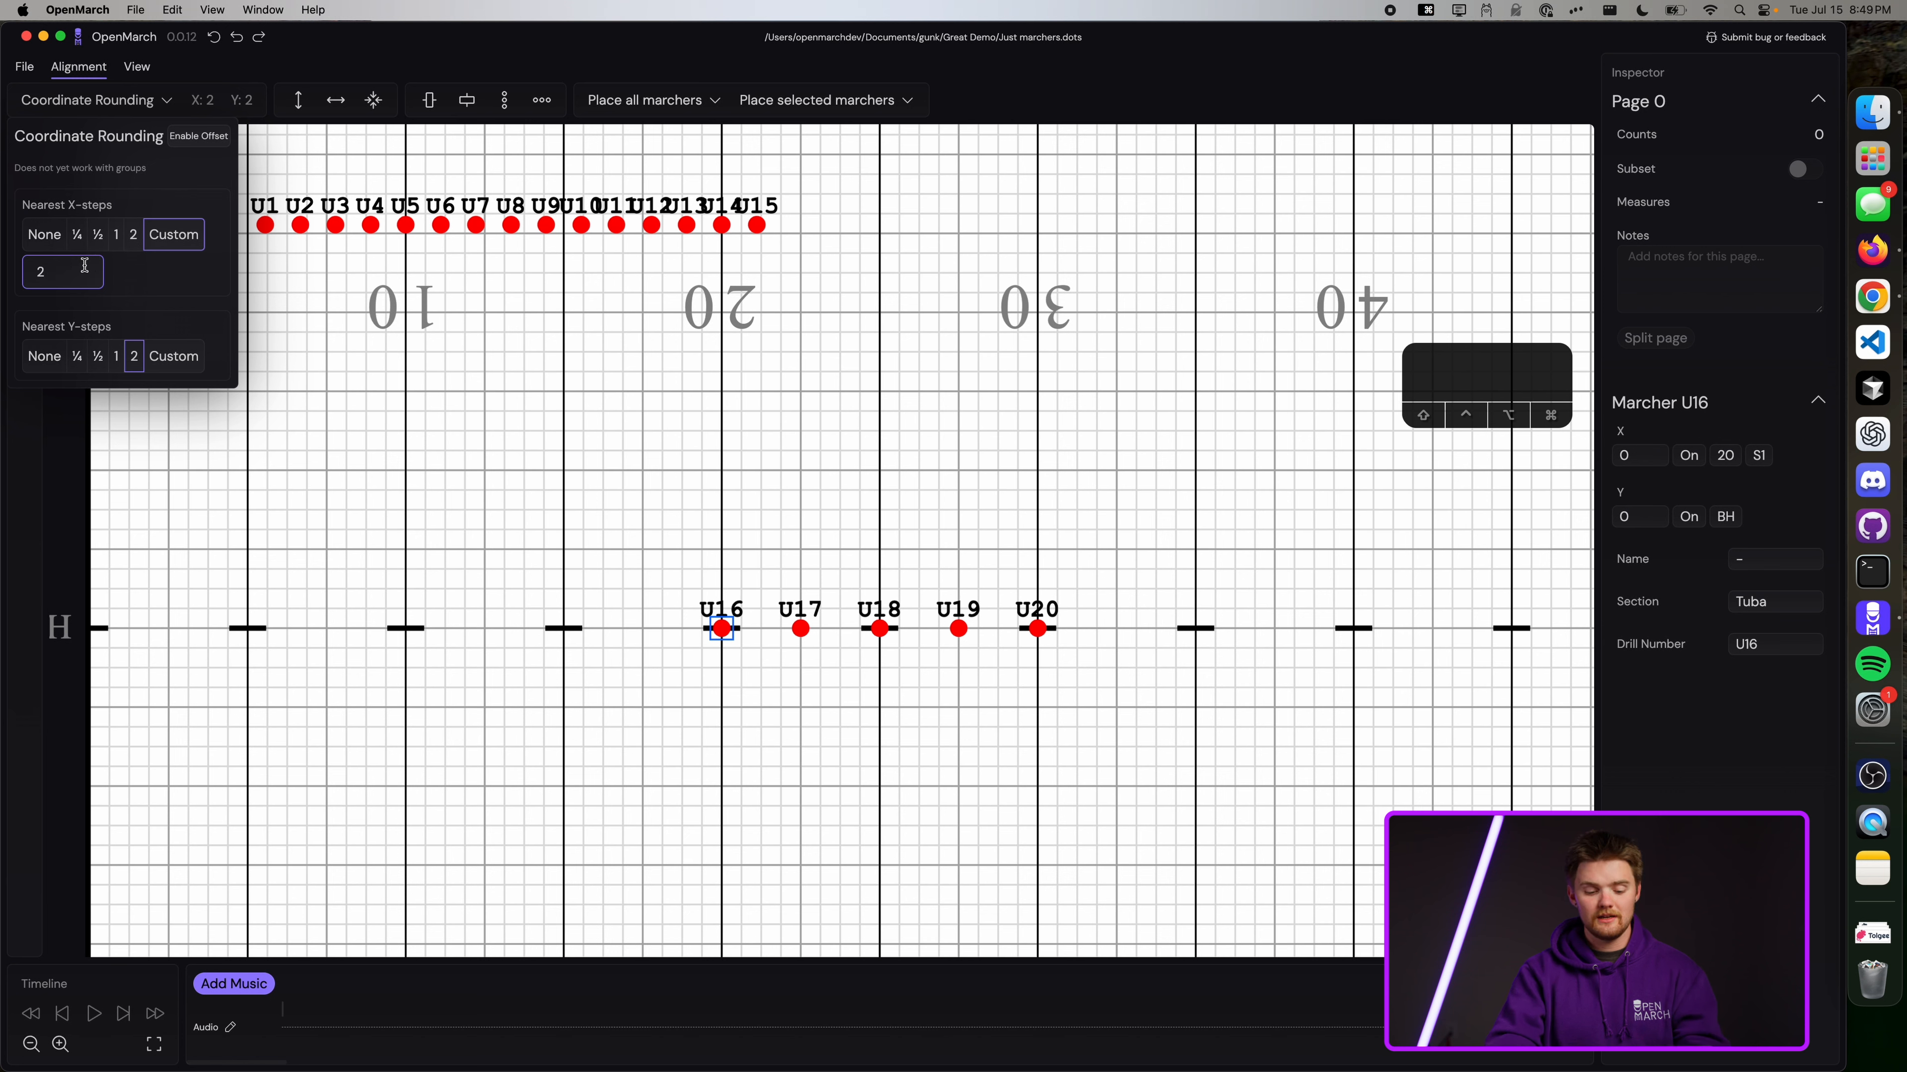
key(BackSpace)
text(1.6)
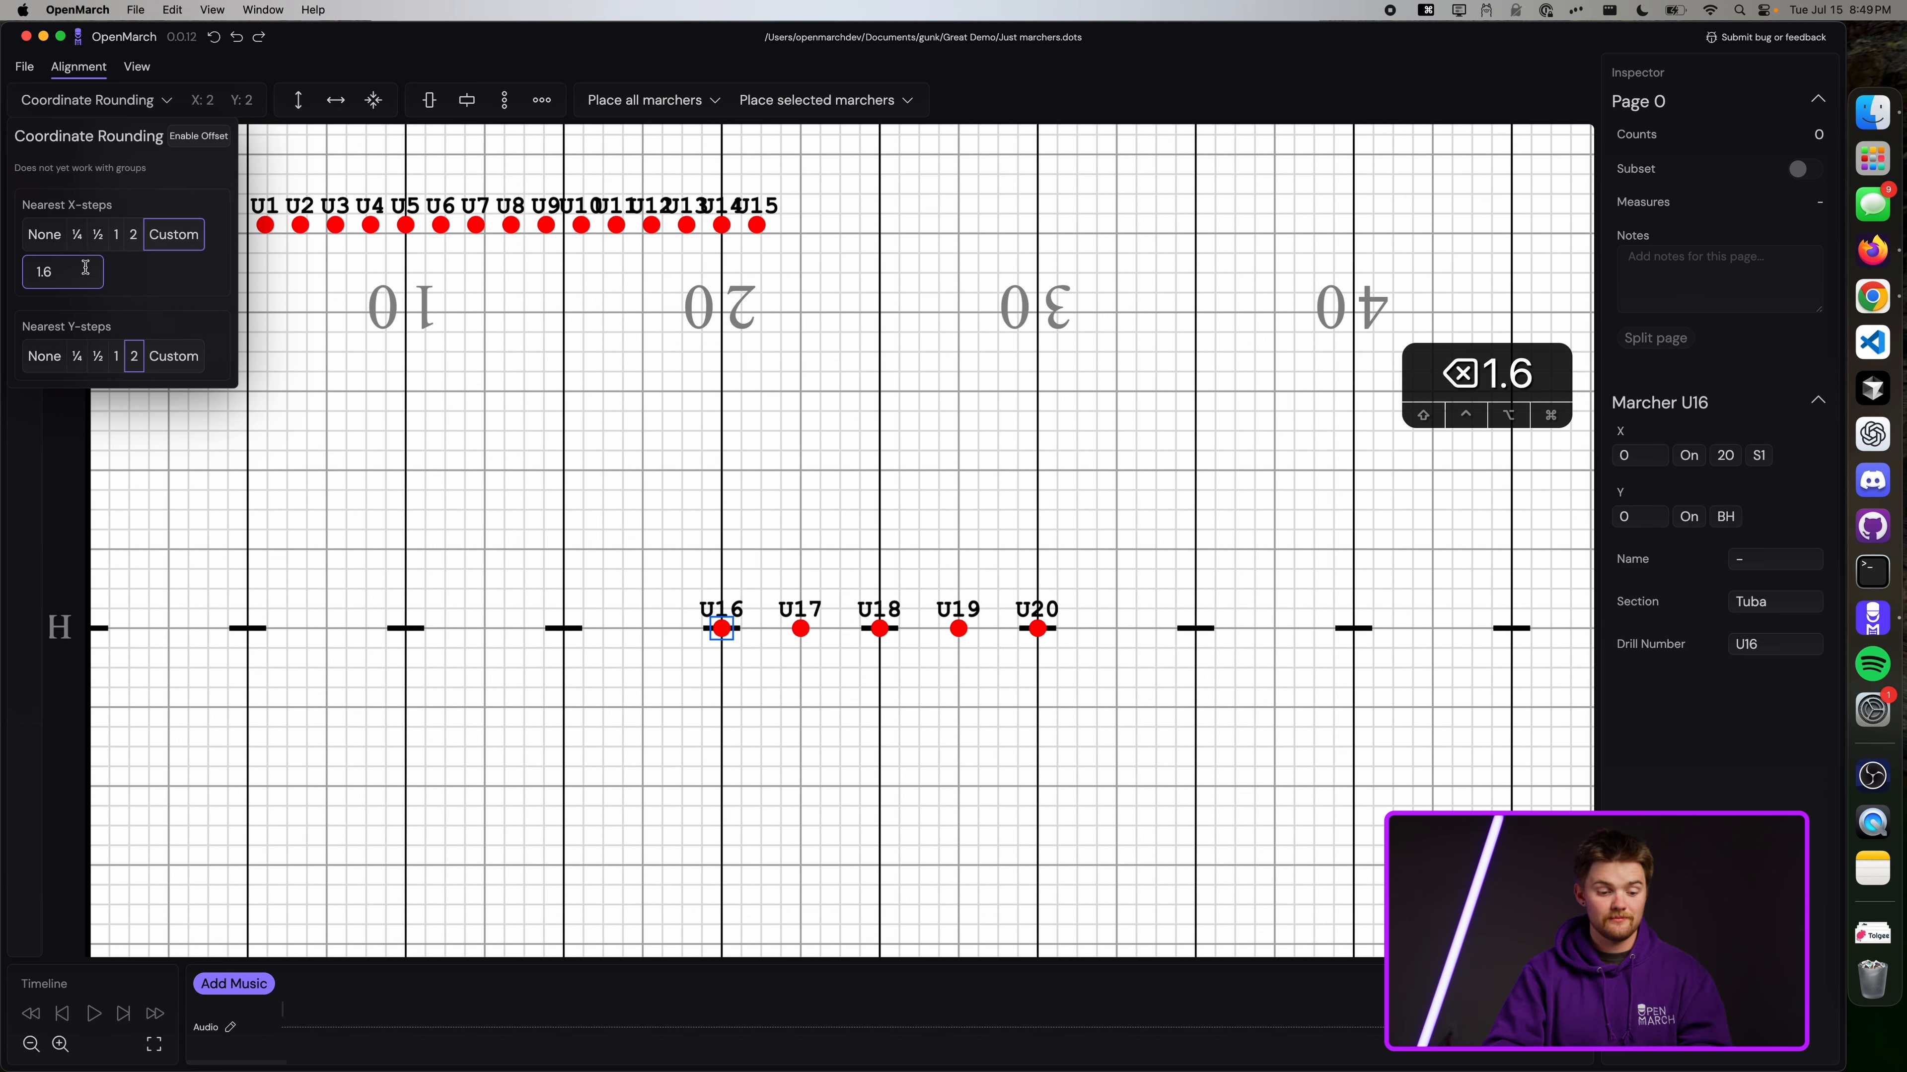
click(328, 298)
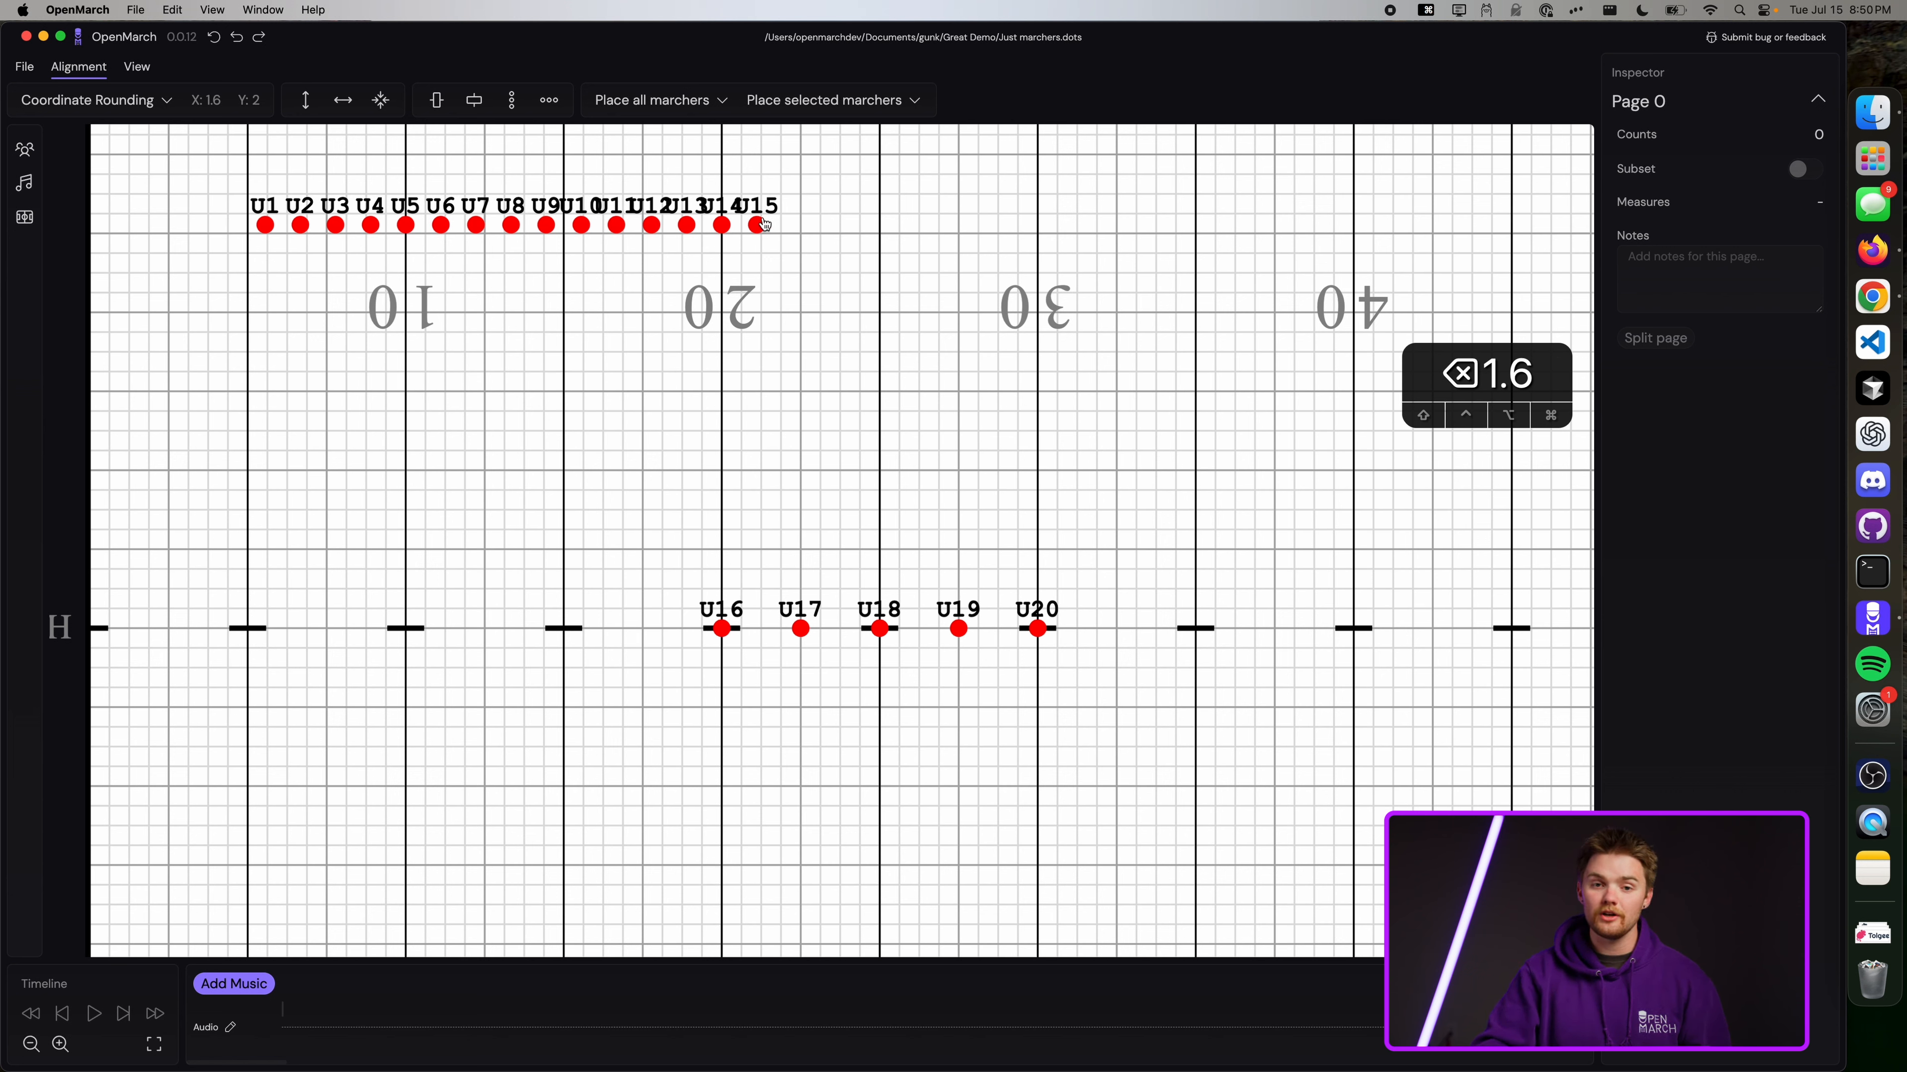
Pull U15 out of the front row onto the back hash near the 20.
drag(762, 224, 664, 481)
scroll(722, 378, up, 3)
scroll(548, 401, up, 2)
scroll(548, 402, up, 2)
scroll(663, 374, down, 5)
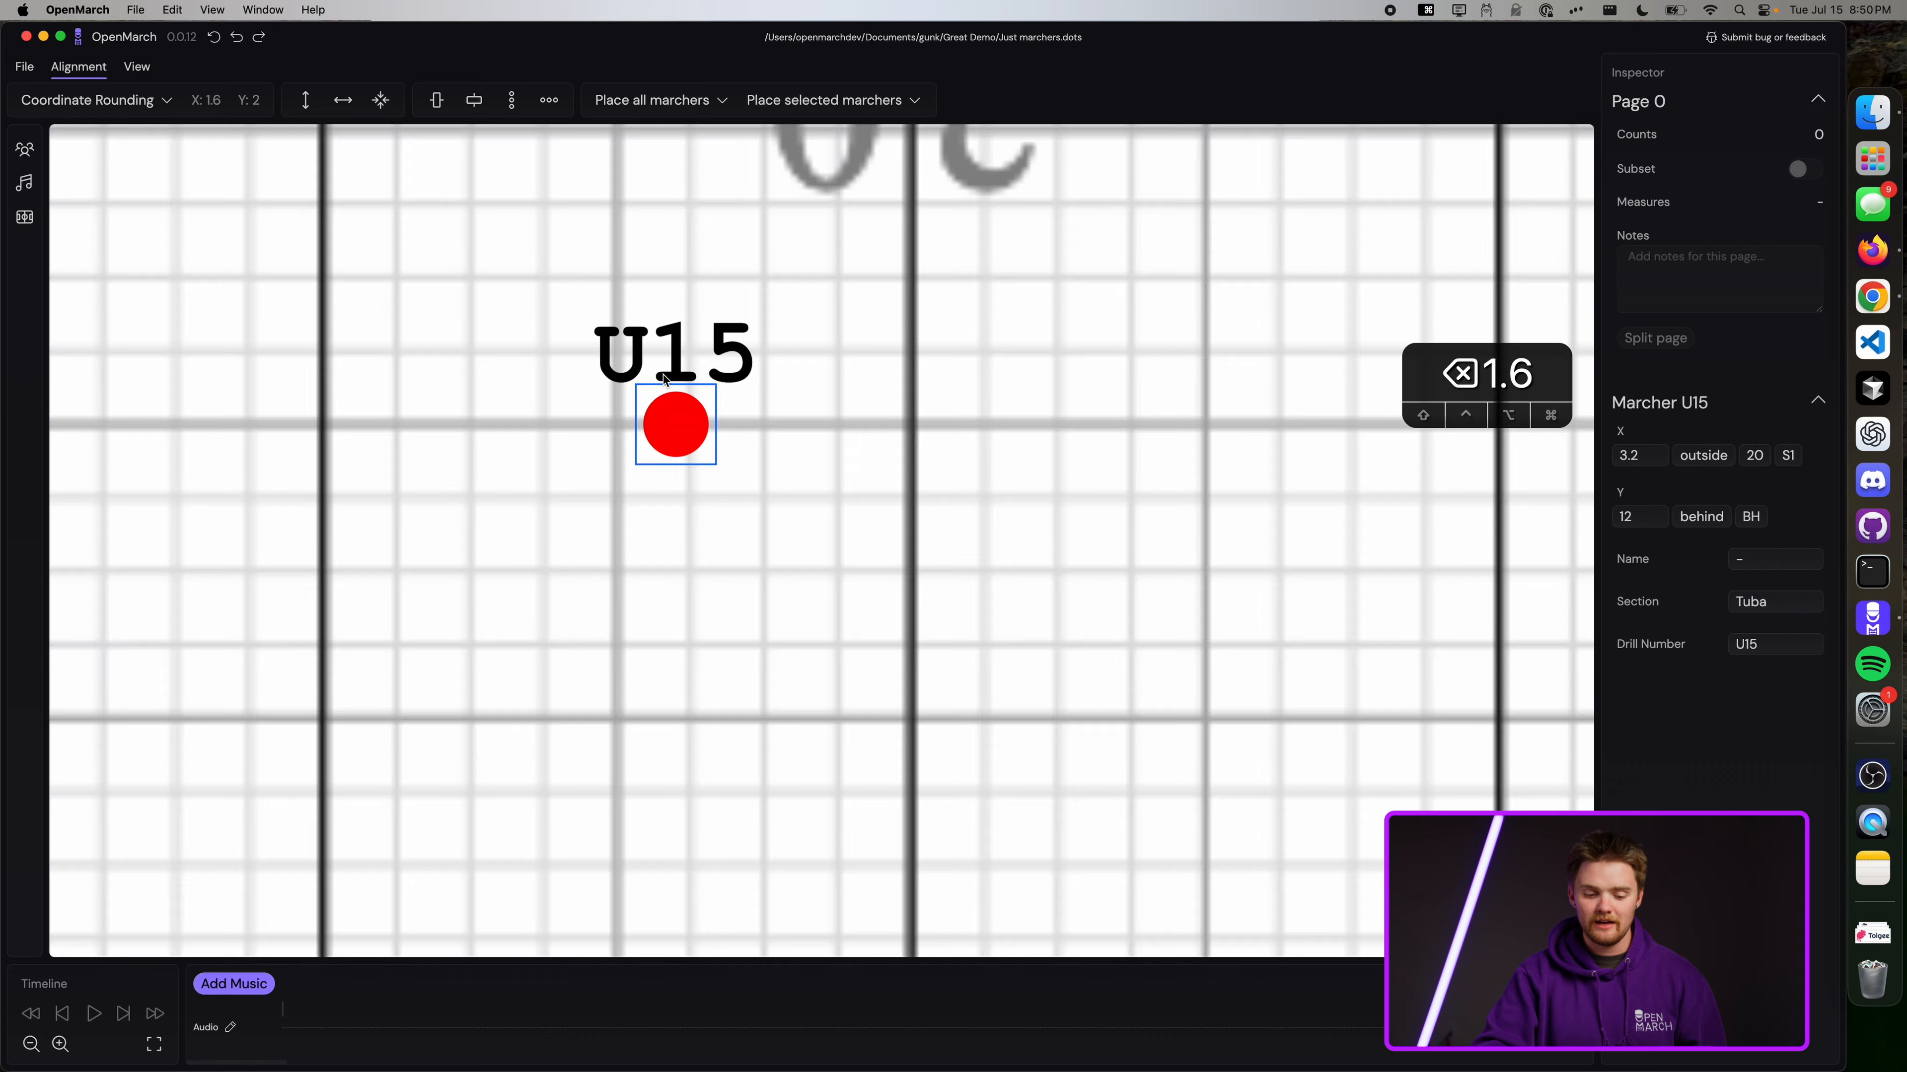
scroll(665, 379, down, 3)
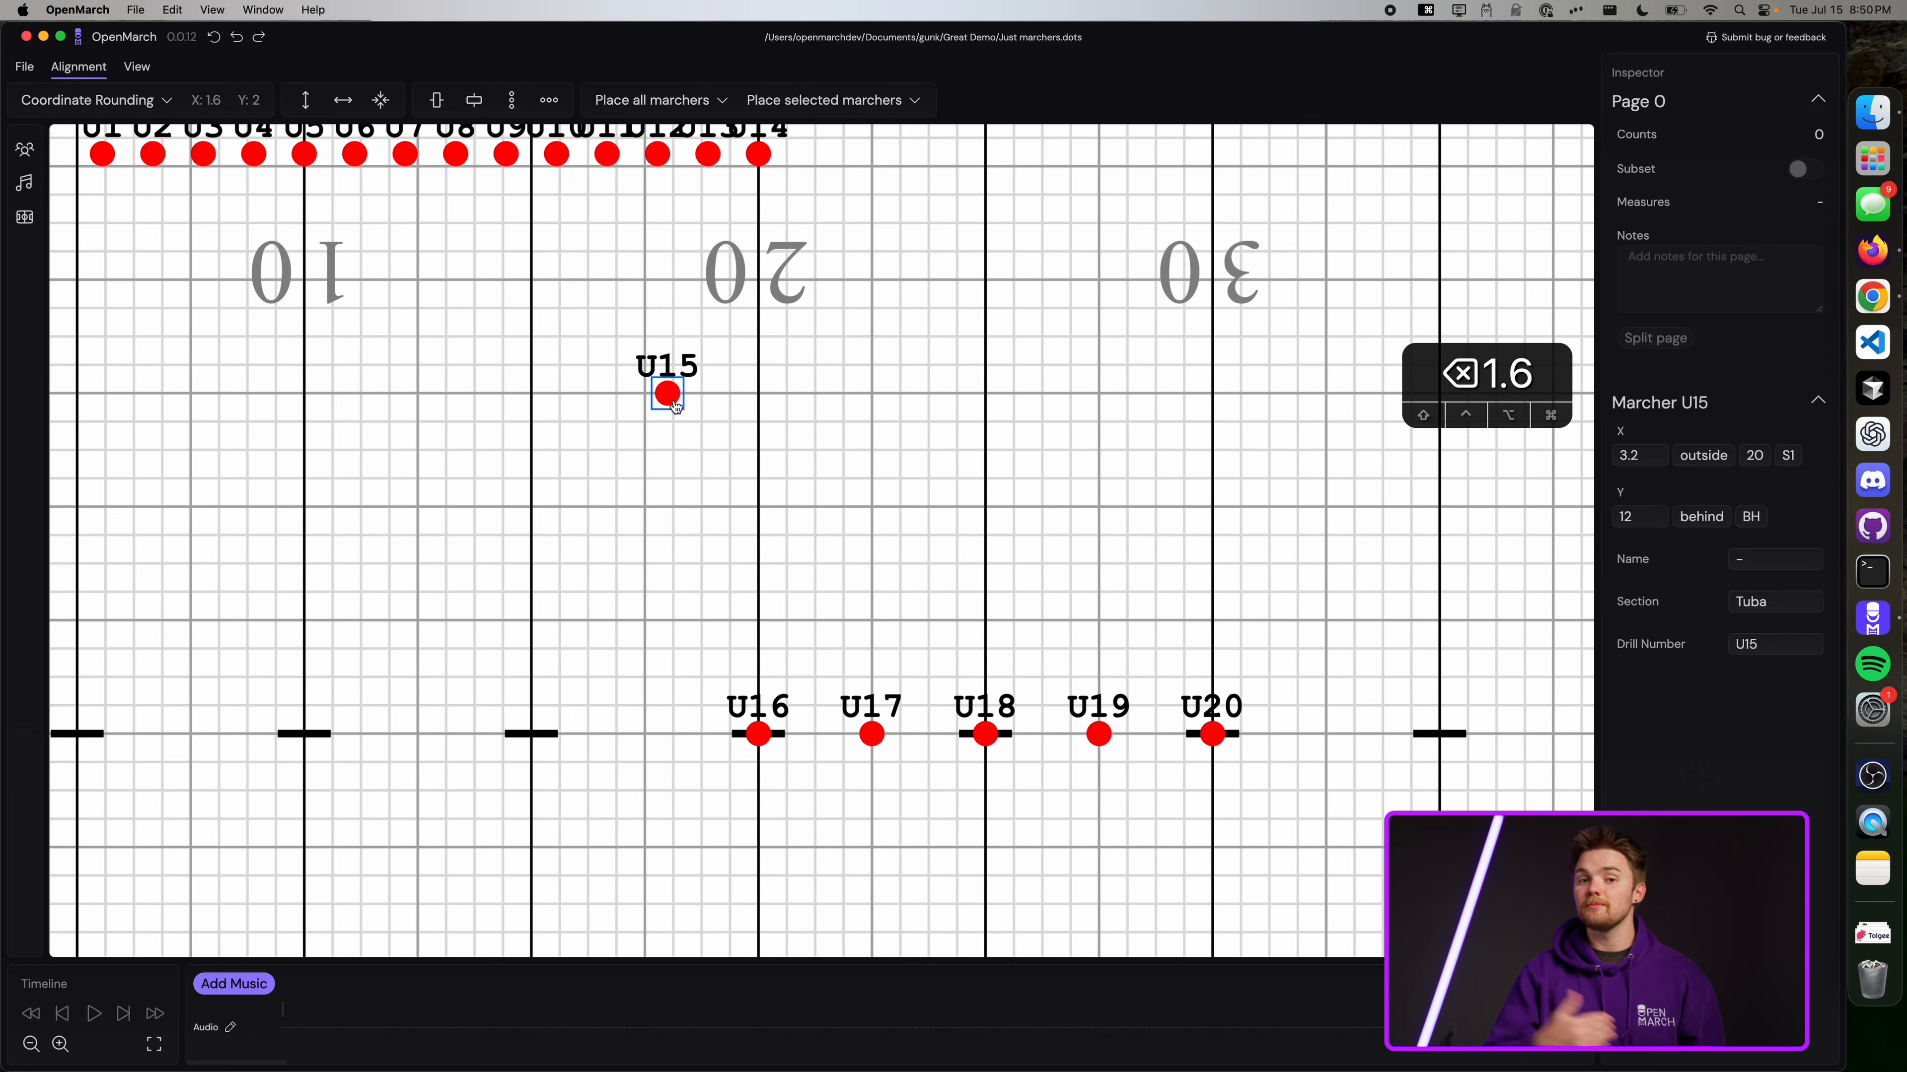
drag(674, 406, 716, 730)
Place U14, U13, U12 and U11 on the back hash leftward to the 15, 1.6 steps apart.
drag(758, 155, 668, 734)
drag(708, 155, 622, 734)
drag(657, 155, 577, 734)
drag(607, 155, 531, 734)
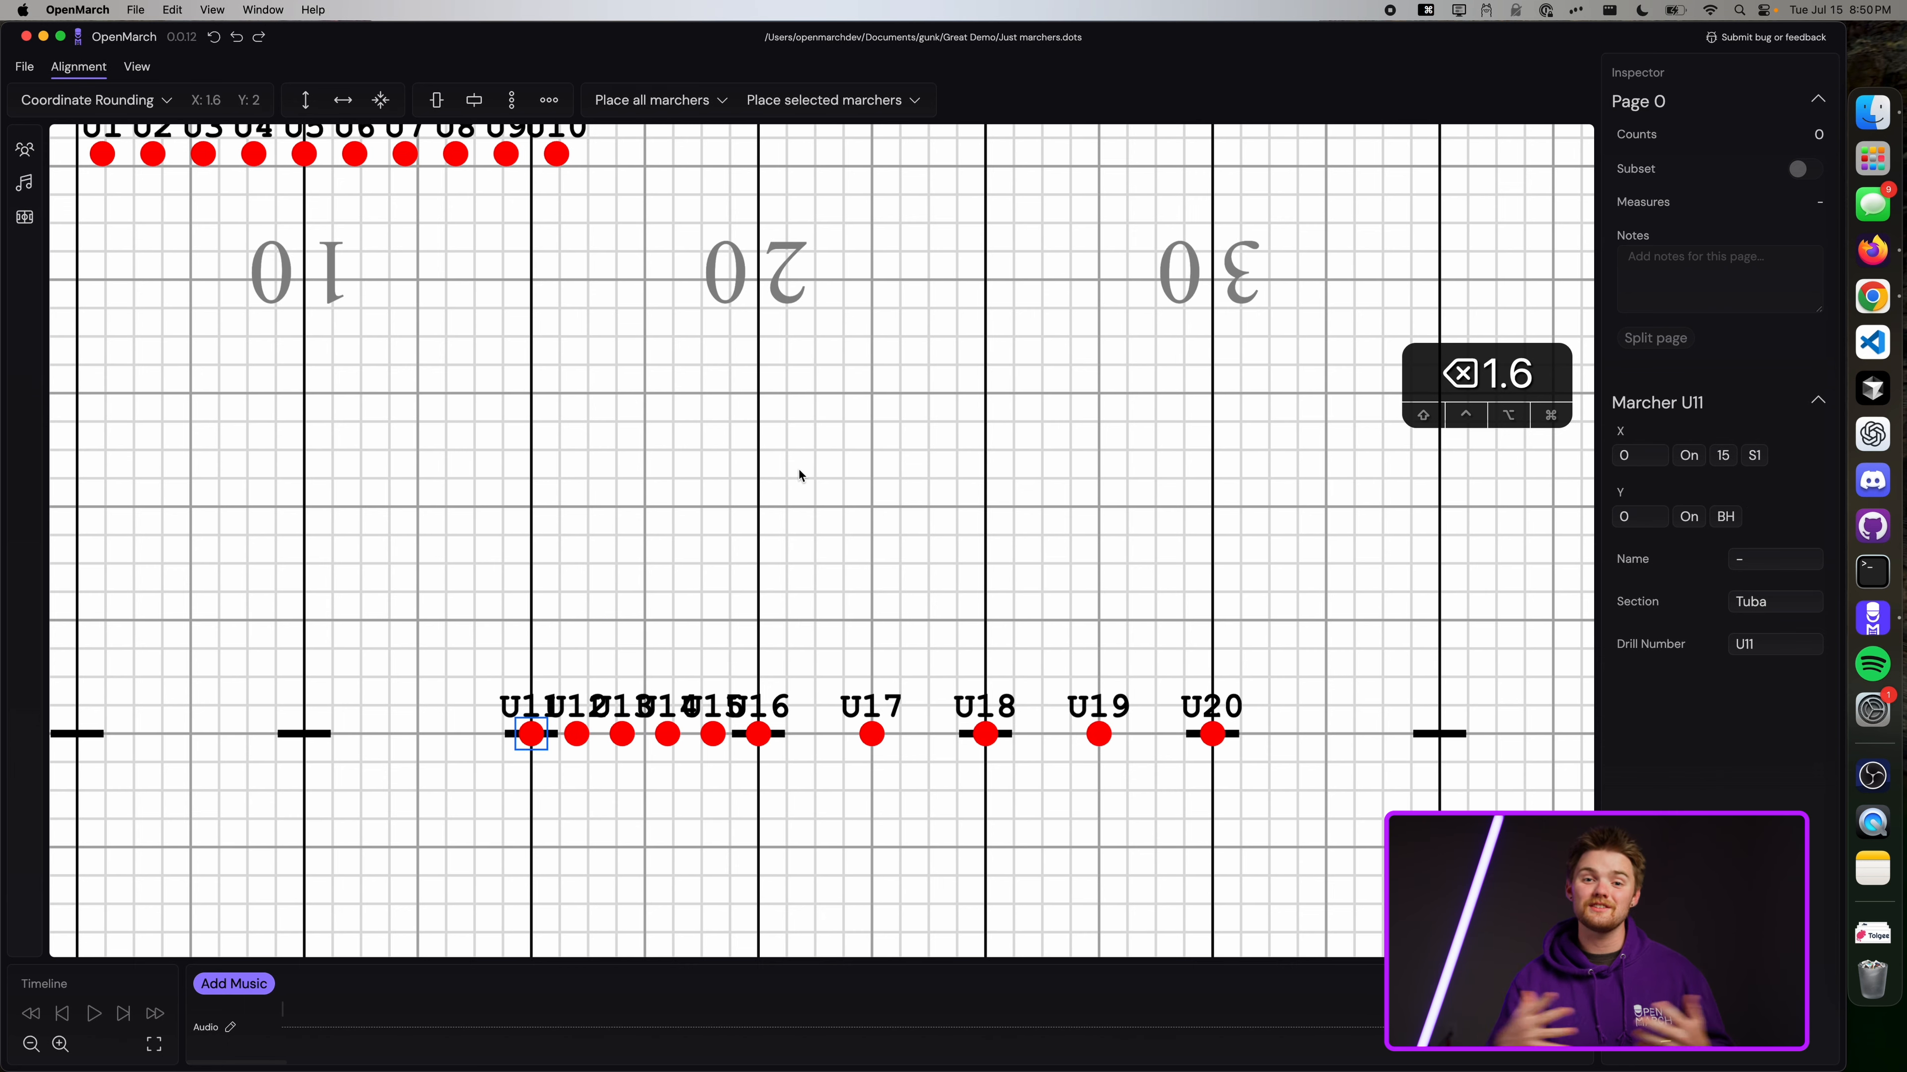
scroll(799, 469, up, 5)
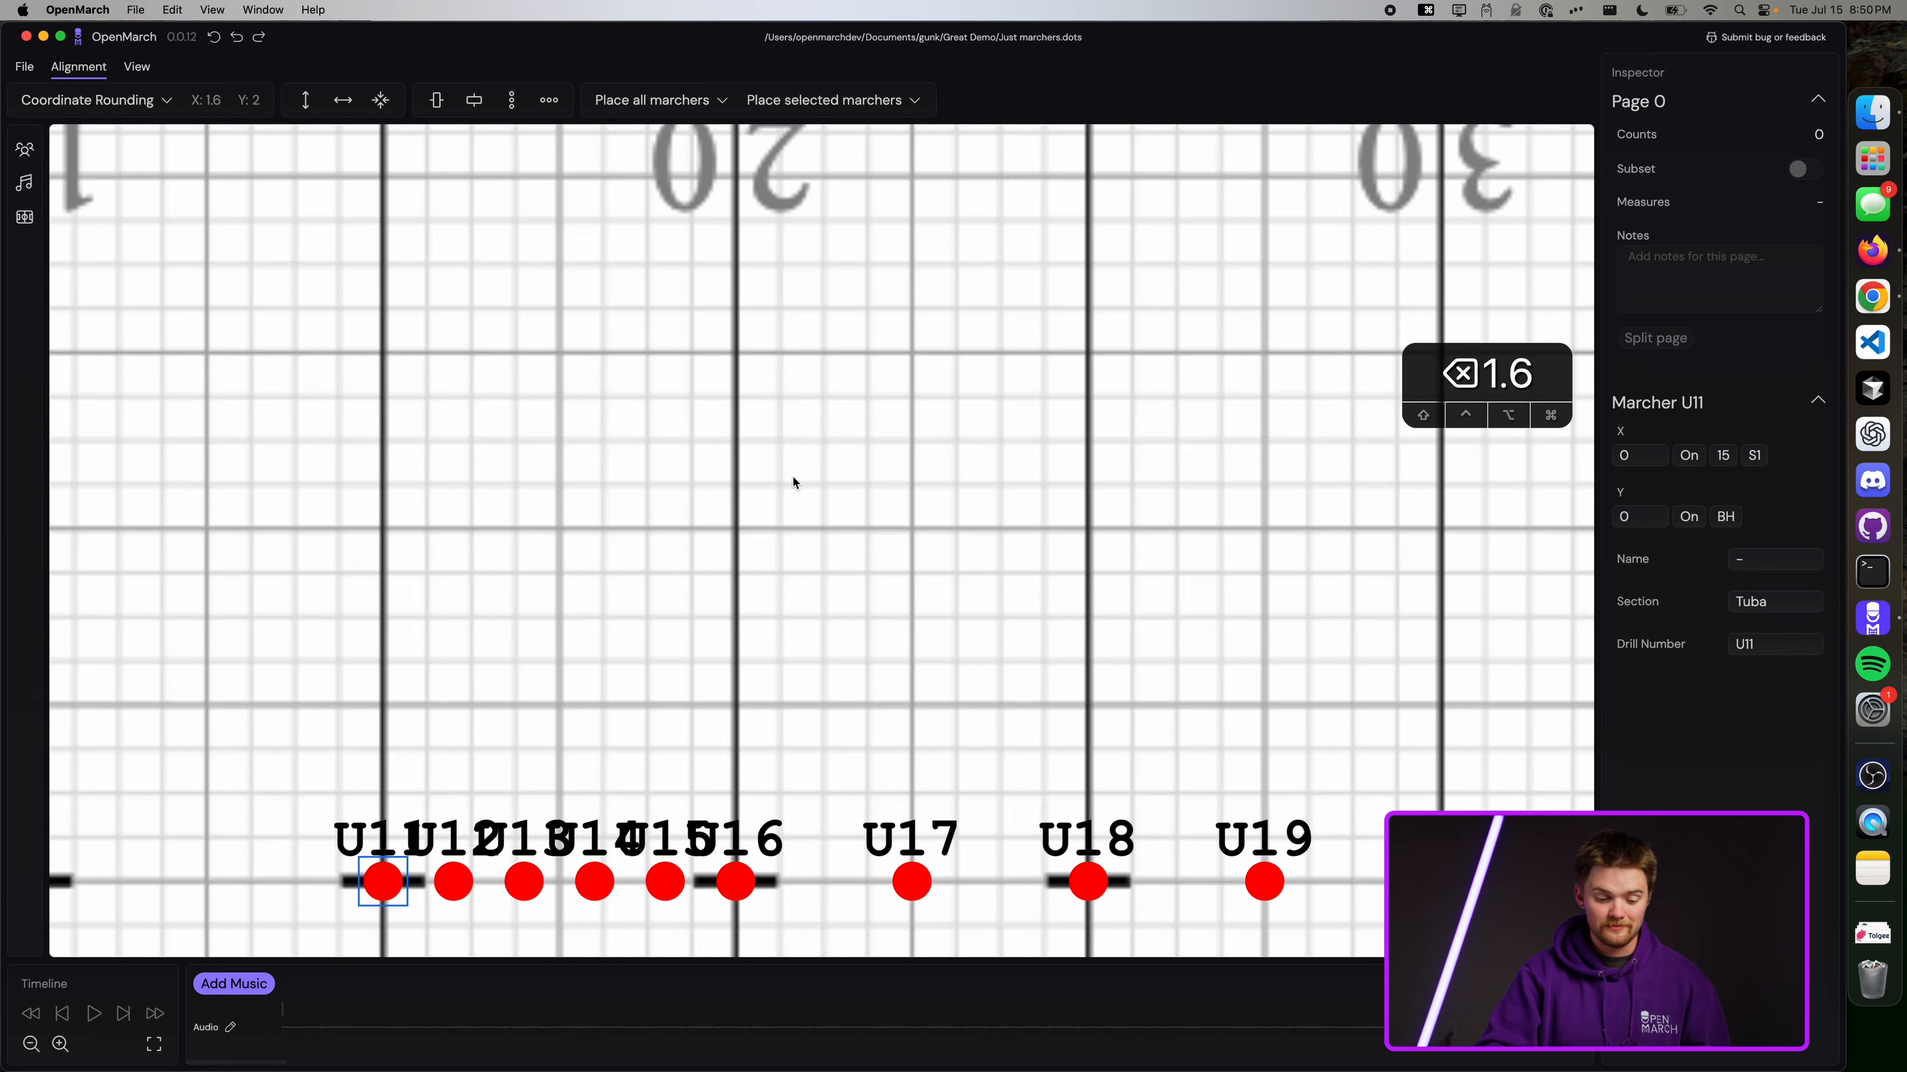
scroll(759, 525, down, 3)
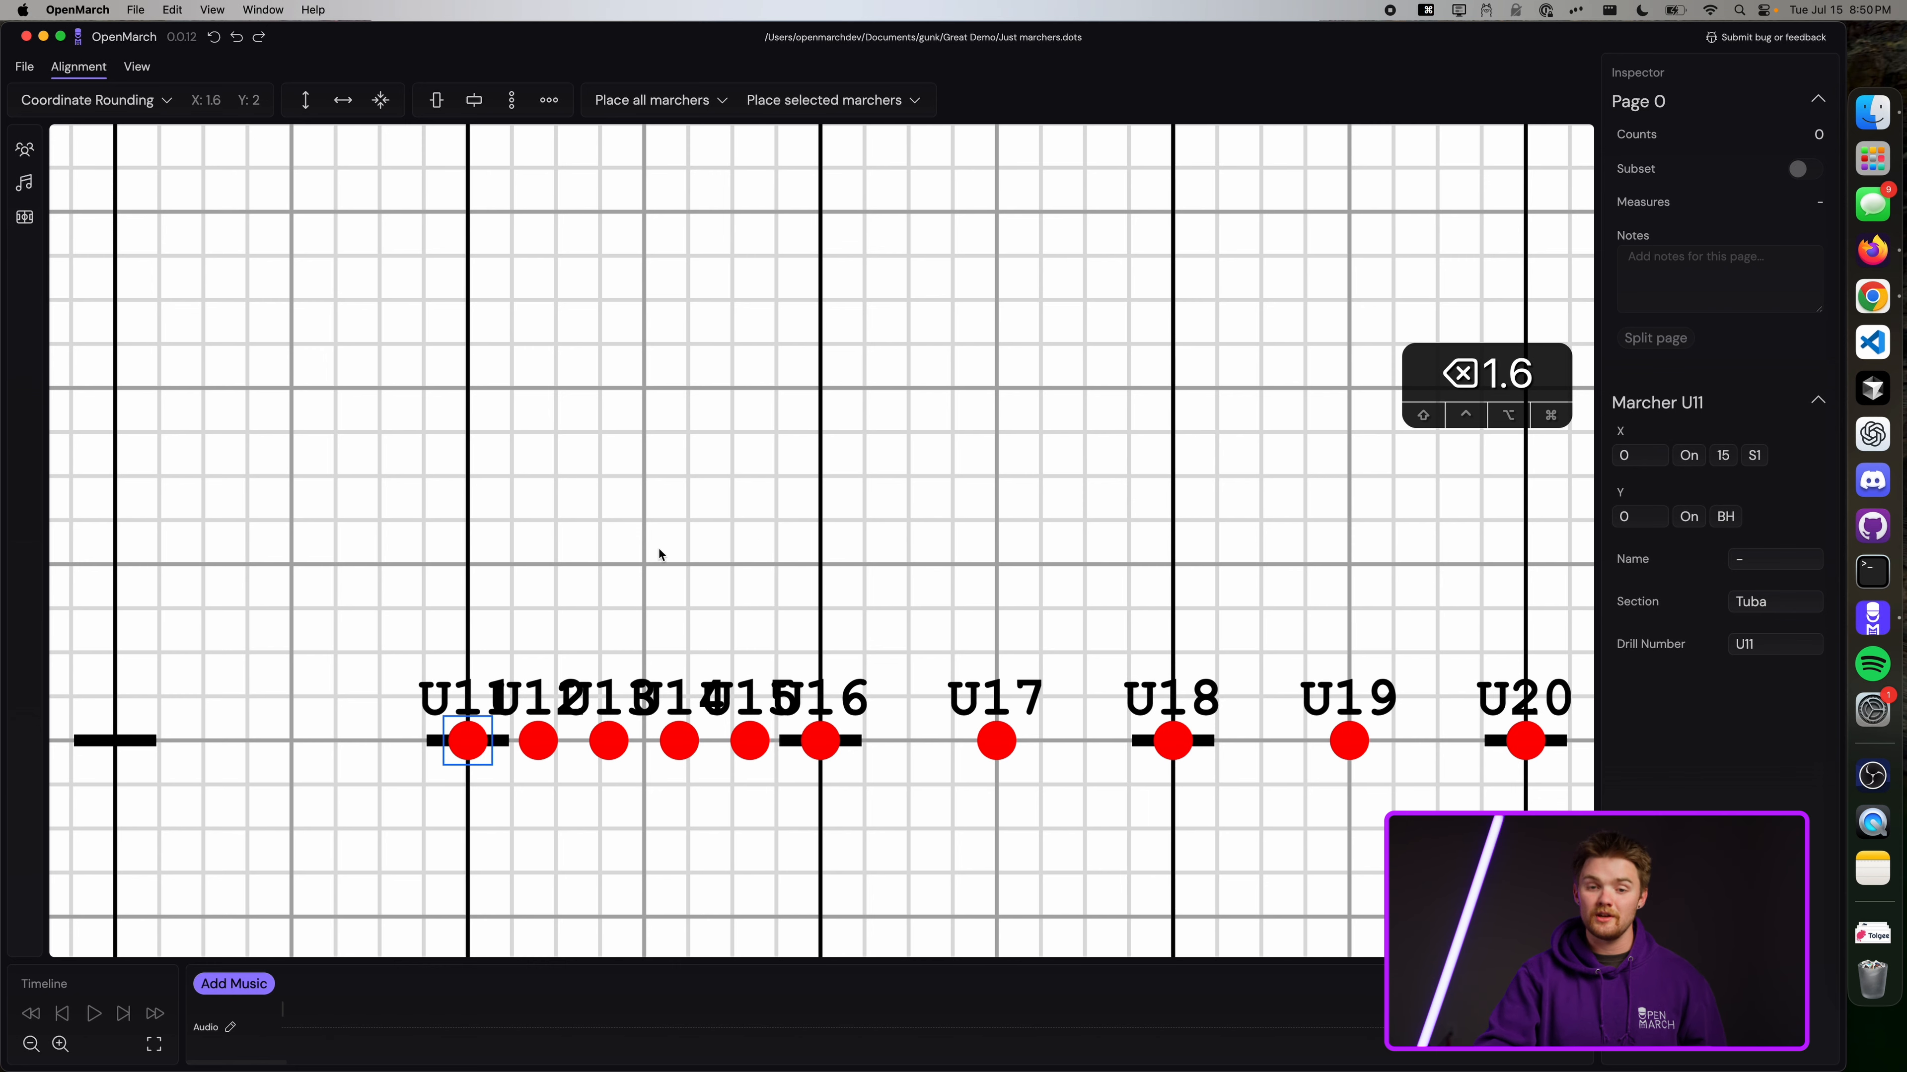
scroll(335, 575, down, 2)
scroll(333, 574, down, 4)
scroll(333, 574, up, 2)
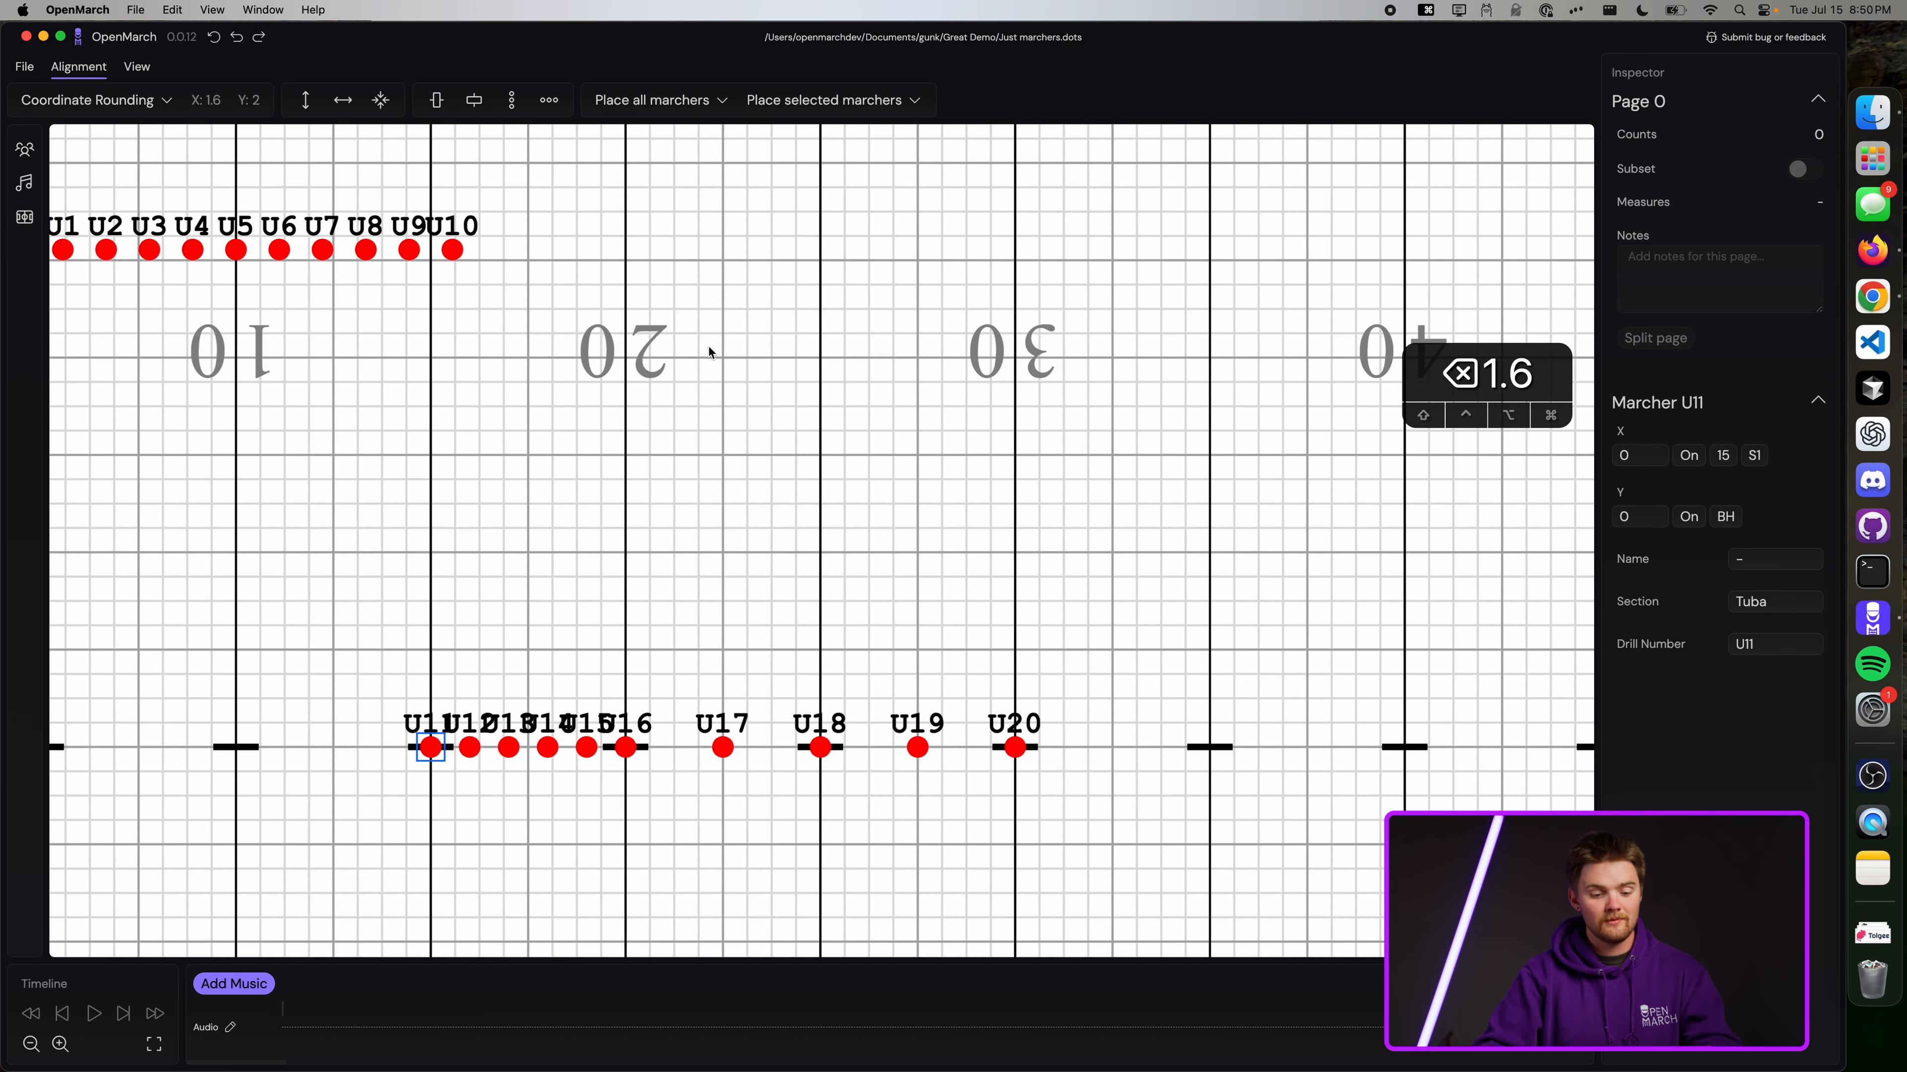
Lasso-select U4–U10 and drag them down the field toward the back hash.
drag(585, 367, 327, 230)
mouse_move(545, 191)
mouse_down()
mouse_move(158, 277)
mouse_move(536, 290)
mouse_move(404, 215)
mouse_move(701, 596)
mouse_move(594, 596)
mouse_move(619, 665)
mouse_up()
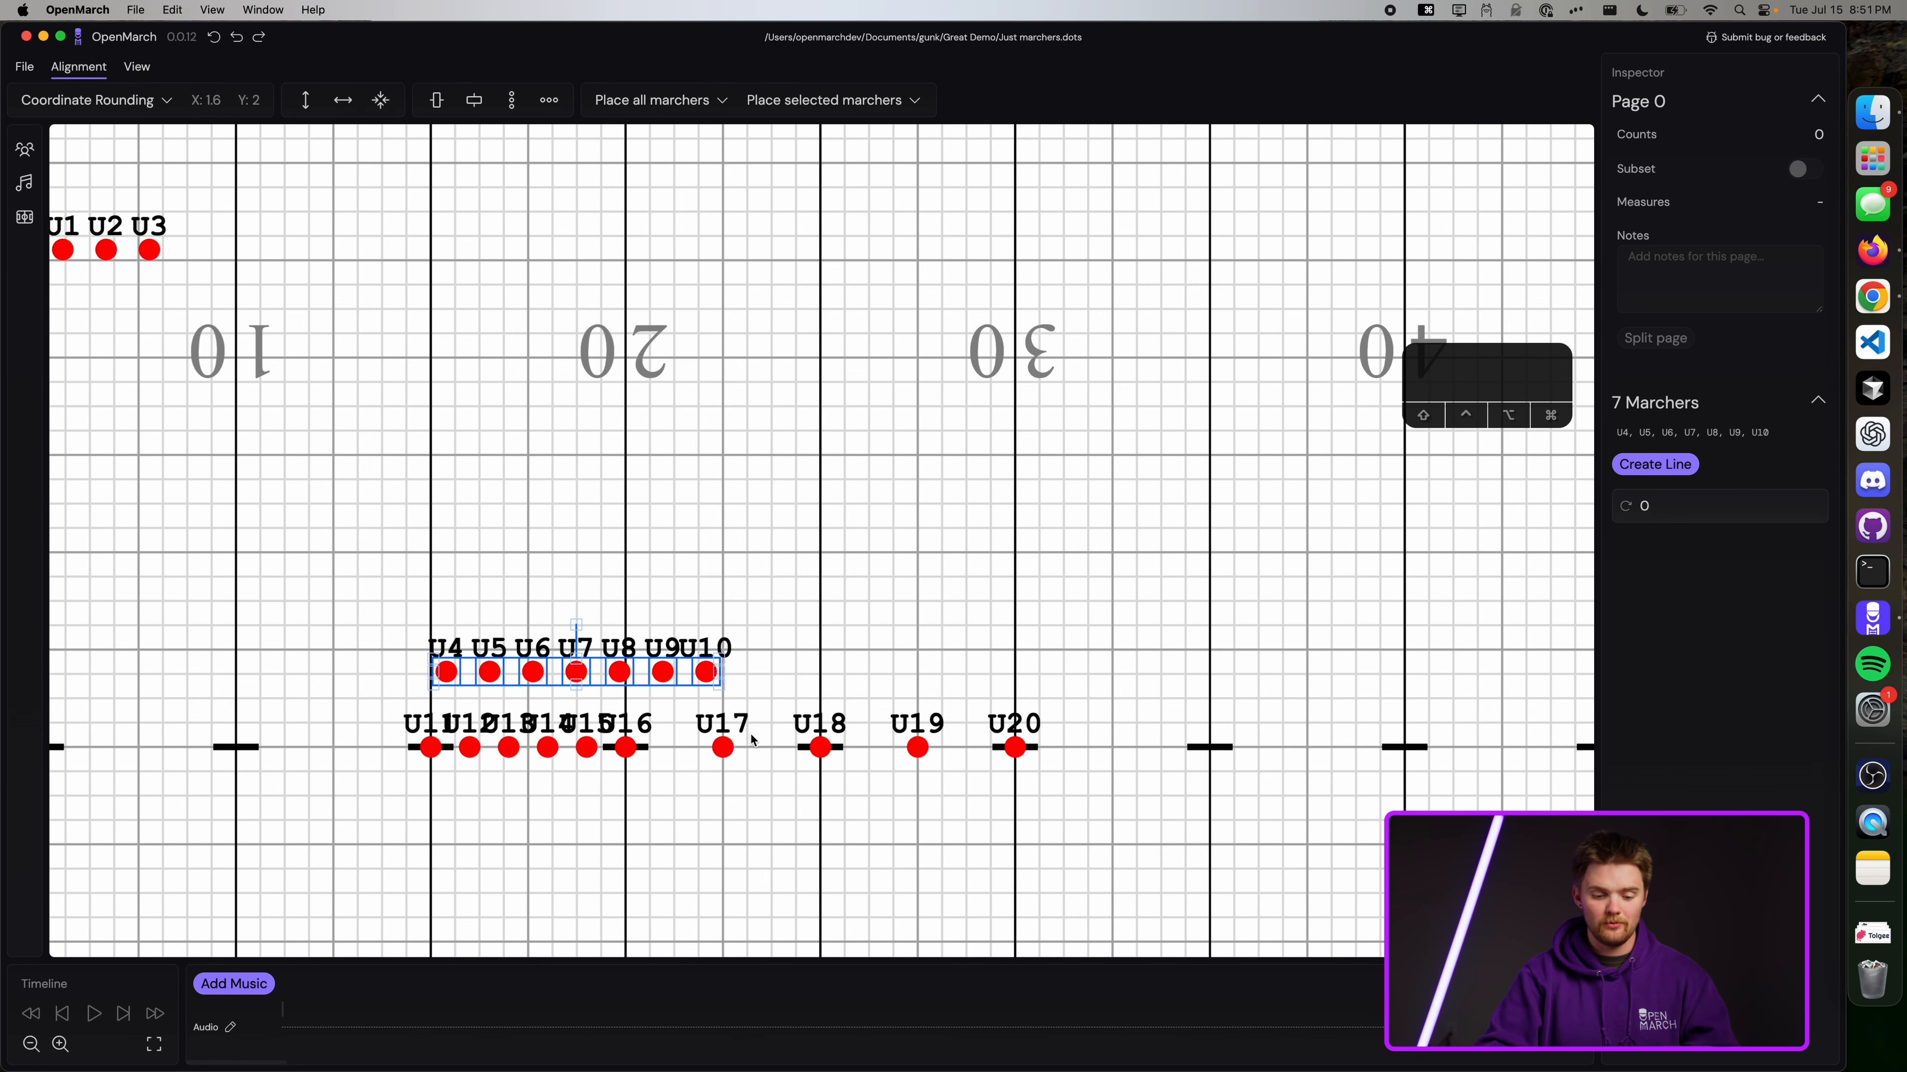
scroll(359, 347, up, 5)
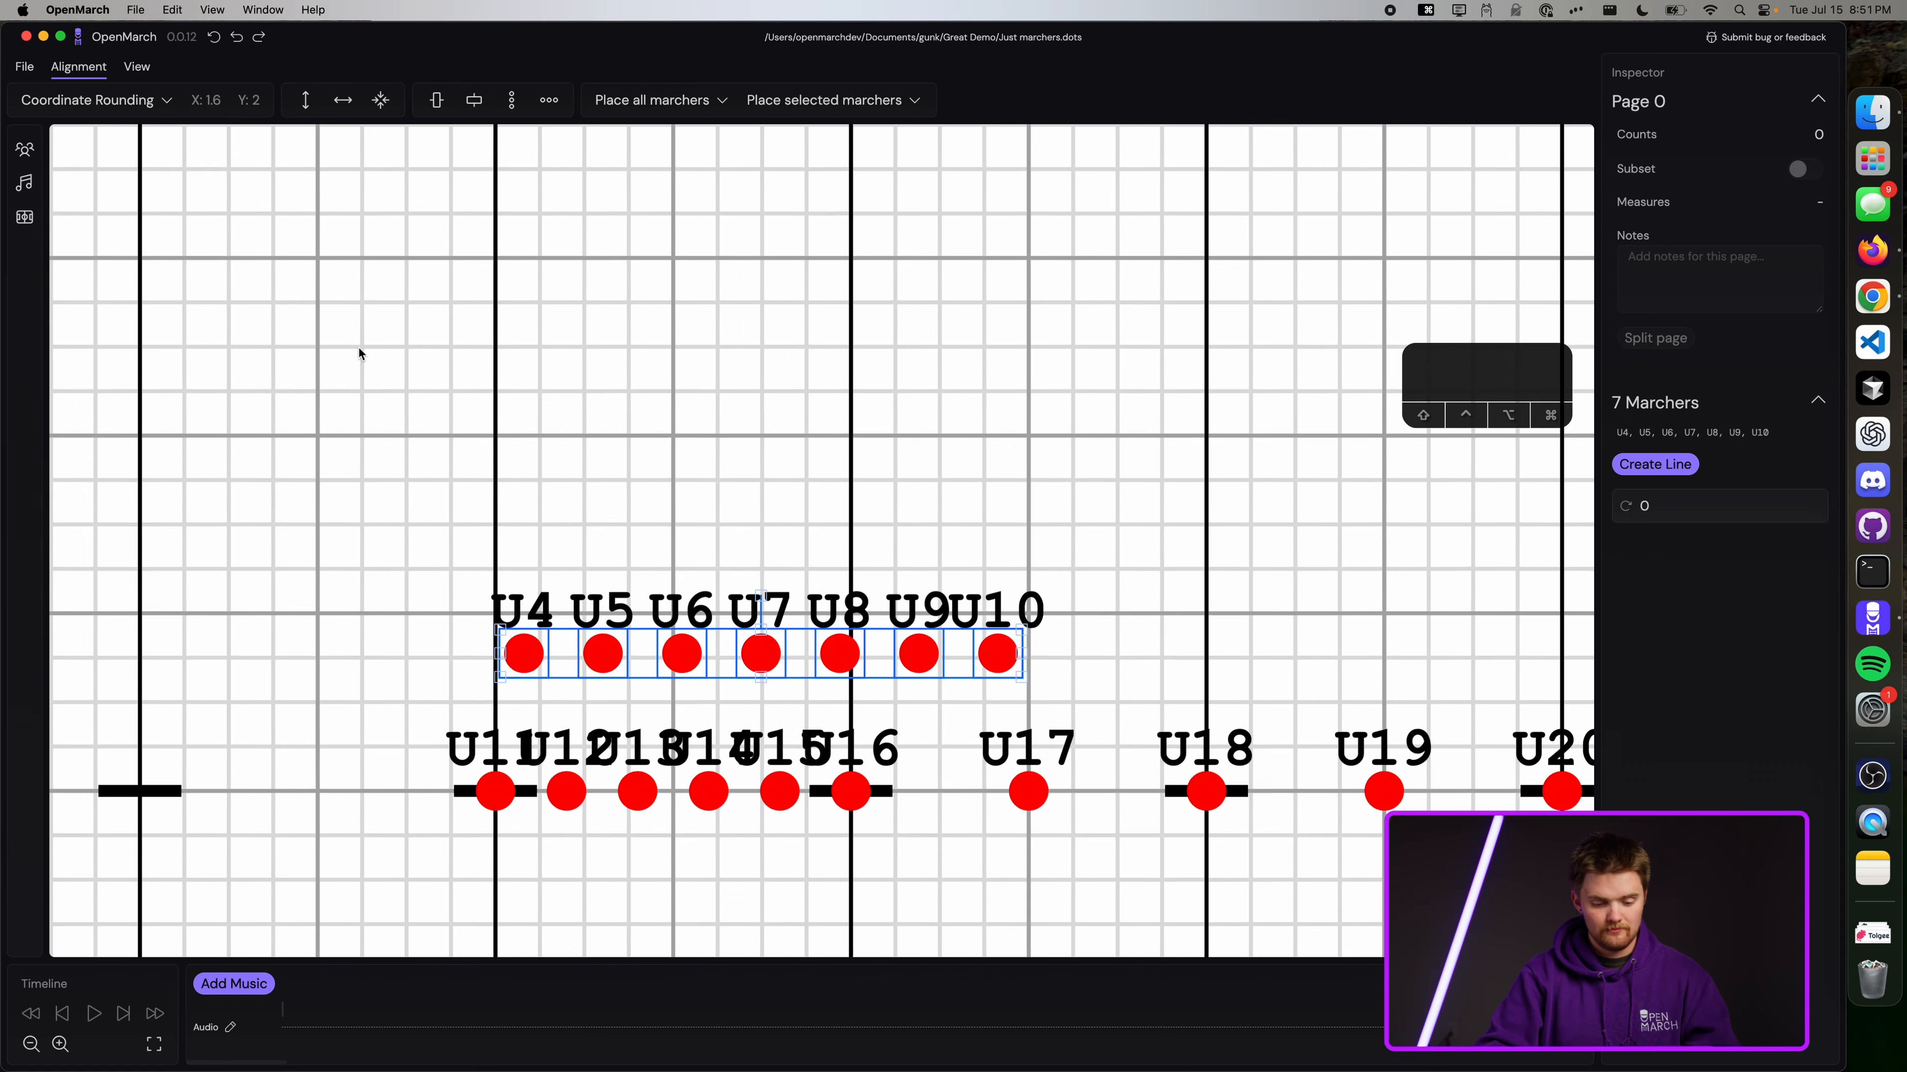
click(702, 350)
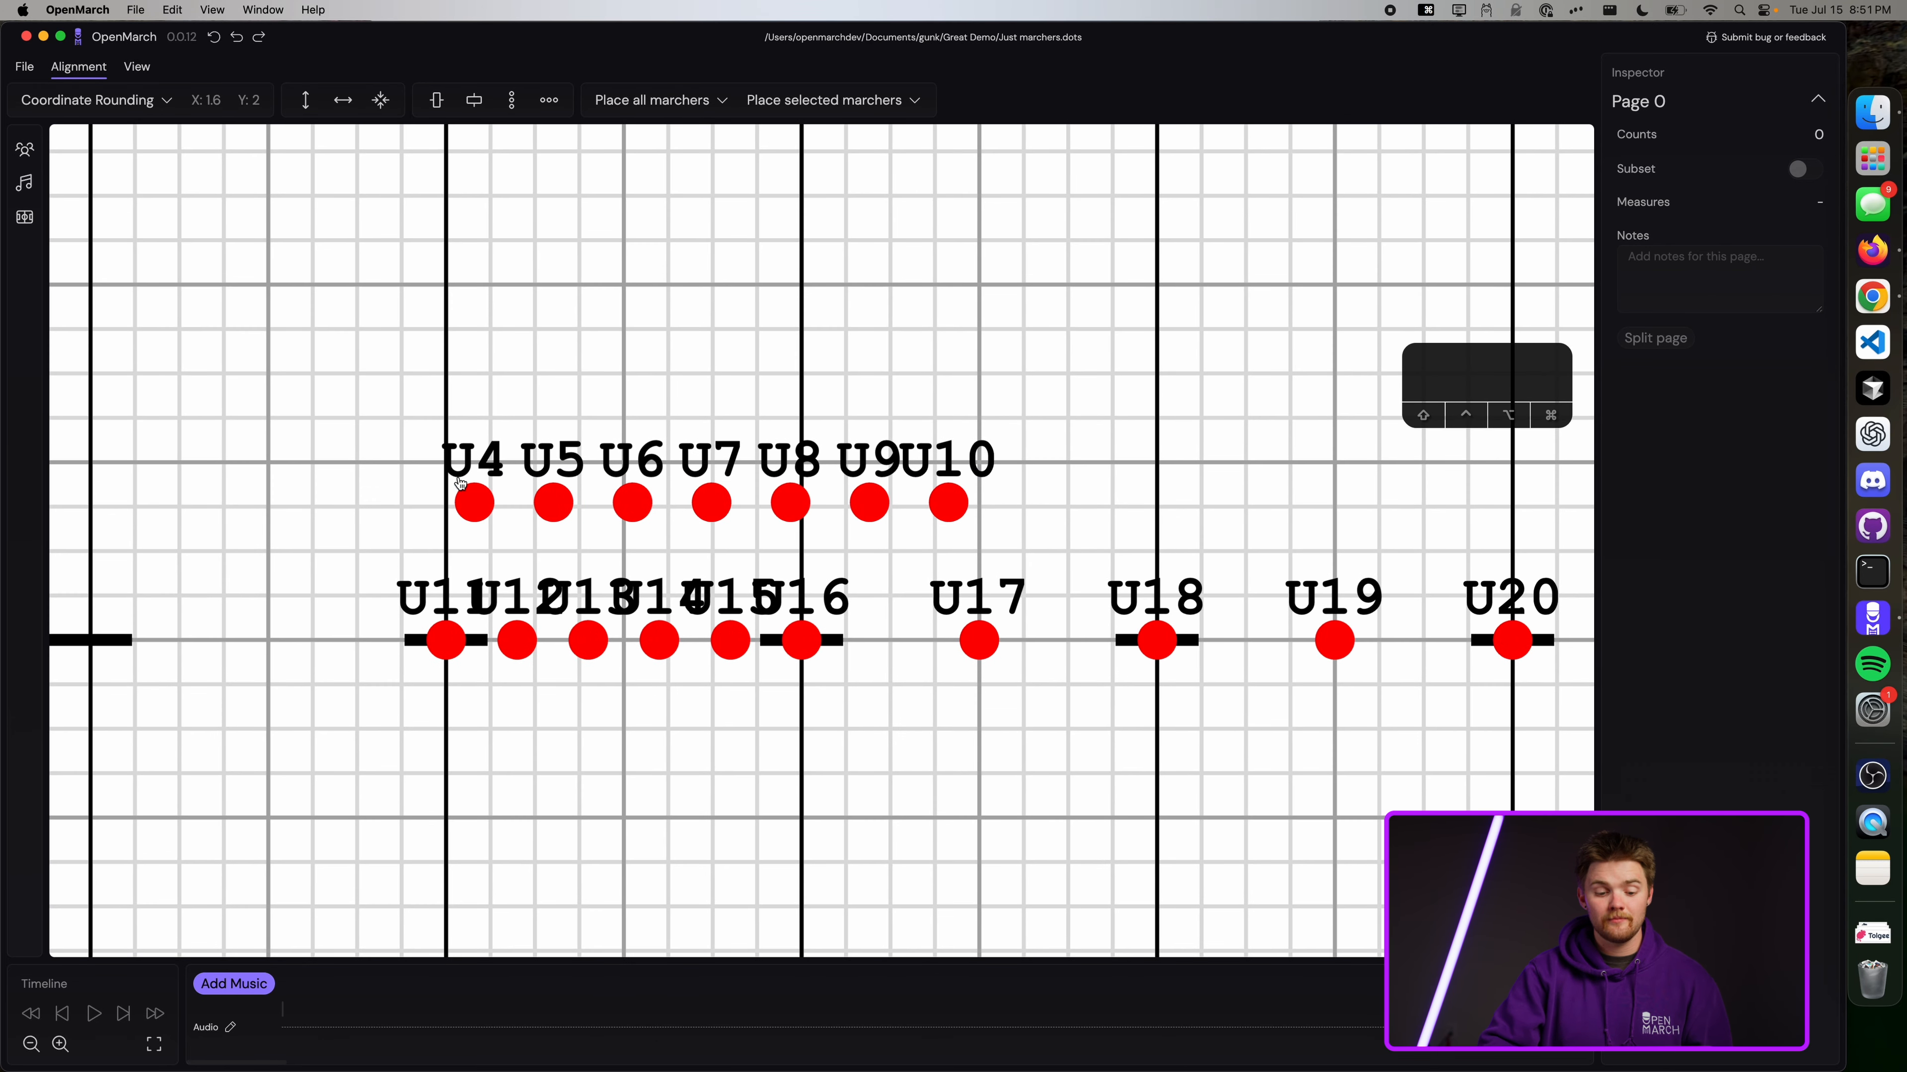
Set U4 on the 15-yard line, 2 steps behind the back hash above U11.
drag(474, 503, 509, 554)
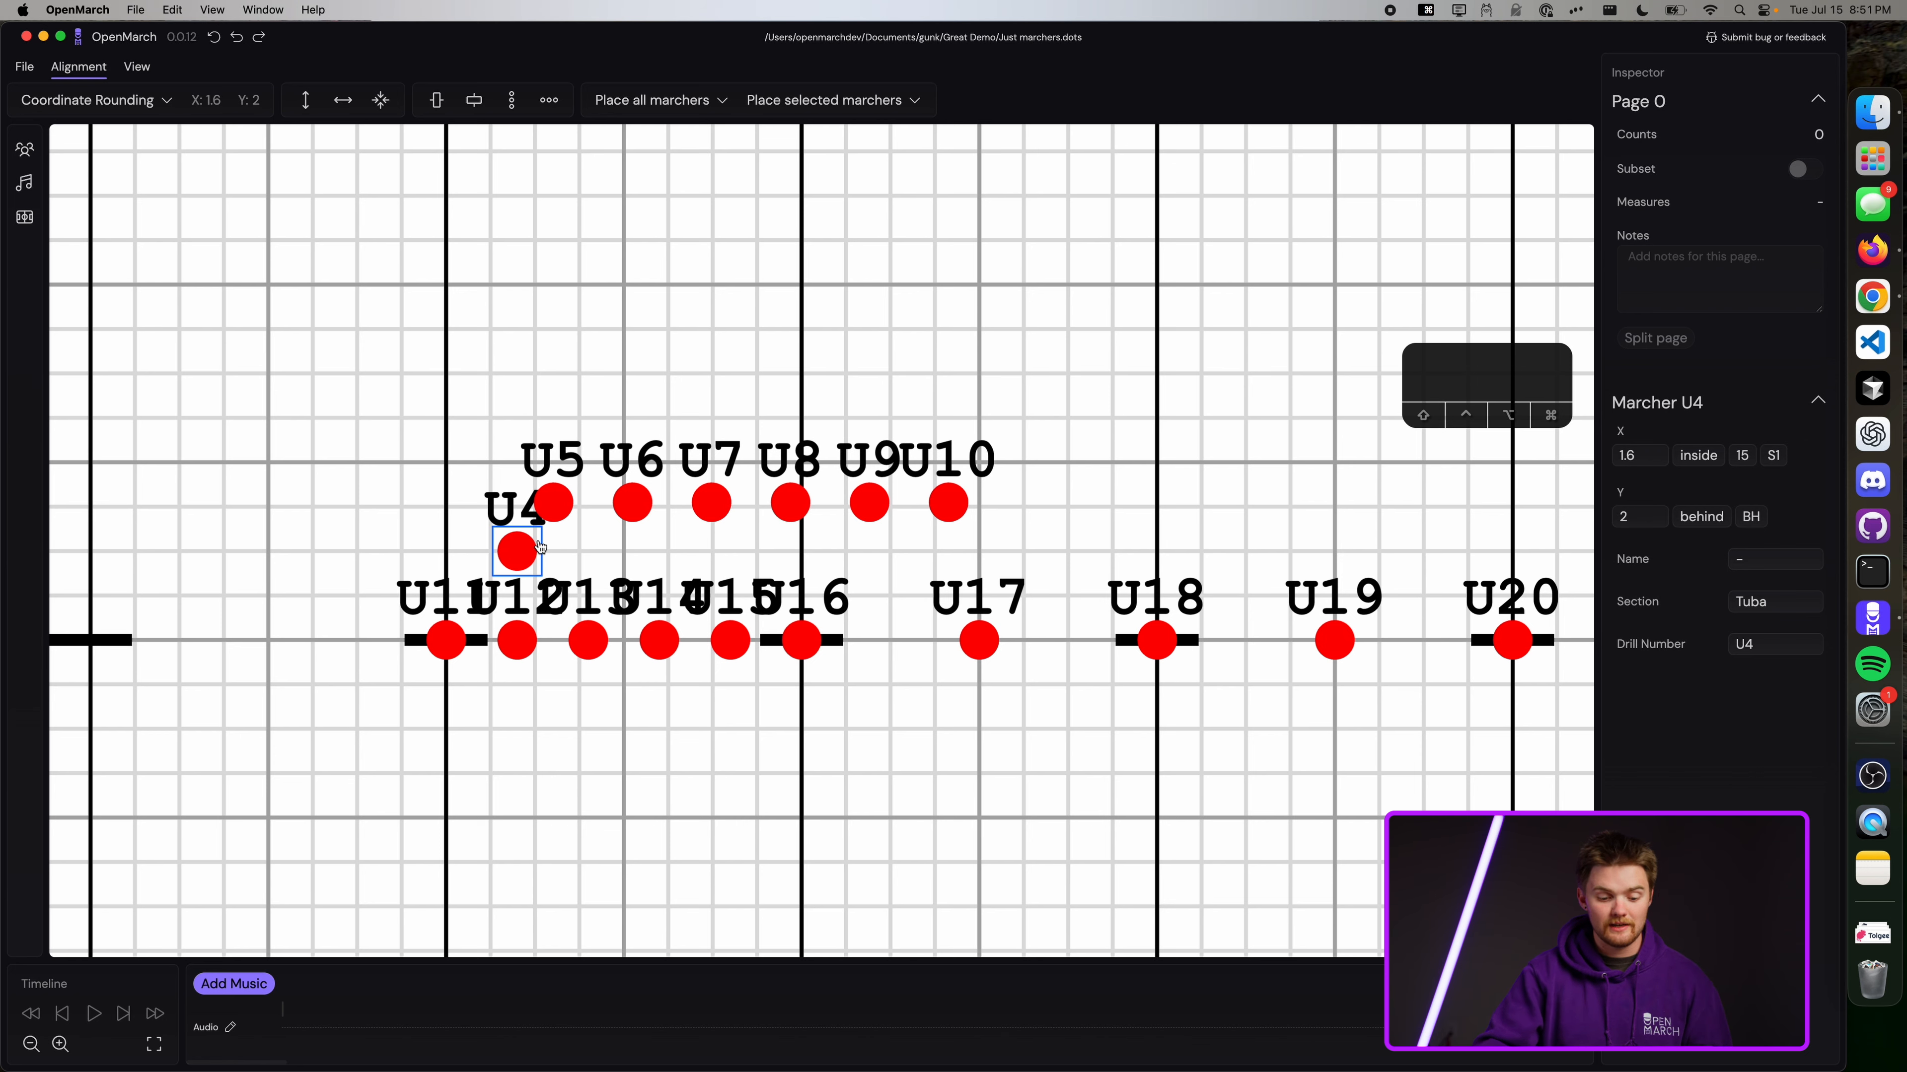
scroll(538, 546, up, 5)
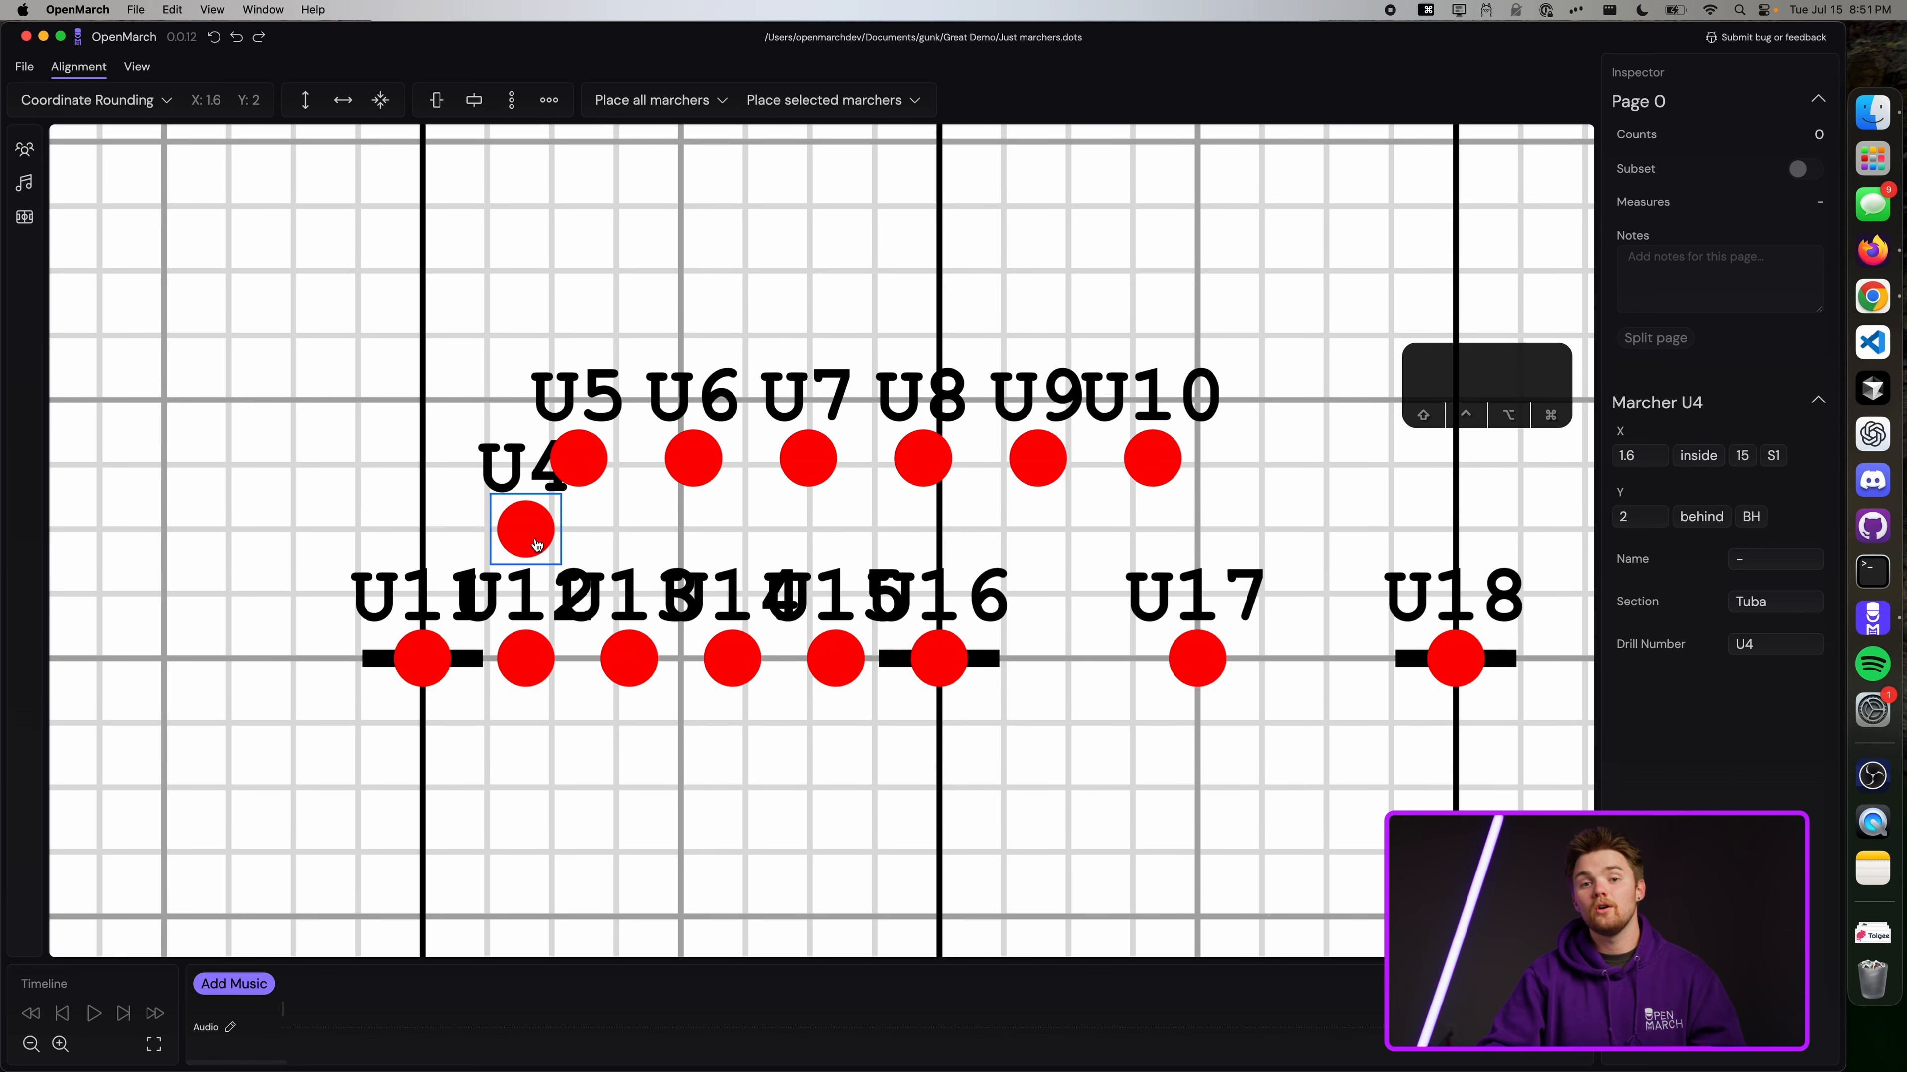
drag(537, 545, 494, 535)
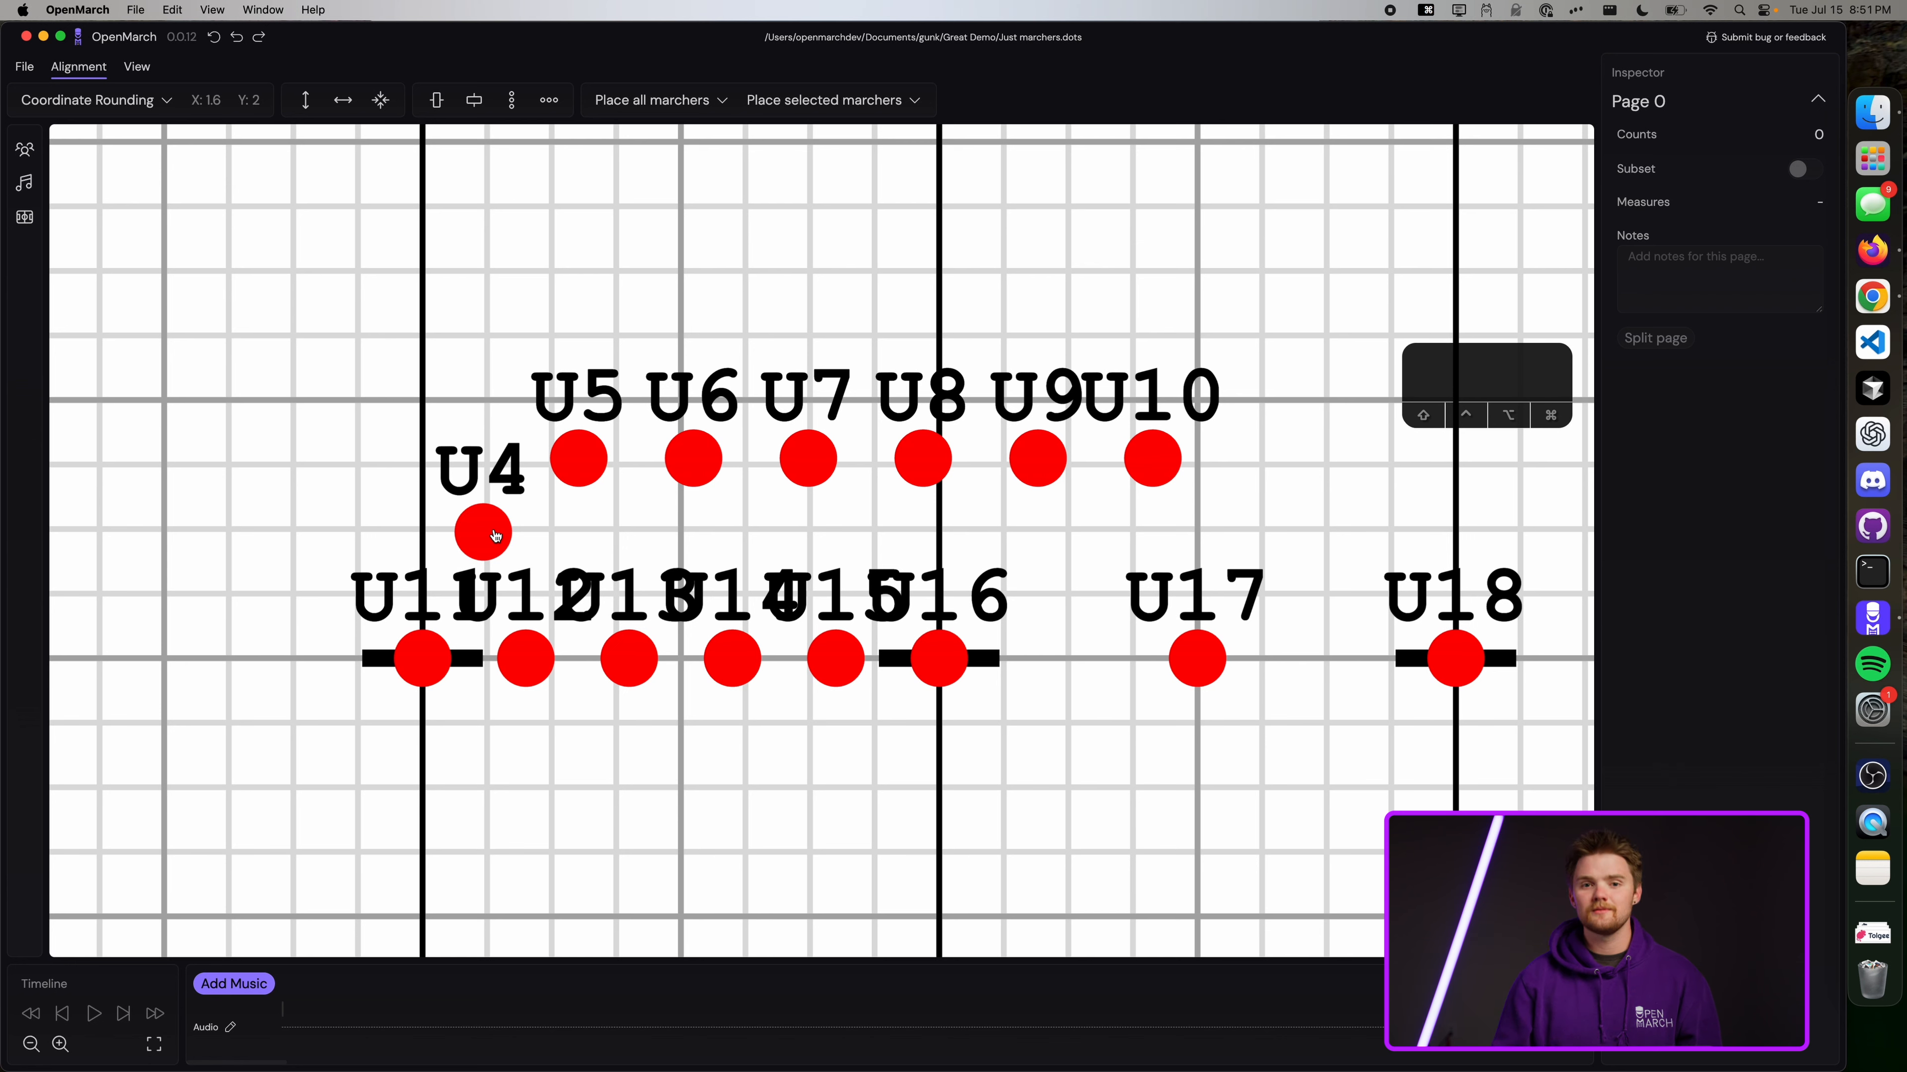
Enable the Coordinate Rounding offset with an X Offset of 0.8 steps.
click(135, 111)
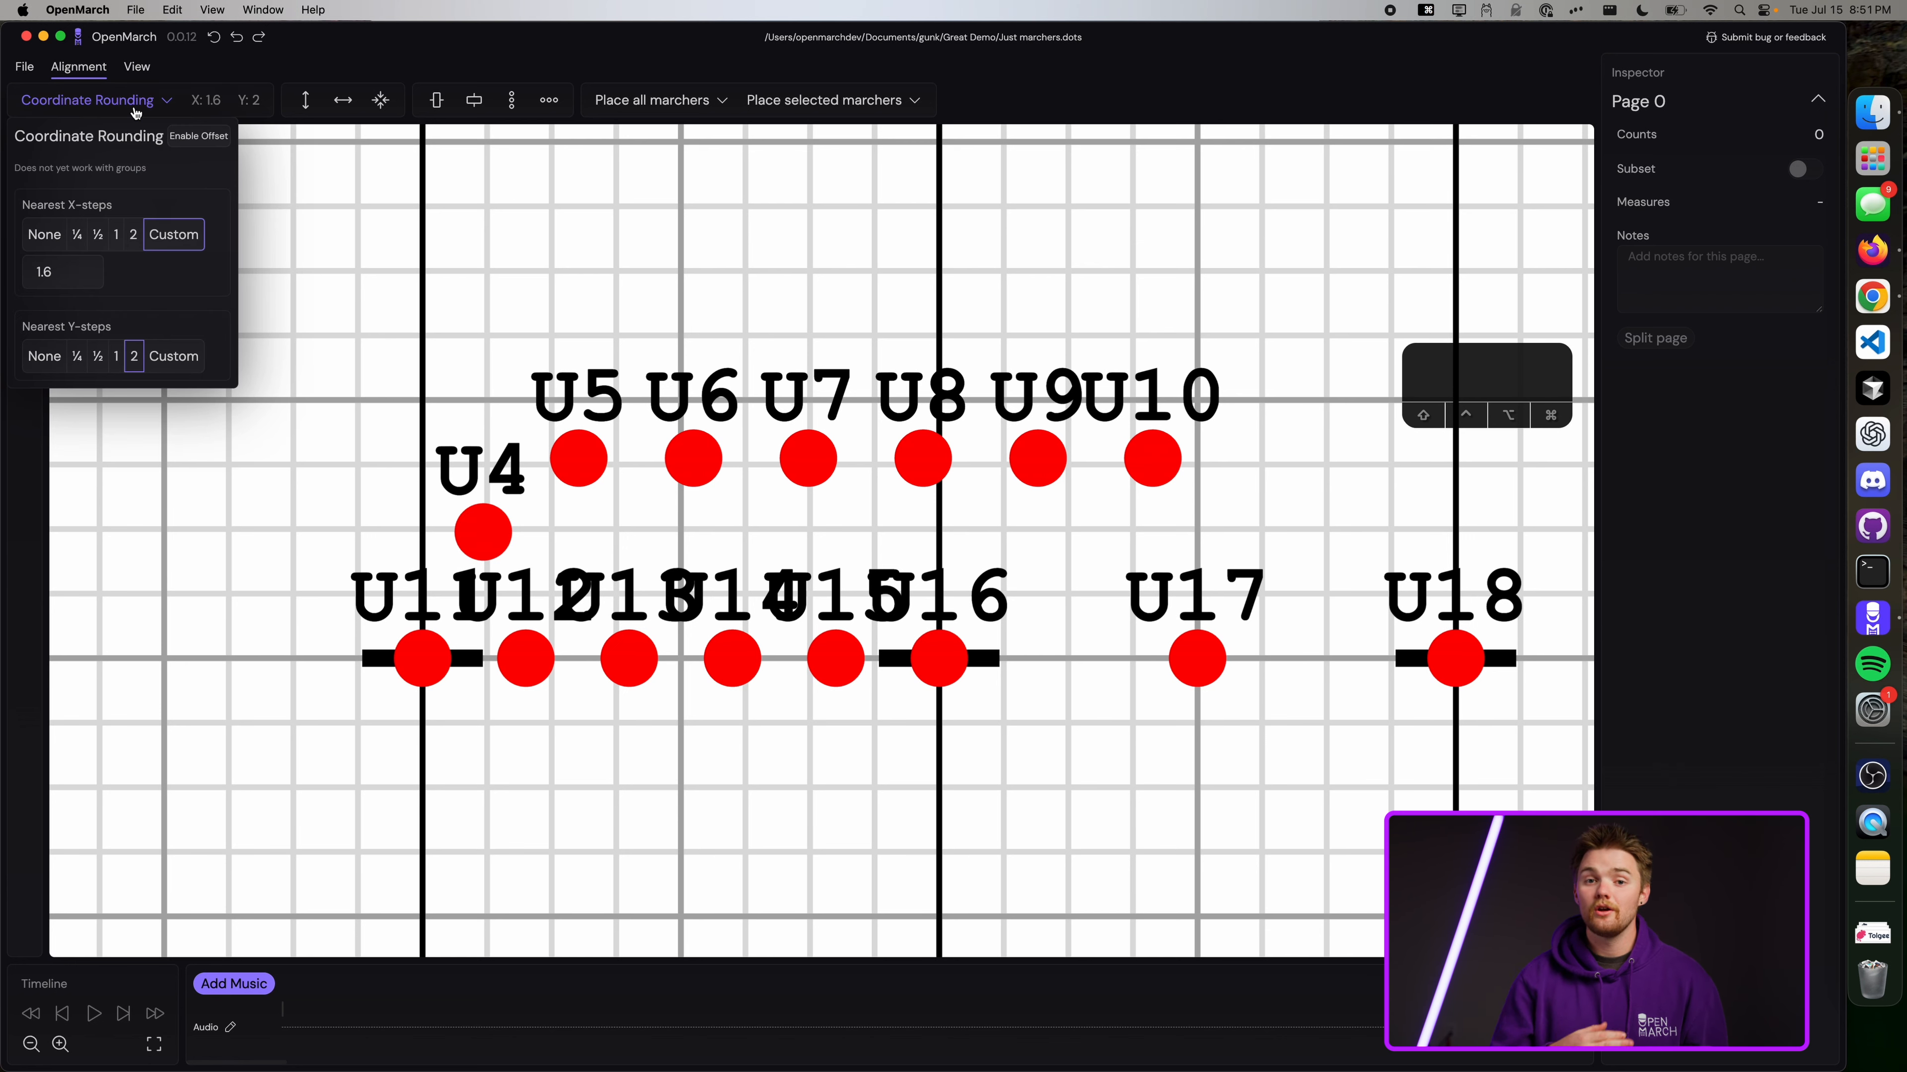
click(217, 144)
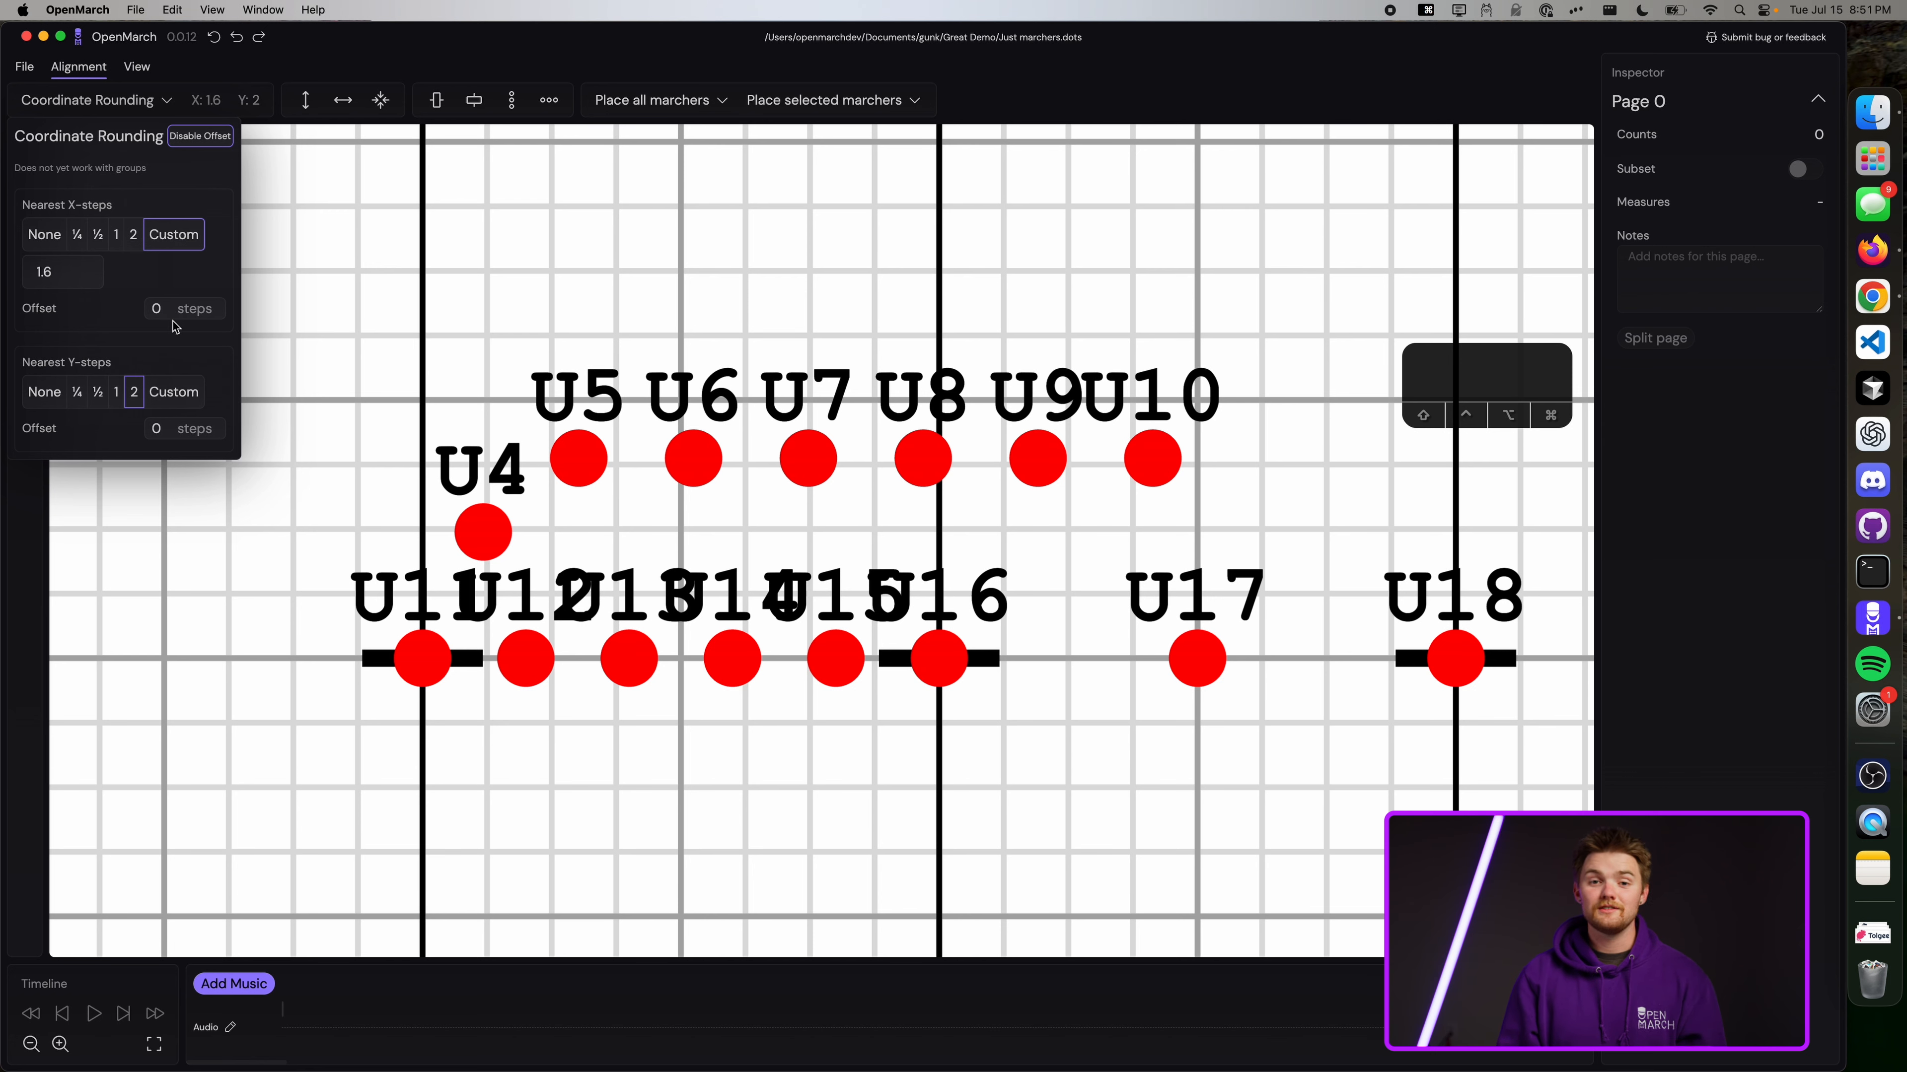
click(161, 309)
text(.8)
key(Return)
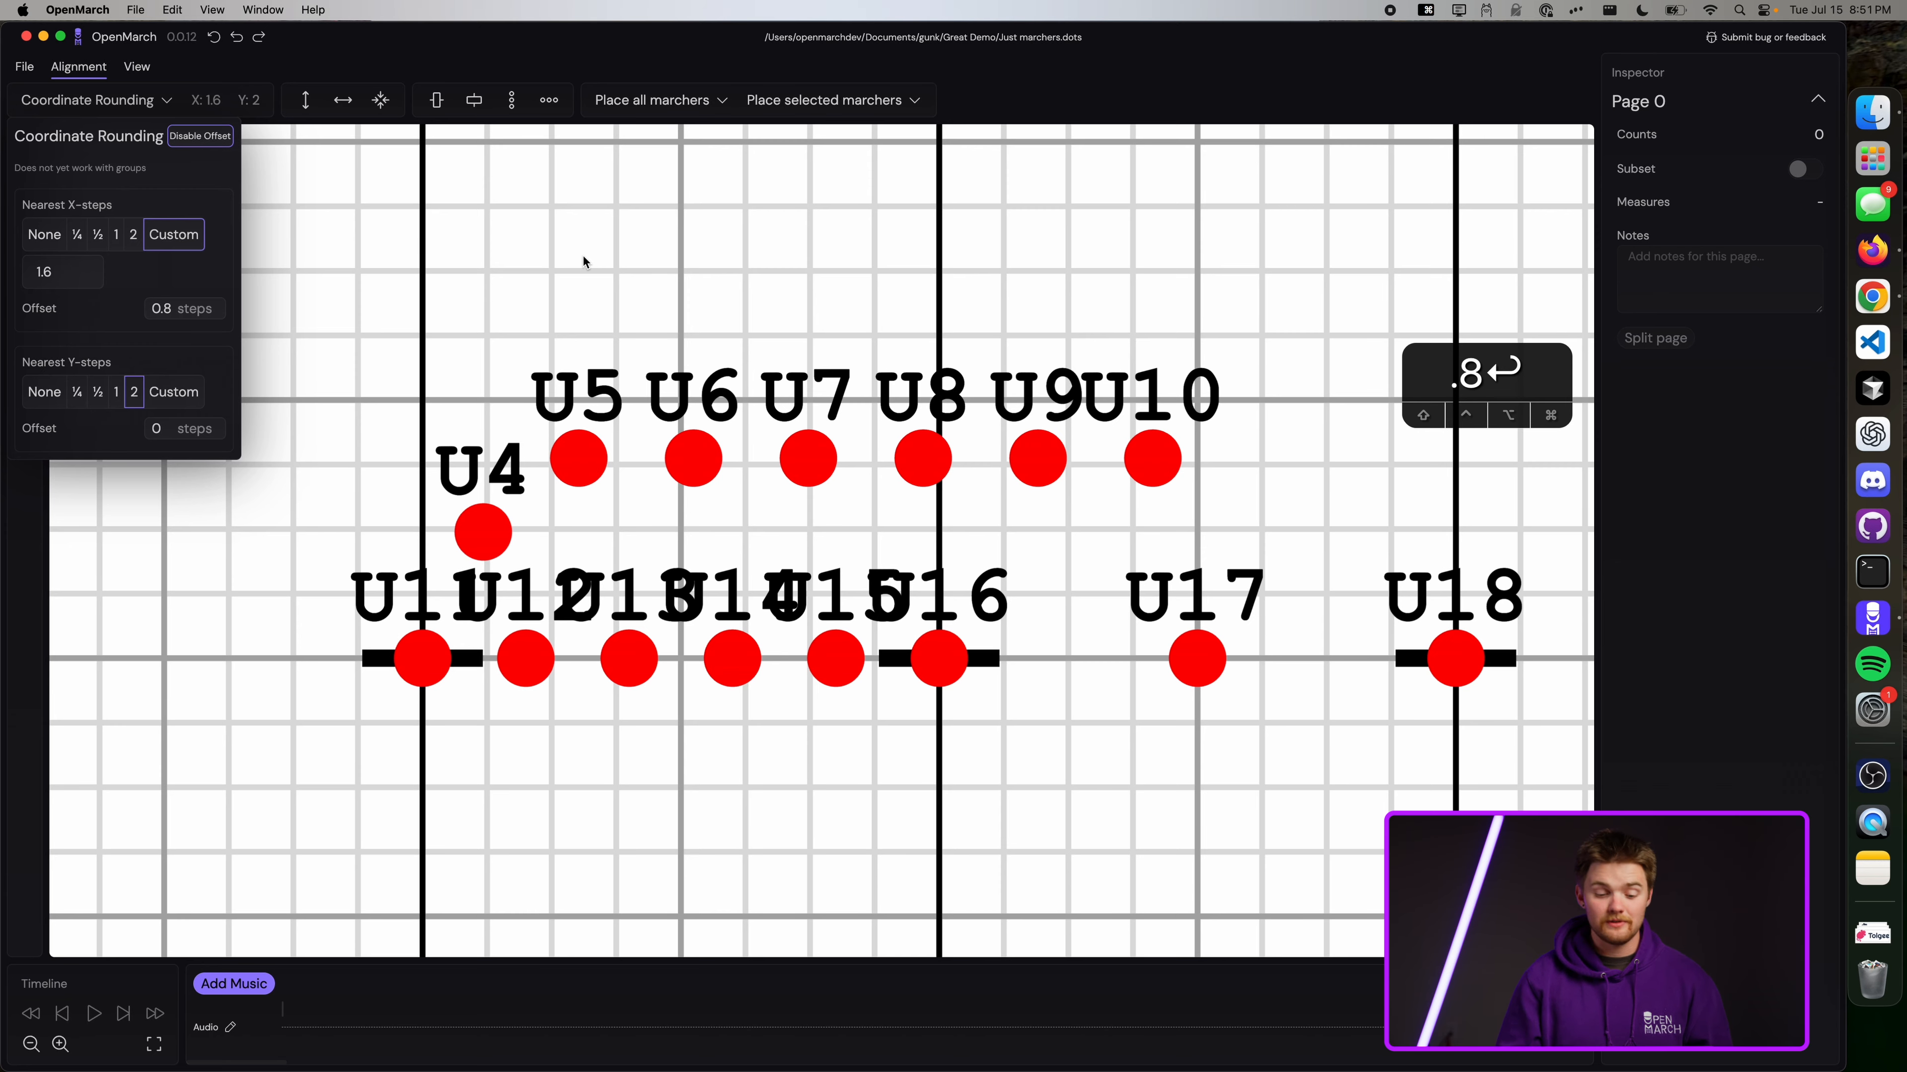
scroll(483, 531, up, 5)
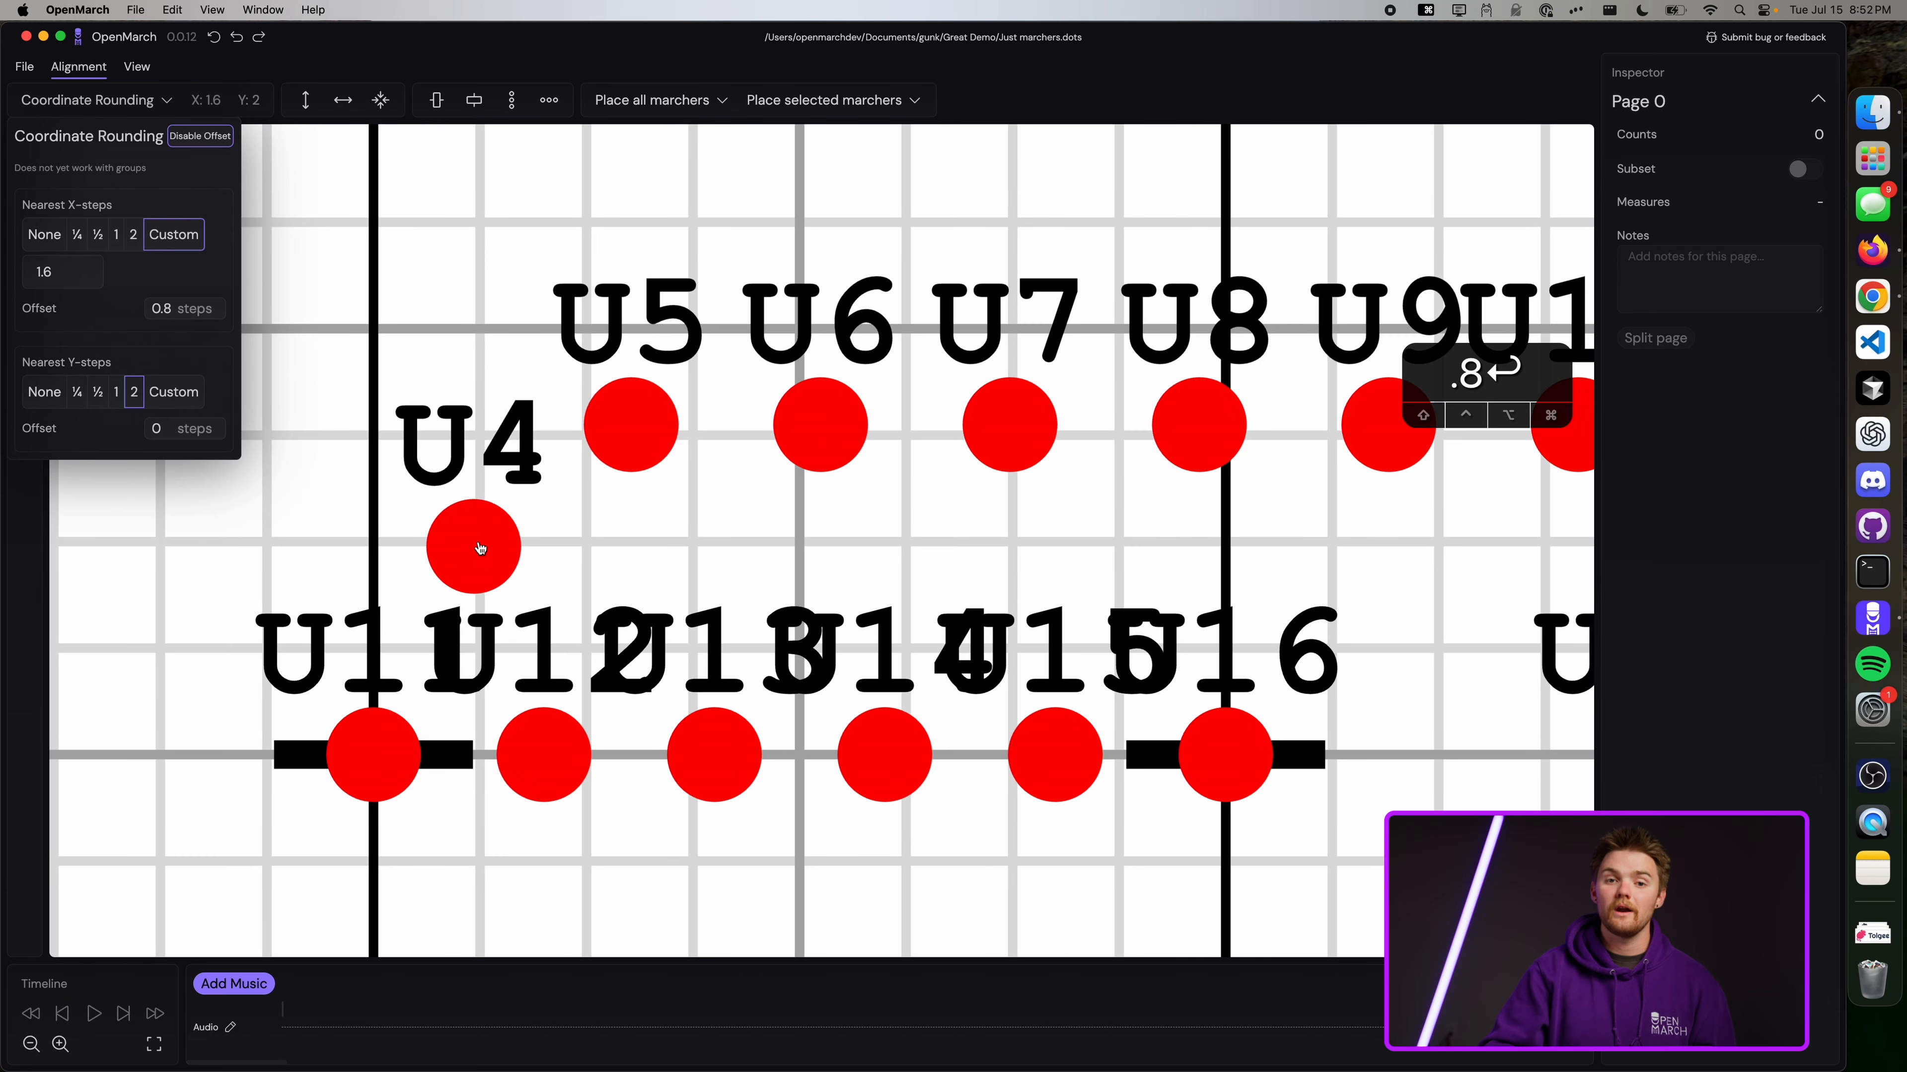
scroll(481, 549, left, 1)
scroll(480, 549, down, 1)
Drag U5–U10 further upfield and shift U4 right to 0.8 steps inside the 15.
mouse_move(554, 518)
mouse_down()
mouse_move(243, 520)
mouse_move(1093, 498)
mouse_move(383, 494)
mouse_up()
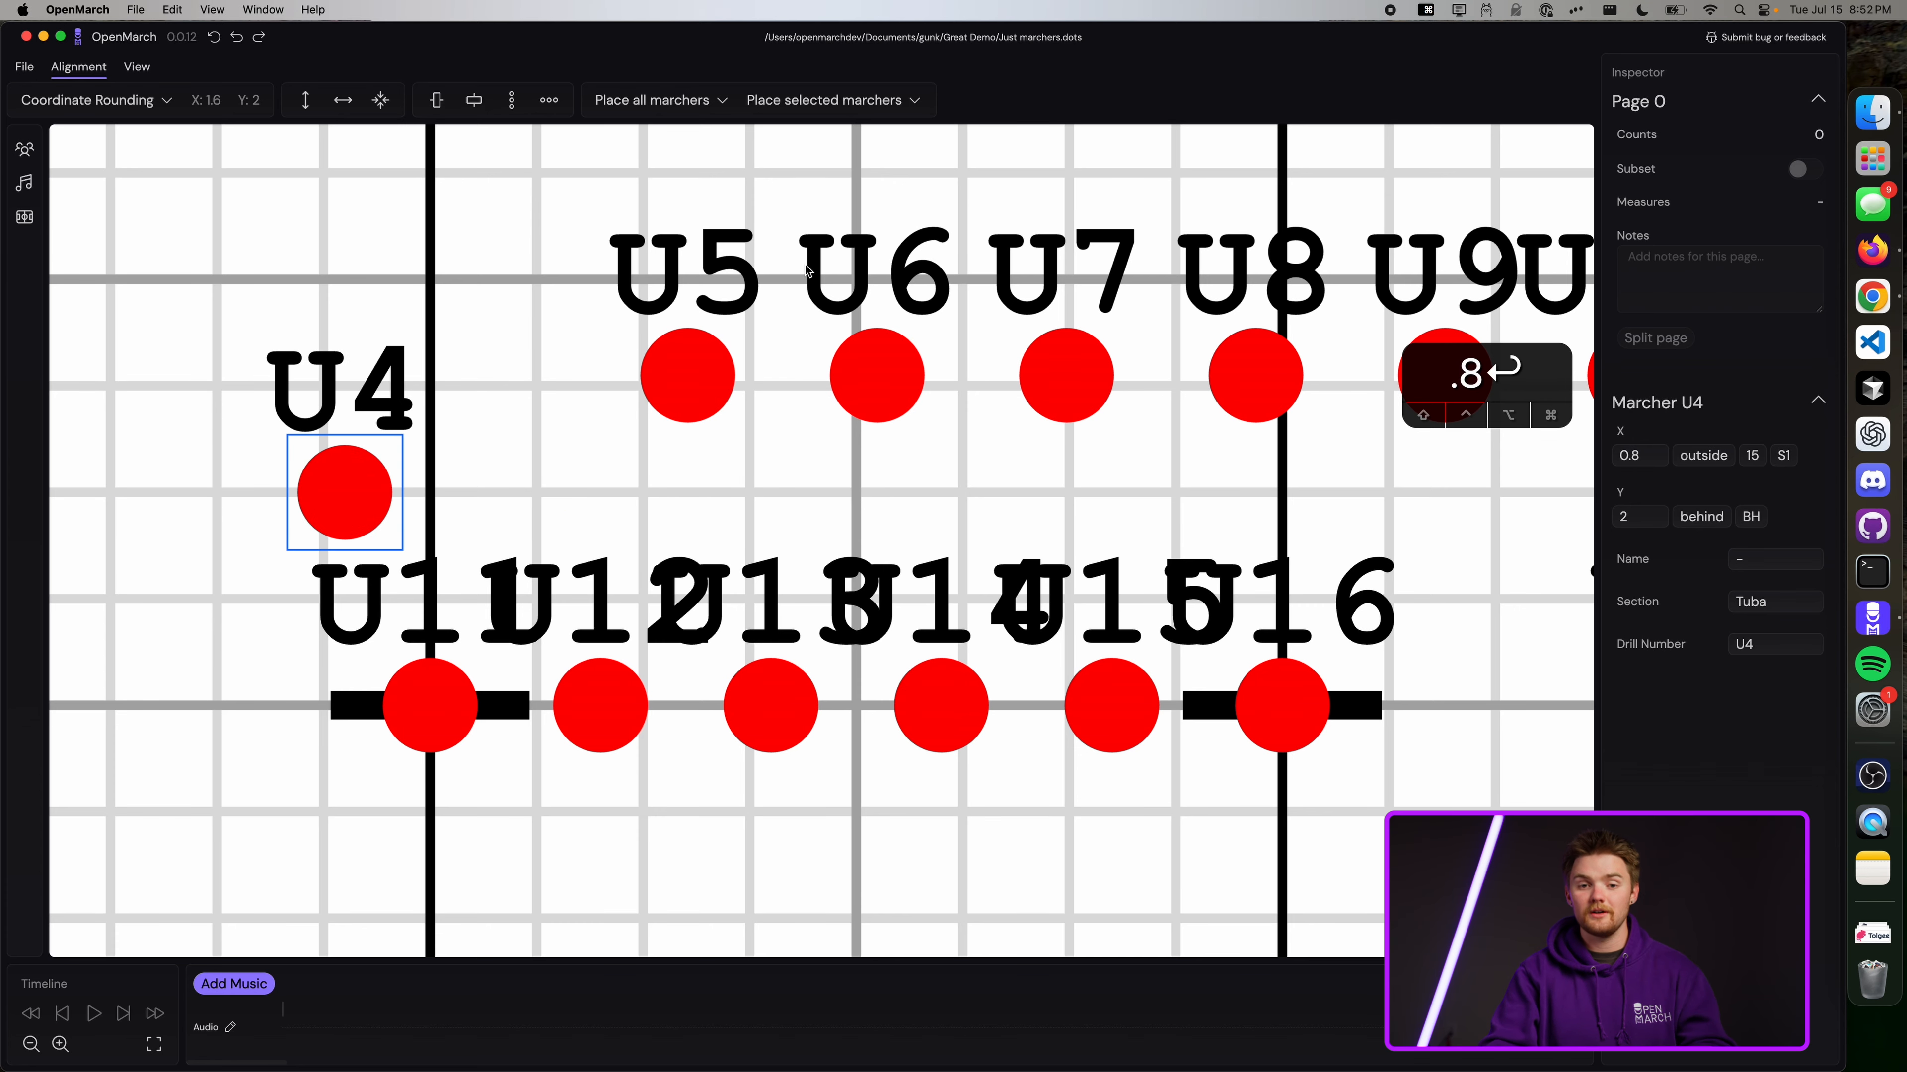
scroll(805, 270, down, 5)
drag(708, 211, 1307, 343)
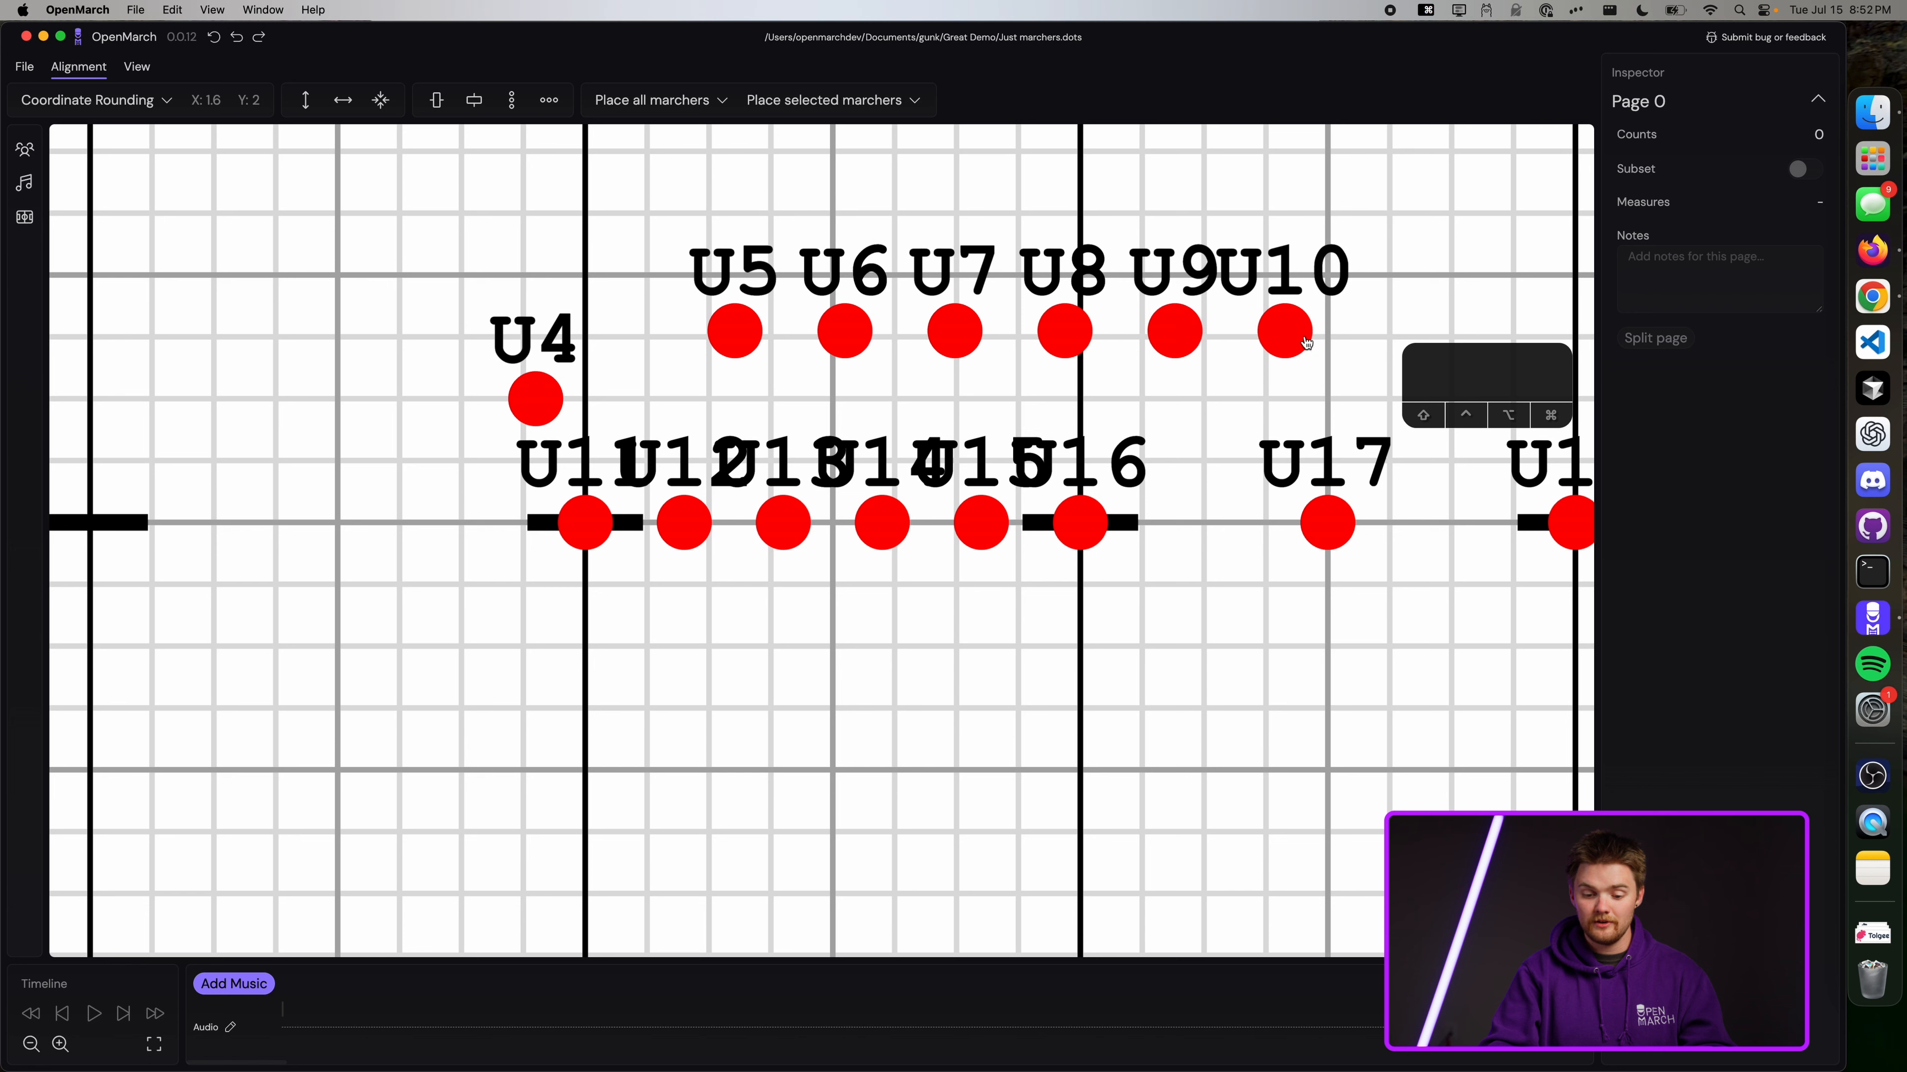
drag(1400, 200, 727, 229)
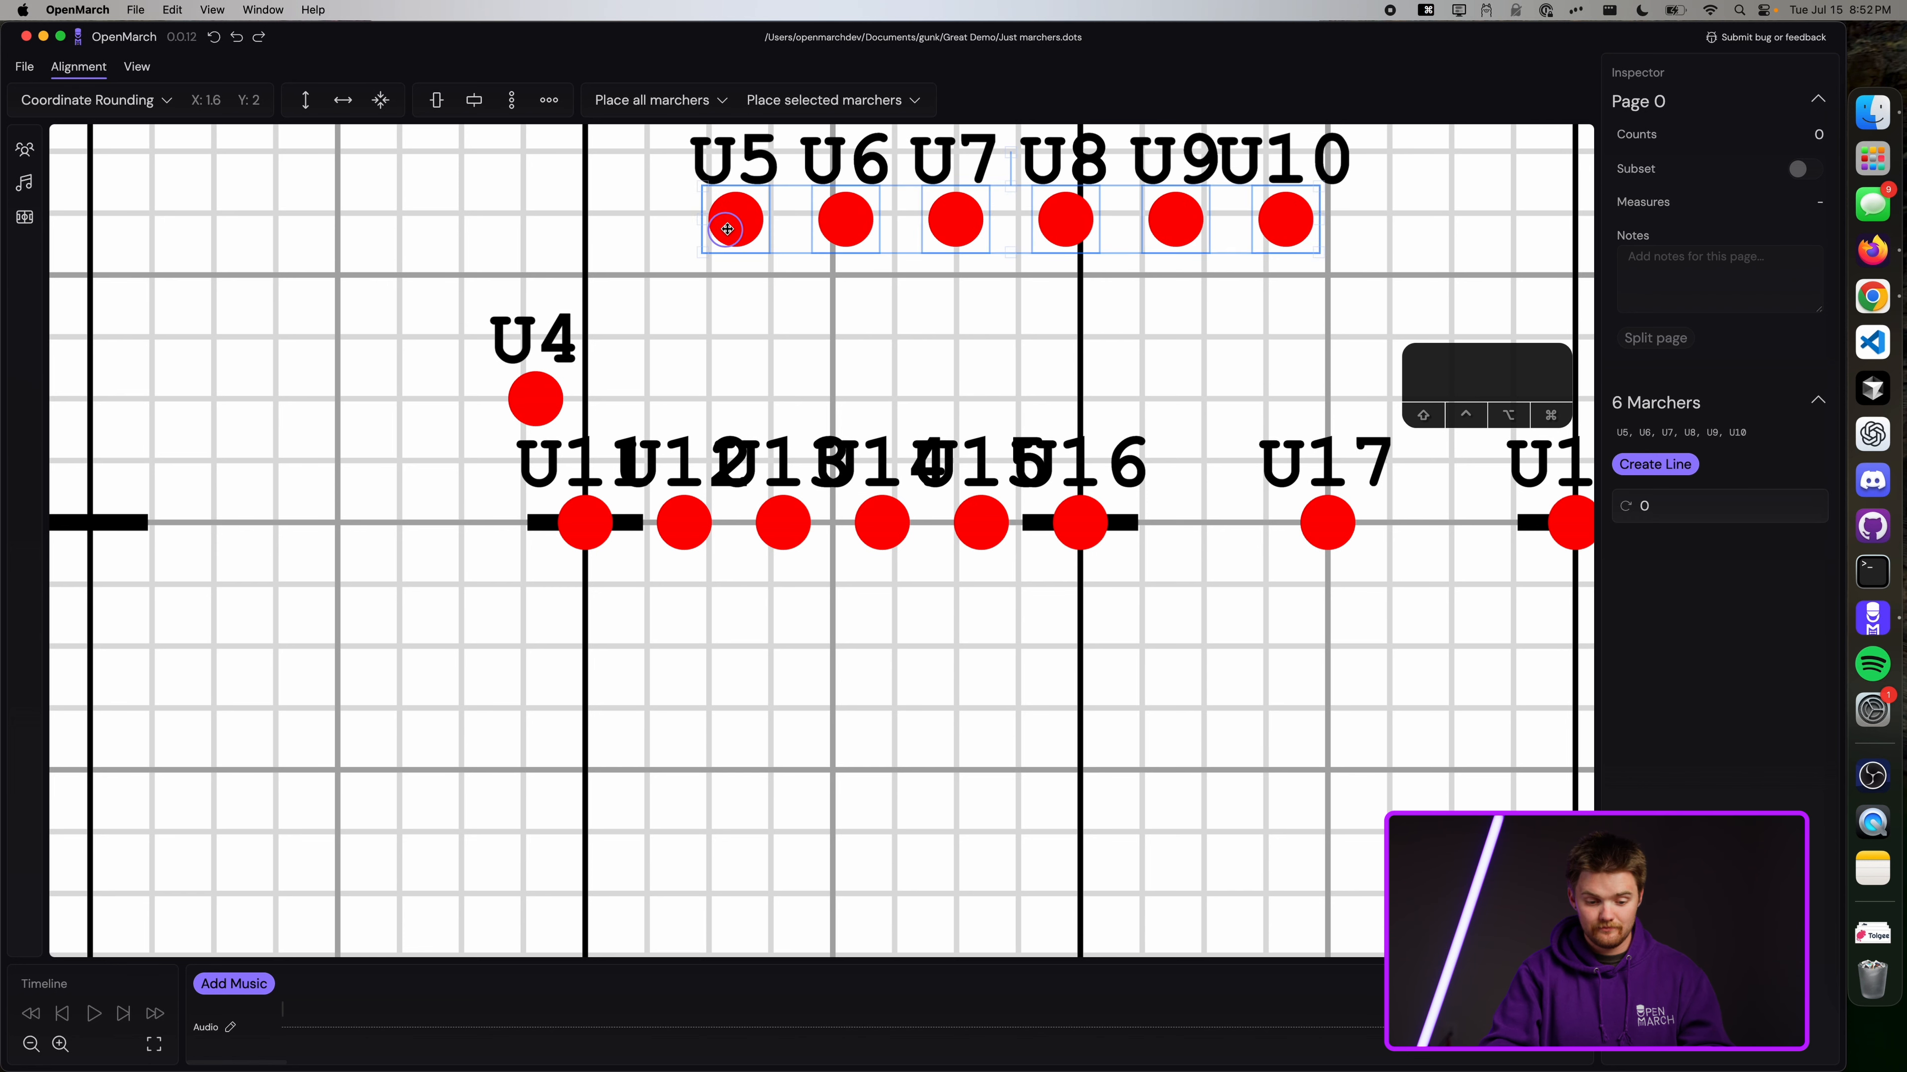
drag(535, 399, 591, 399)
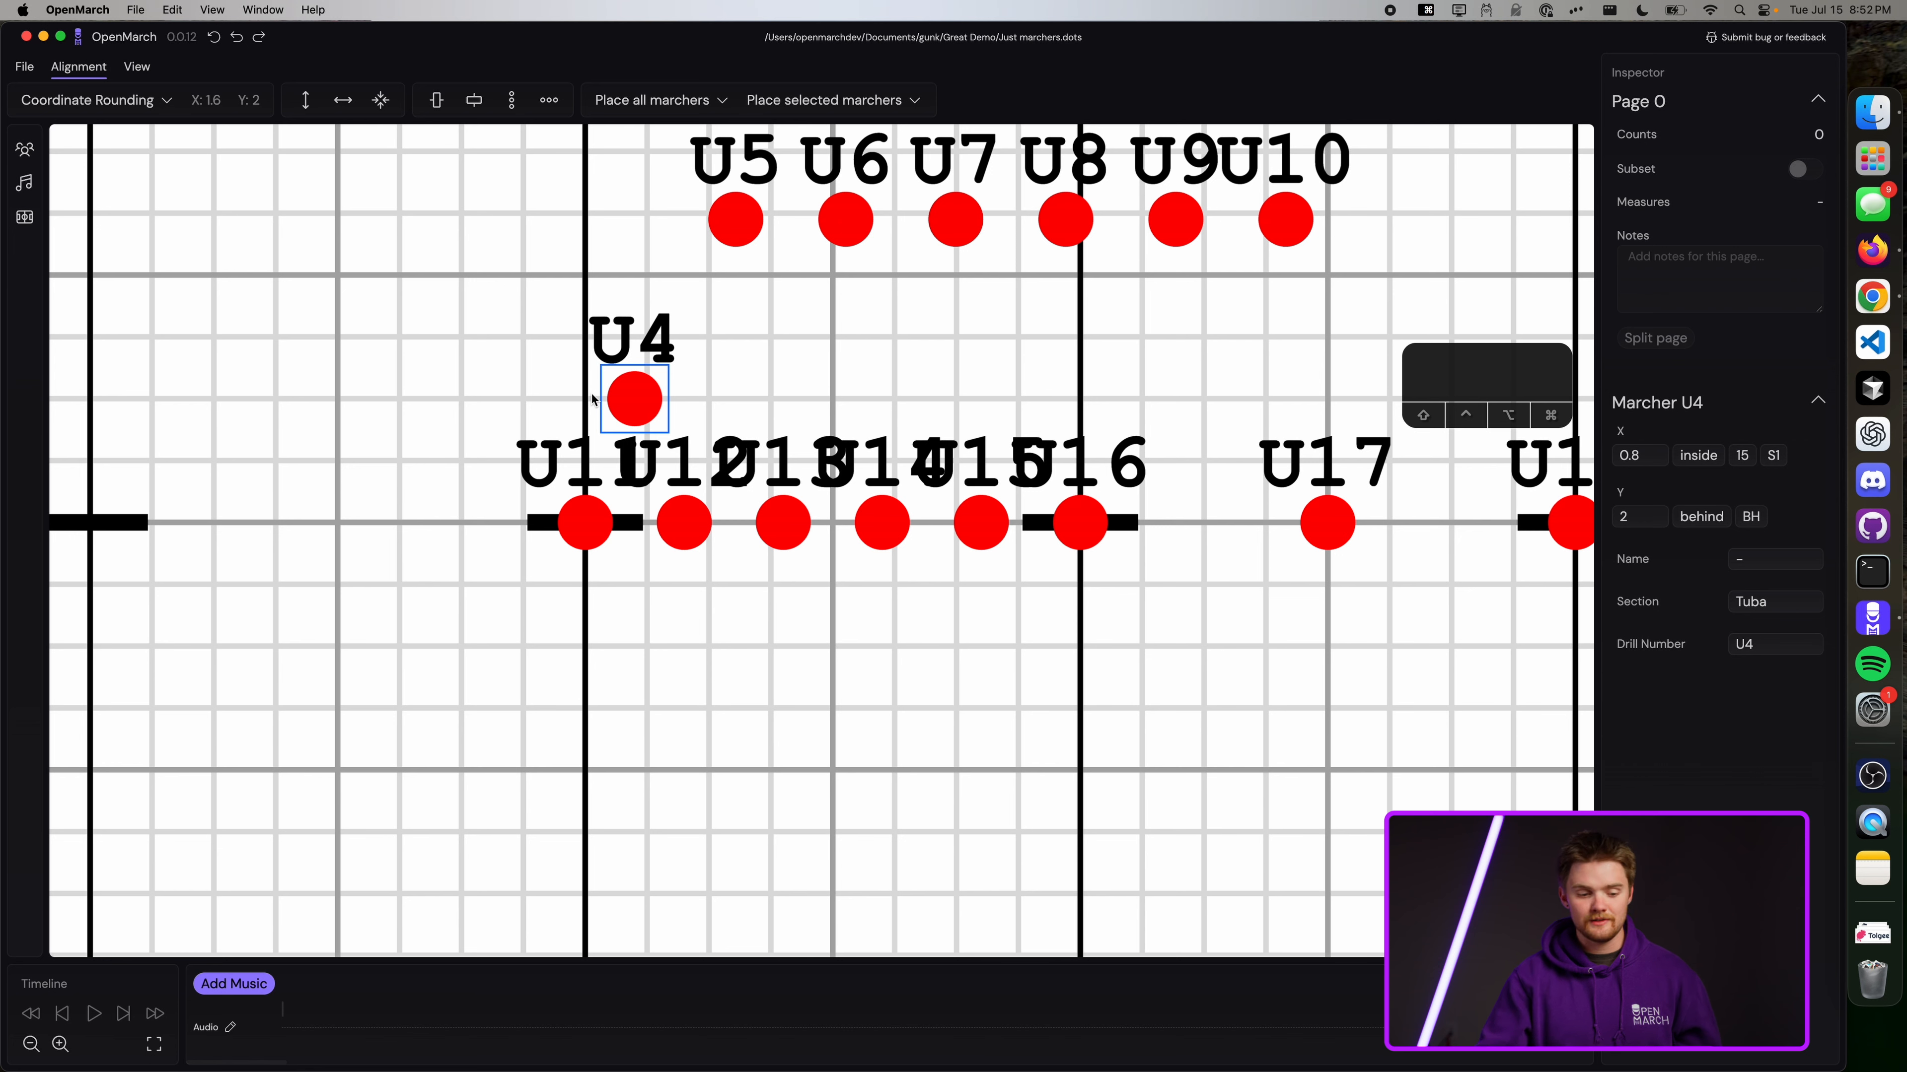
Set Coordinate Rounding to an X offset of 1 and nearest X-steps of 2.
click(165, 101)
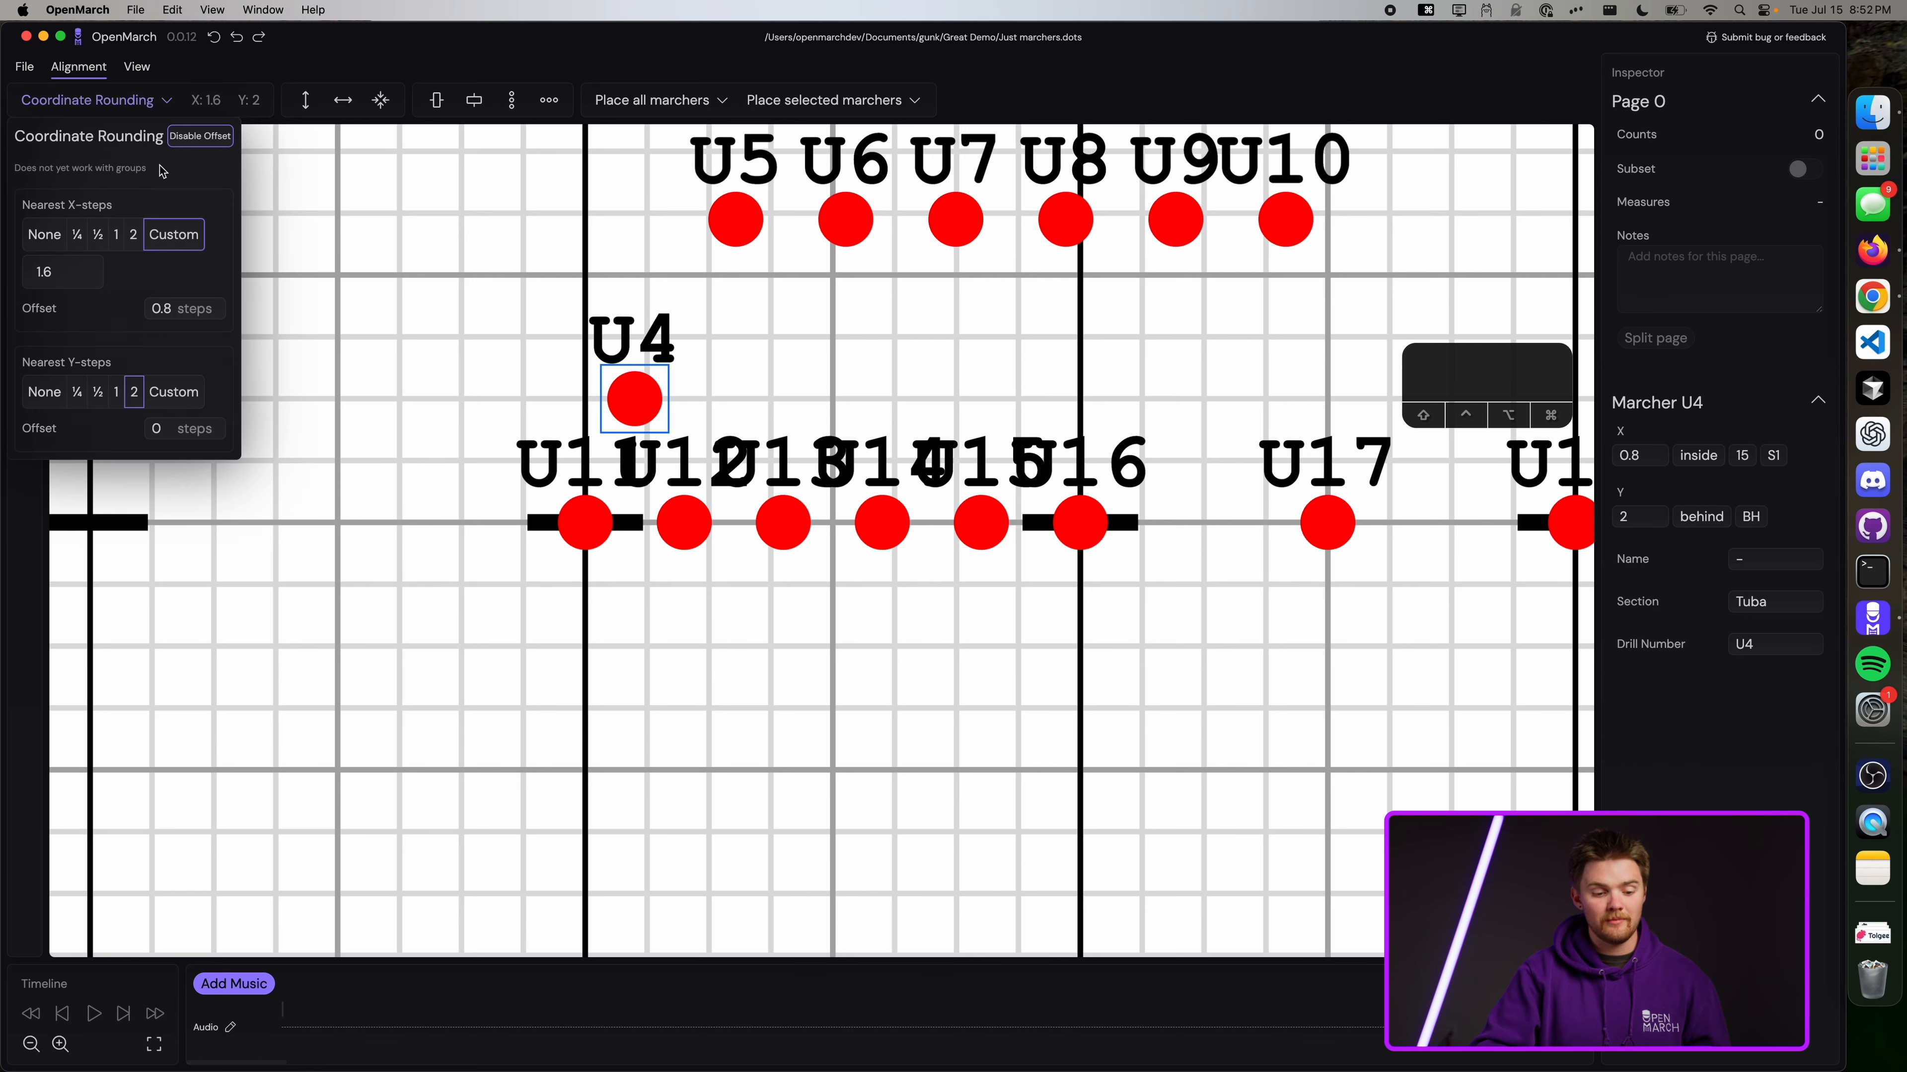
click(162, 304)
key(BackSpace)
key(BackSpace)
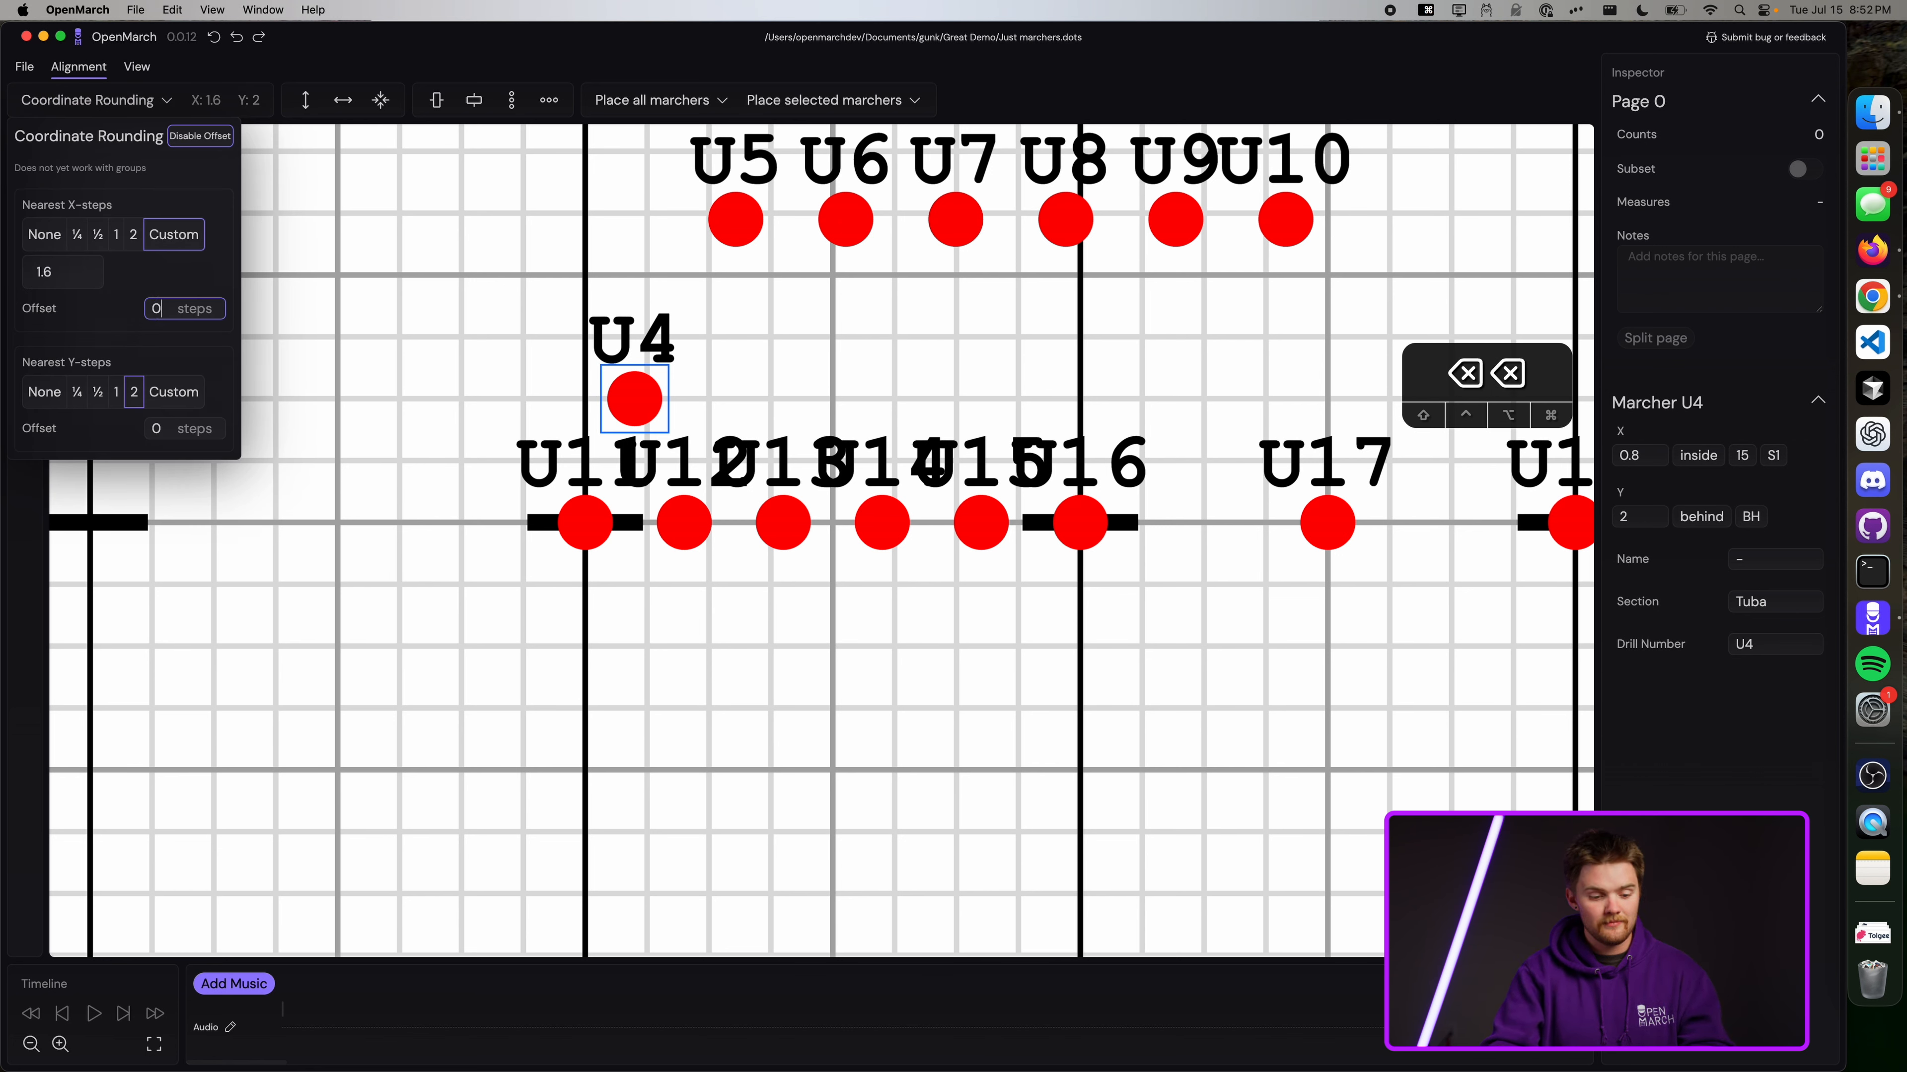
key(BackSpace)
text(1)
click(133, 234)
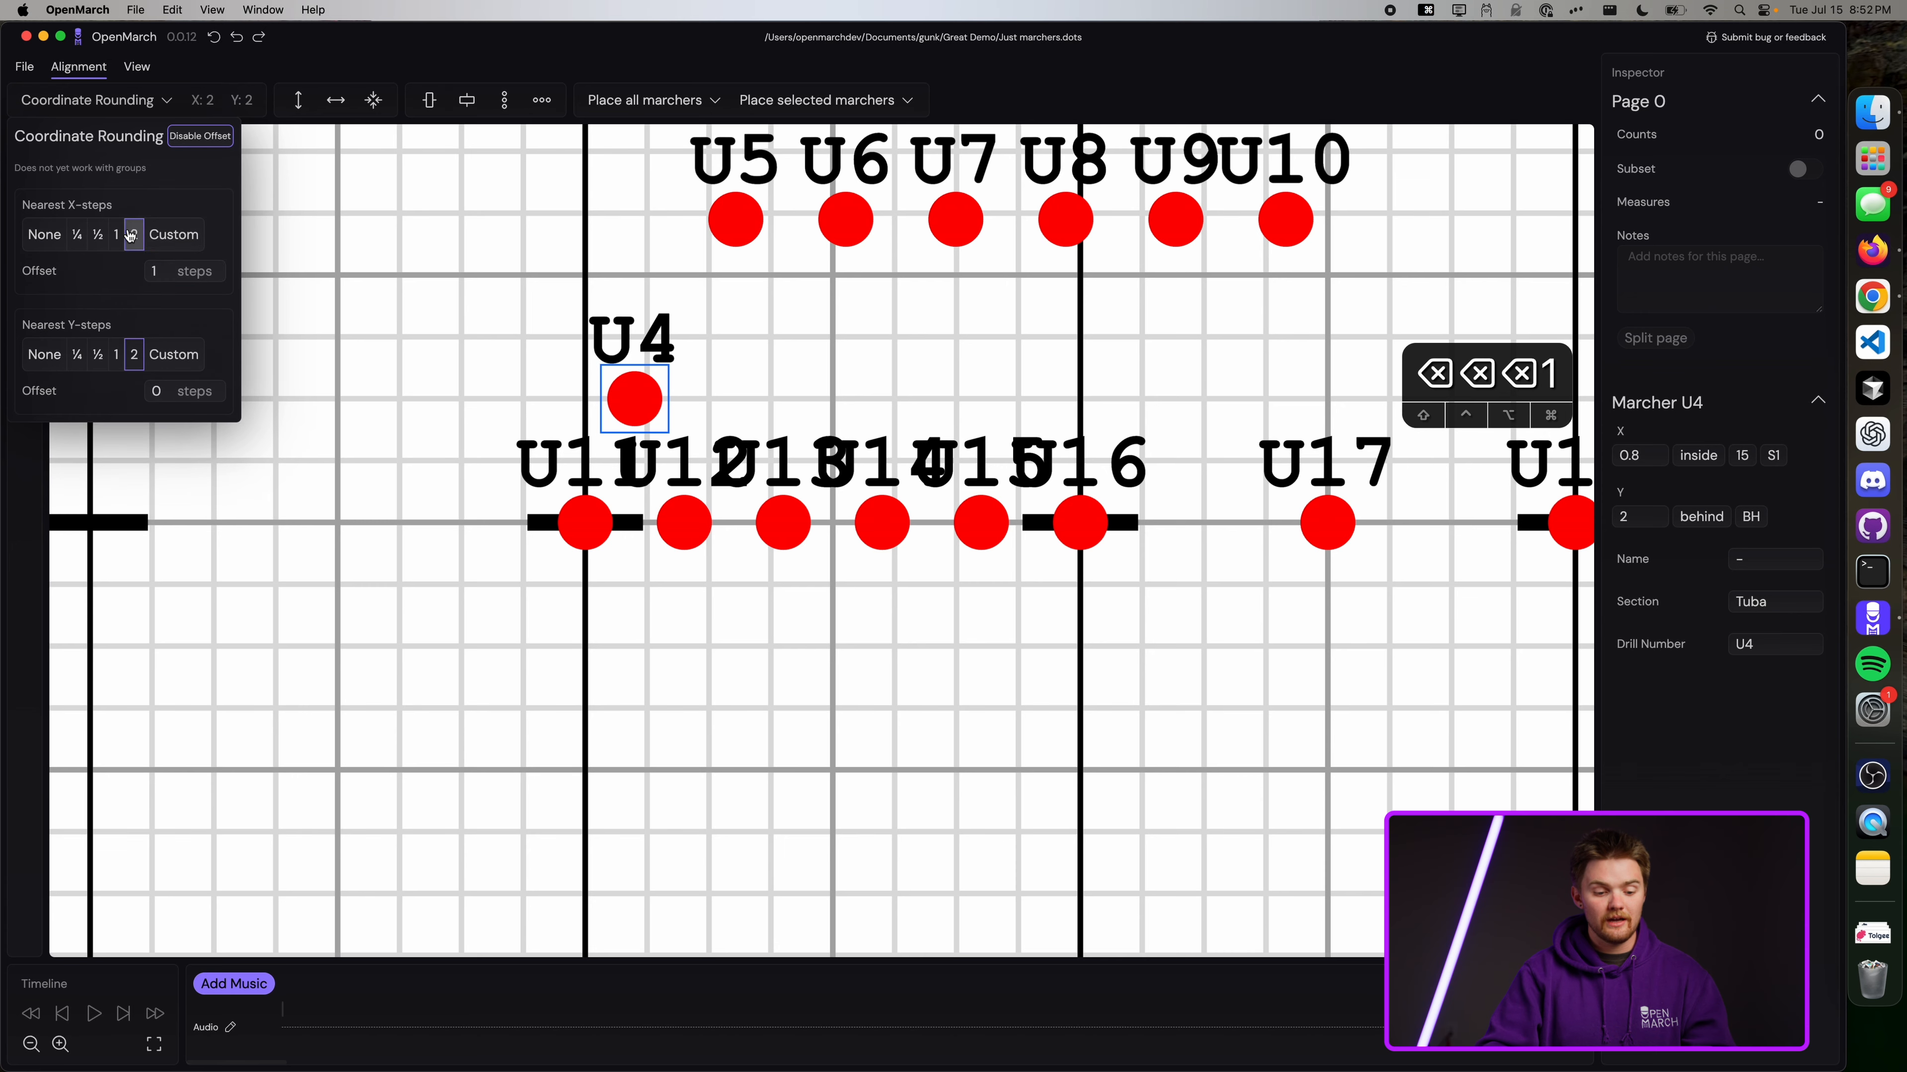
Reselect U4 and snap it 1 step inside the Side 1 10-yard line.
scroll(745, 389, up, 5)
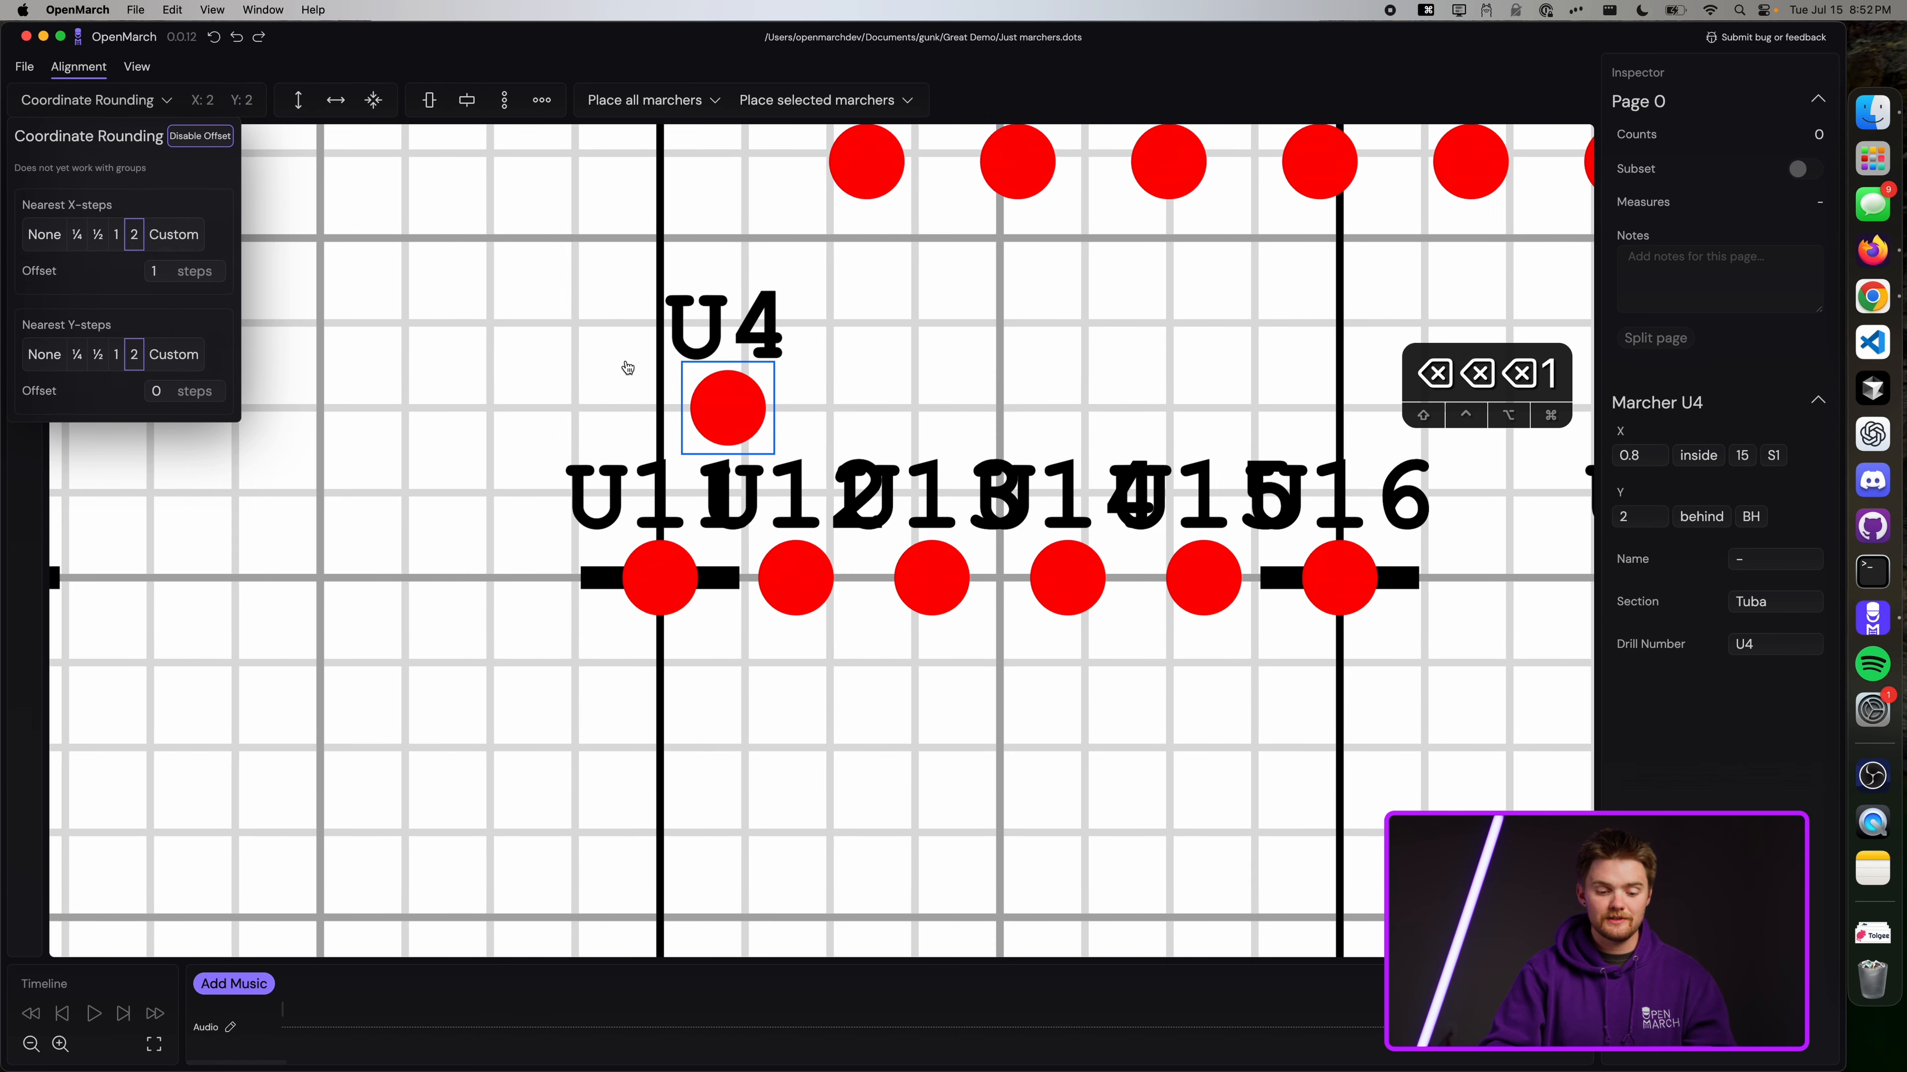
scroll(627, 368, left, 3)
drag(911, 383, 271, 387)
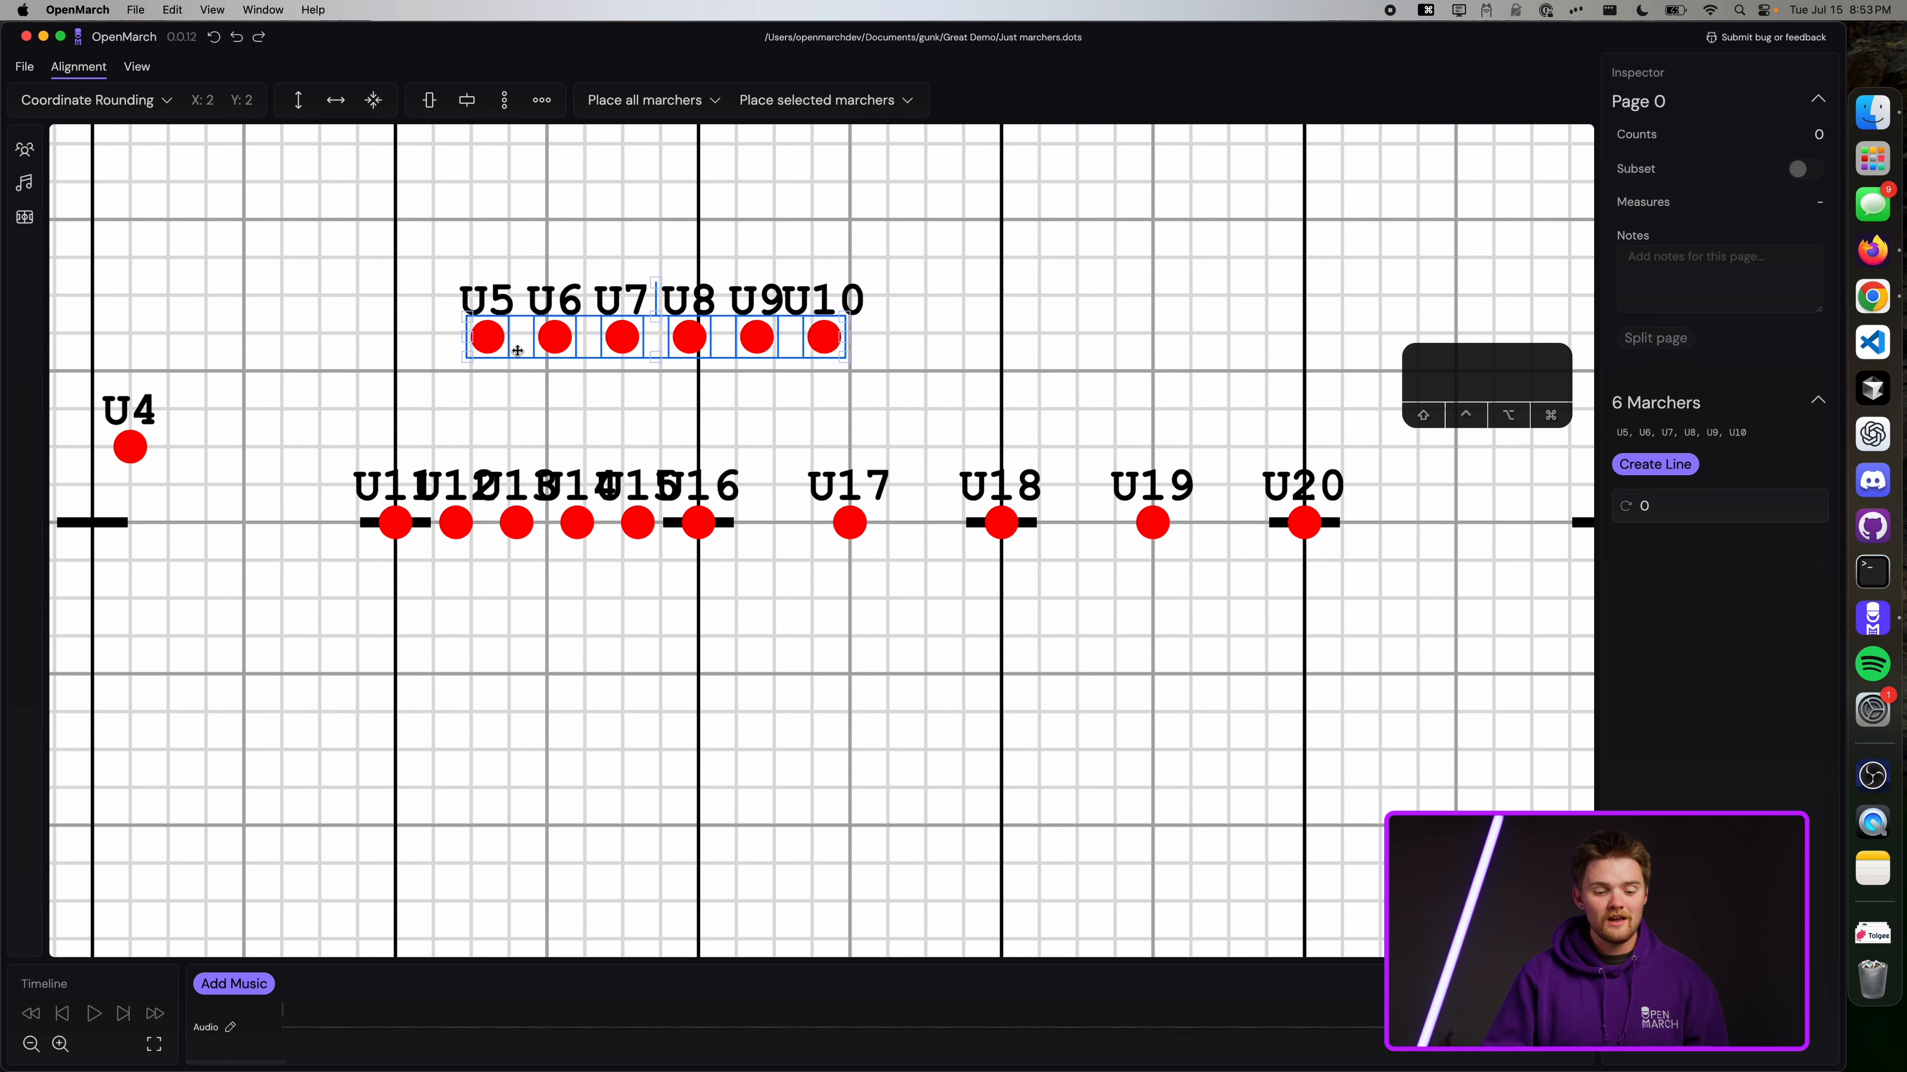
Move the U5–U10 row up and left, and bring U4 up beside it.
scroll(517, 350, left, 5)
scroll(517, 350, up, 2)
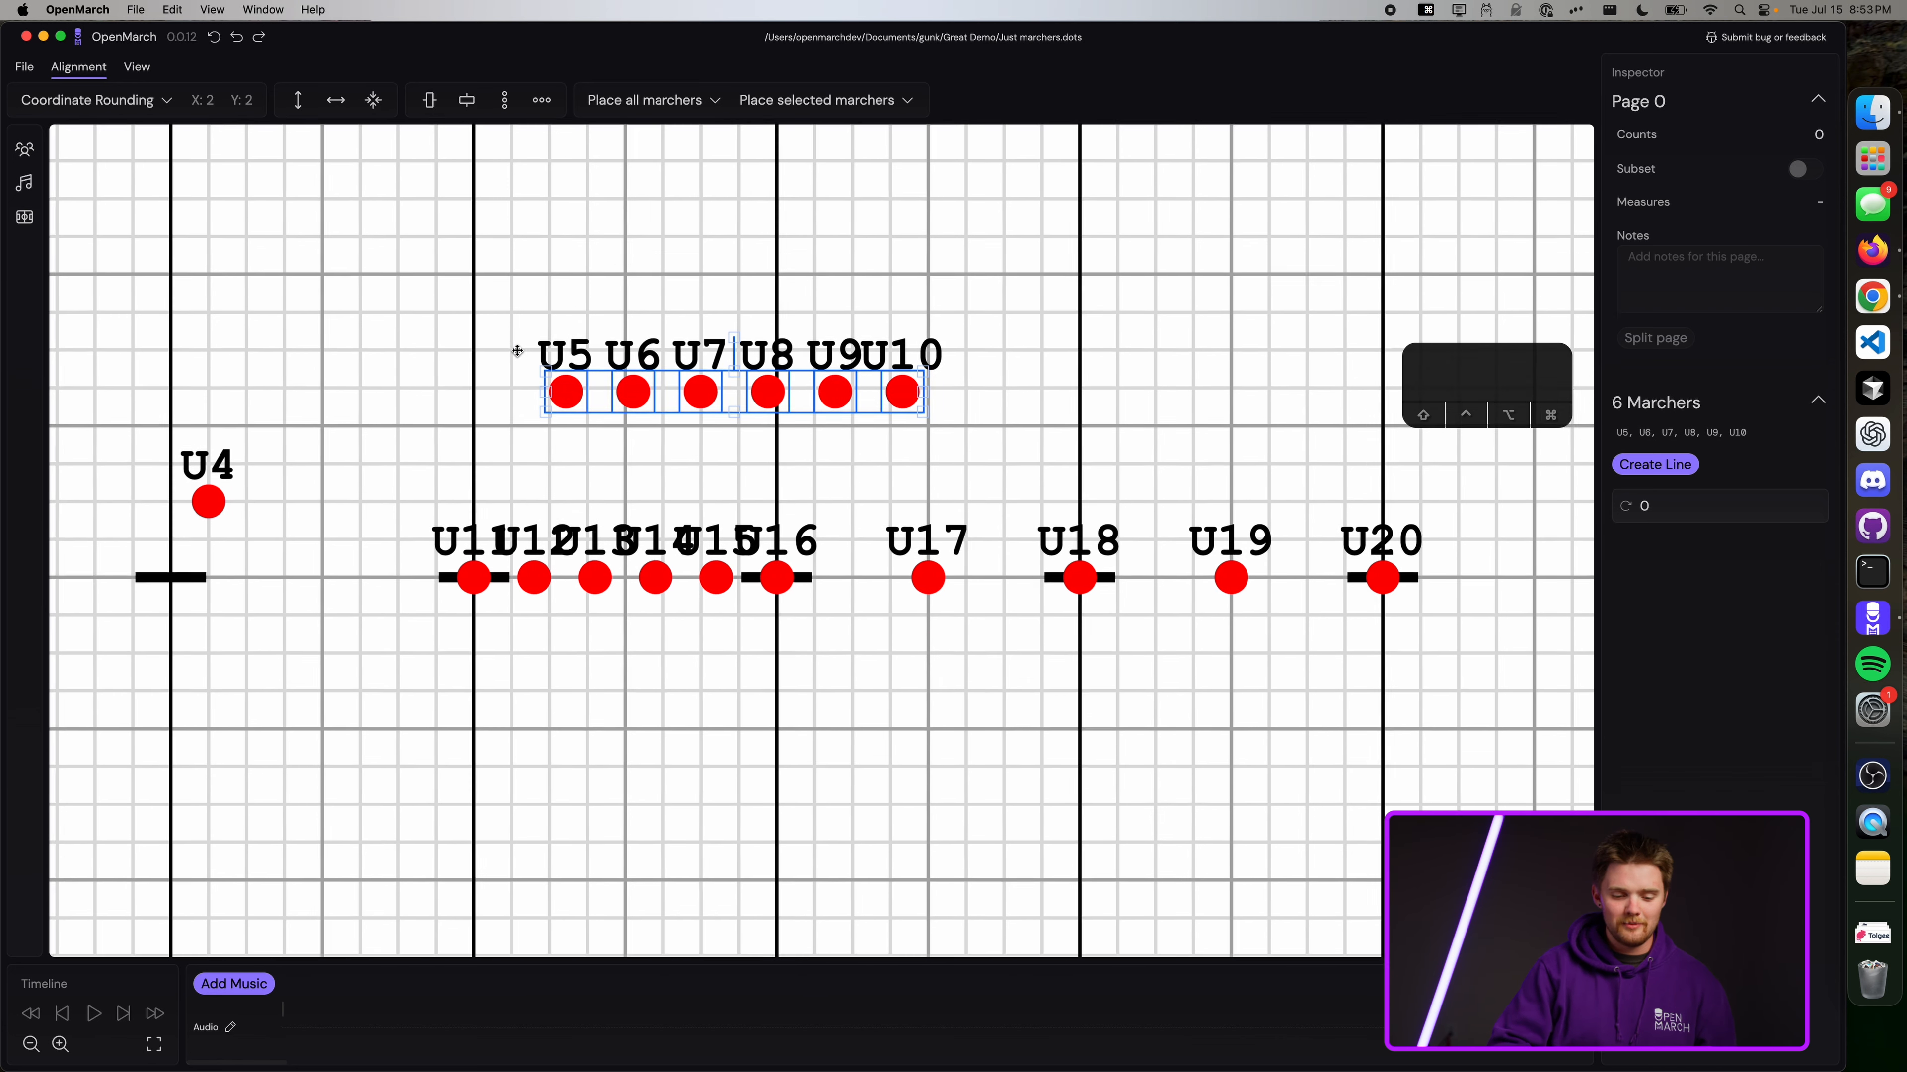
drag(854, 500, 585, 240)
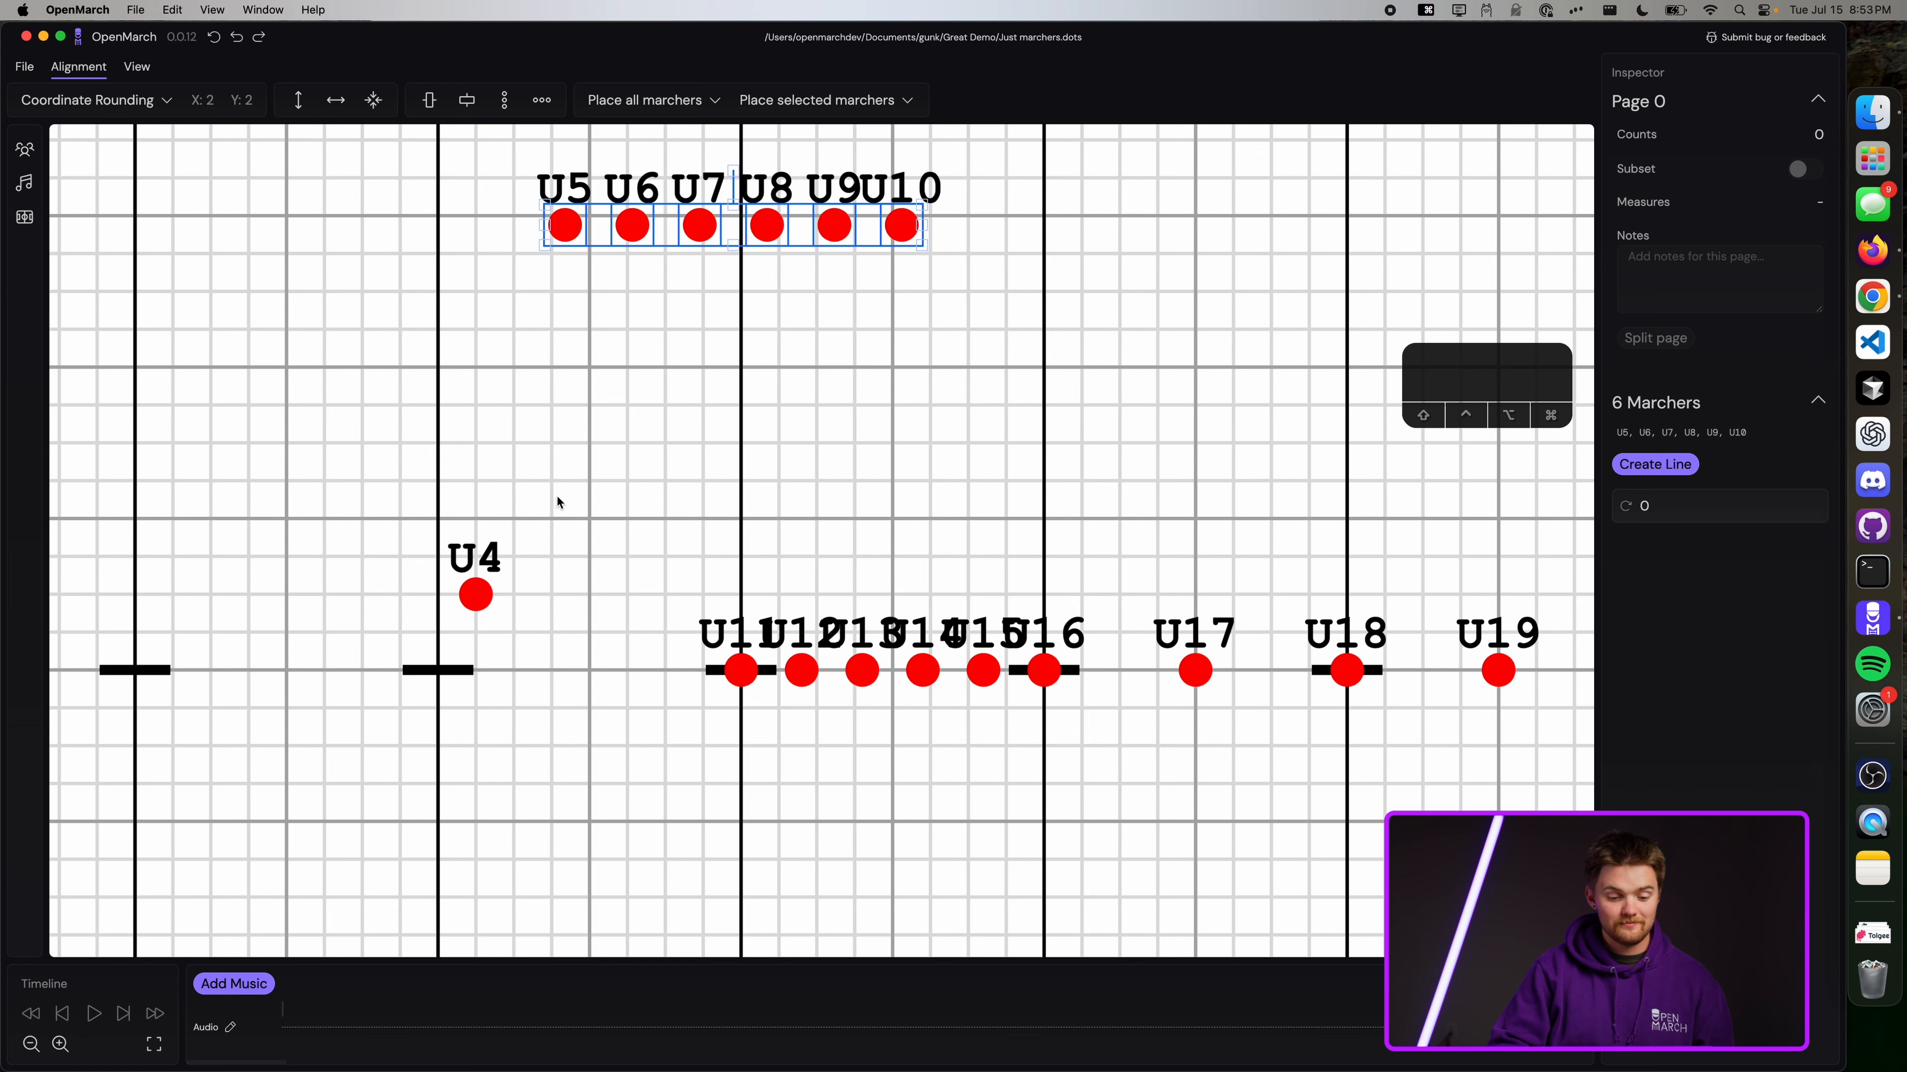
drag(484, 586, 484, 207)
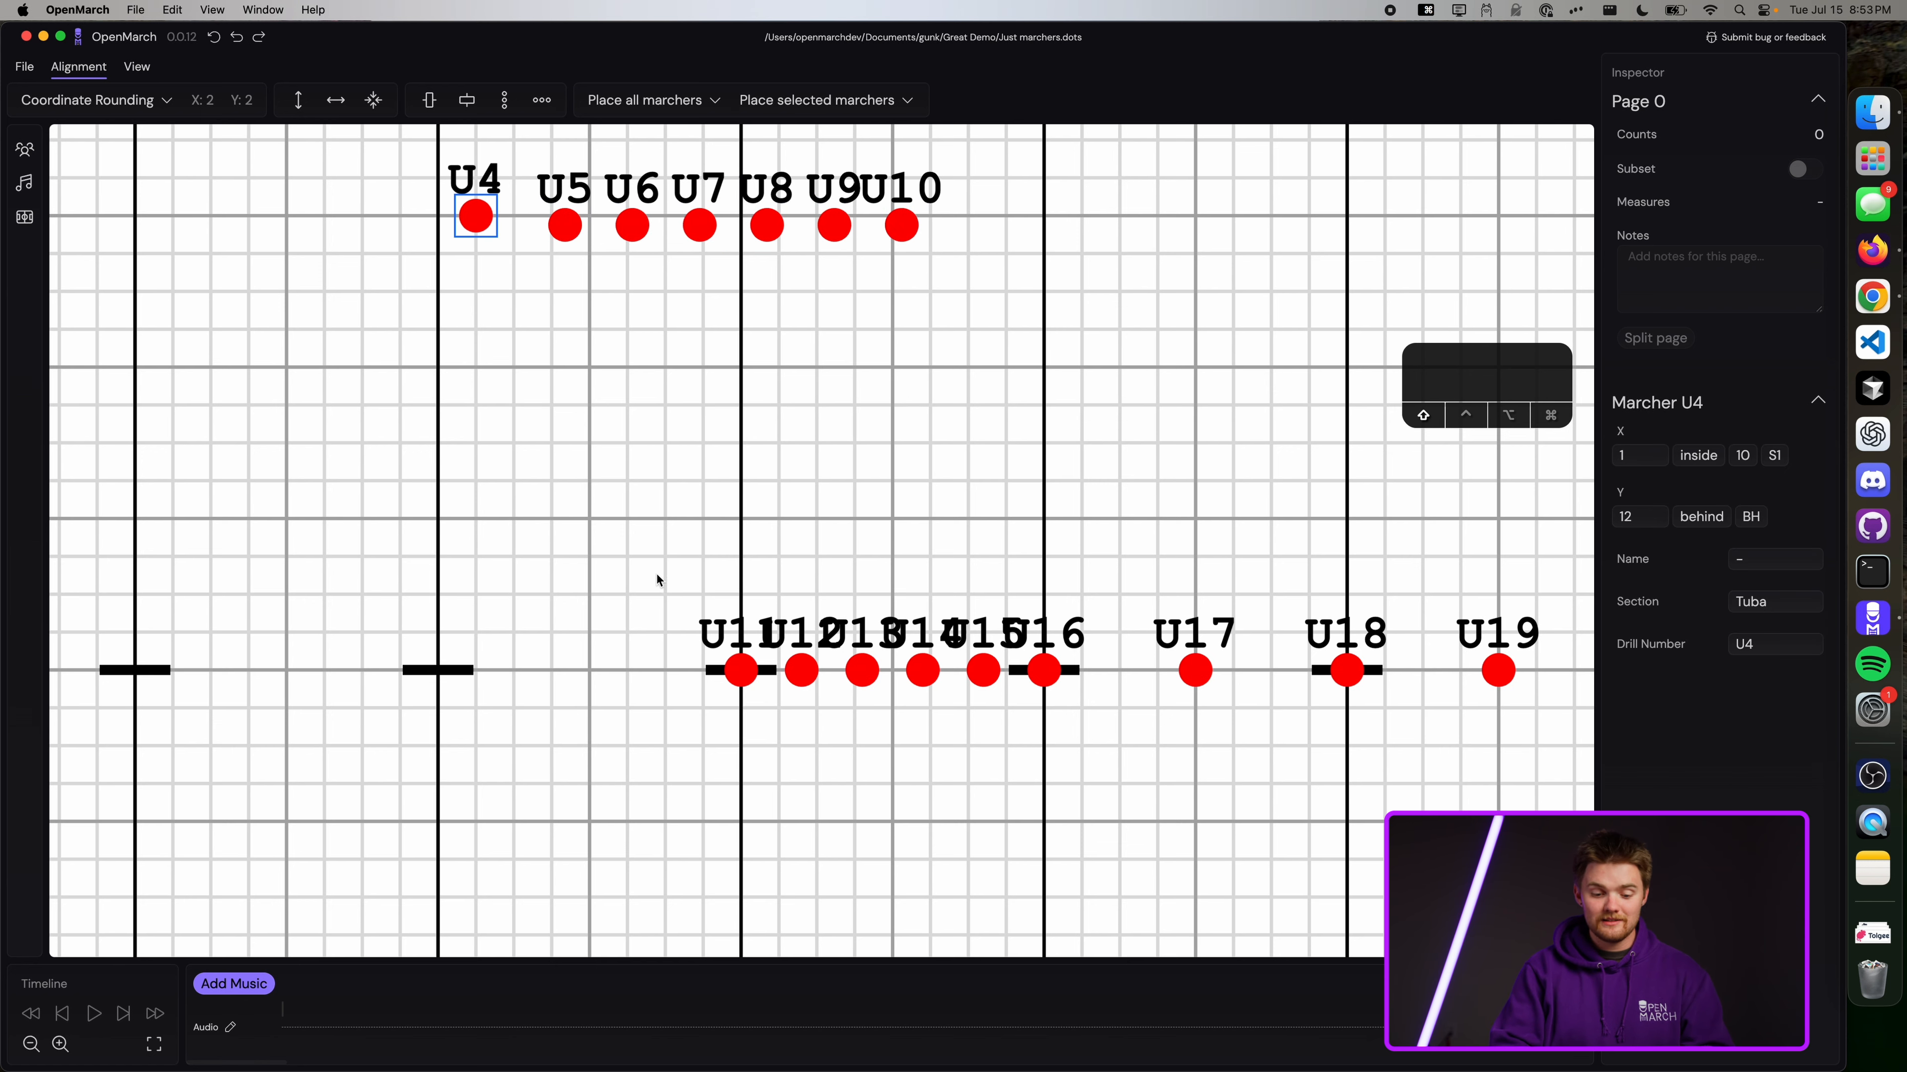
Spread U11–U16 over a wider span and move U11 onto the yard line.
mouse_move(653, 574)
mouse_down()
mouse_move(1066, 733)
mouse_move(970, 670)
mouse_move(587, 545)
mouse_up()
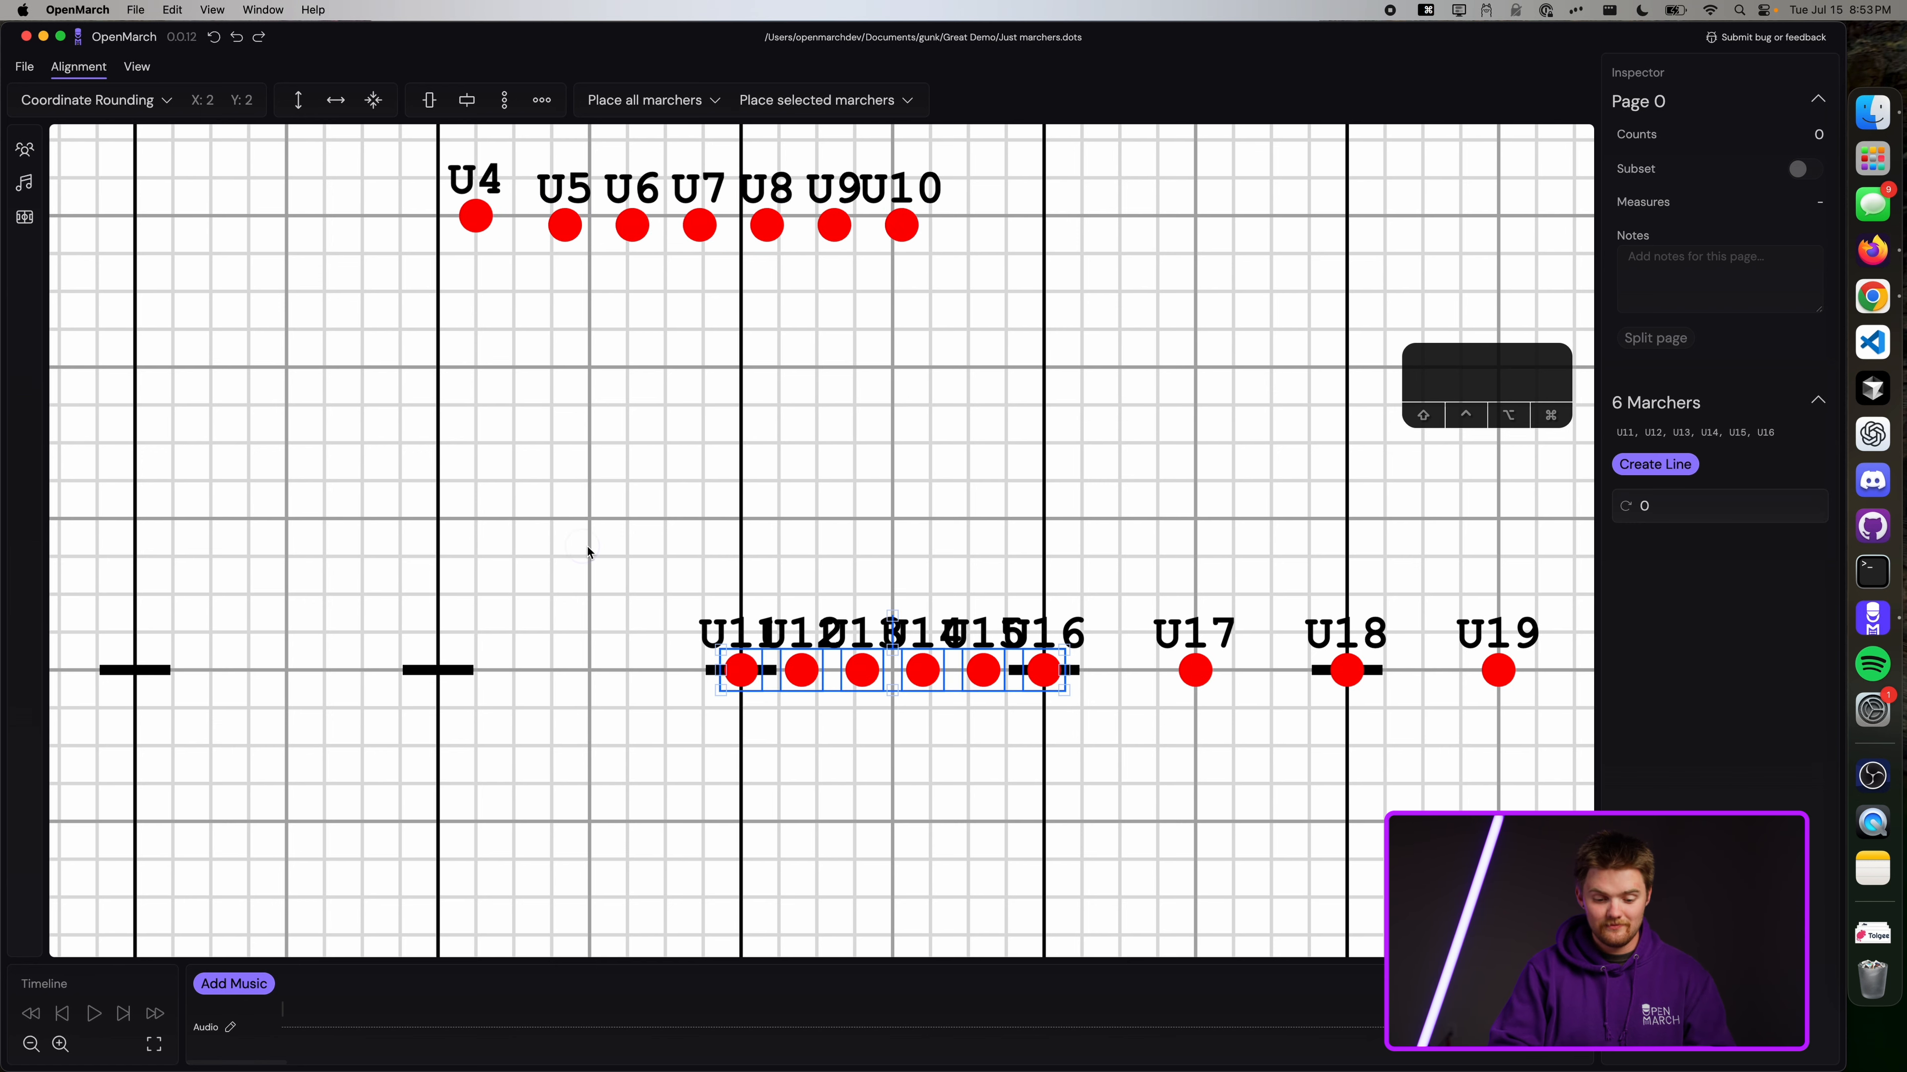
scroll(587, 546, up, 2)
scroll(587, 546, down, 2)
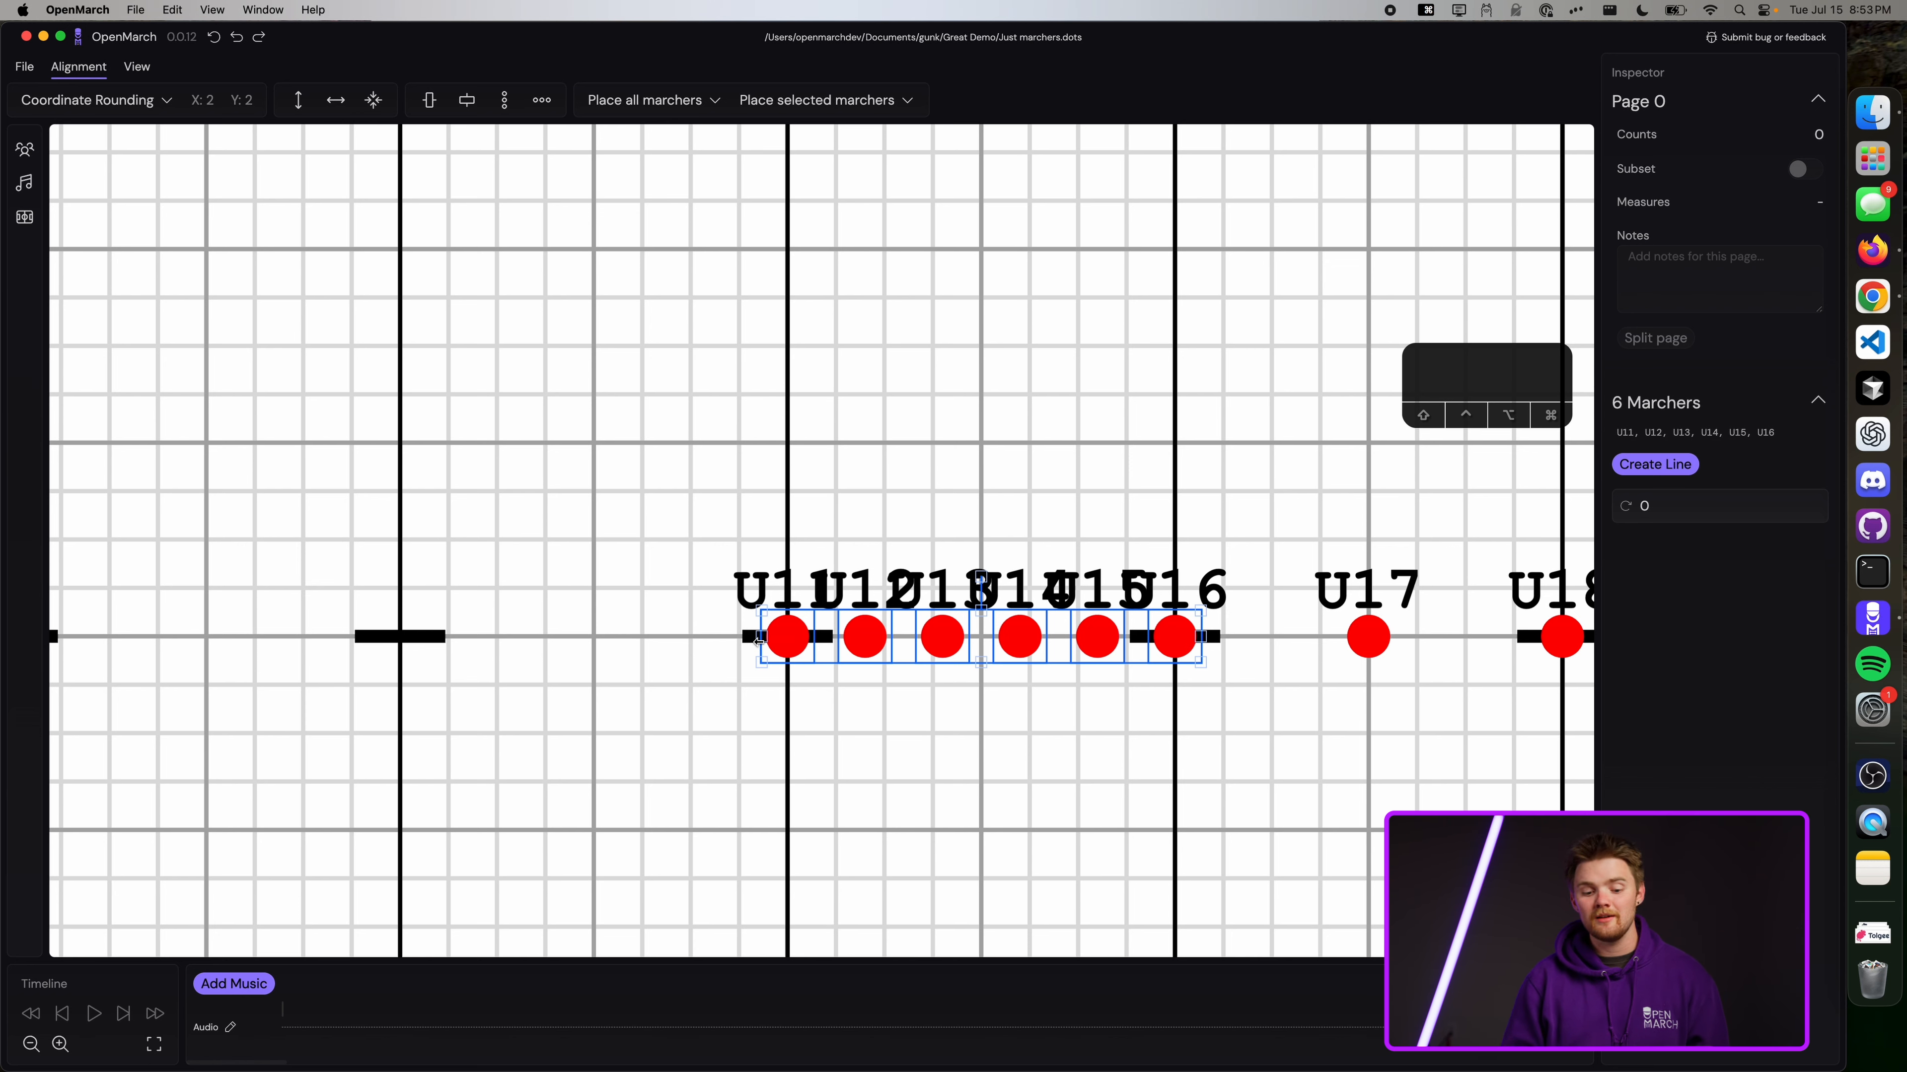
scroll(758, 639, up, 3)
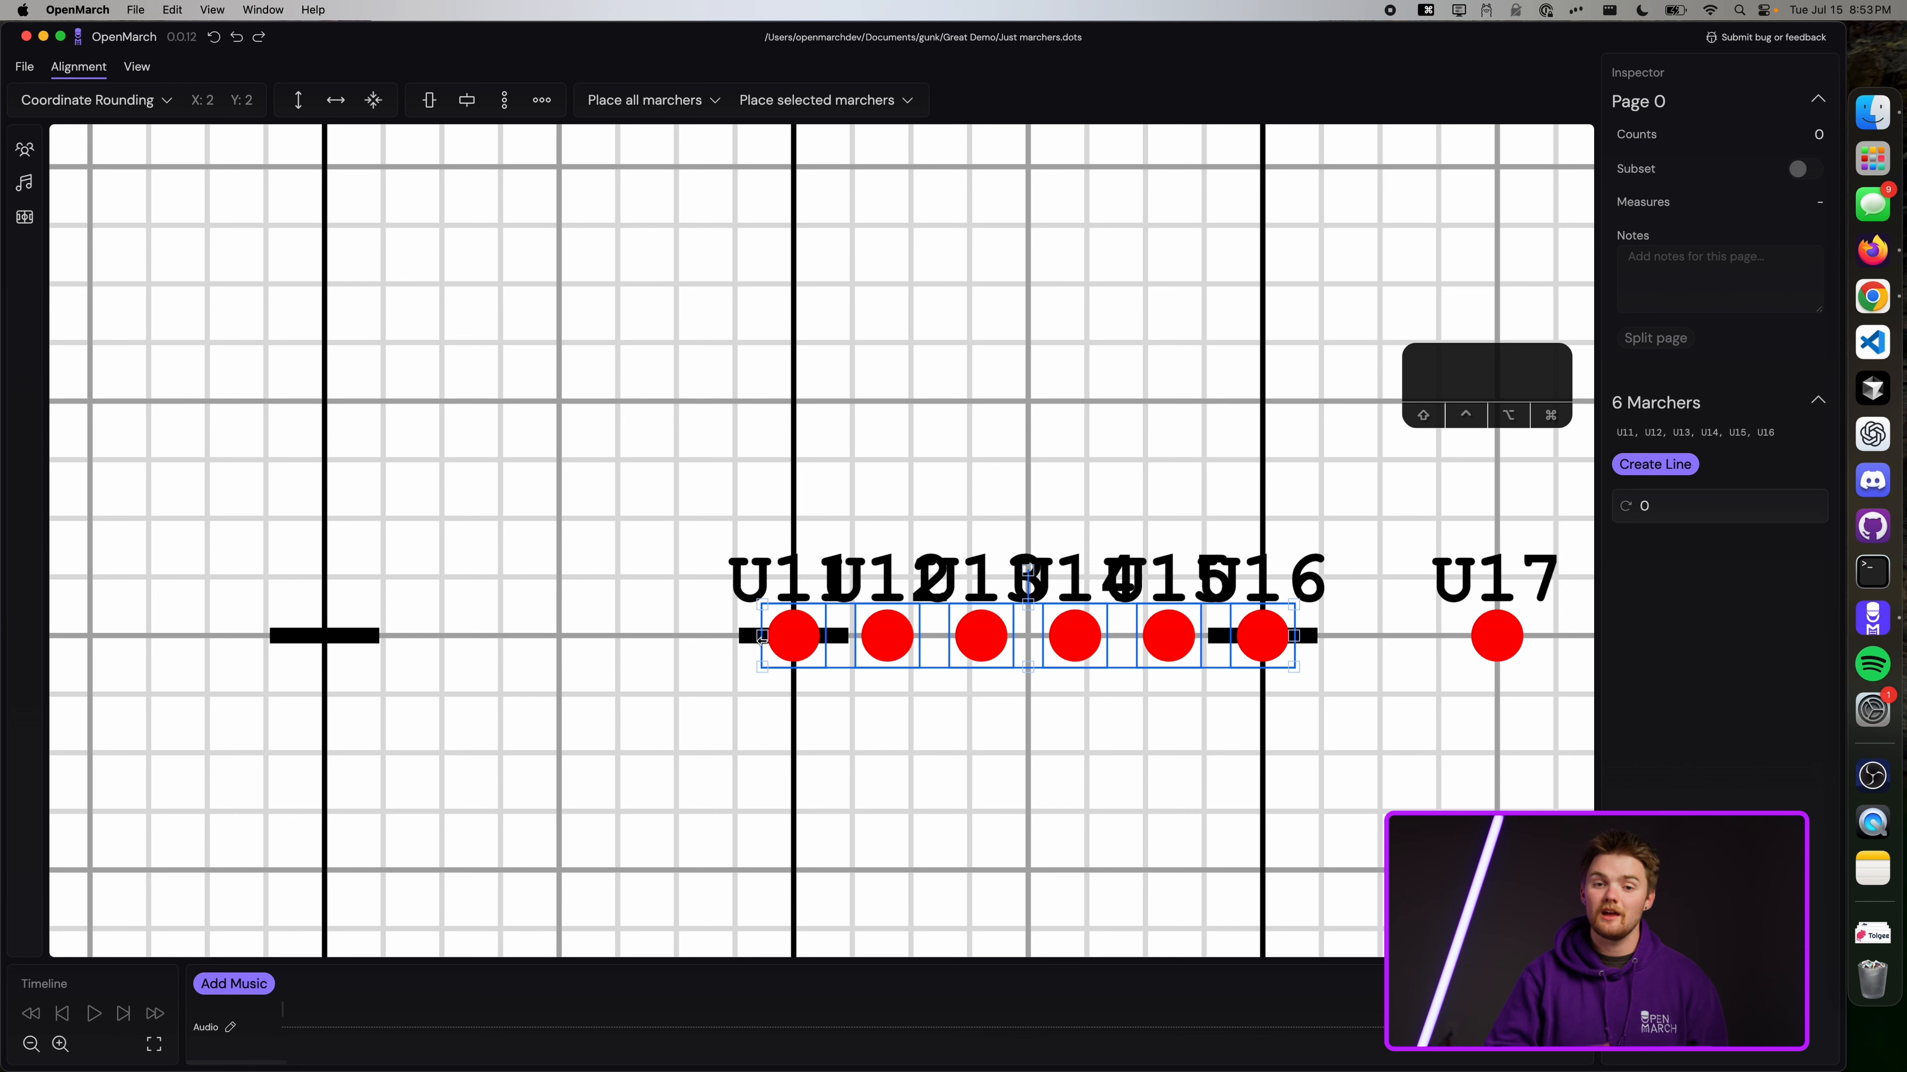
drag(761, 637, 281, 630)
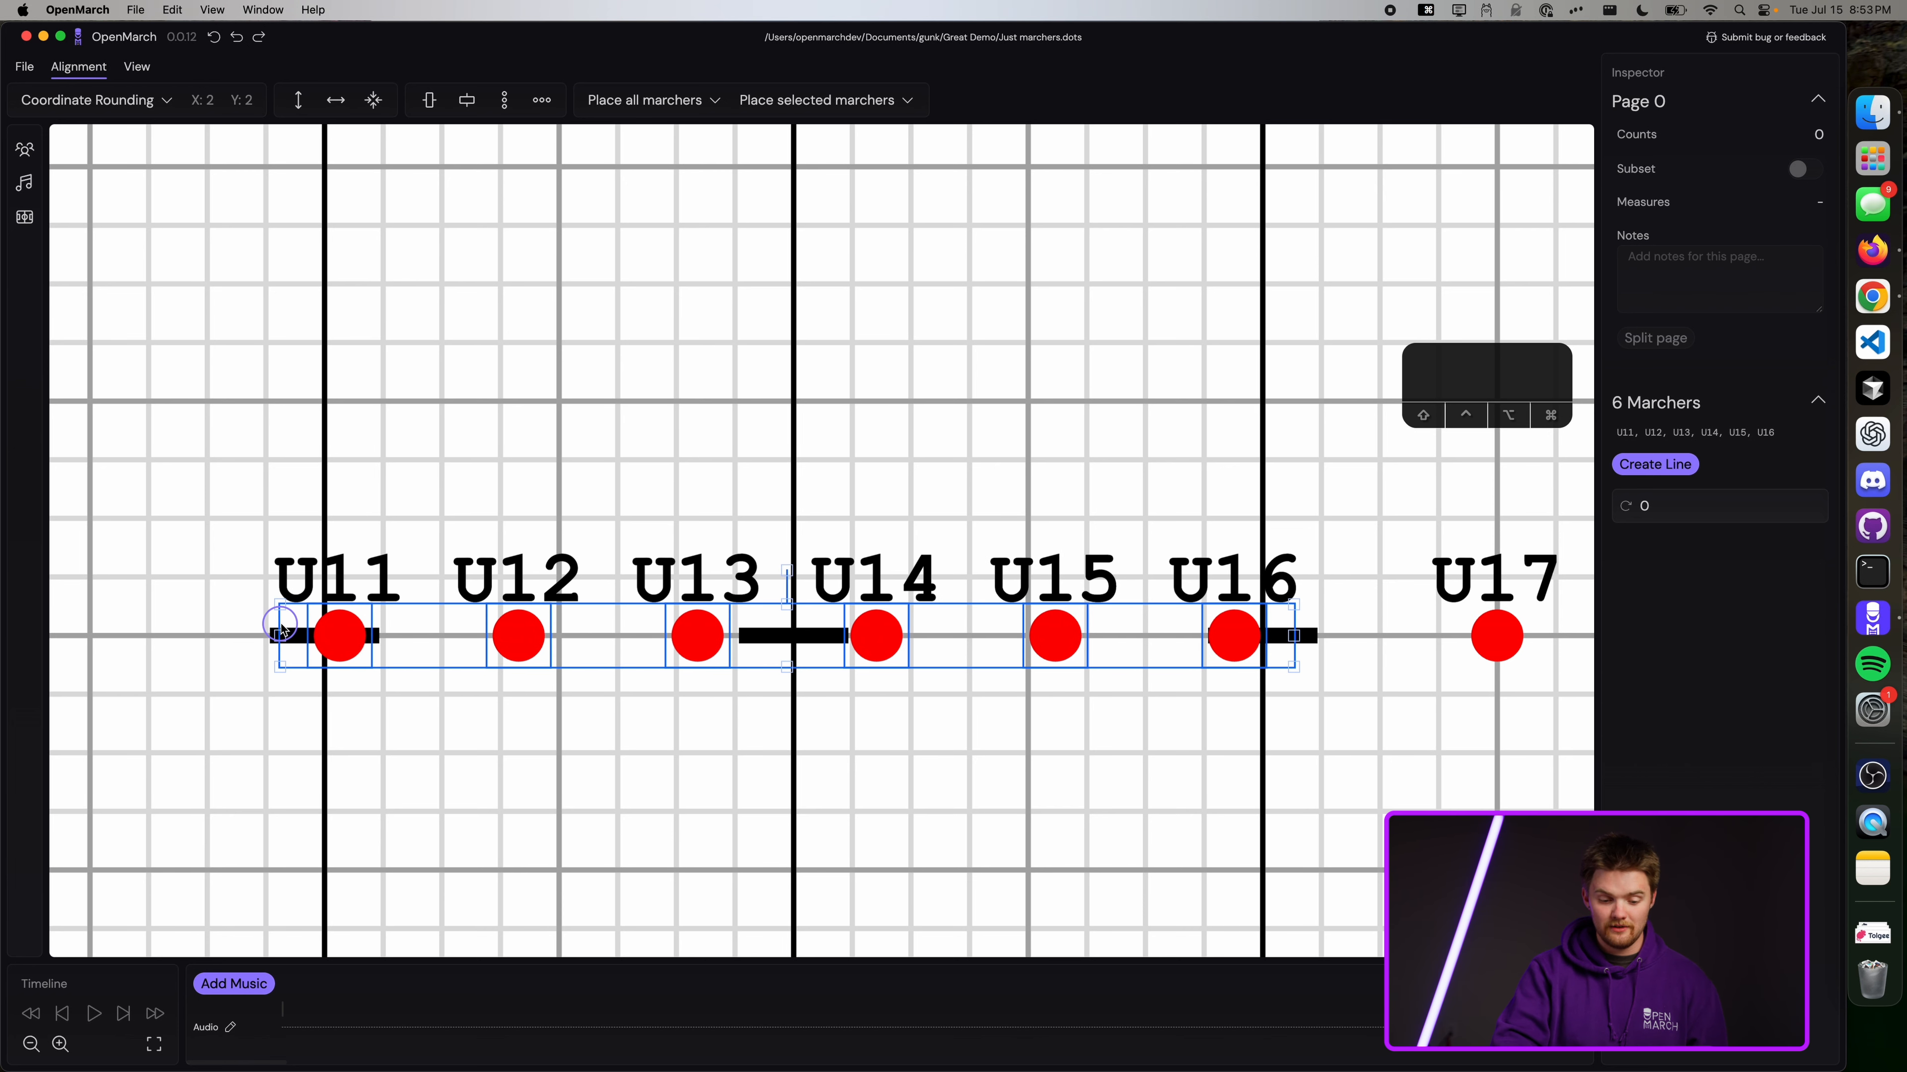
click(162, 100)
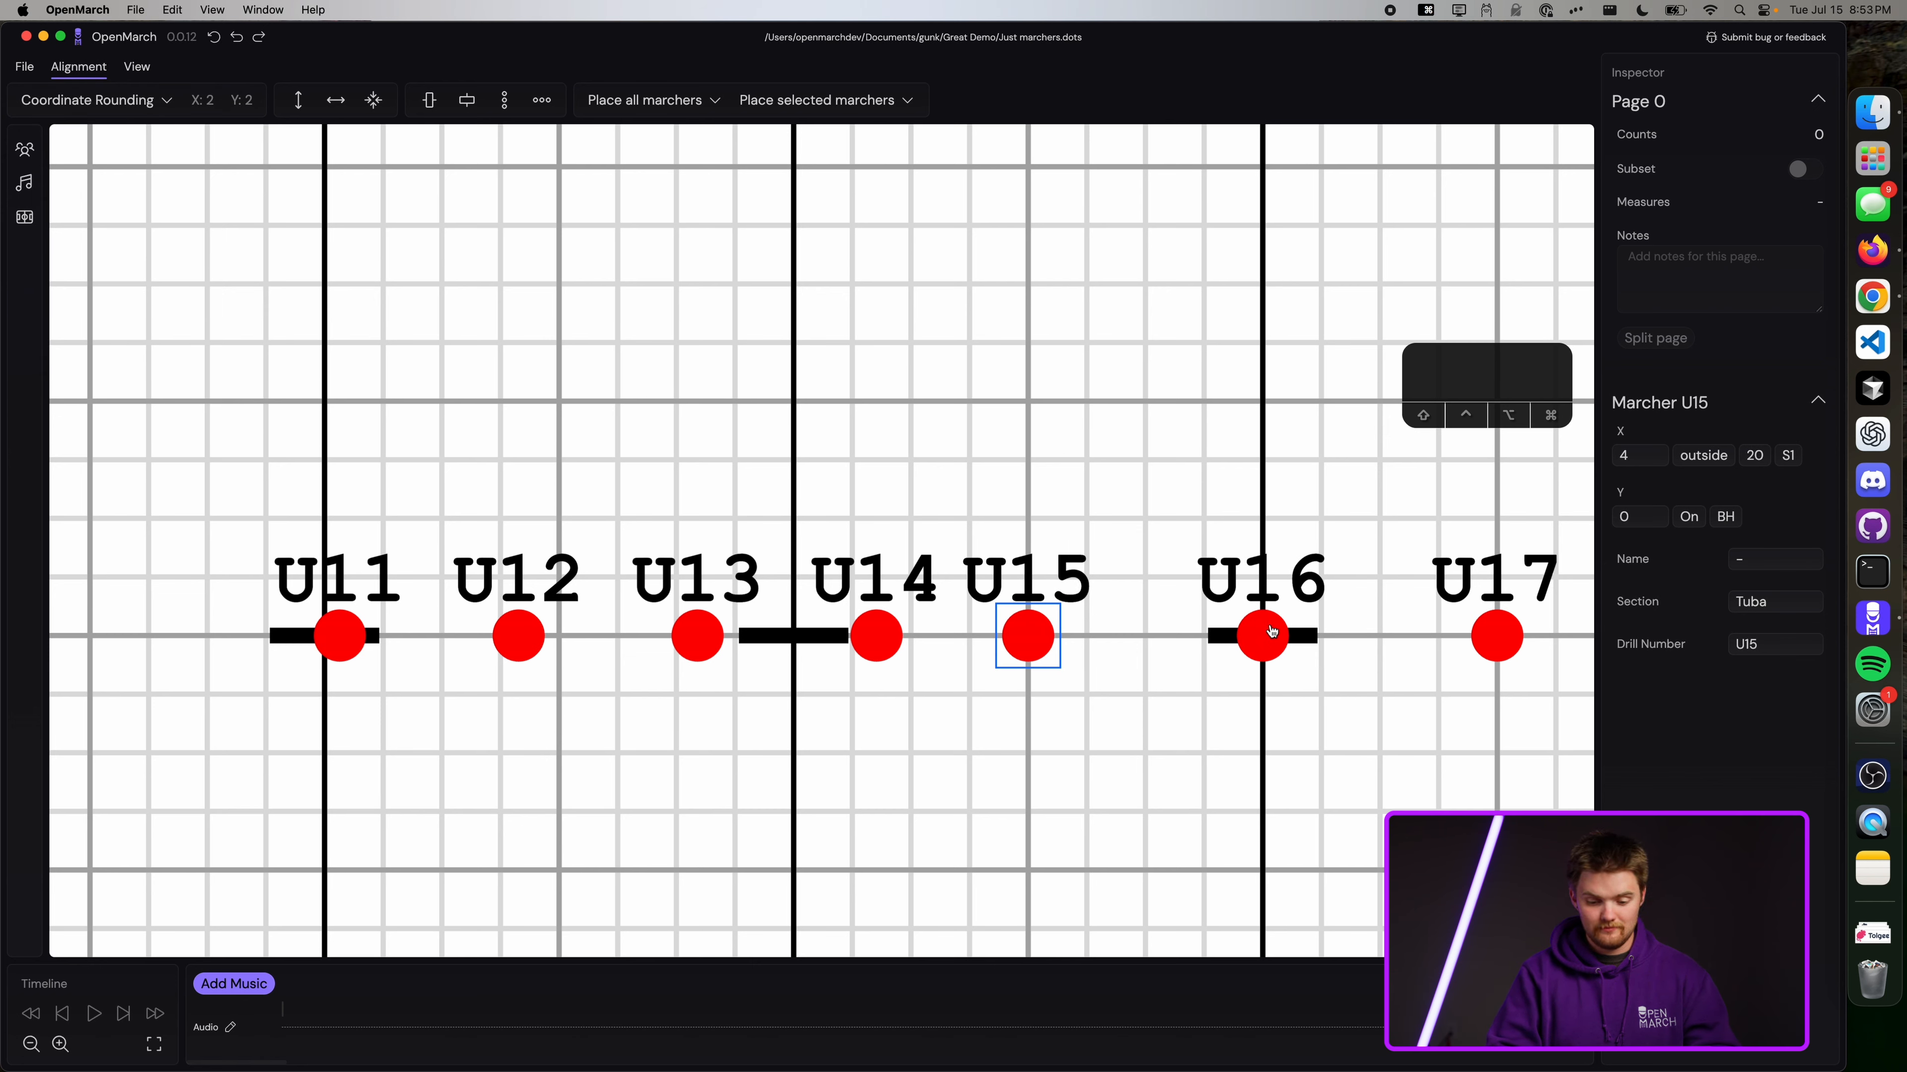
drag(343, 646, 329, 644)
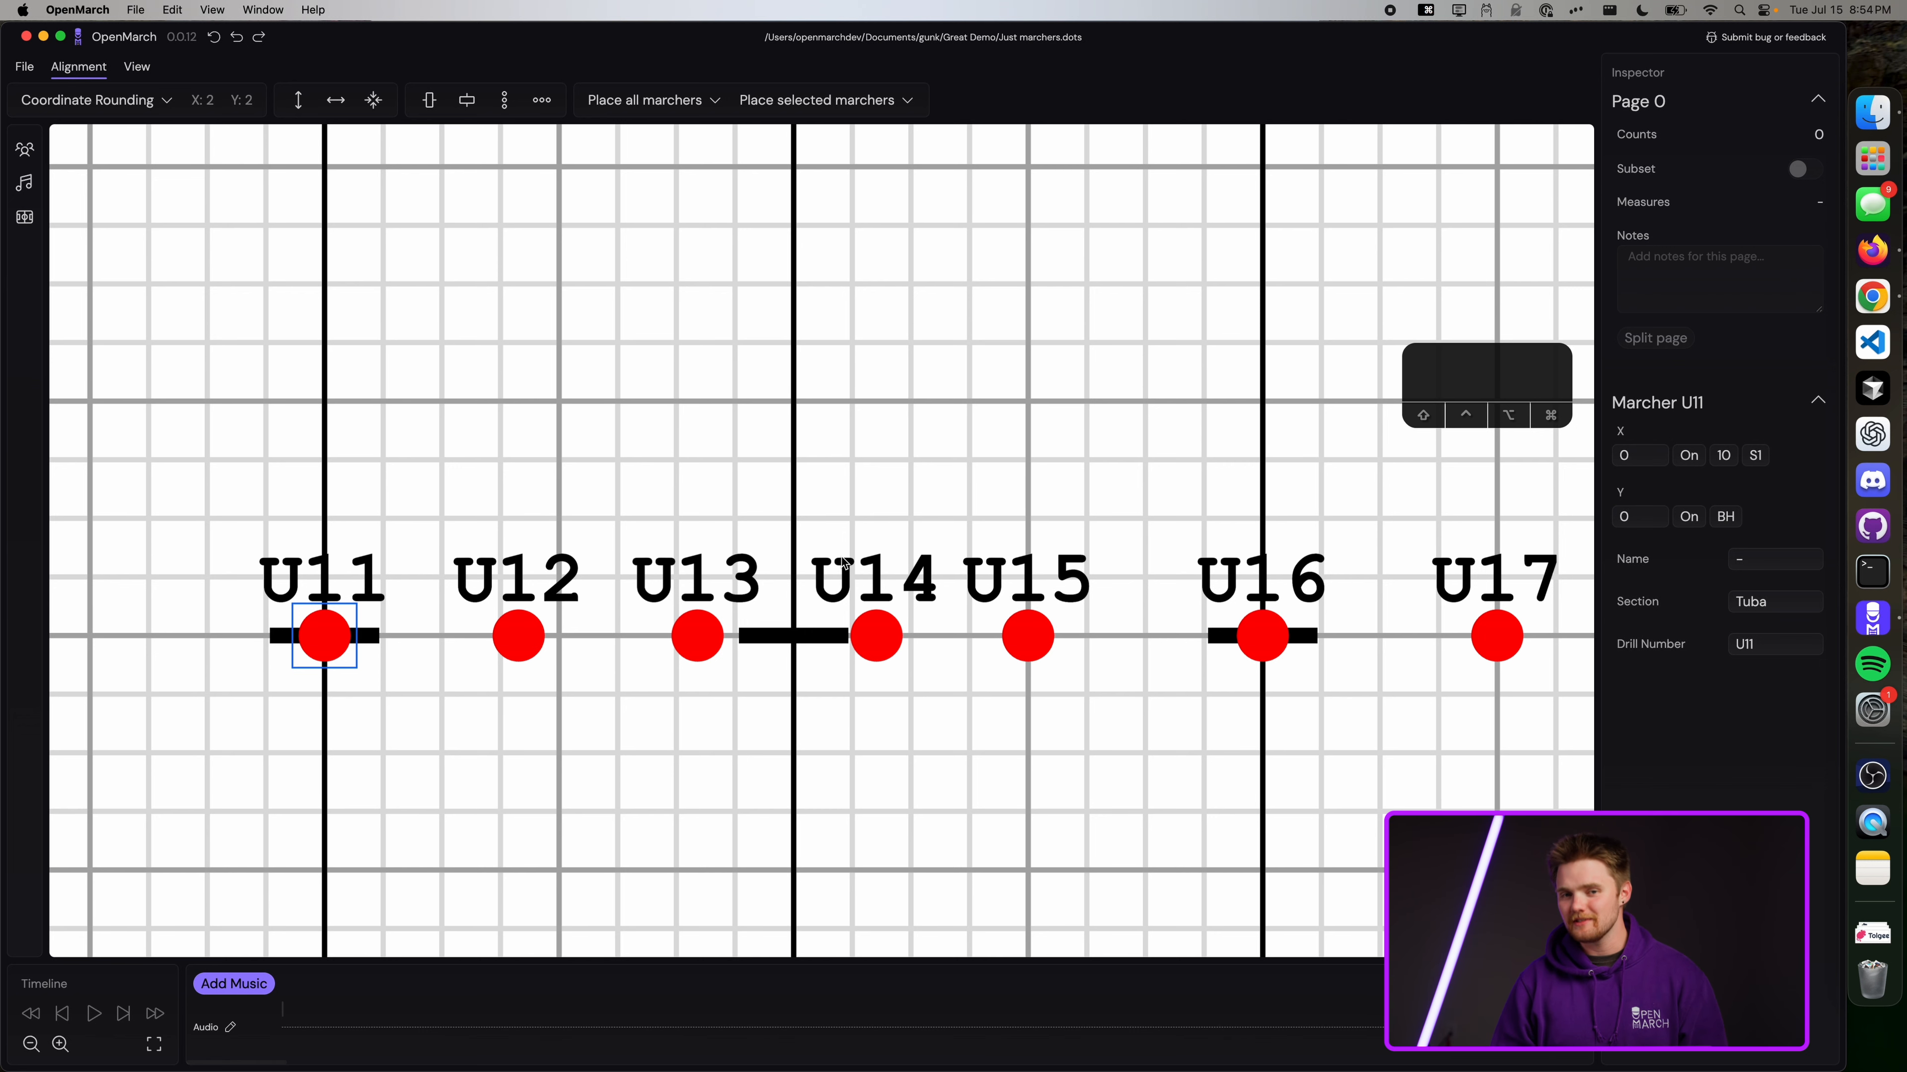
Distribute U11–U16 evenly left to right and lift the group above U17.
drag(207, 481, 1327, 759)
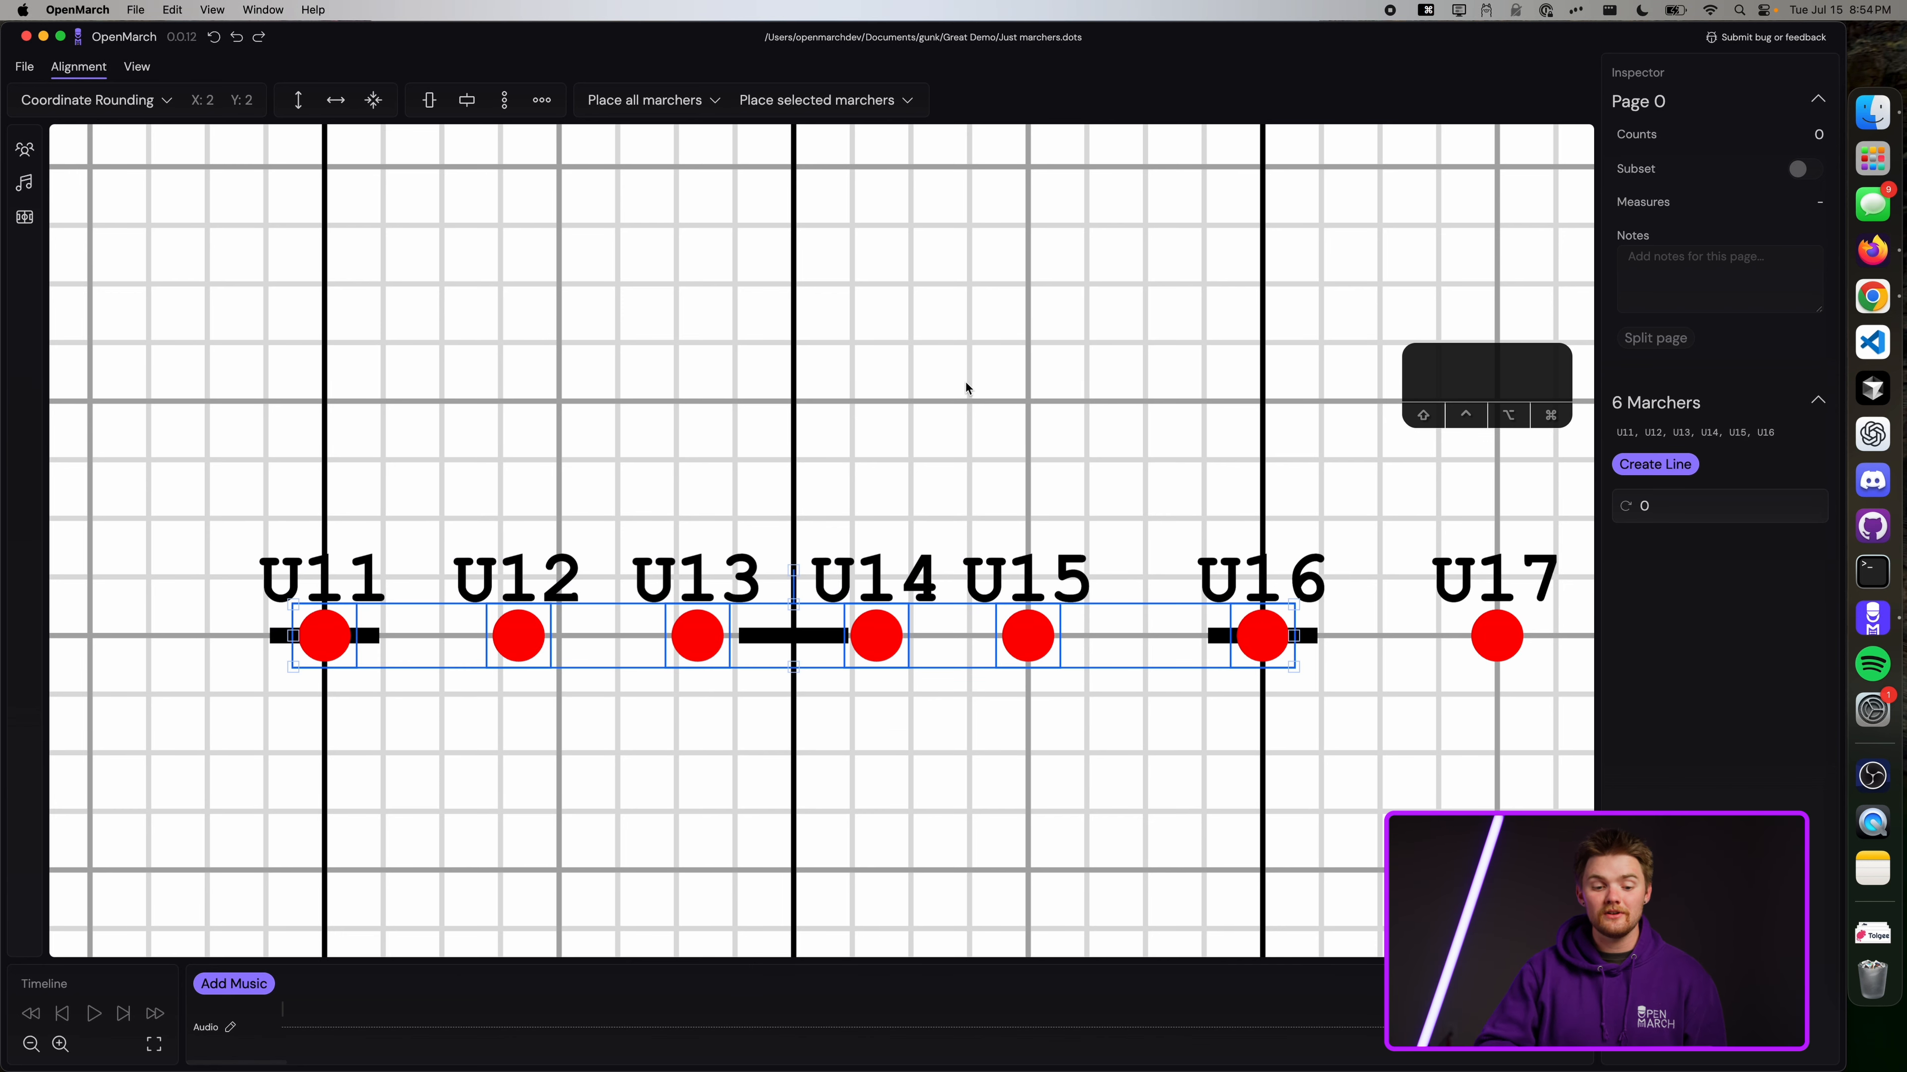
click(542, 100)
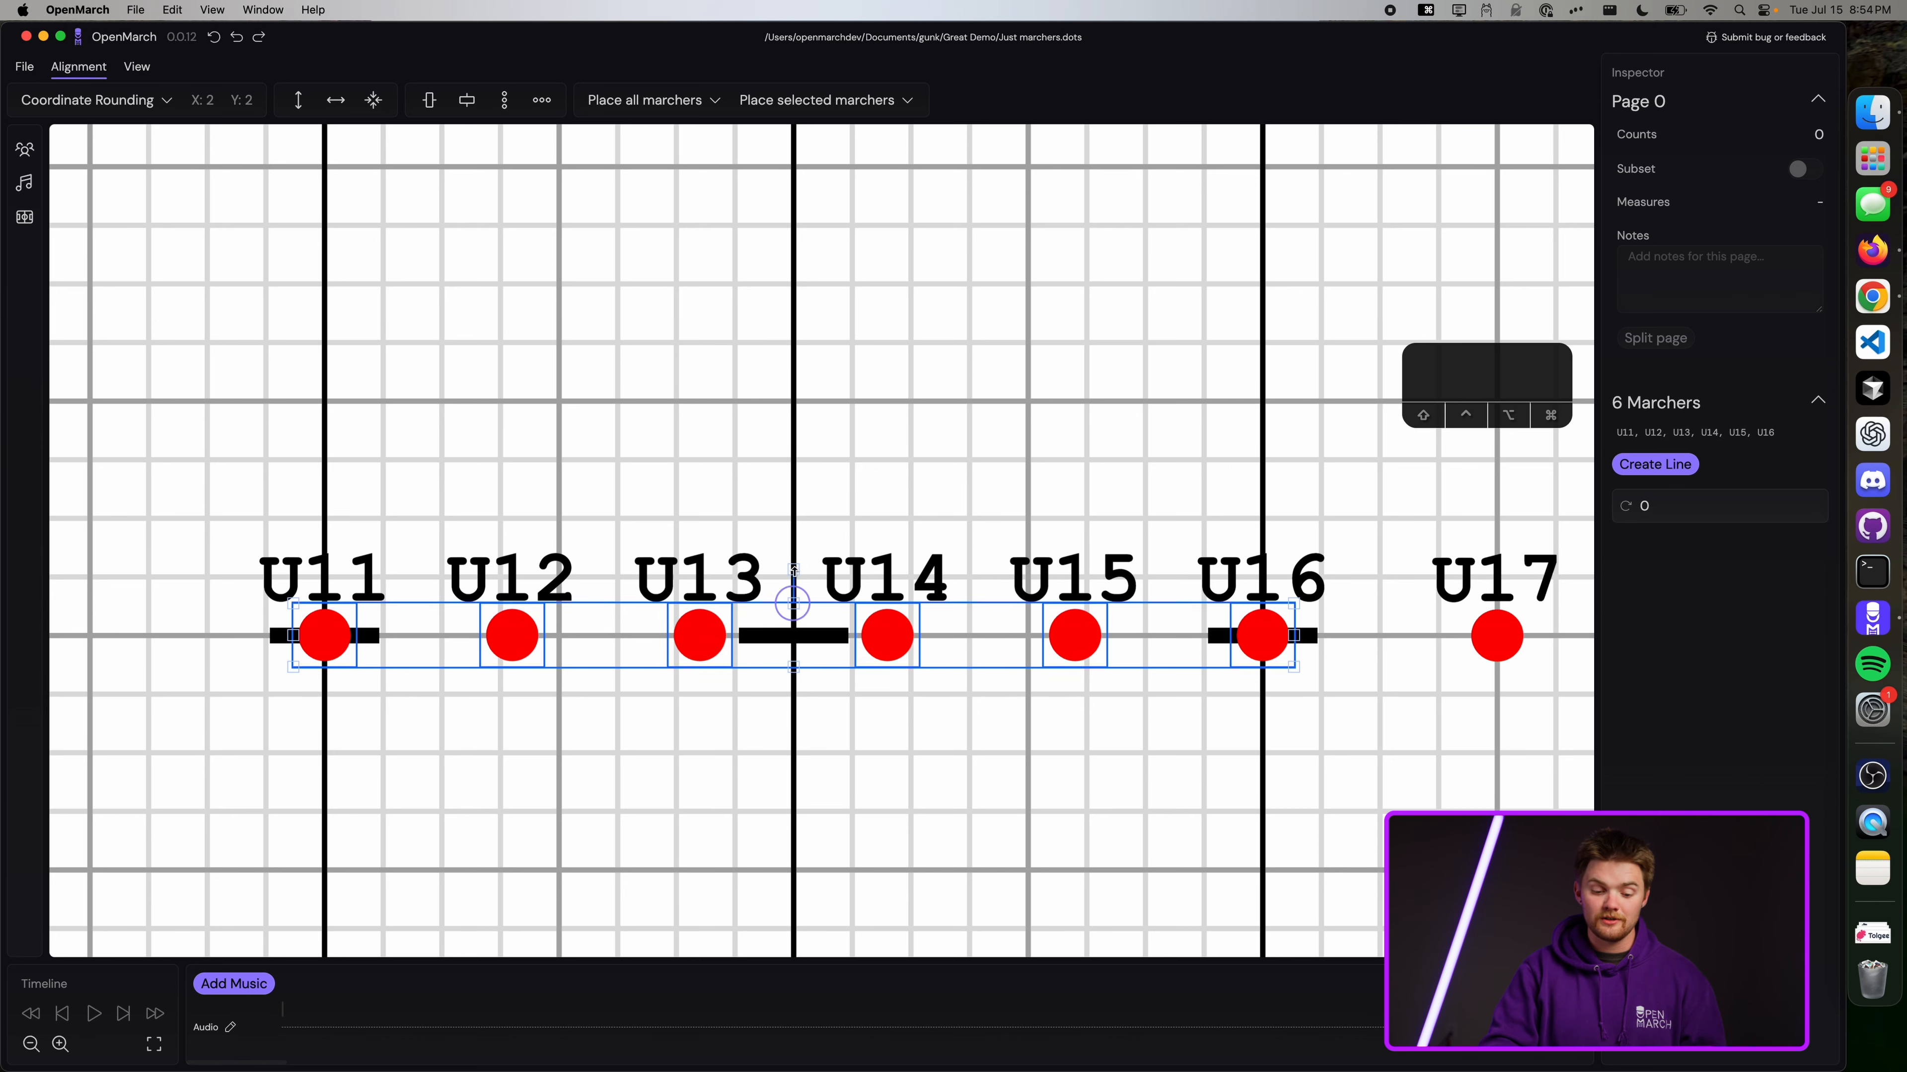
drag(806, 612, 830, 296)
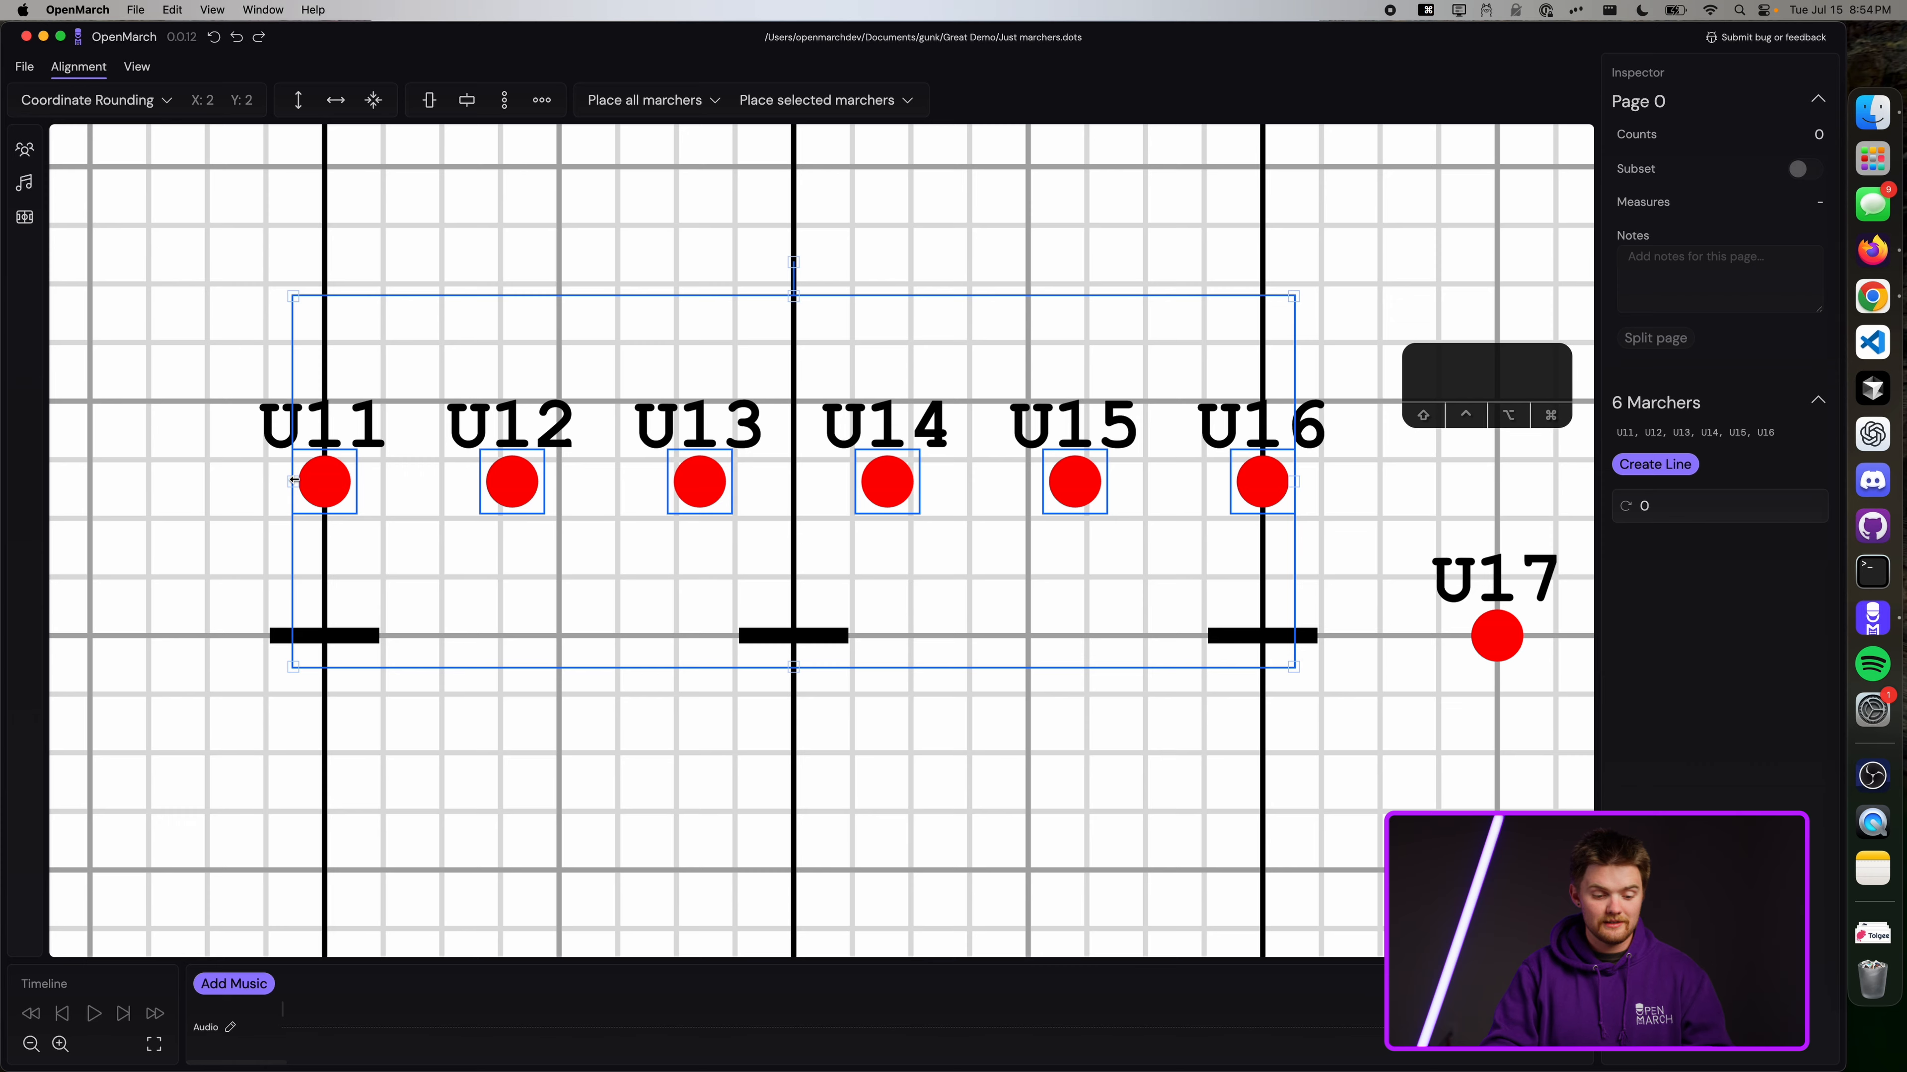
Shift the U11–U16 block left and rotate it into a tilt.
drag(305, 475, 173, 482)
scroll(166, 483, down, 3)
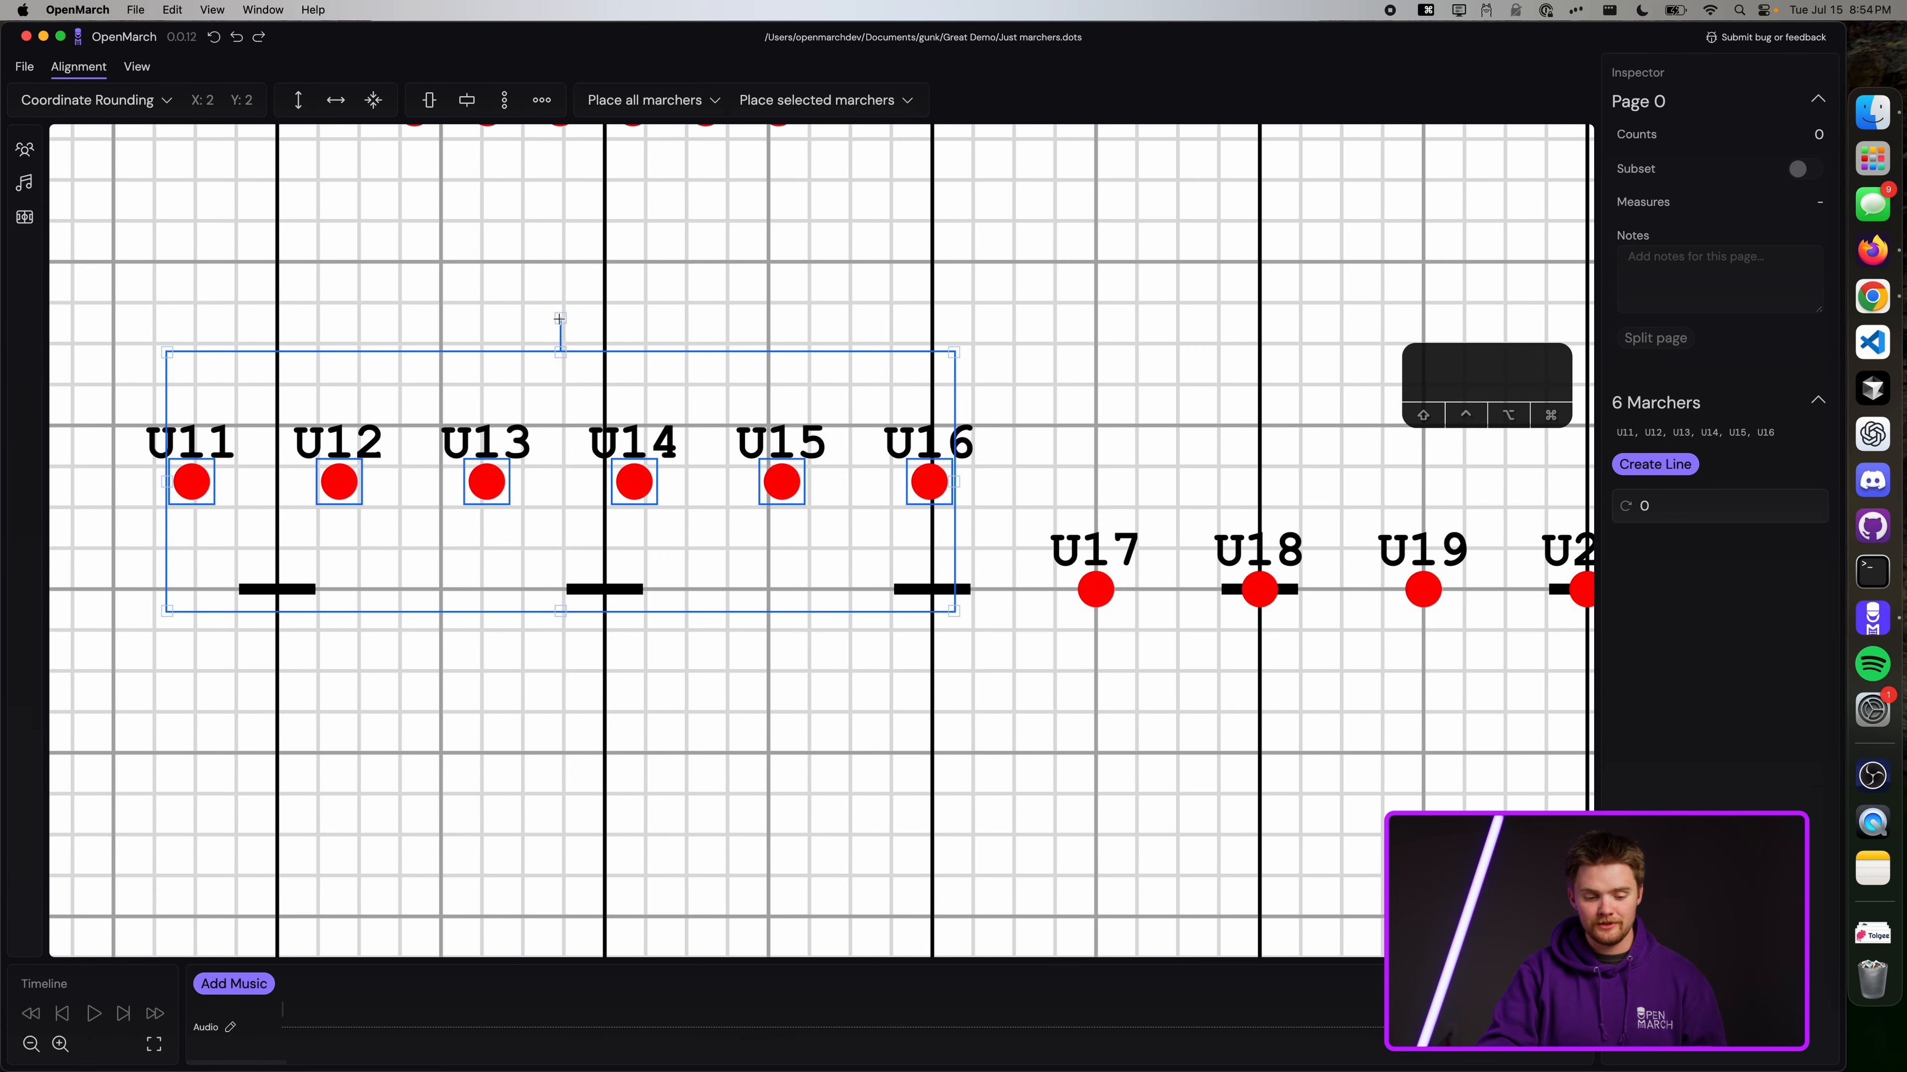
drag(559, 324, 634, 332)
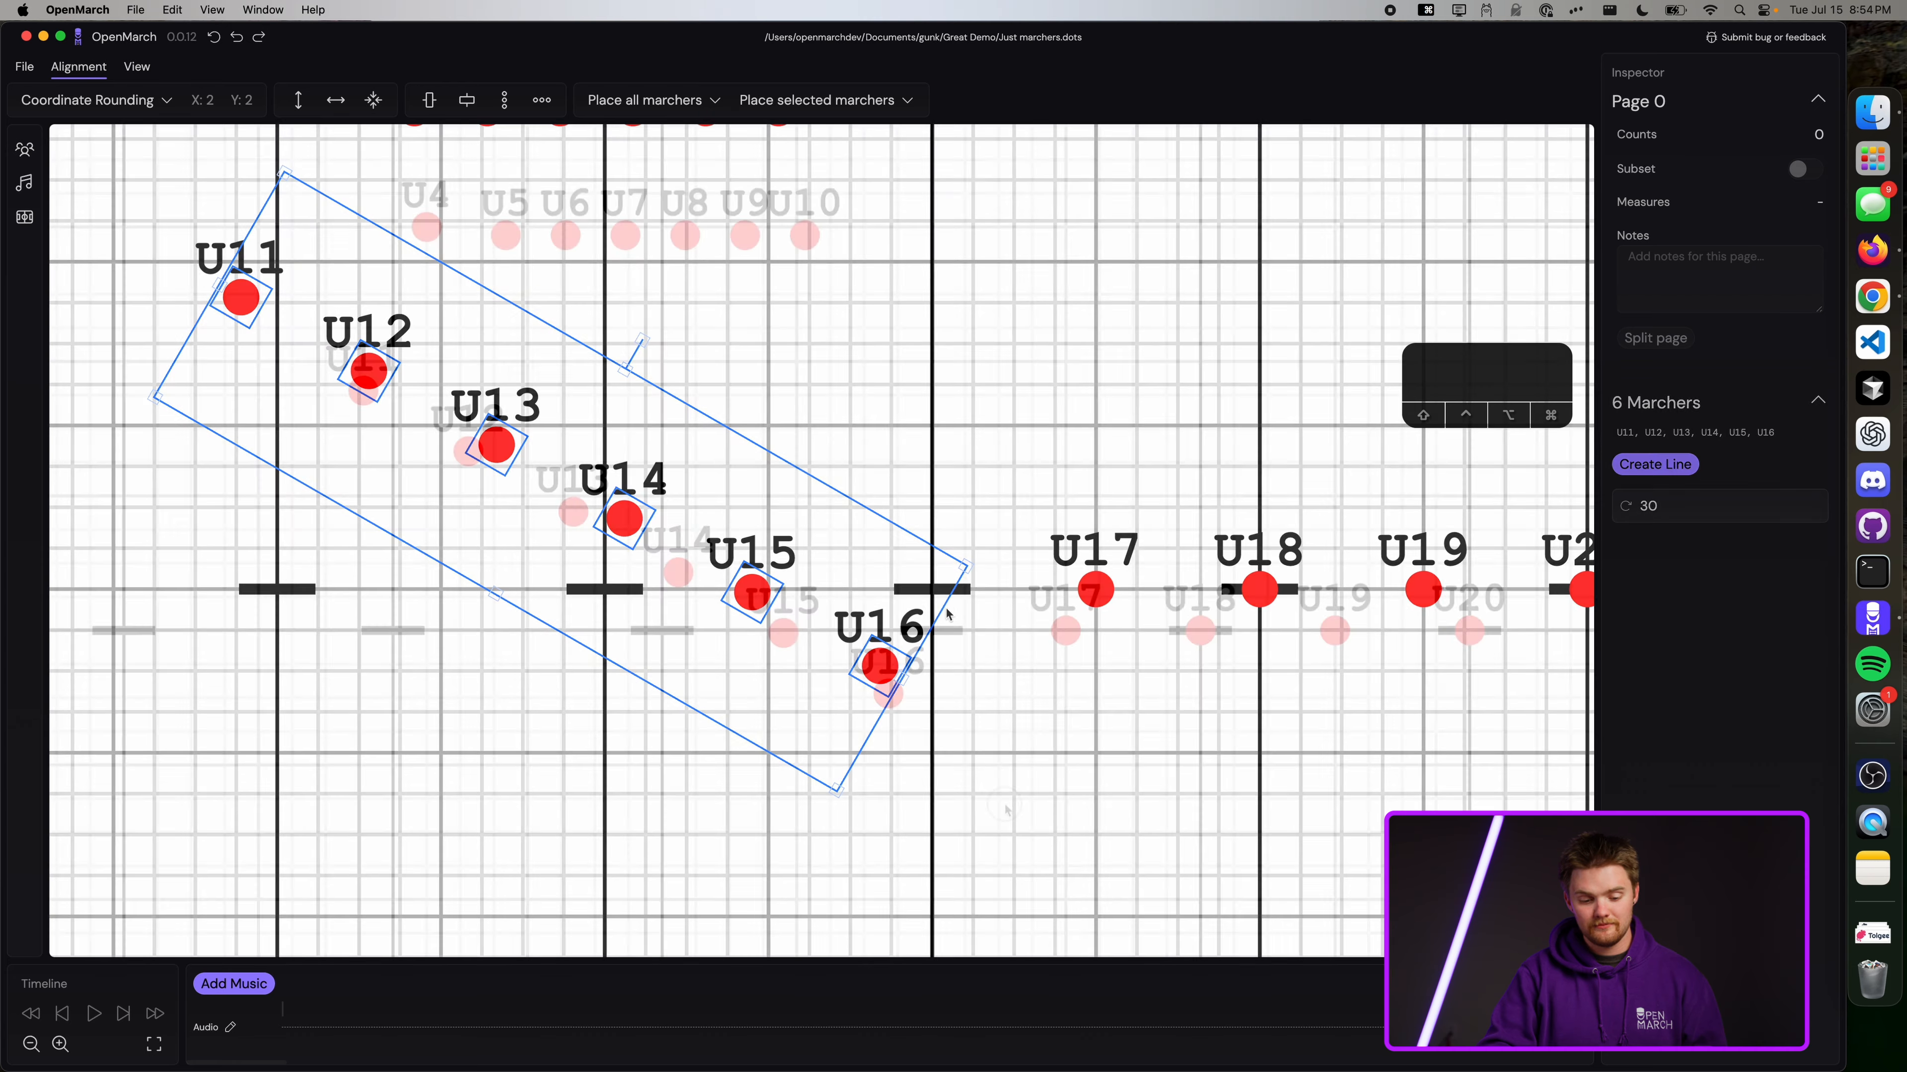
drag(1004, 819, 221, 293)
drag(221, 293, 204, 233)
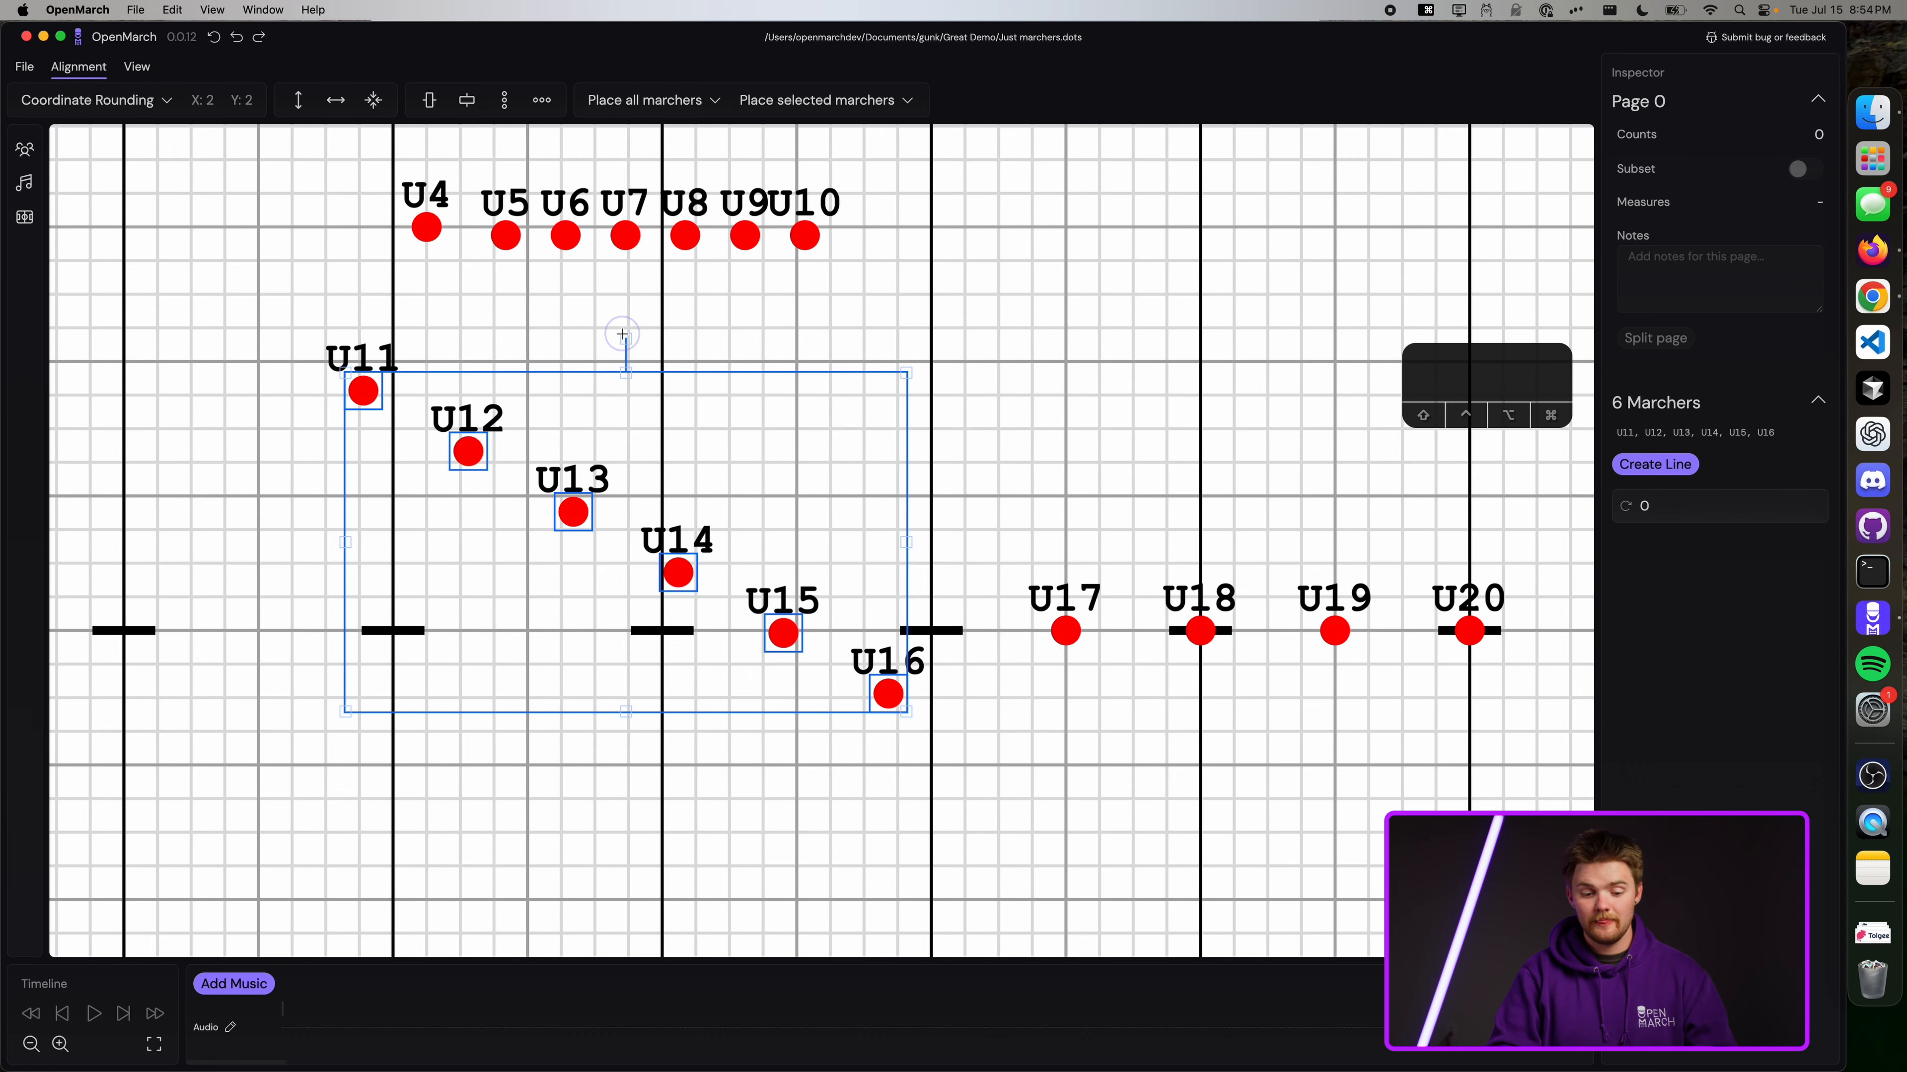
drag(625, 338, 651, 307)
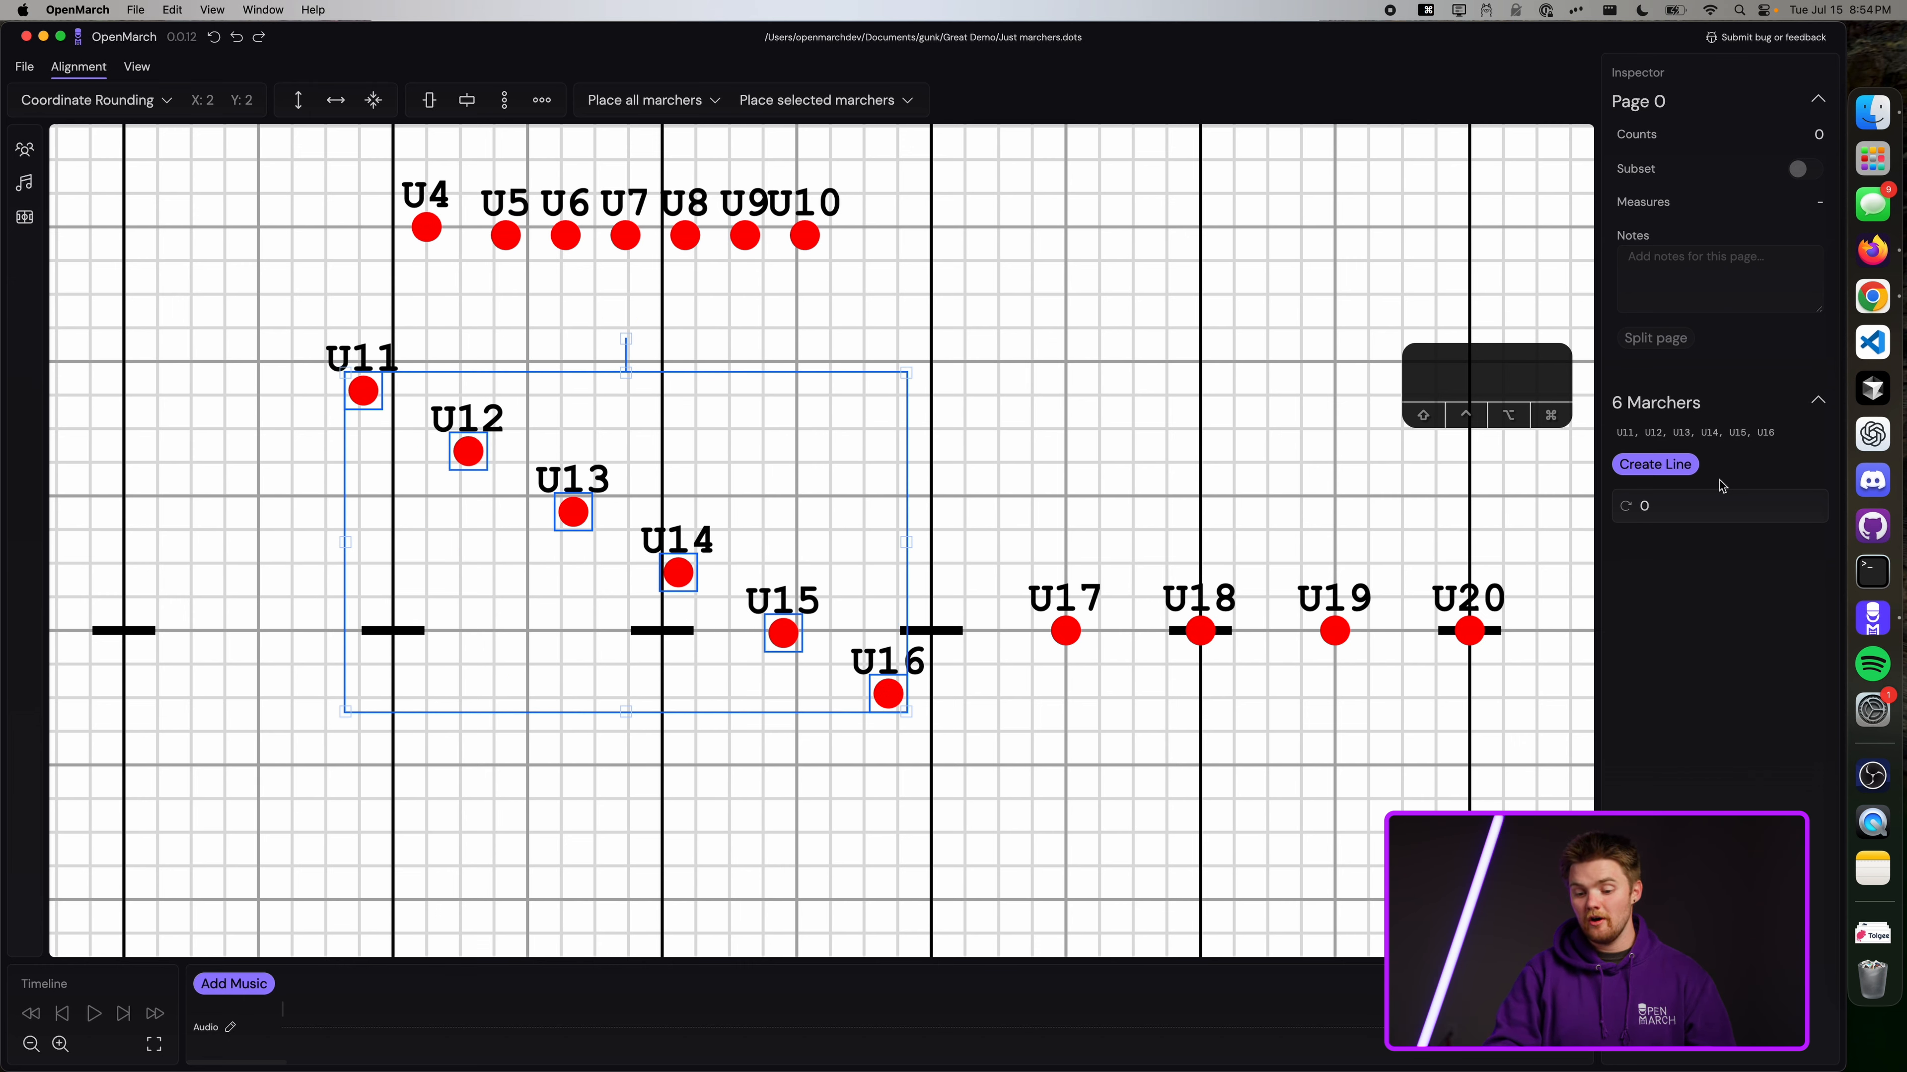
Try rotation values of 30 and 100 on the block, then undo the rotations.
mouse_move(1621, 504)
mouse_down()
mouse_move(1626, 675)
mouse_move(1642, 511)
mouse_up()
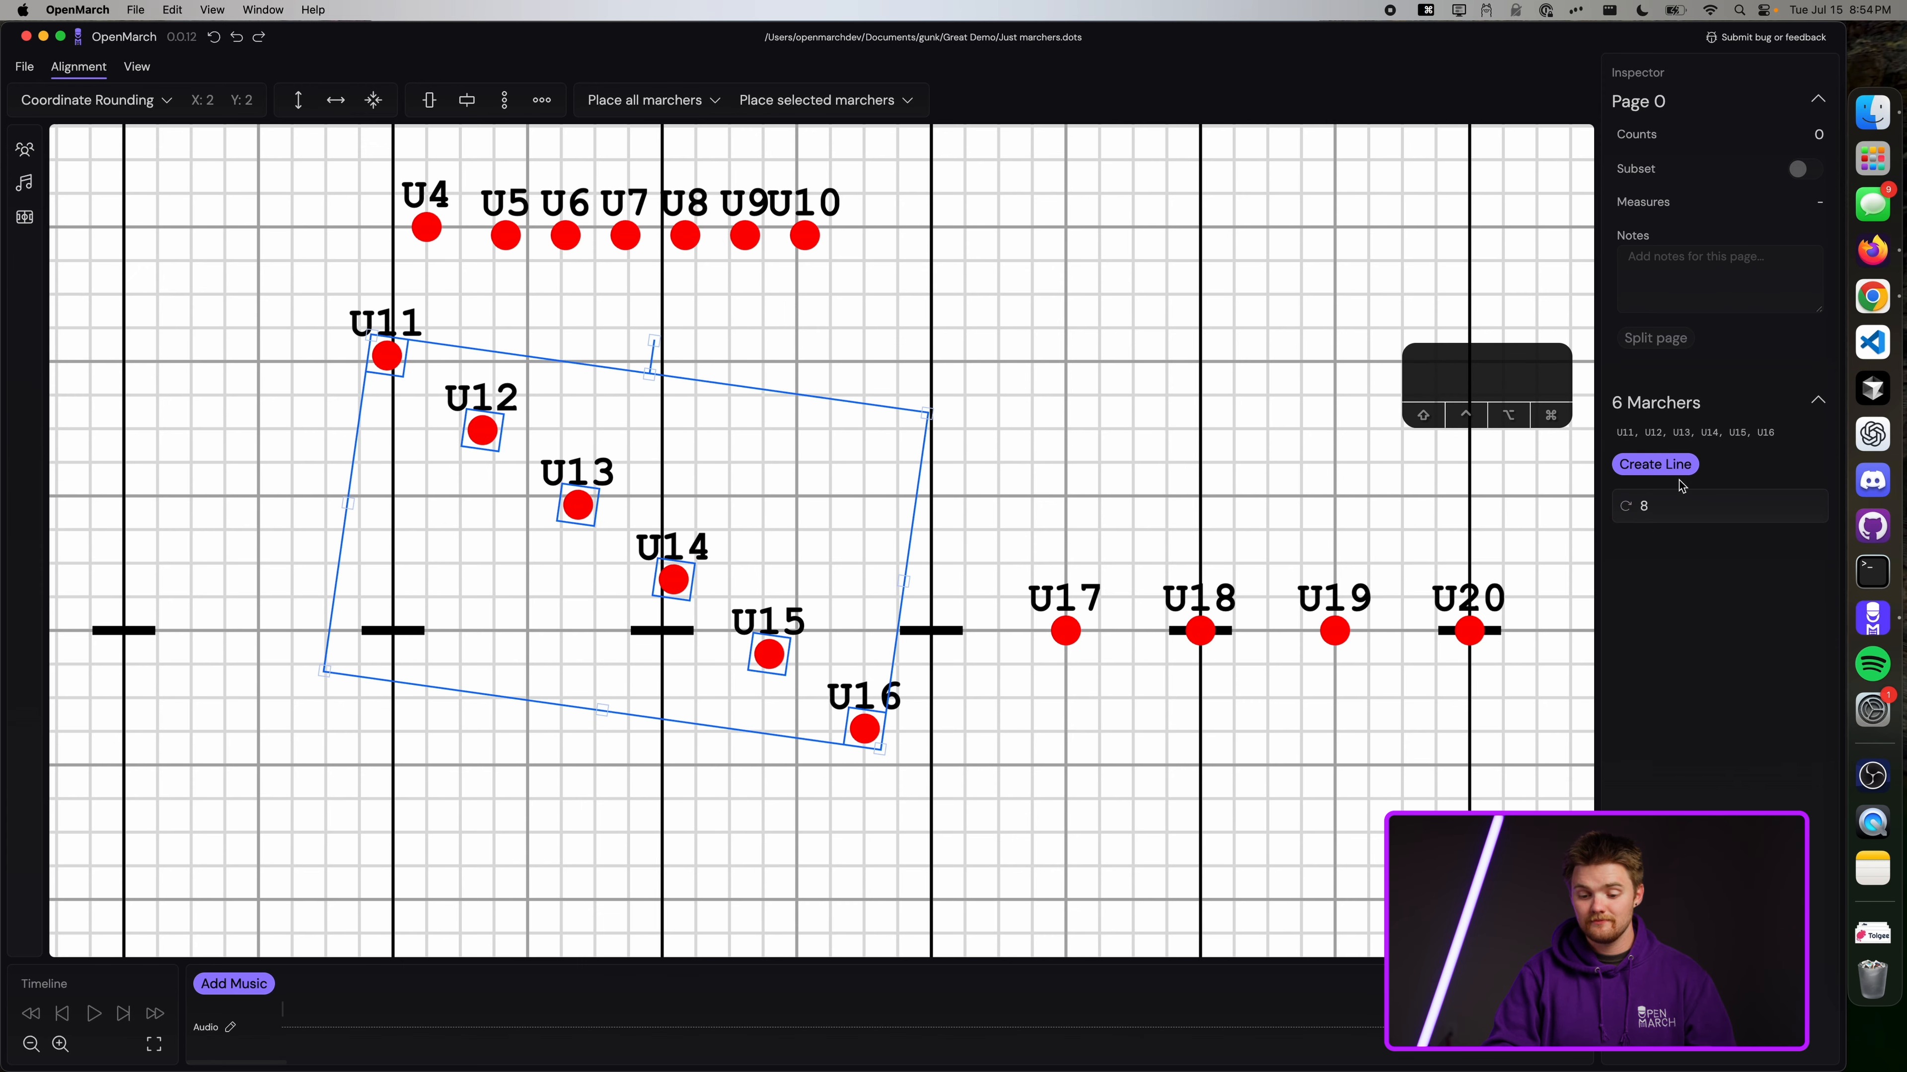
click(1670, 504)
text(30)
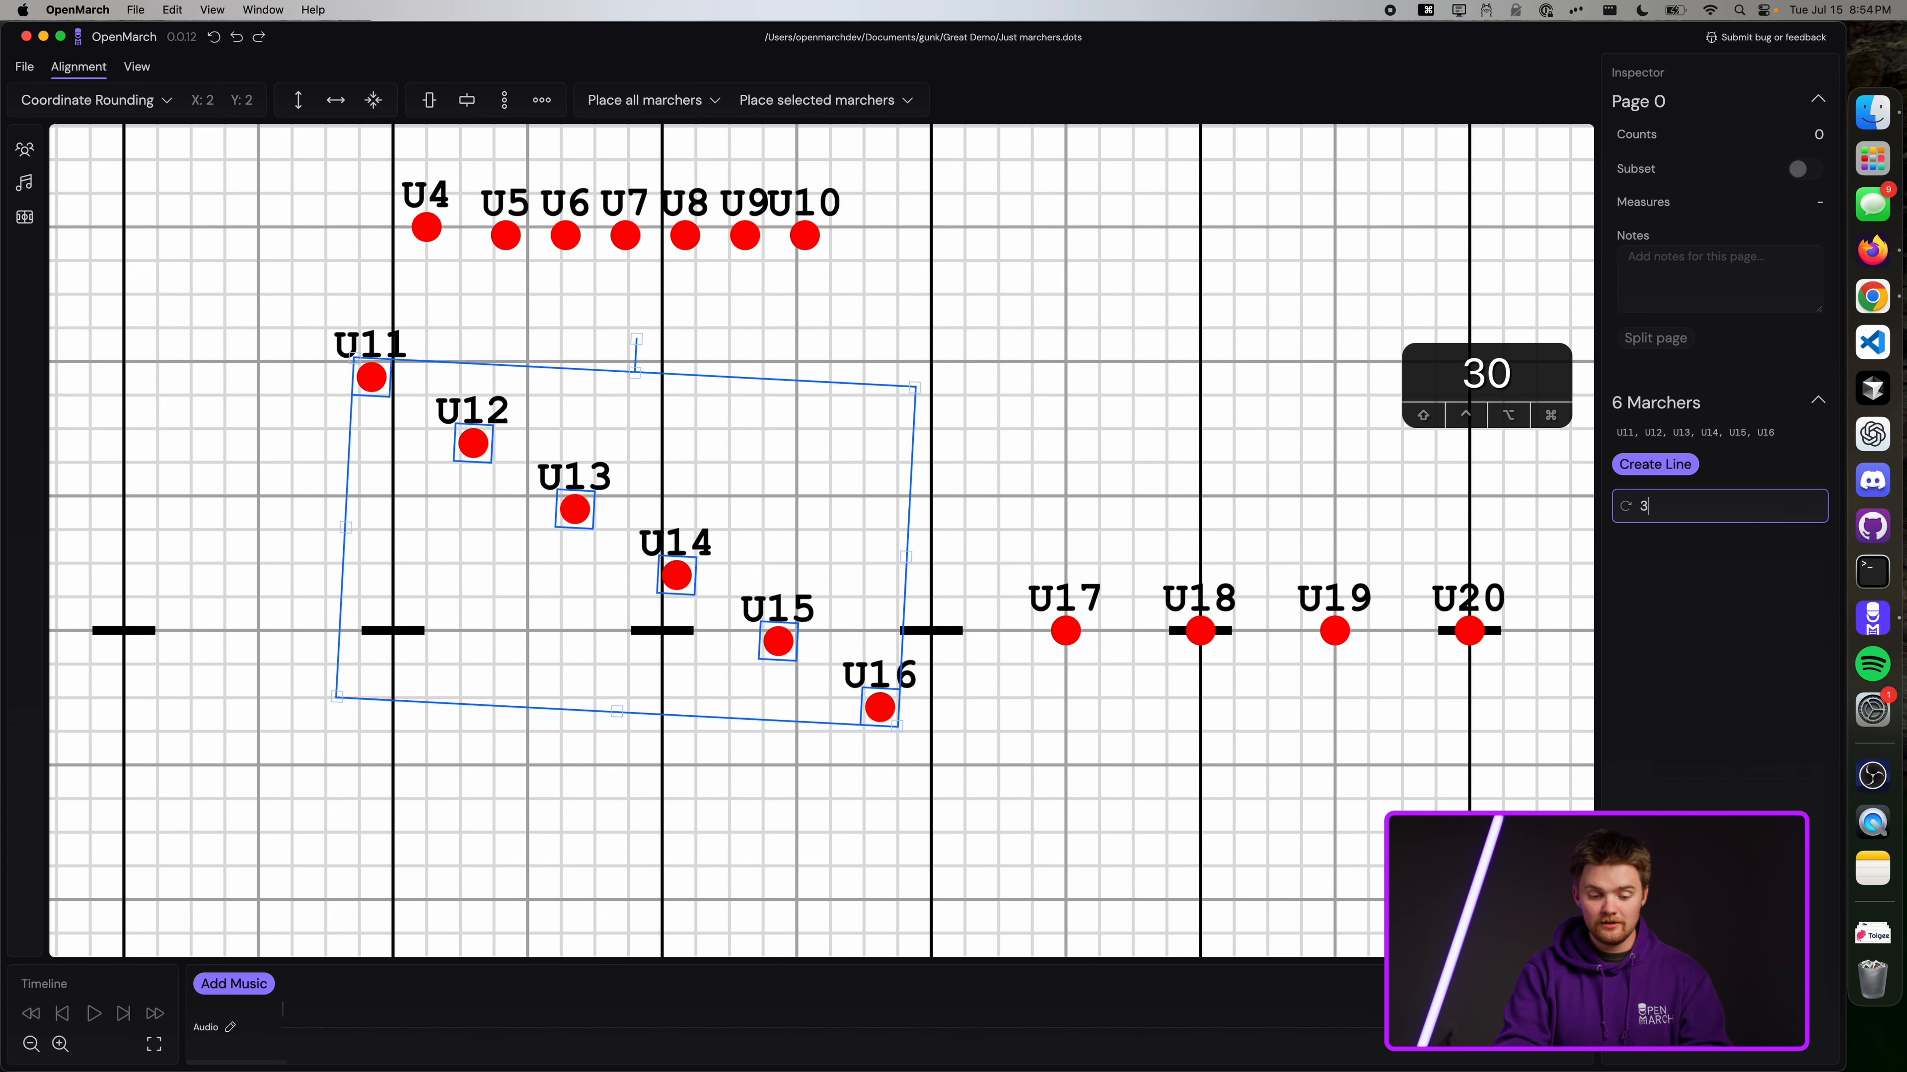
key(BackSpace)
key(BackSpace)
text(100)
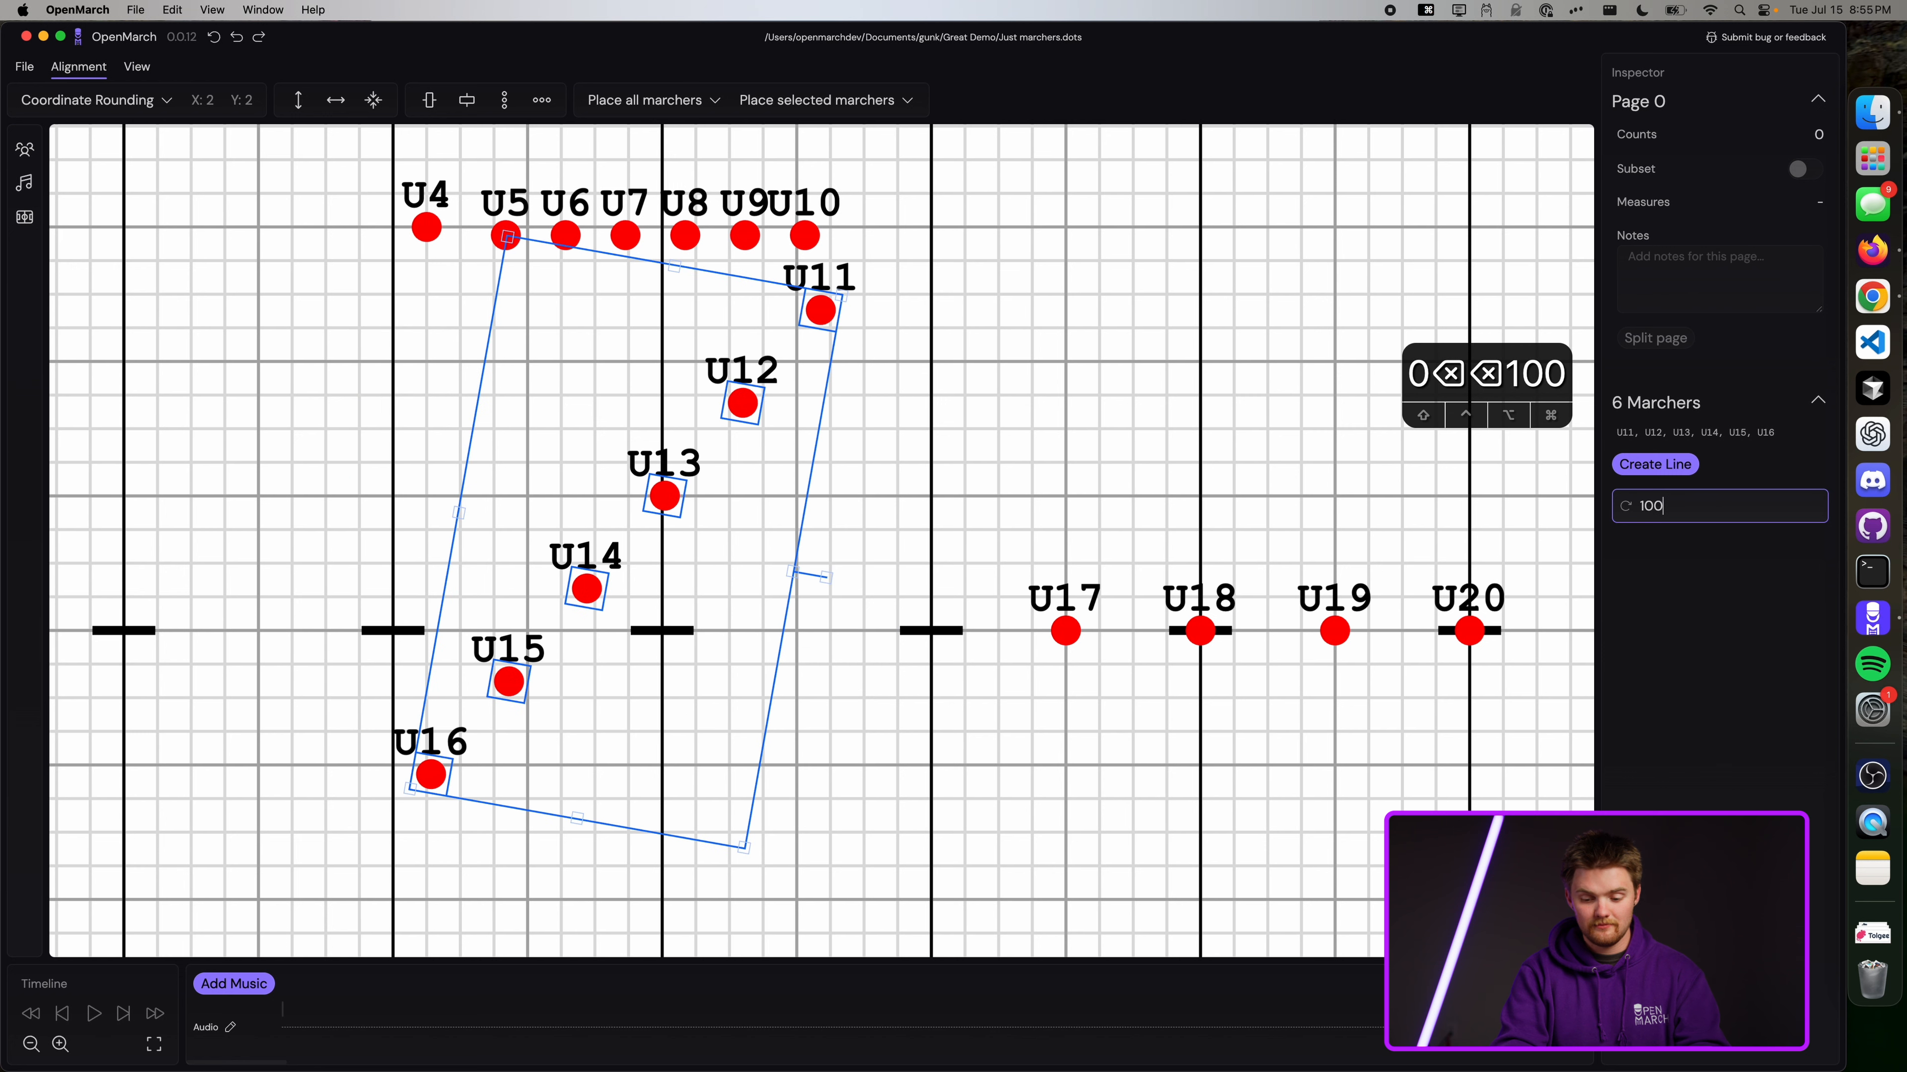
key(super+z)
key(super+z)
key(super+z)
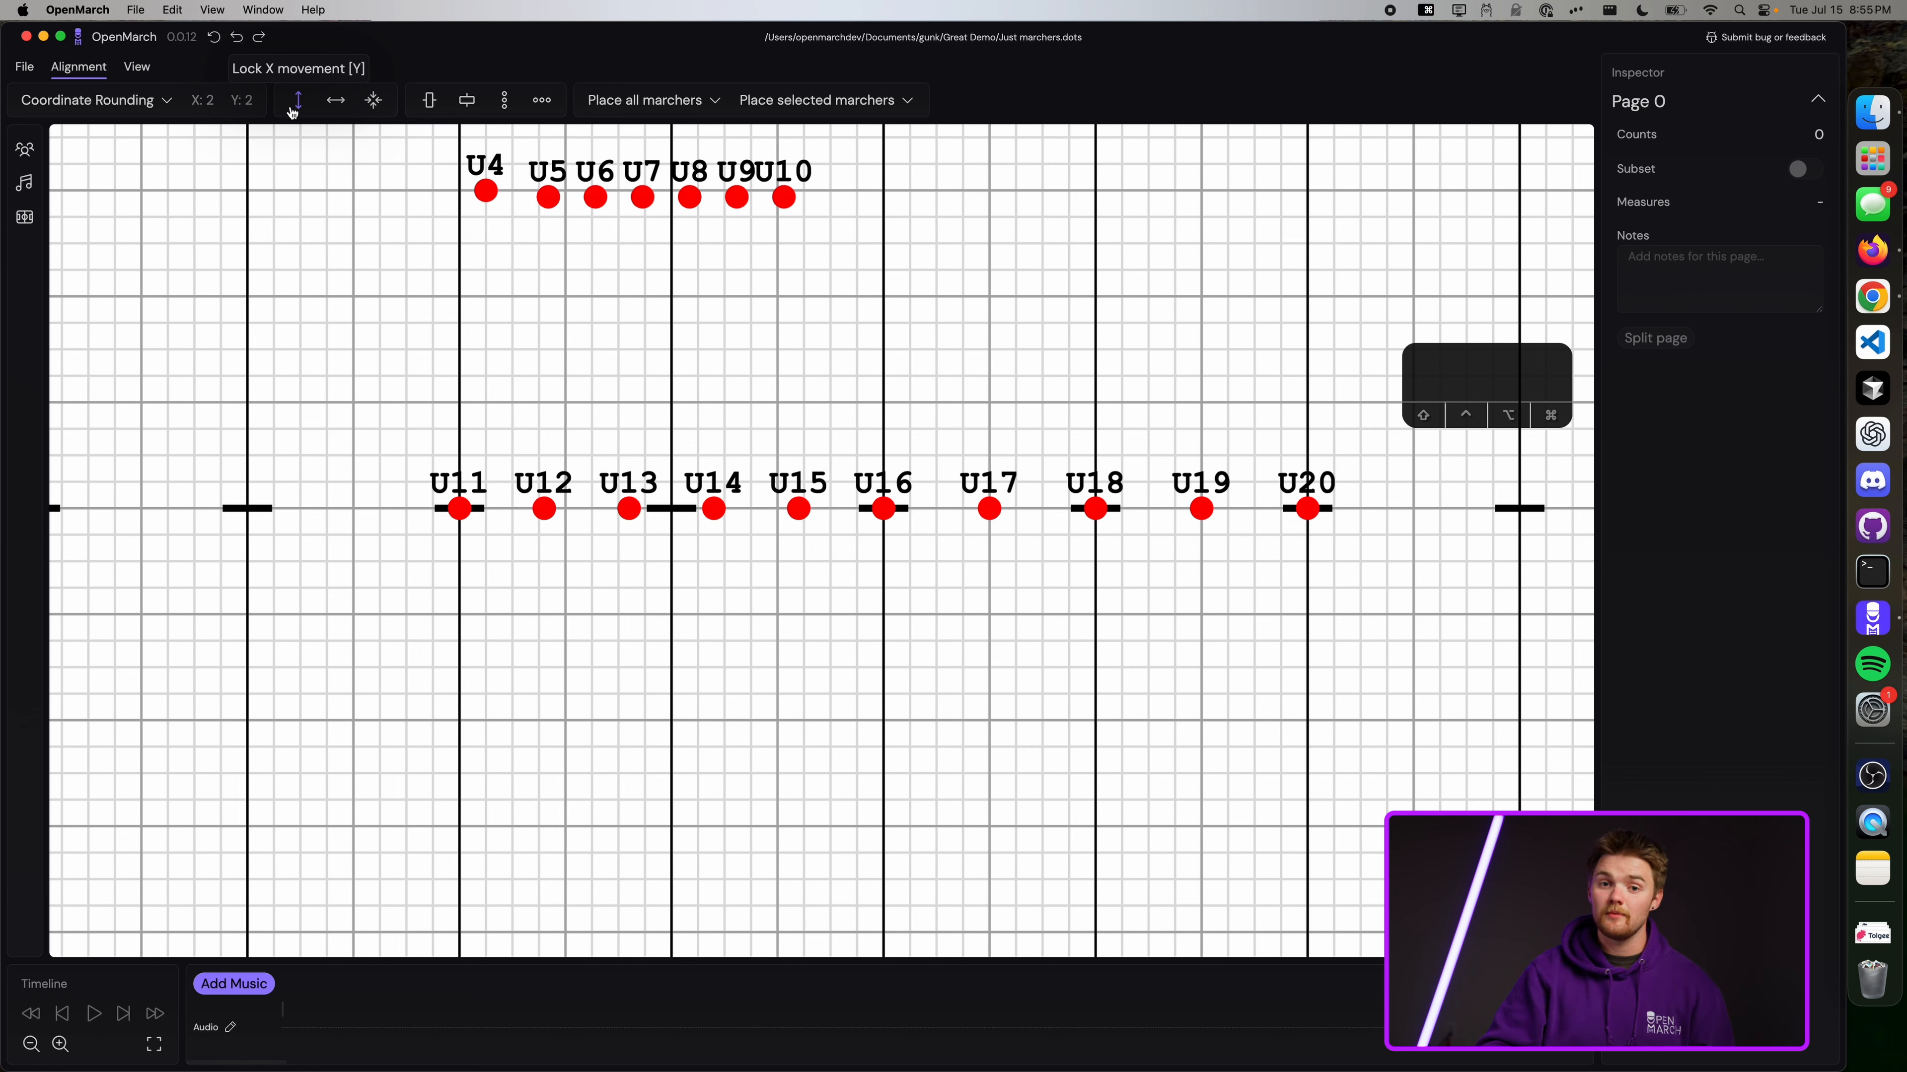
Drag the U11–U20 row down the field and snap it to the grid.
scroll(564, 581, up, 5)
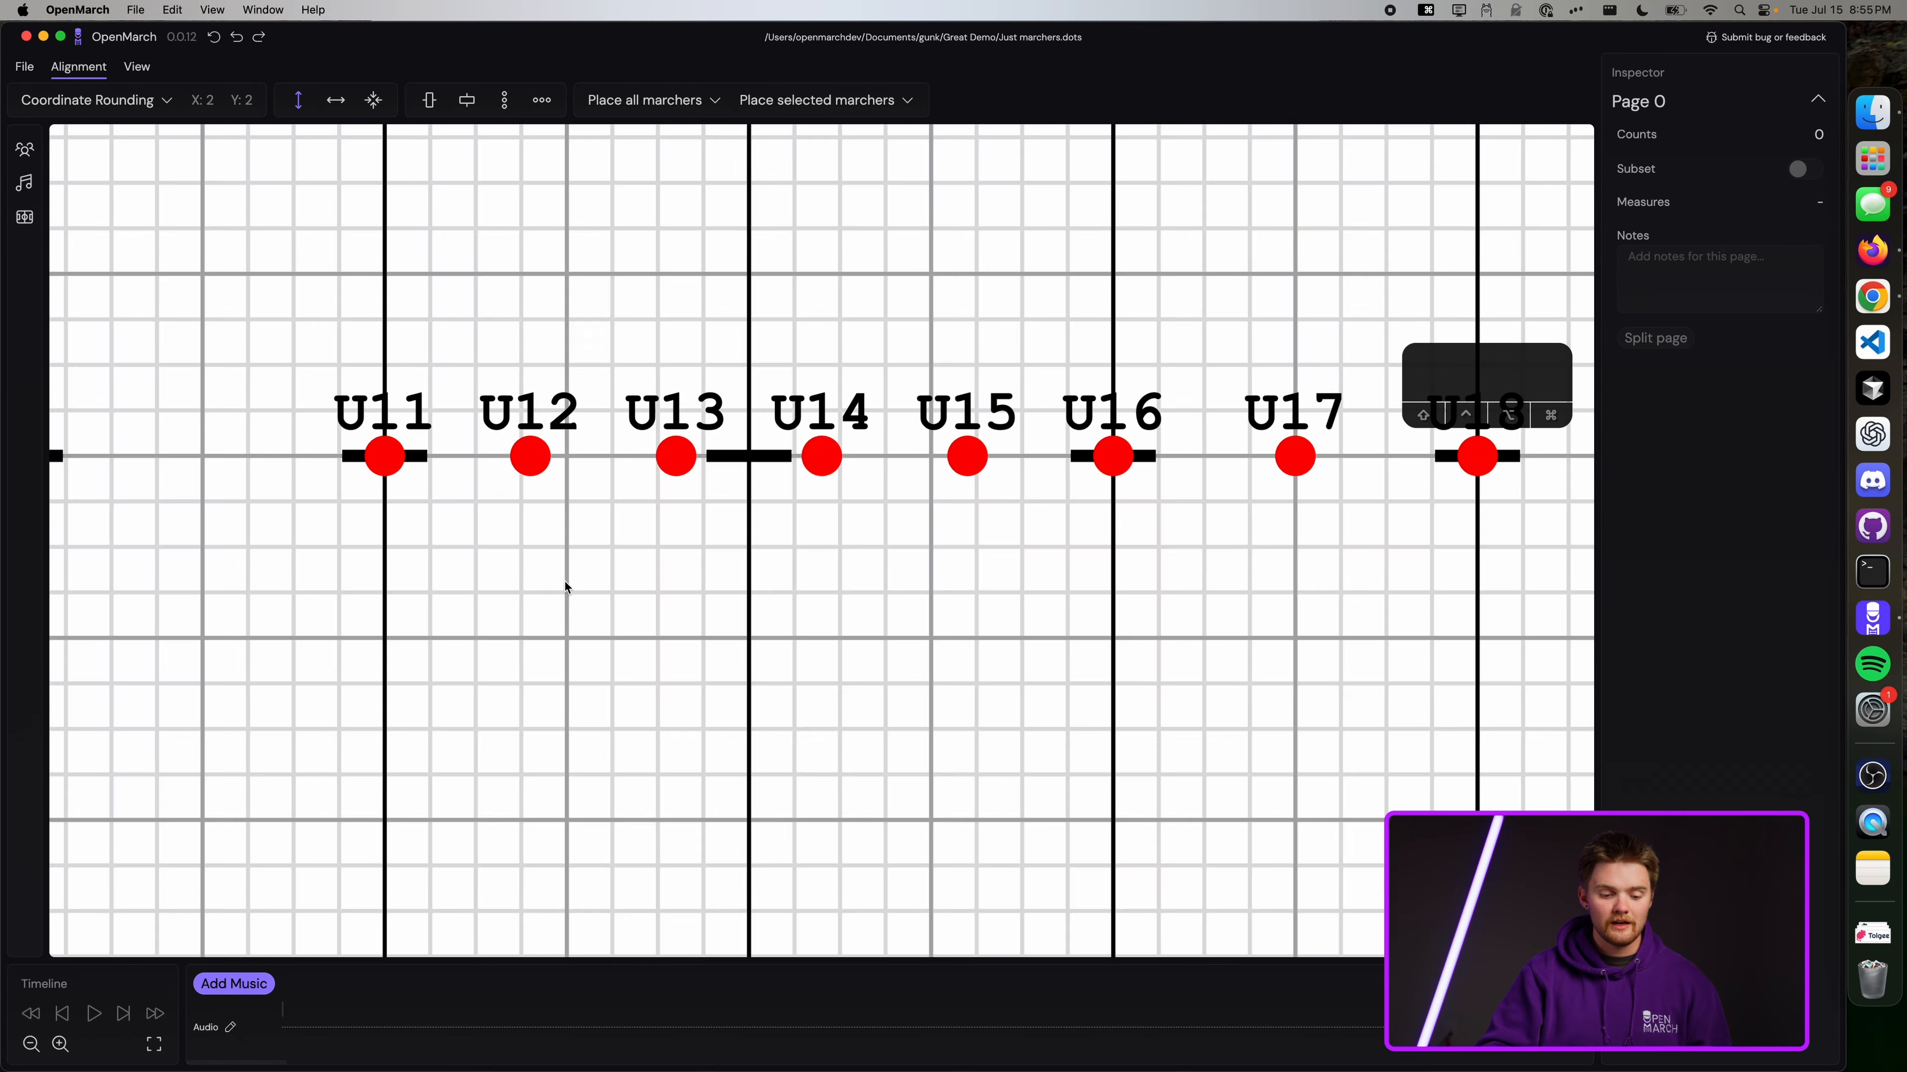
drag(364, 446, 371, 407)
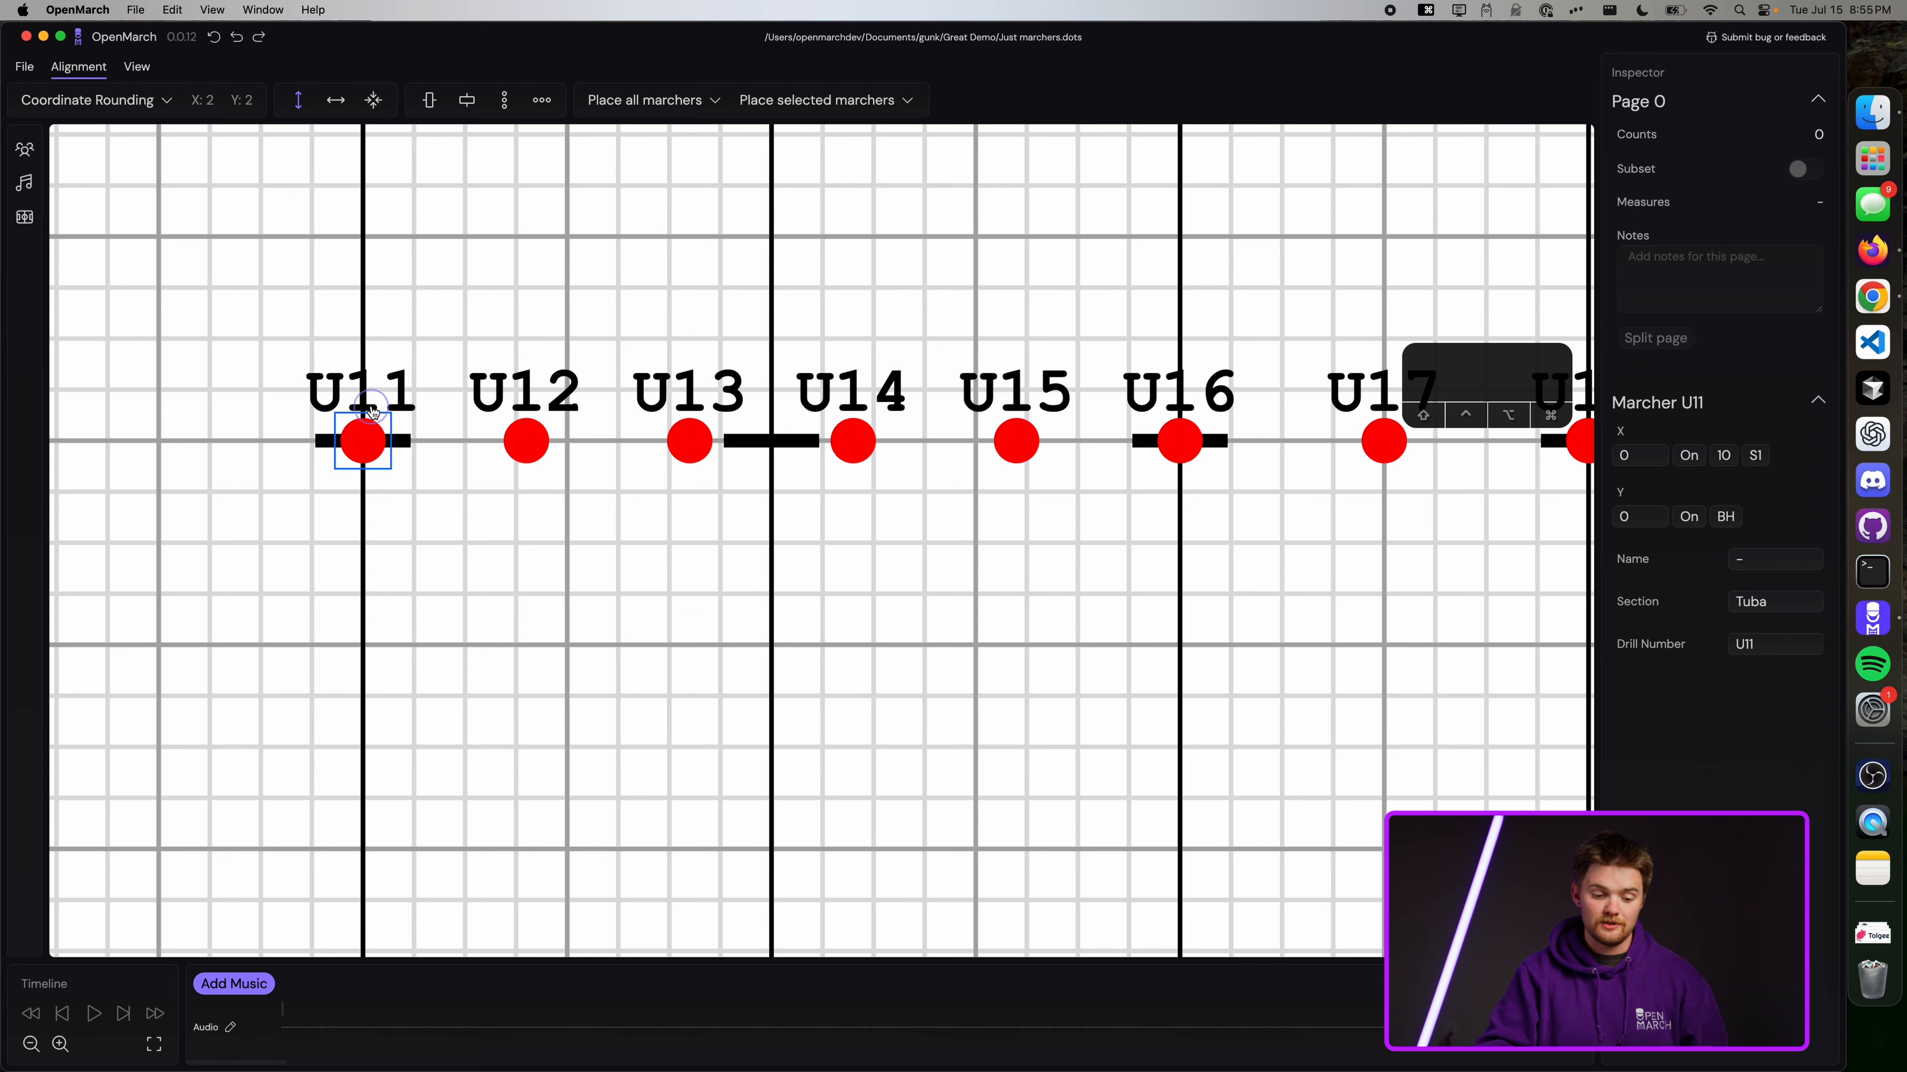
scroll(373, 407, down, 4)
scroll(373, 409, down, 3)
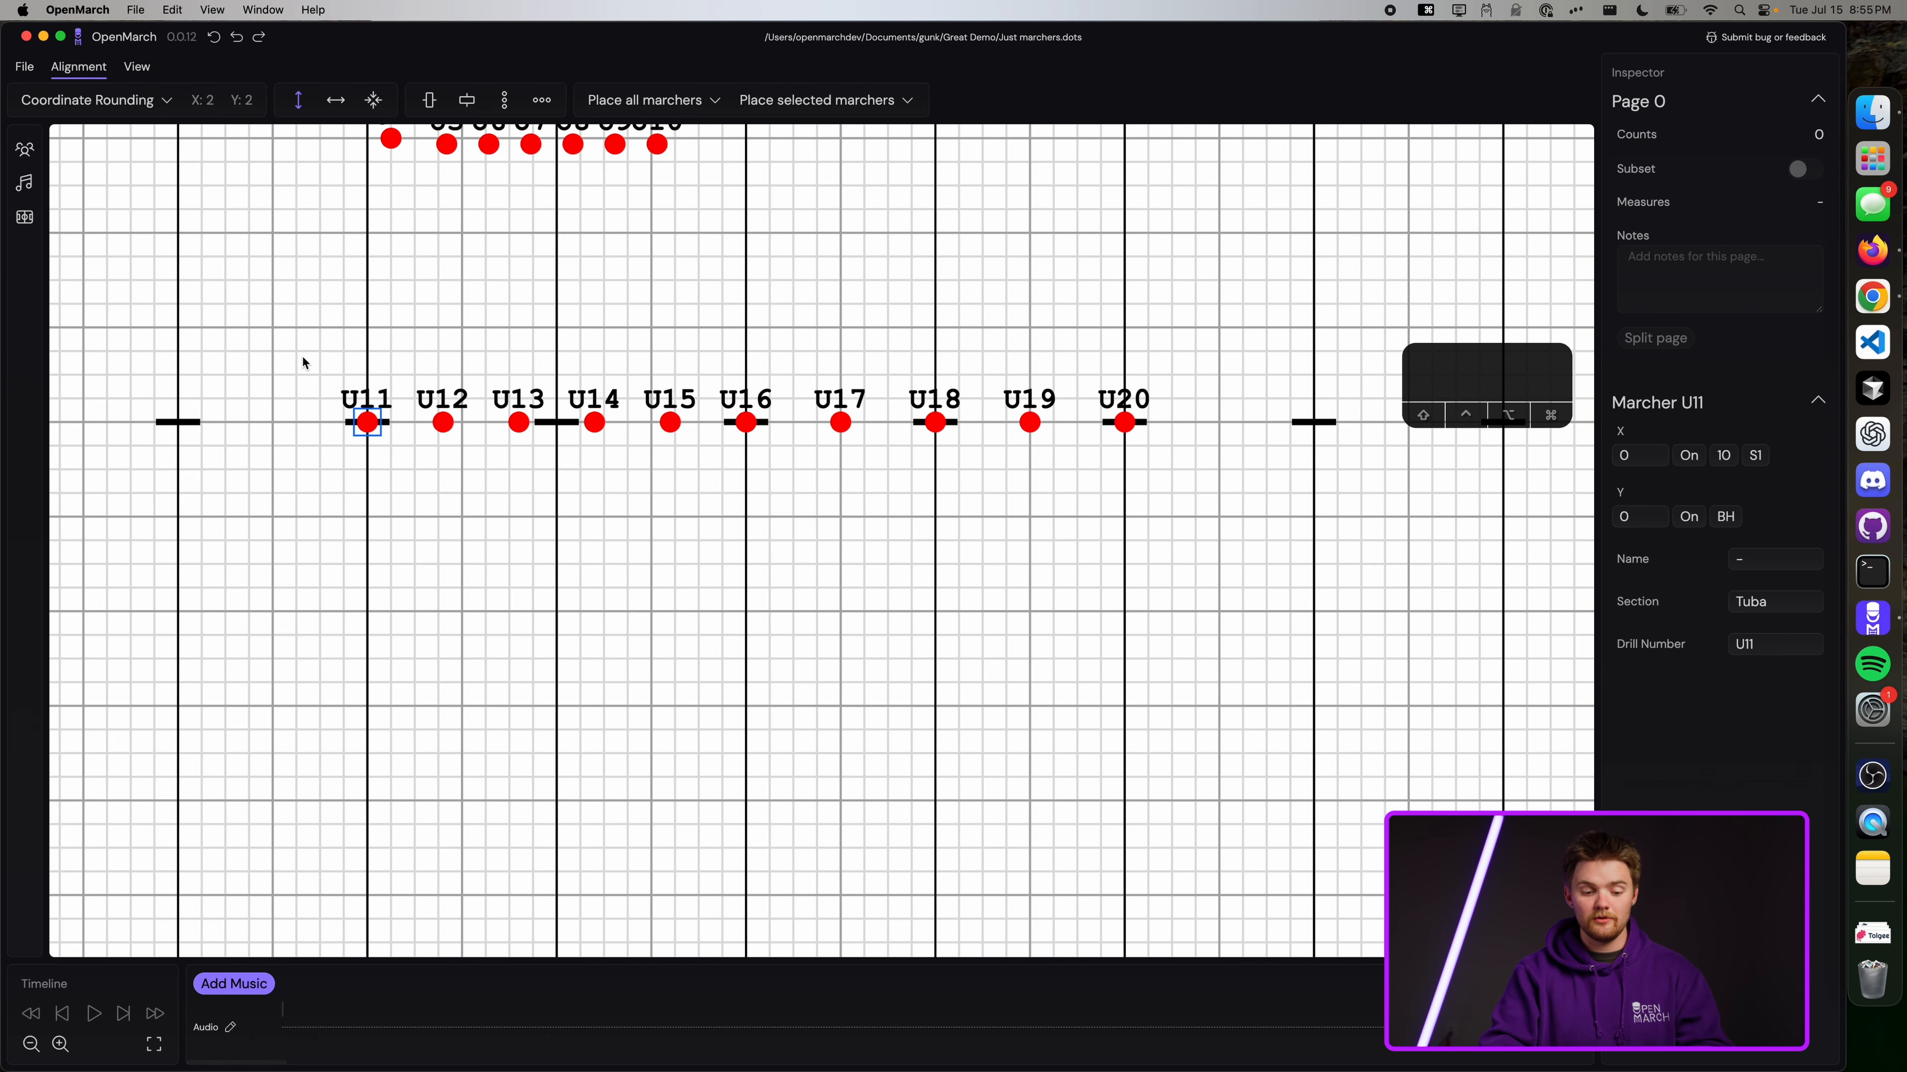
drag(301, 356, 1200, 482)
drag(1063, 424, 1065, 615)
key(1)
click(1120, 455)
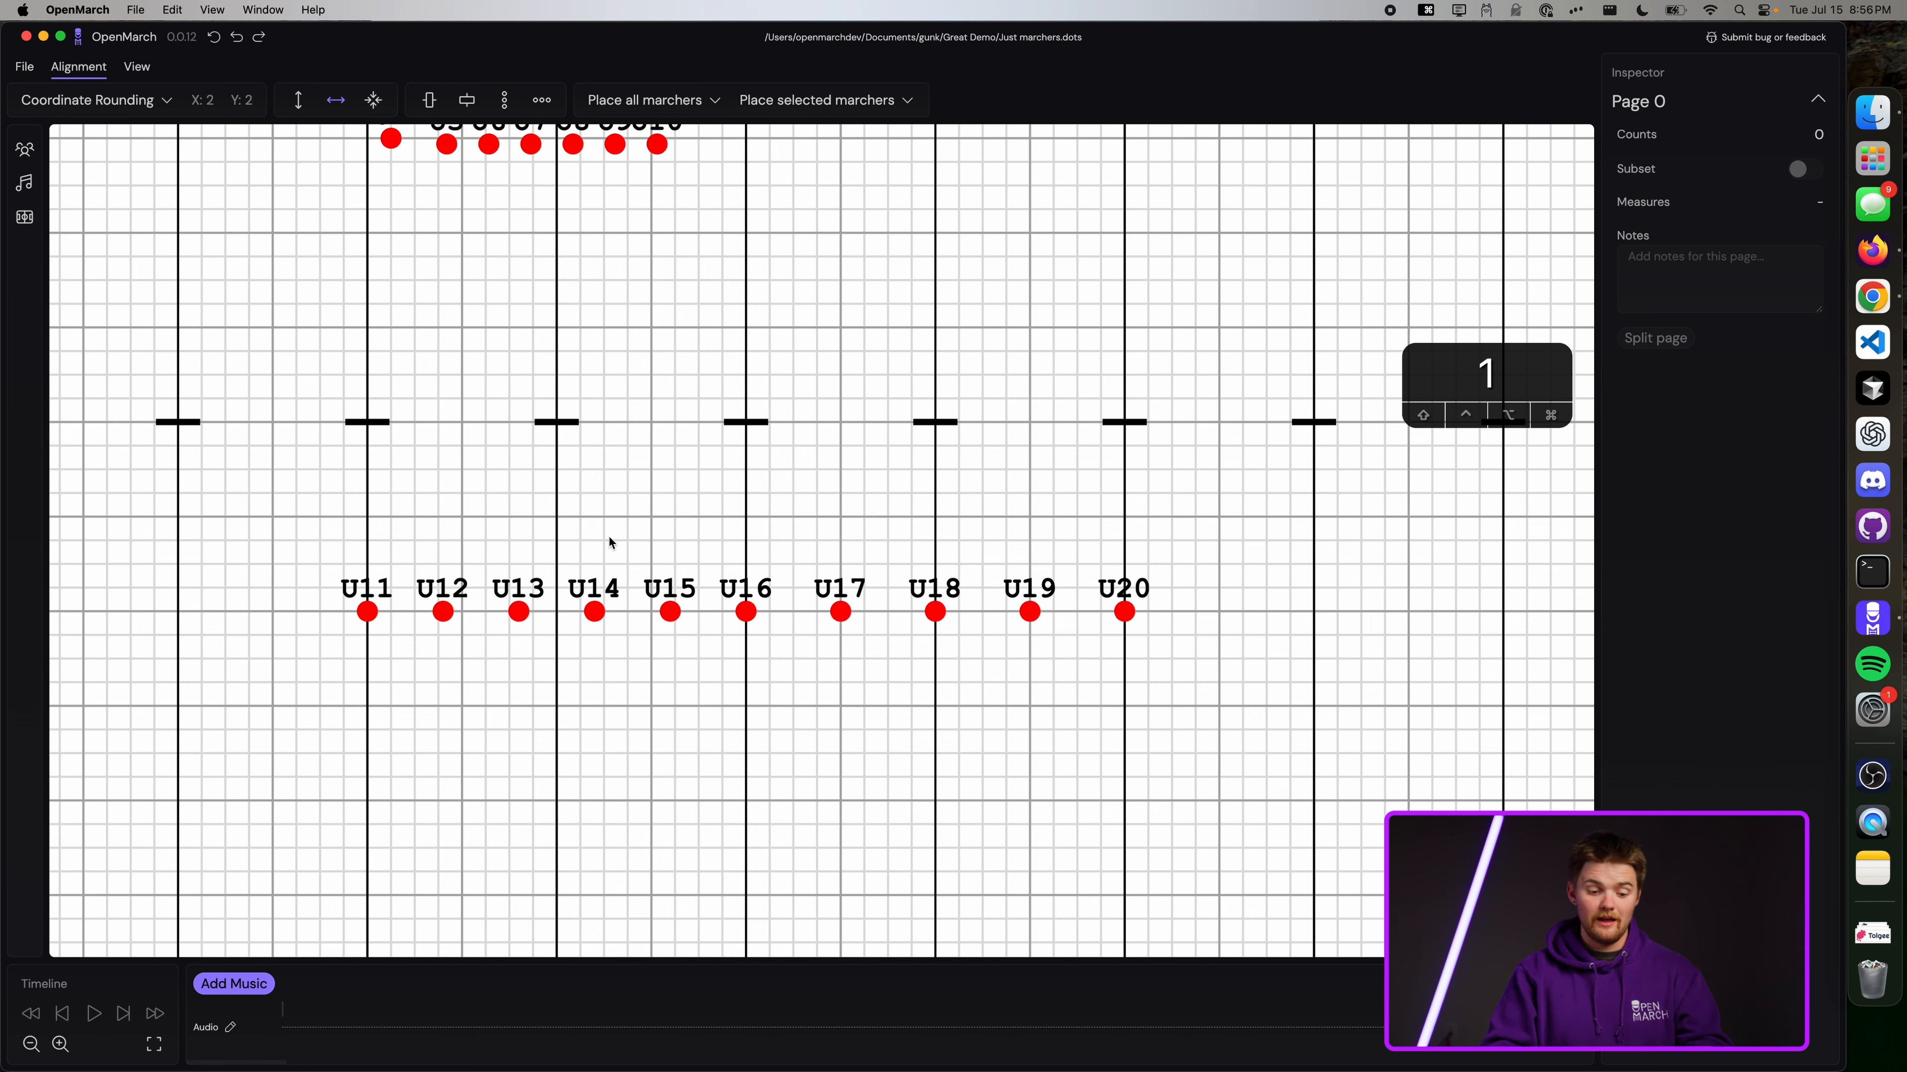
Select all twenty marchers, shift them right, then undo that move.
key(super+a)
drag(367, 613, 497, 542)
key(super+z)
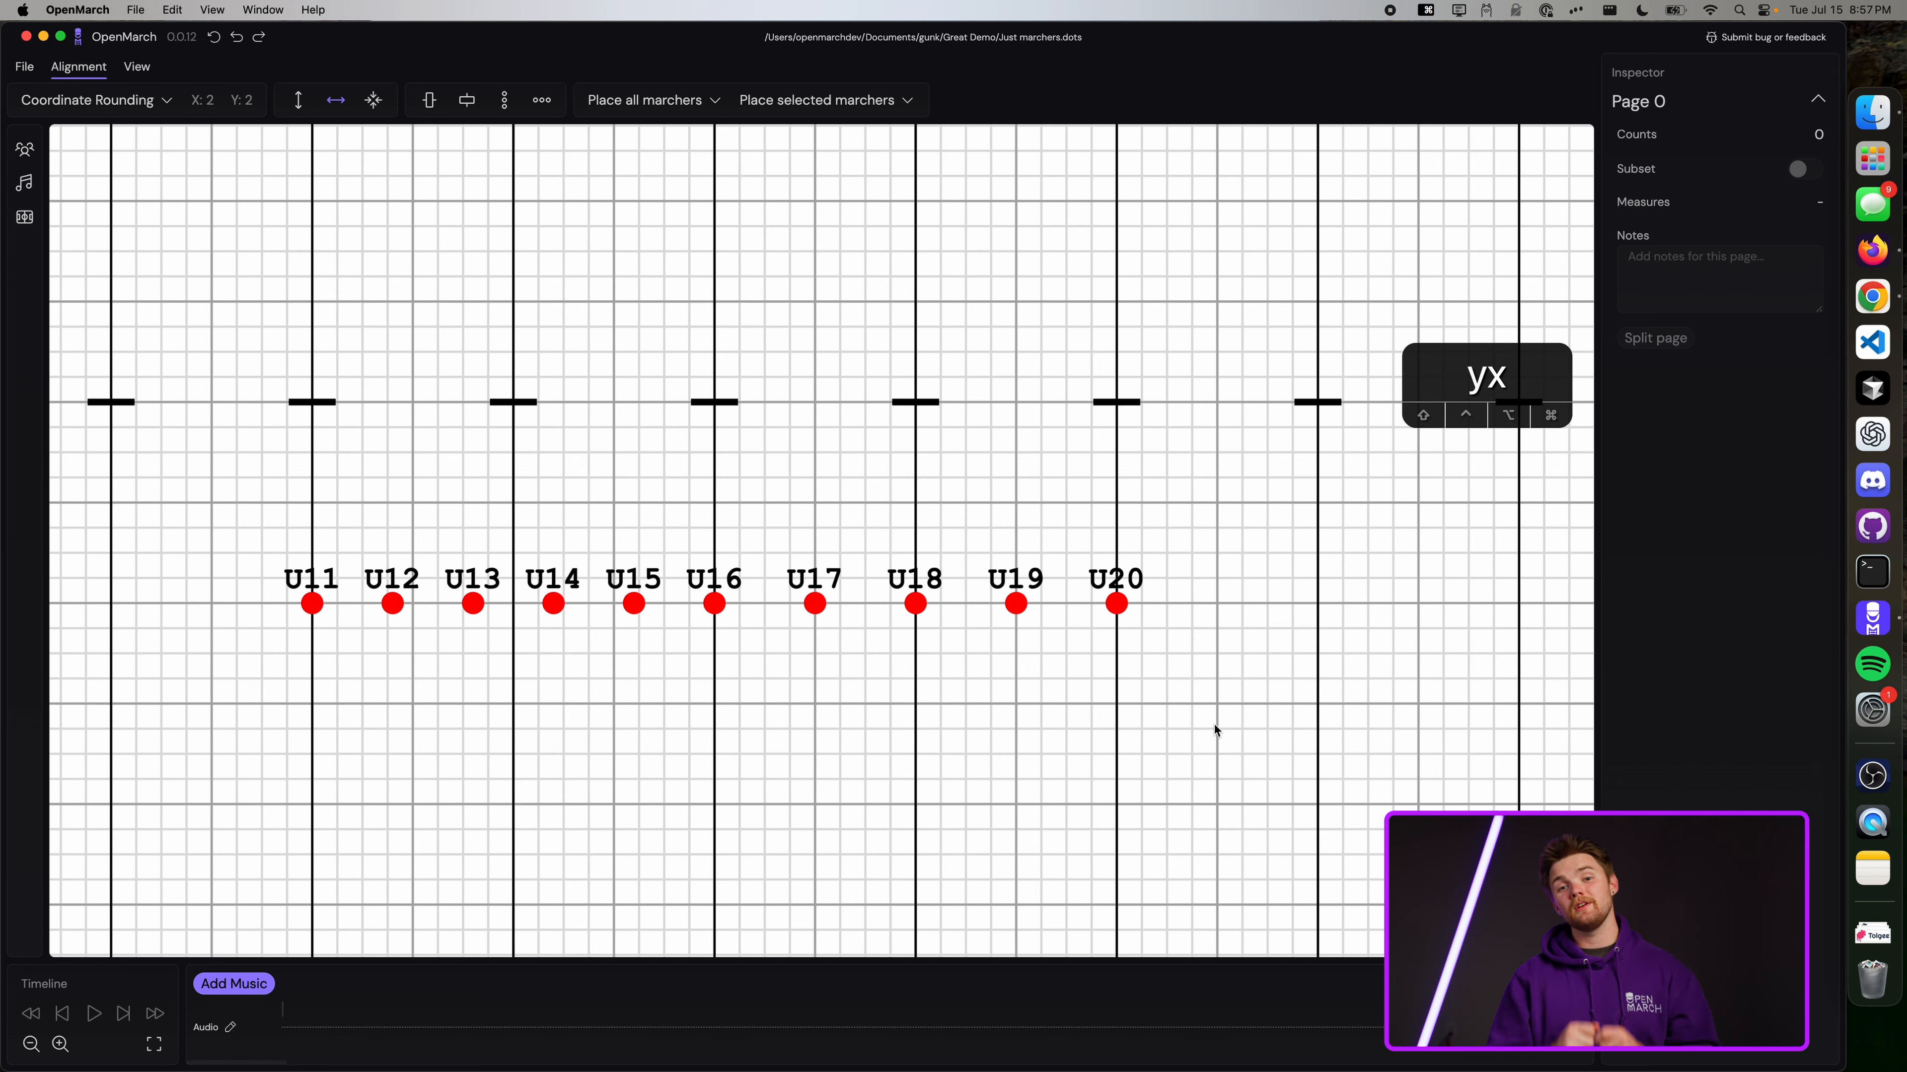
Rotate the U11–U20 row to a 45° diagonal.
drag(1289, 739, 225, 422)
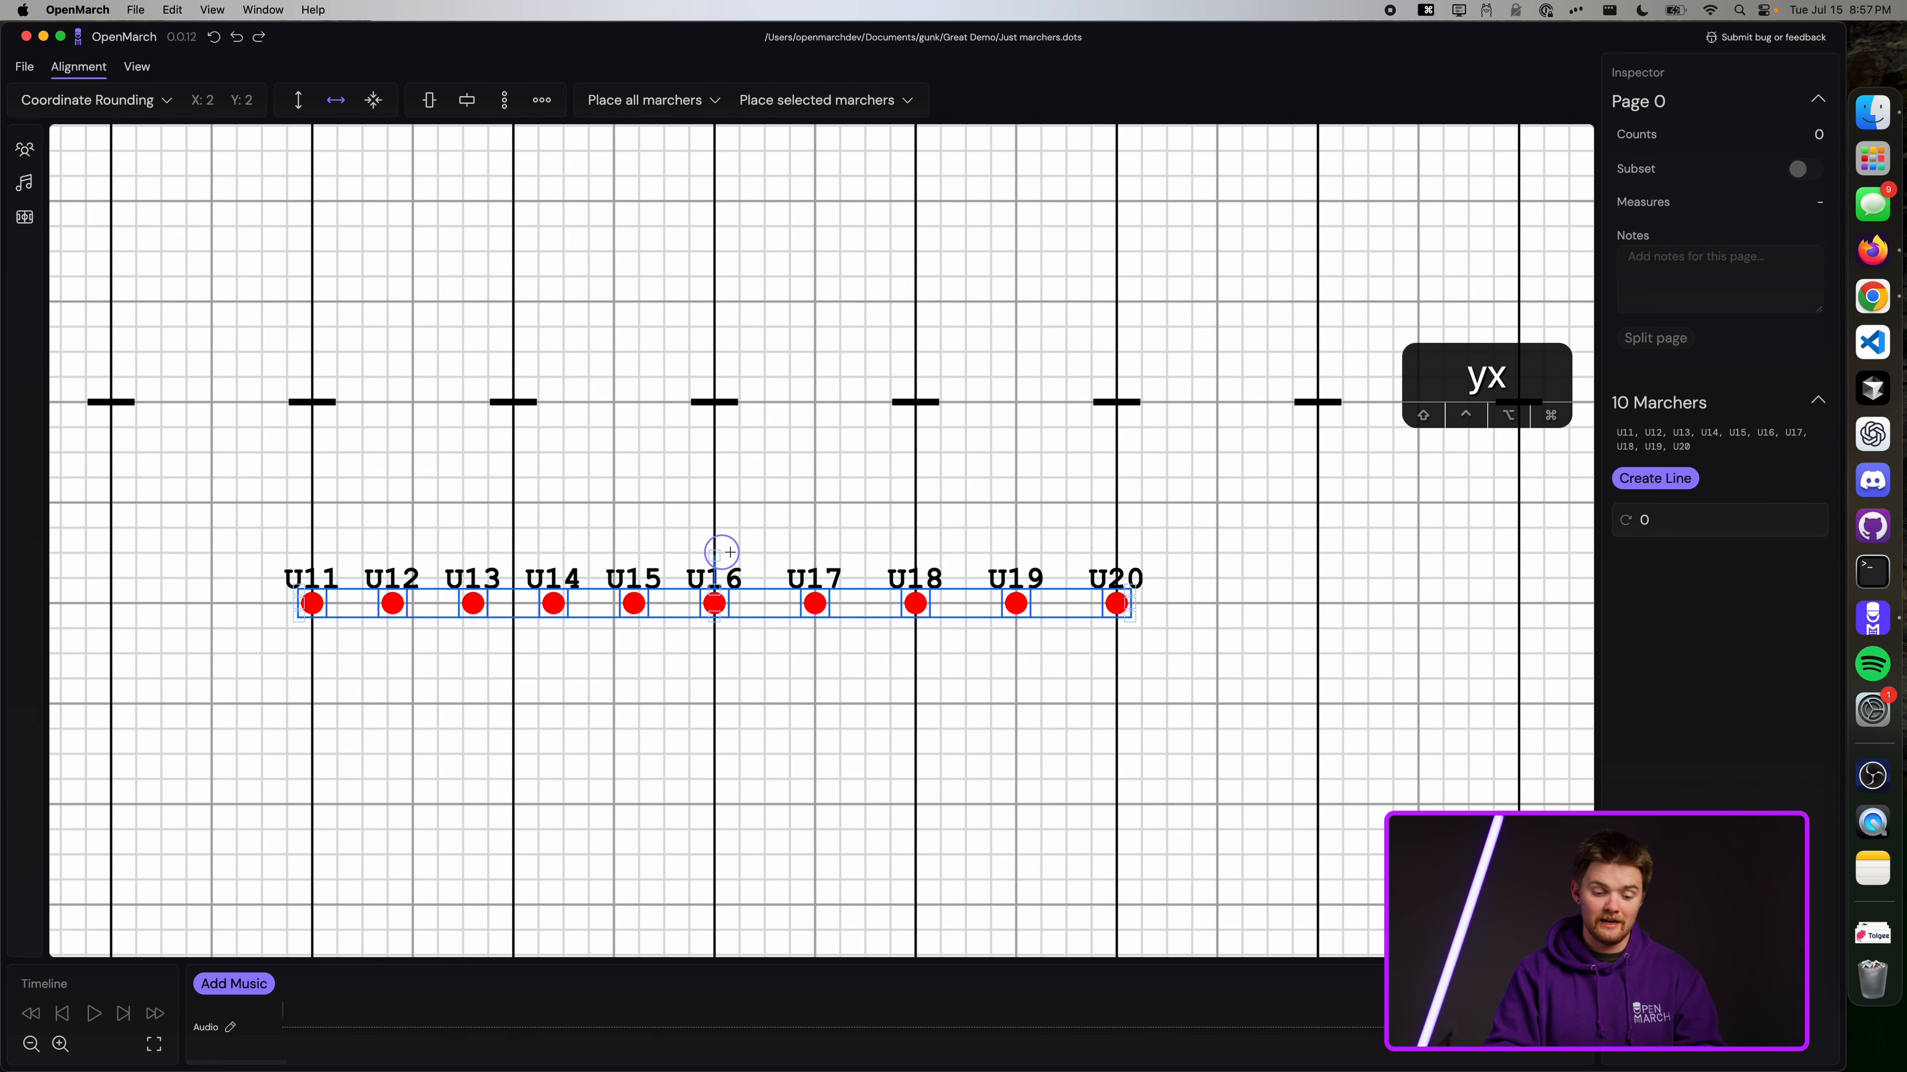
drag(714, 555, 757, 541)
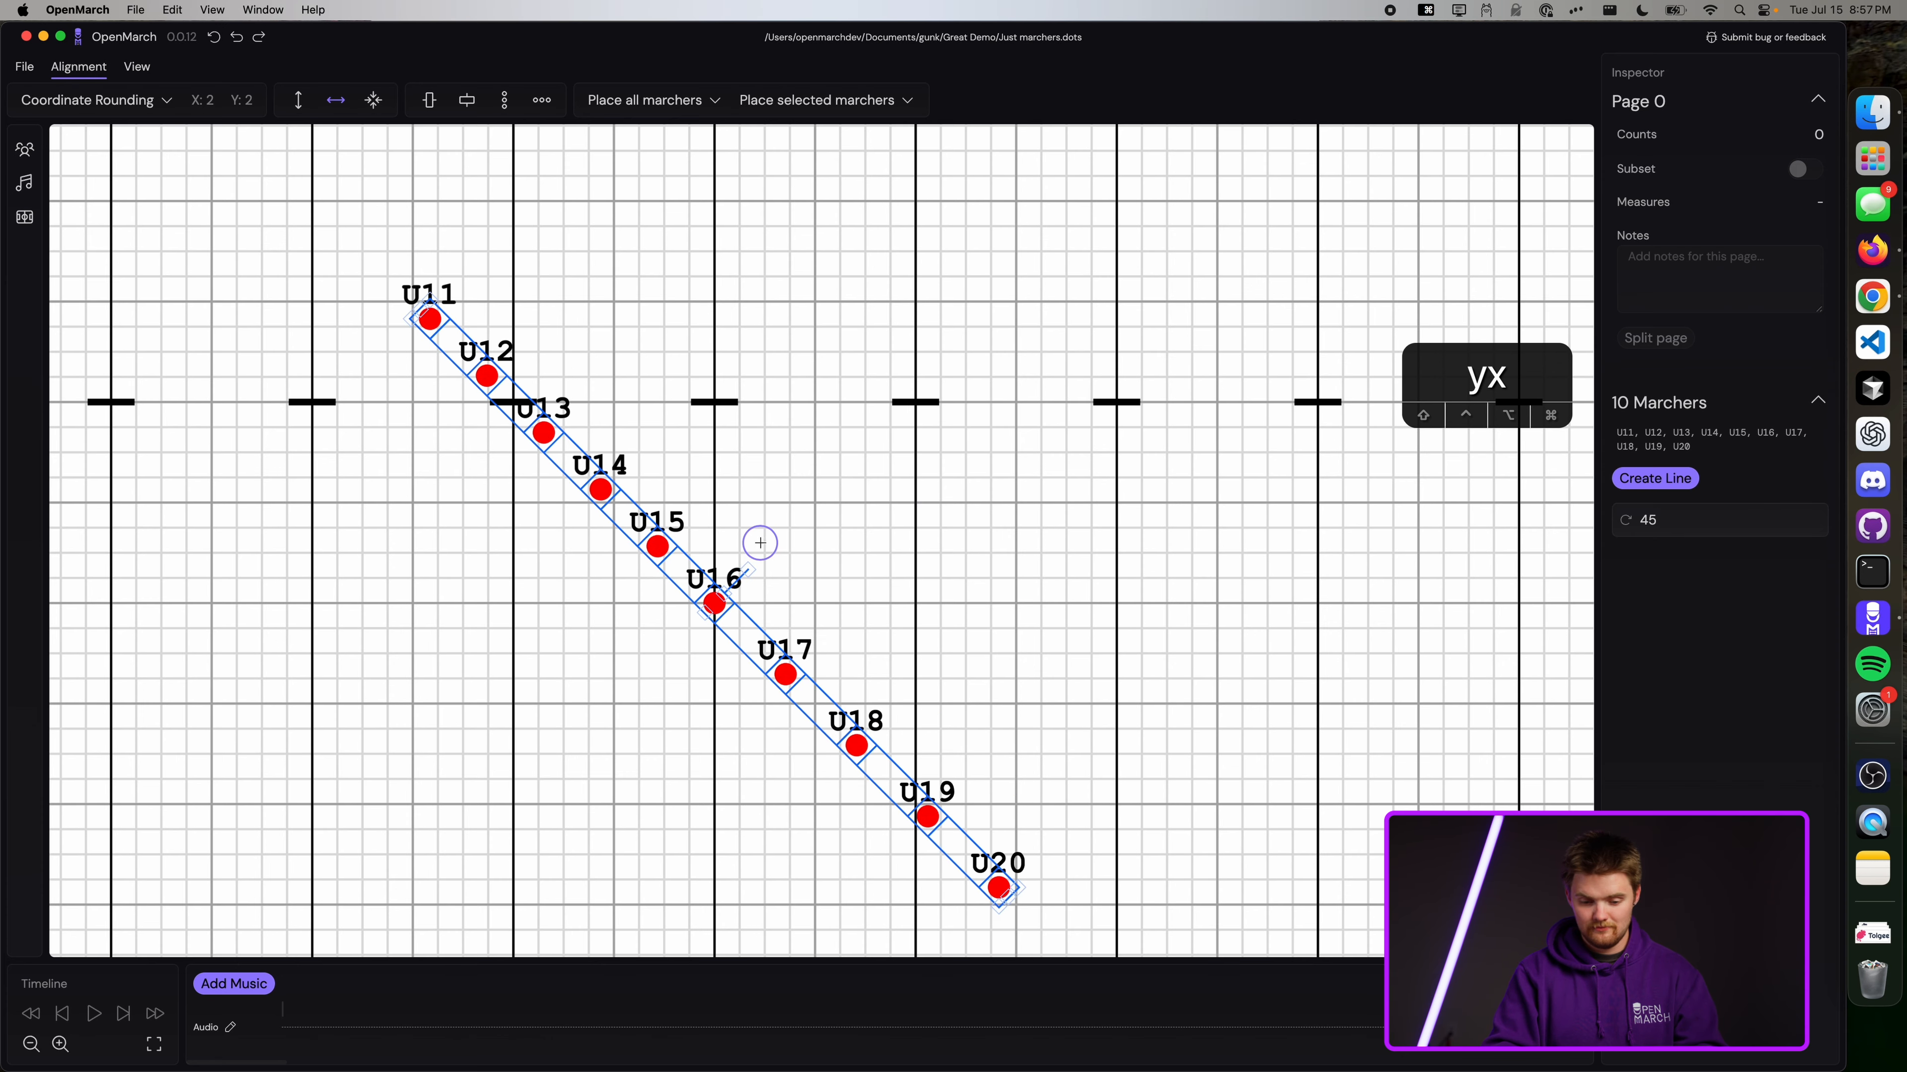
click(935, 482)
Distribute the ten diagonal marchers evenly from top to bottom.
scroll(935, 482, down, 3)
scroll(934, 478, down, 3)
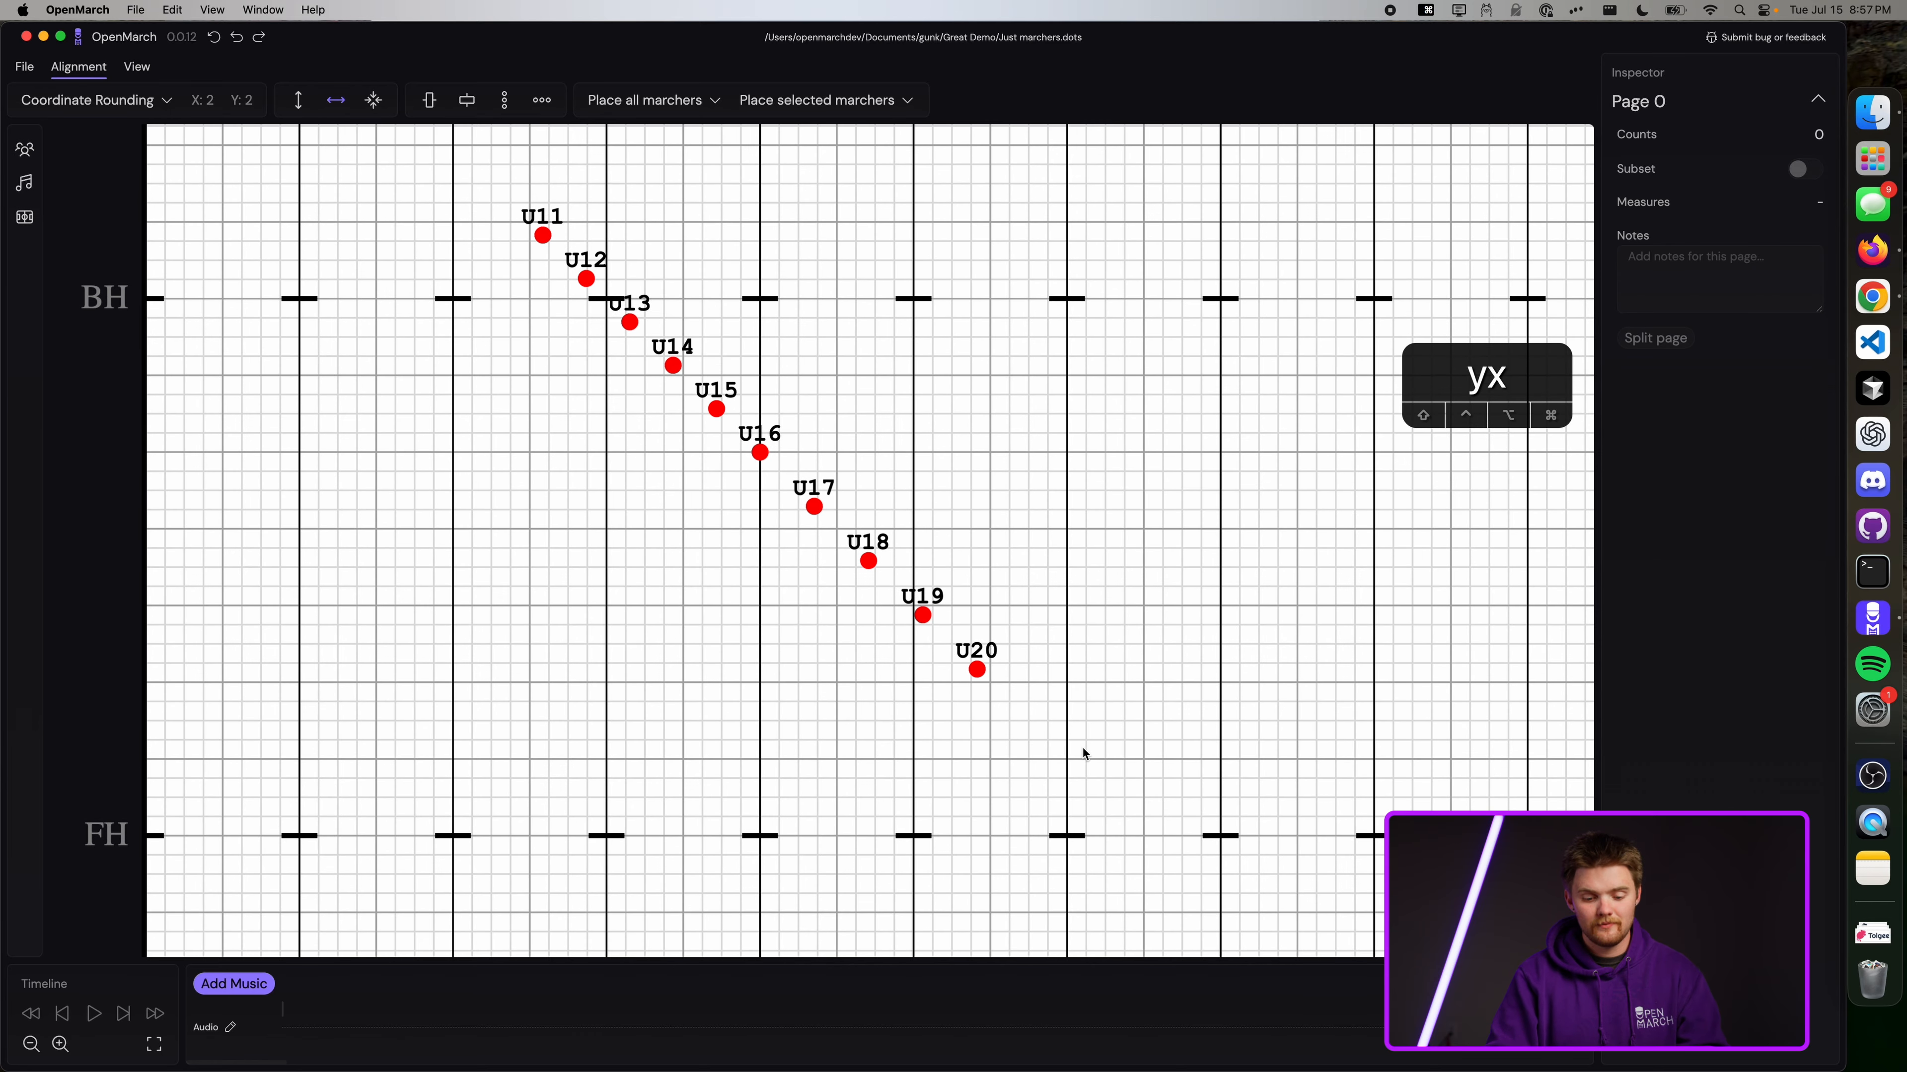
mouse_move(1086, 750)
mouse_down()
mouse_move(534, 252)
mouse_move(869, 462)
mouse_move(1088, 718)
mouse_move(484, 243)
mouse_move(463, 196)
mouse_up()
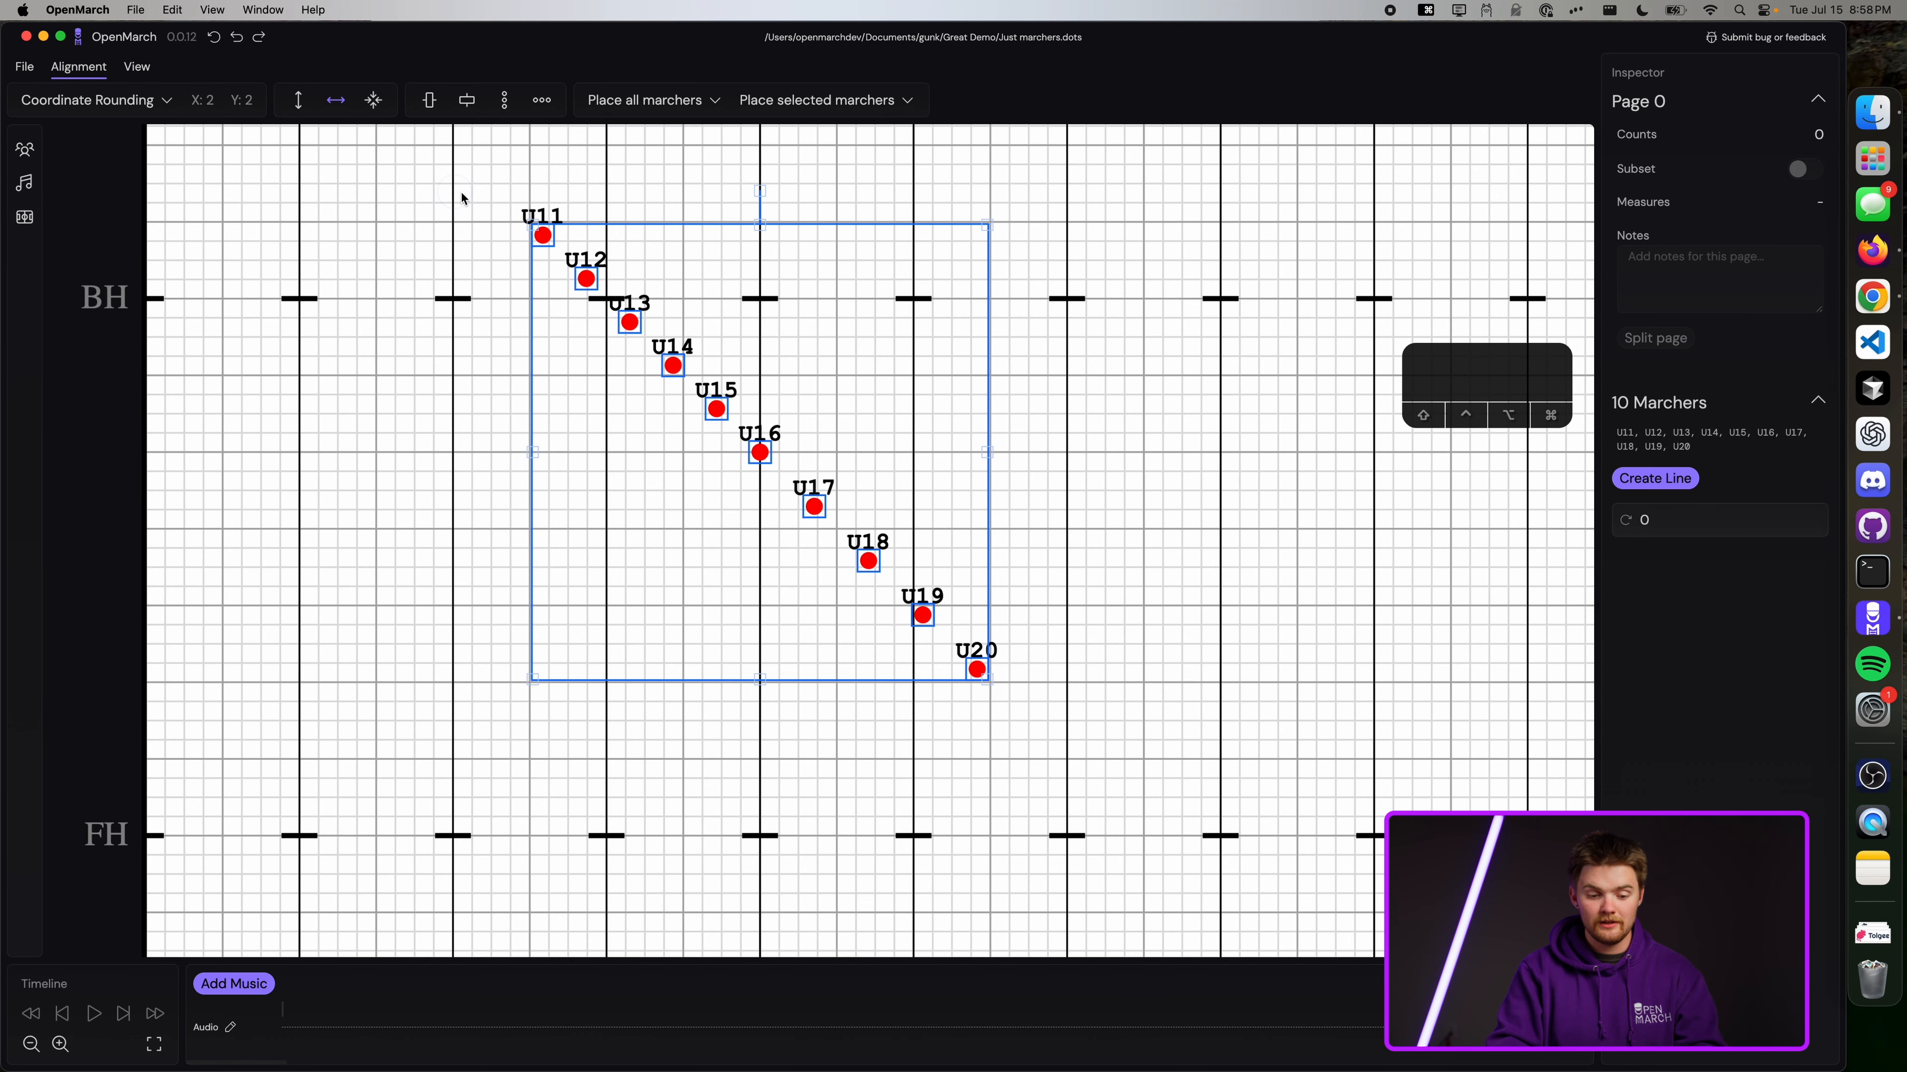
click(499, 109)
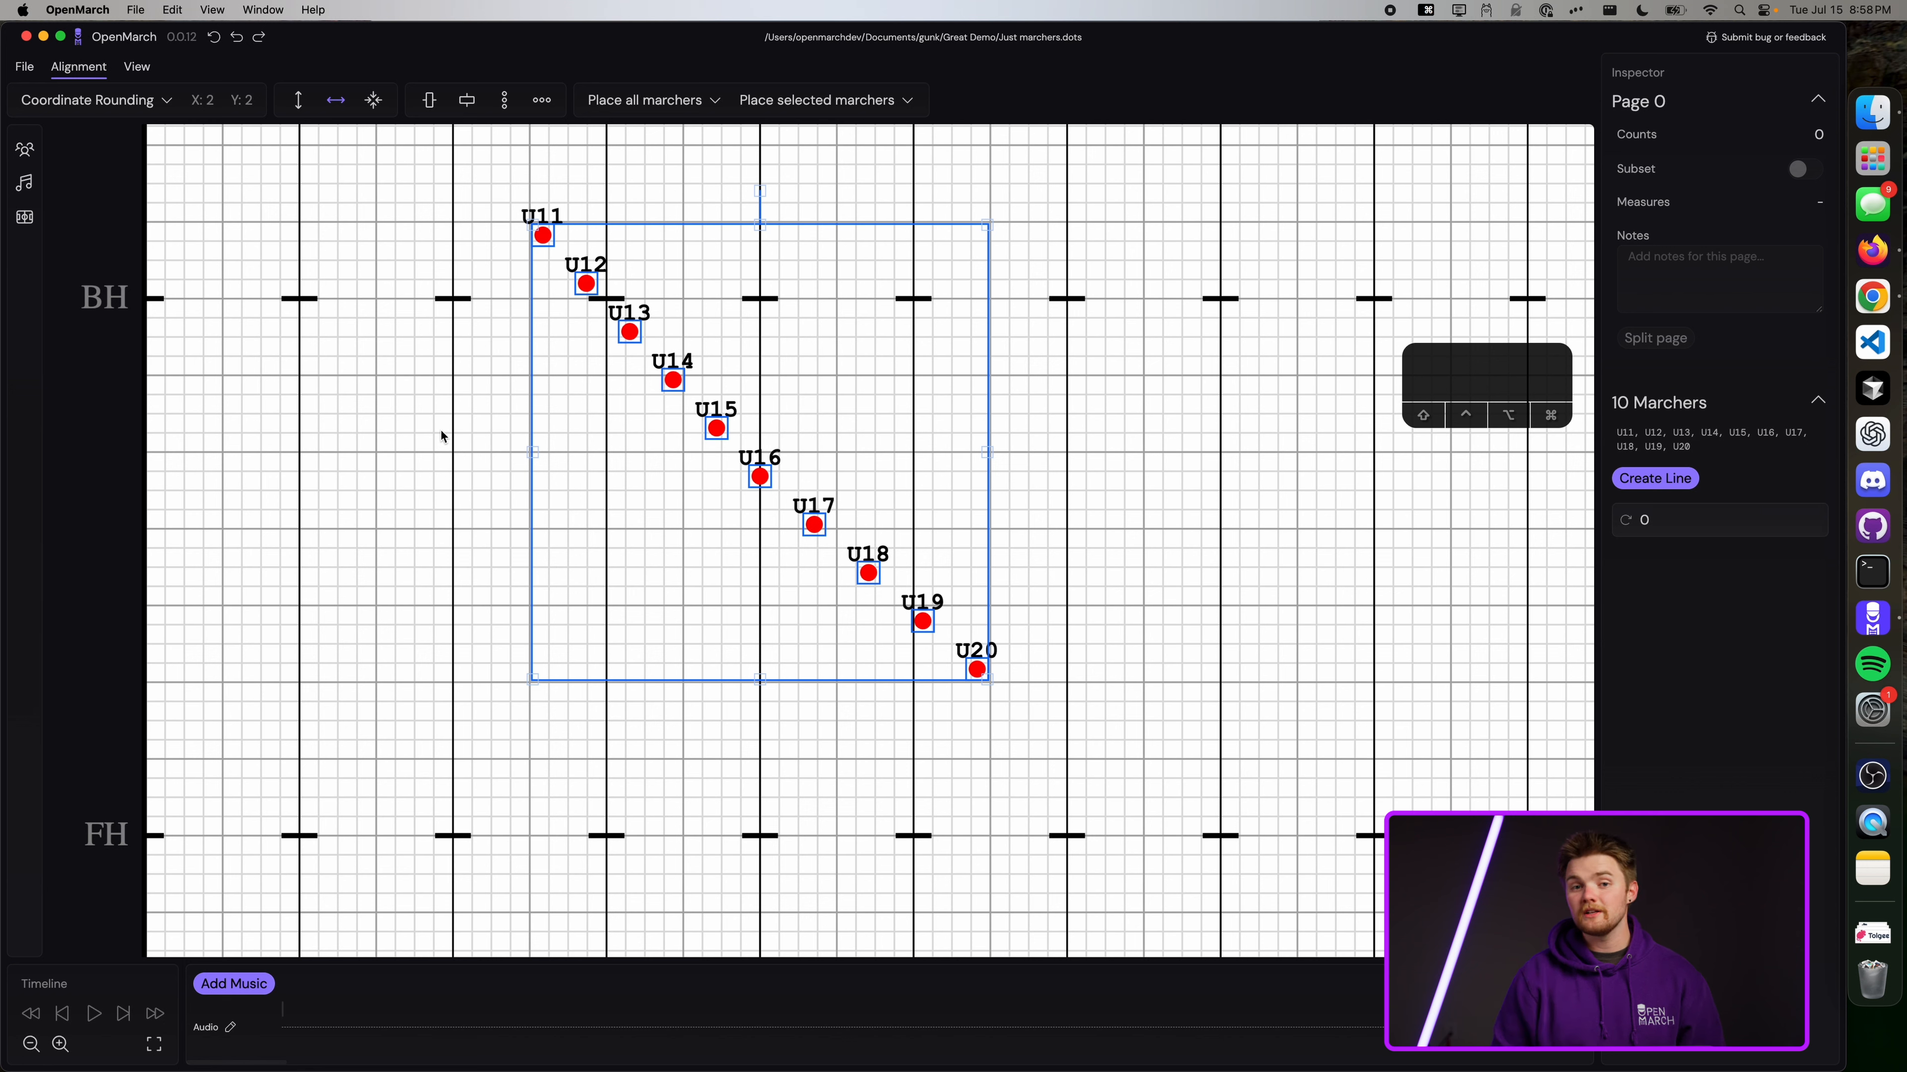
Preview aligning U11–U20 into a vertical column, undoing it each time.
click(466, 104)
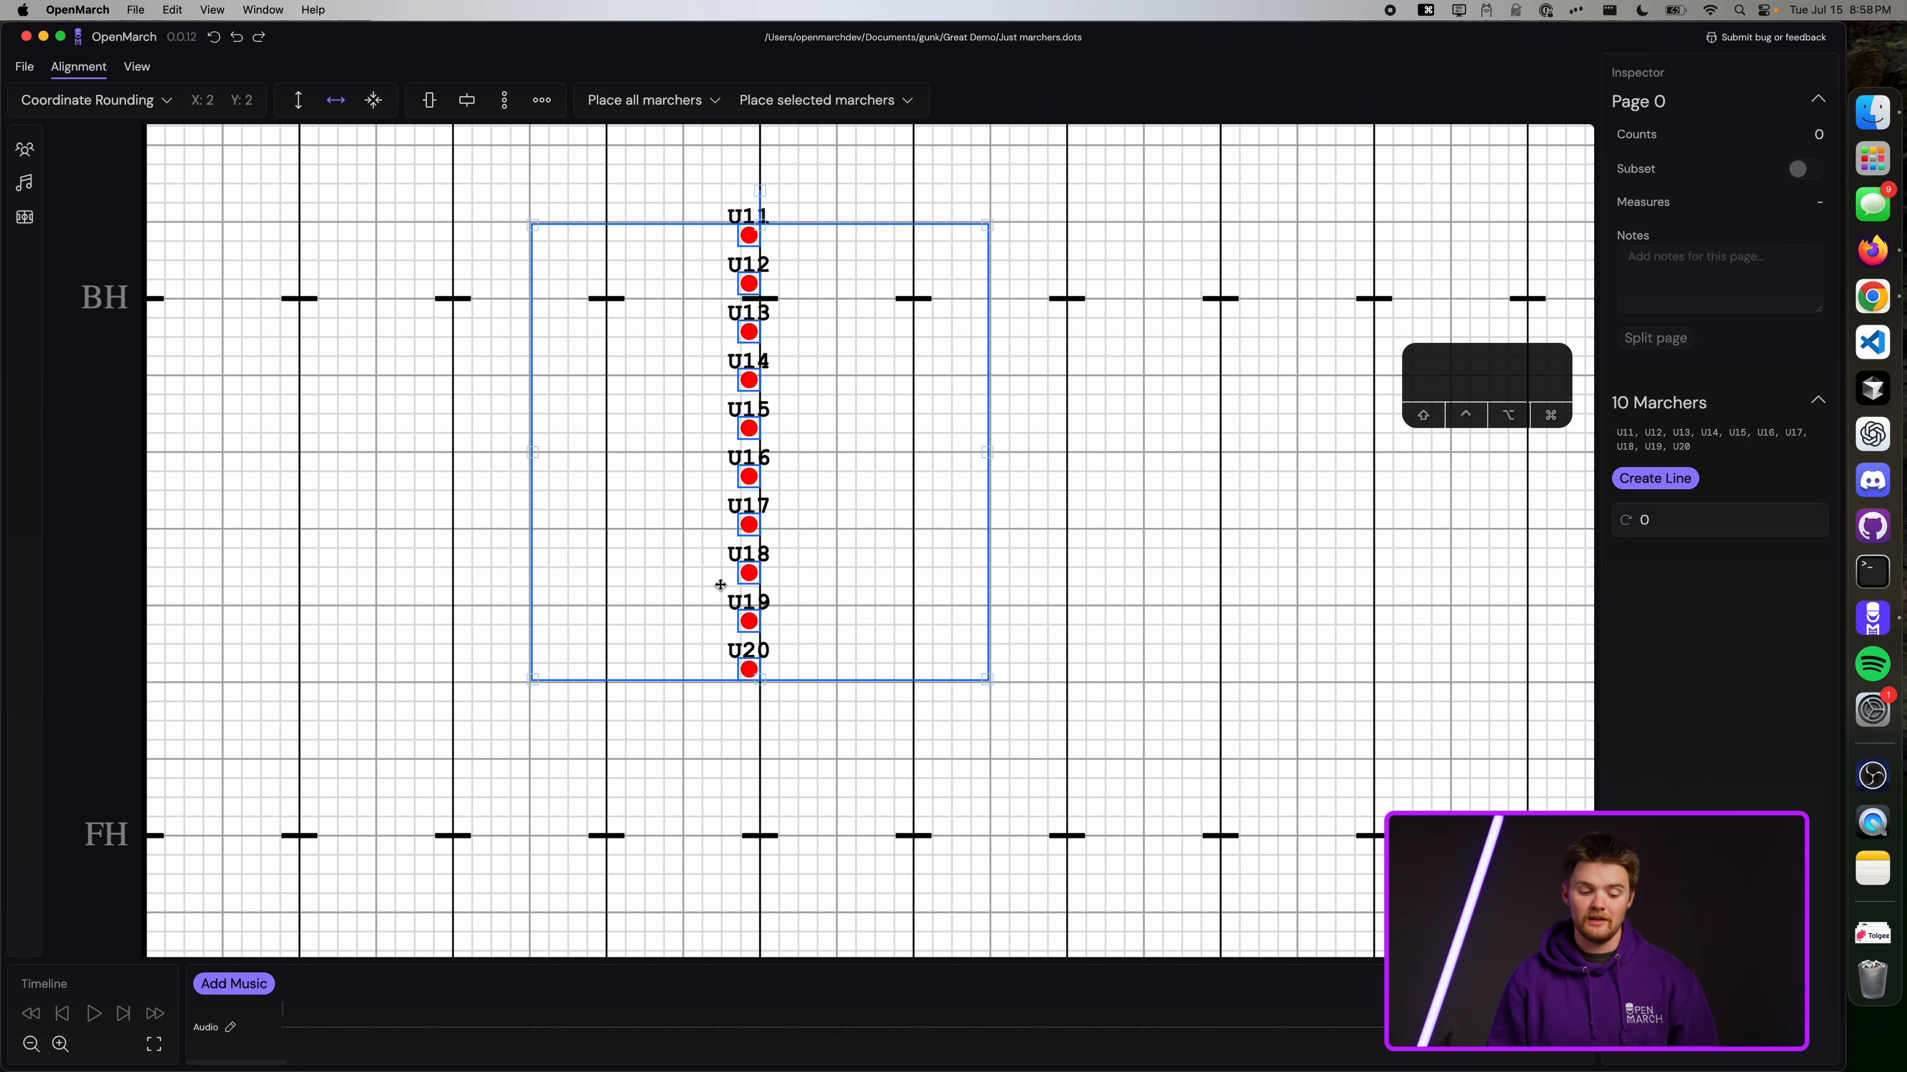
key(super+z)
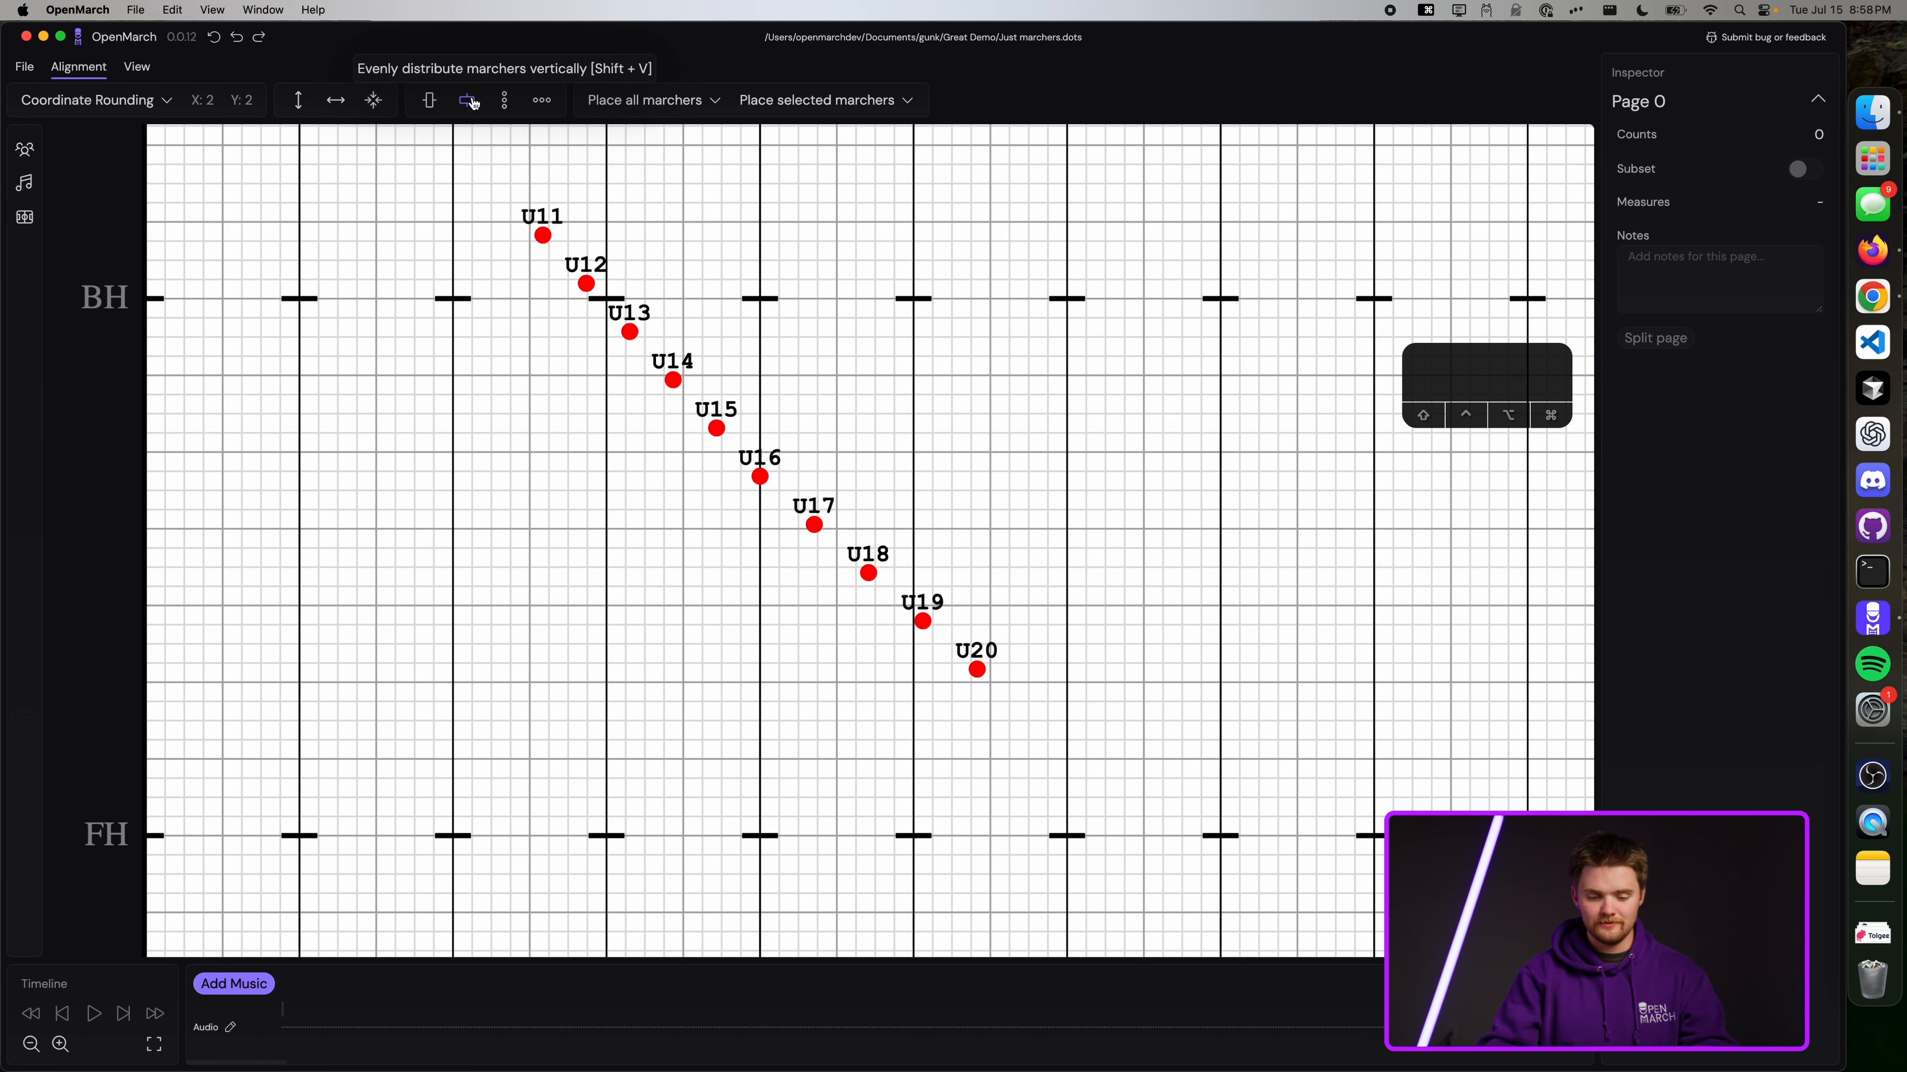
drag(1106, 740, 480, 175)
key(v)
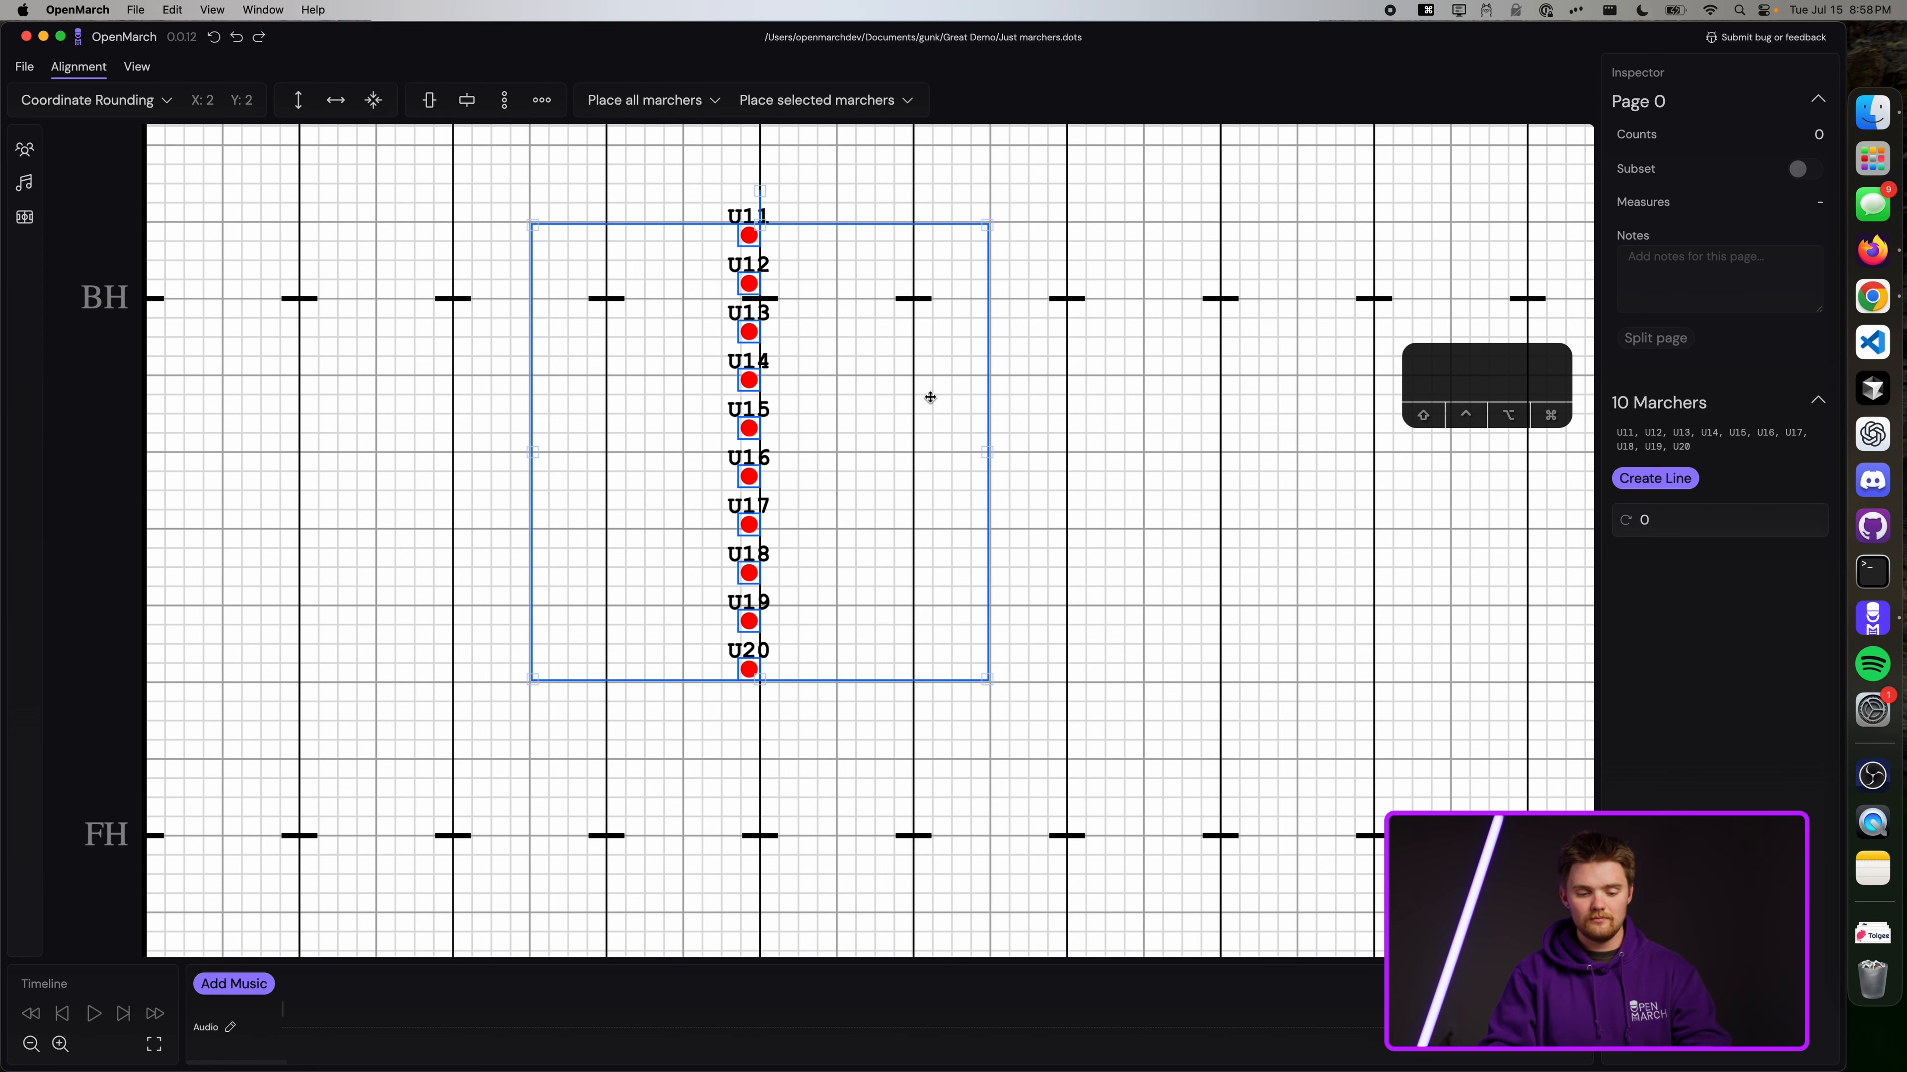
key(super+z)
Preview aligning the ten marchers into a horizontal row with Alt+V, then undo to the diagonal.
drag(1073, 727, 473, 196)
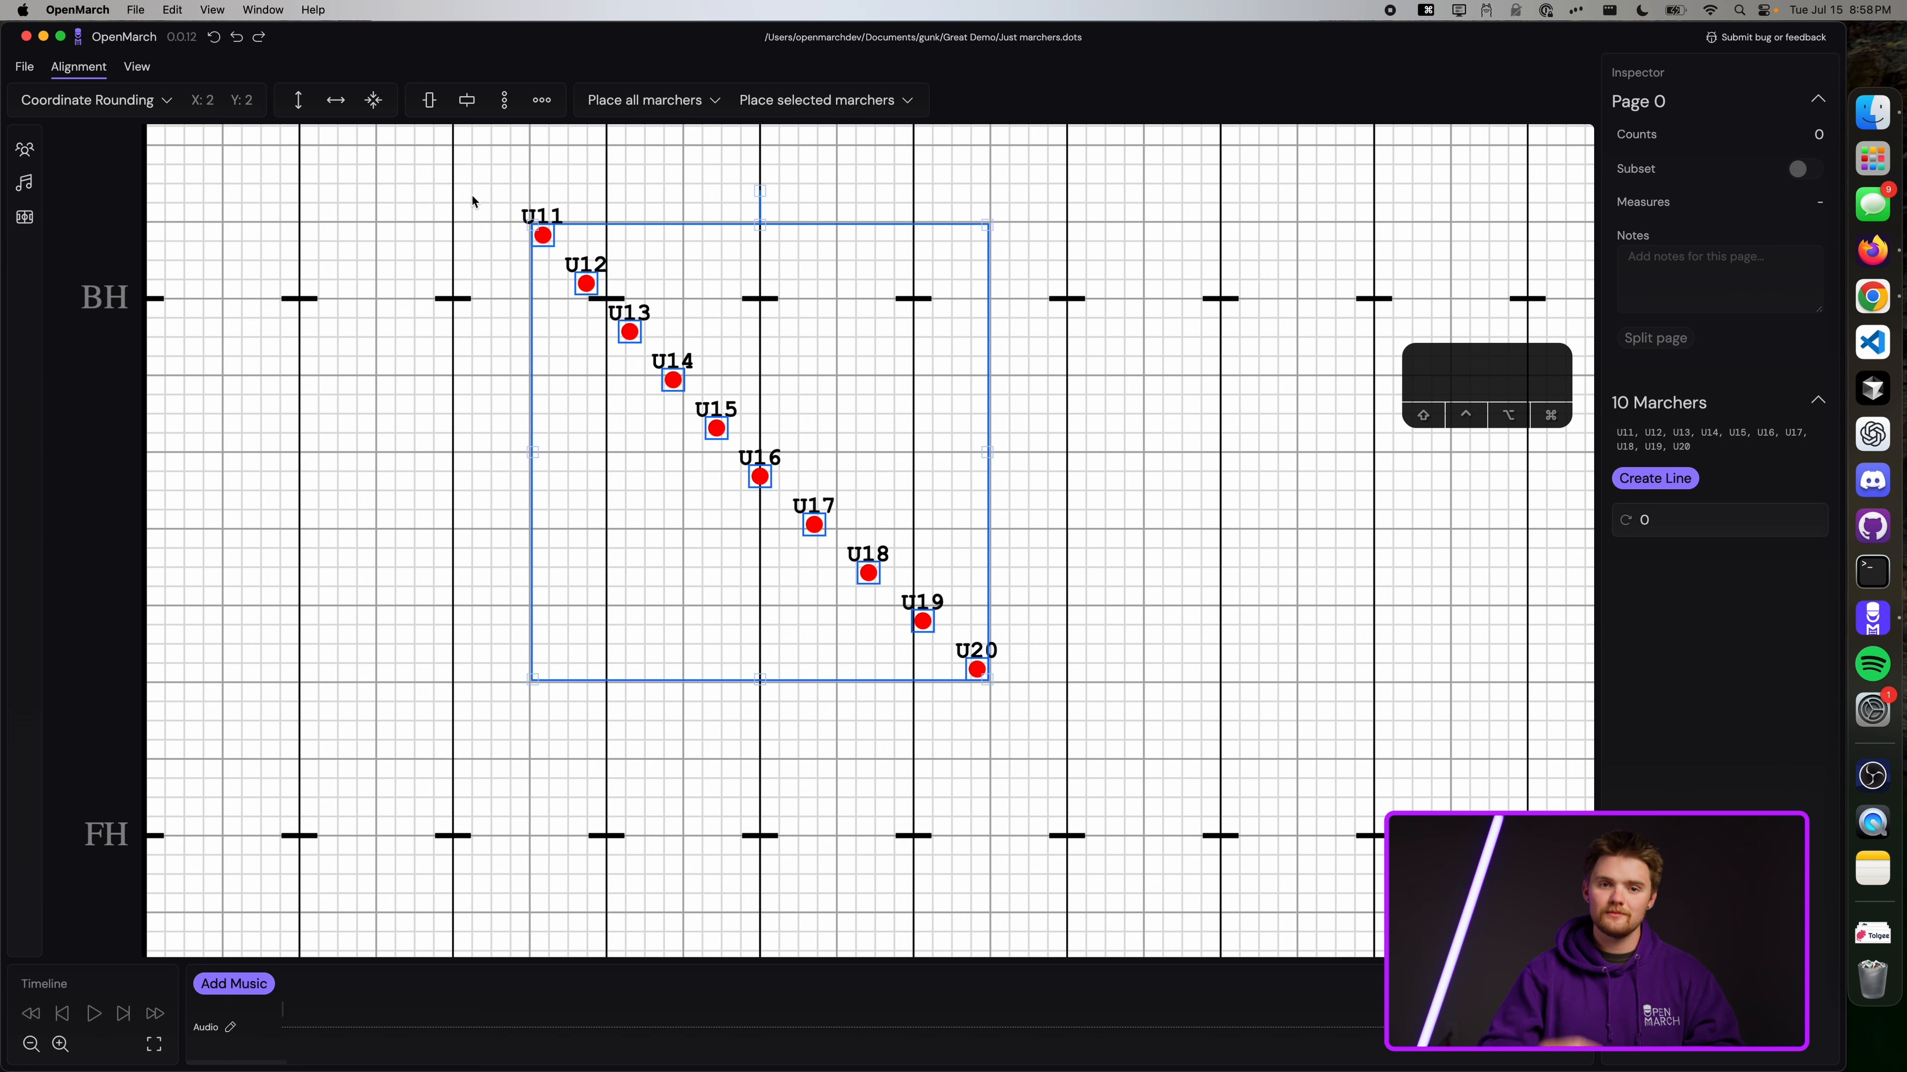
key(alt+v)
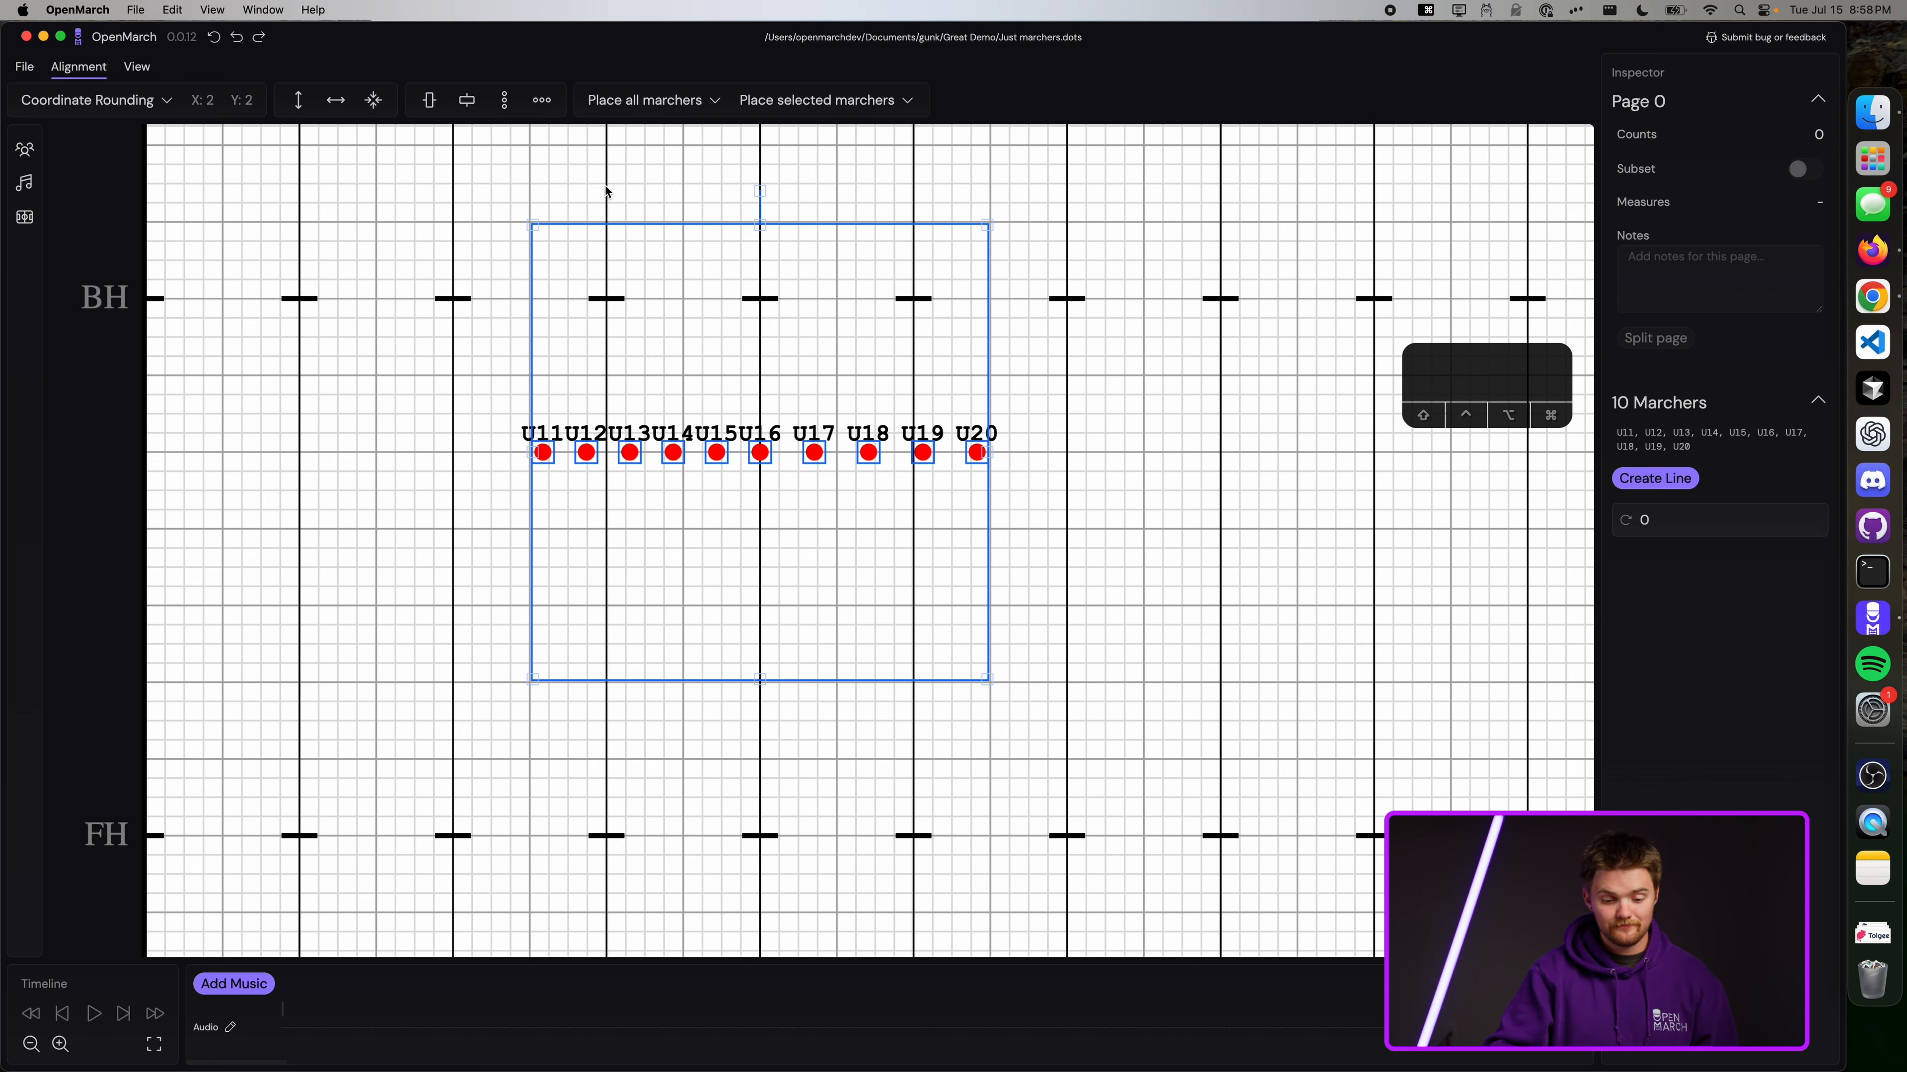
click(1053, 300)
key(super+z)
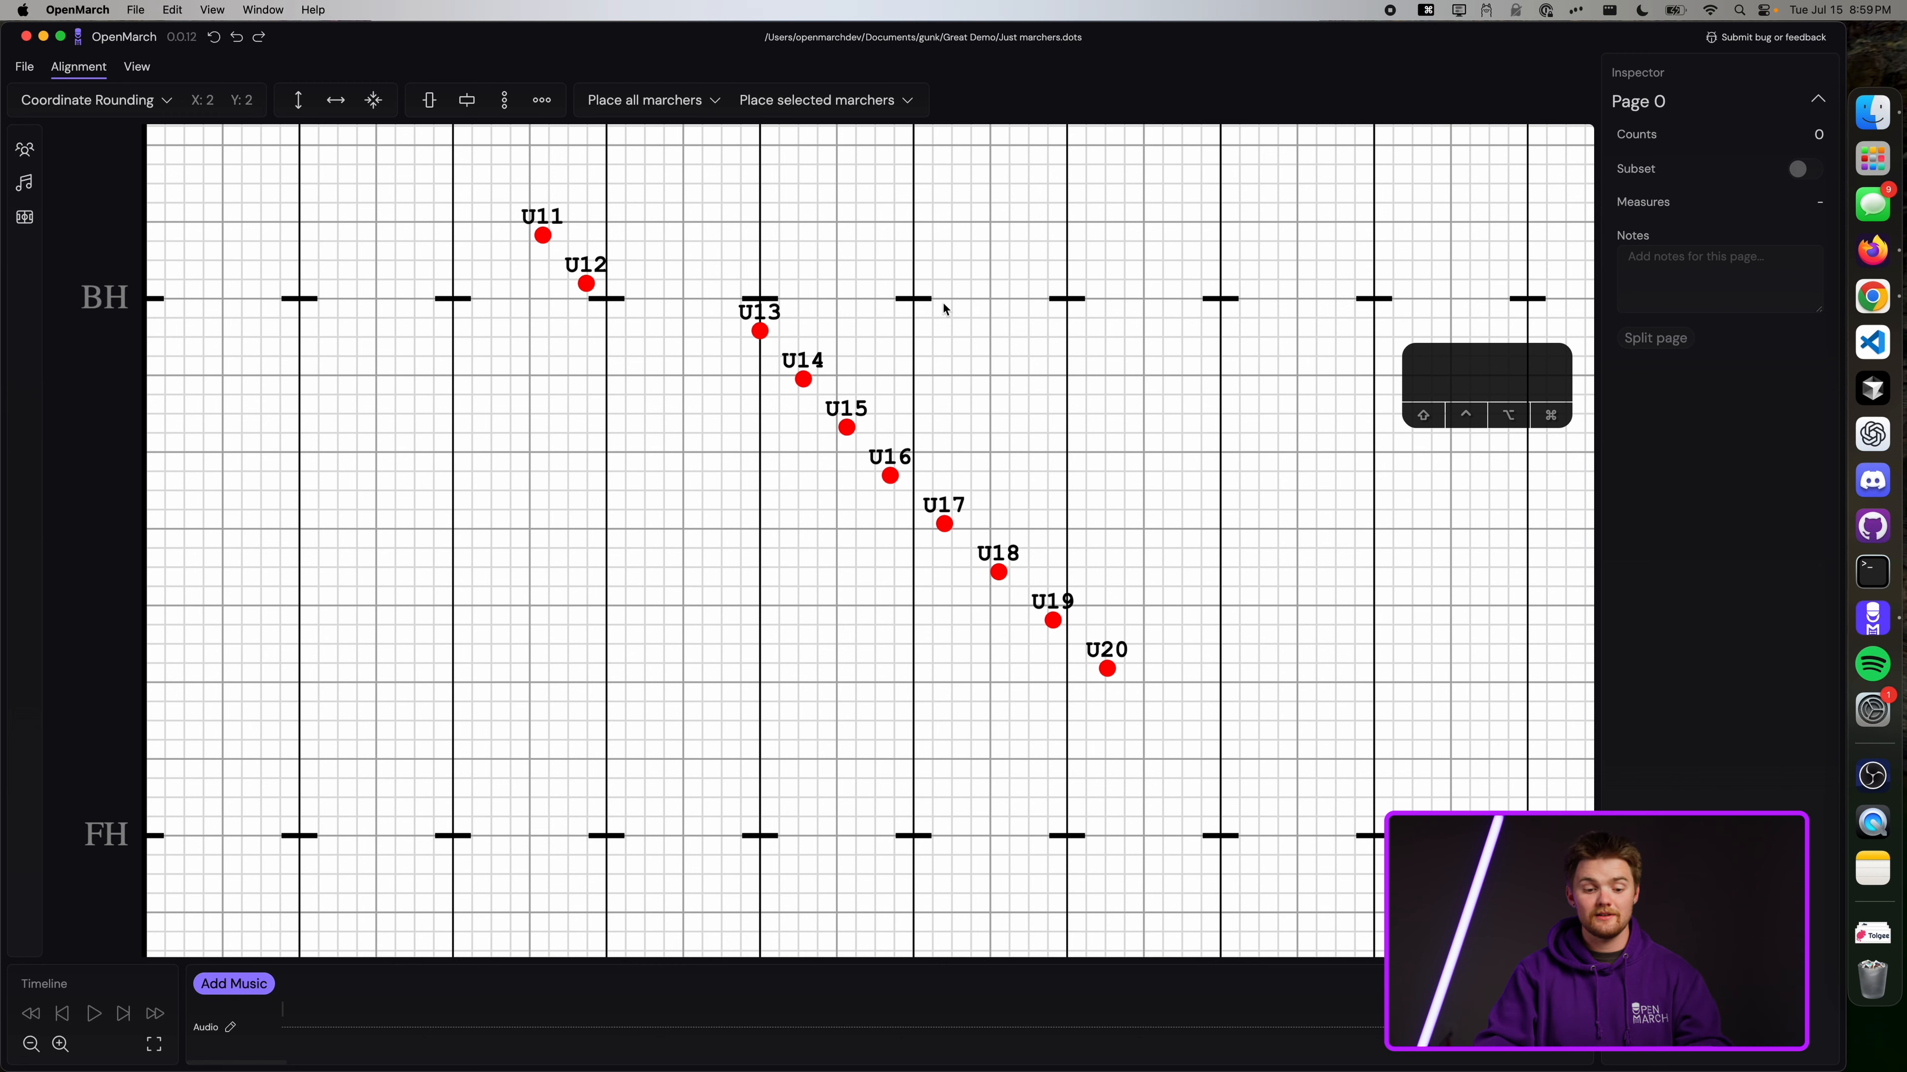
Space U11–U20 evenly side to side, then reselect U14–U20 and the full diagonal.
drag(1194, 732, 417, 191)
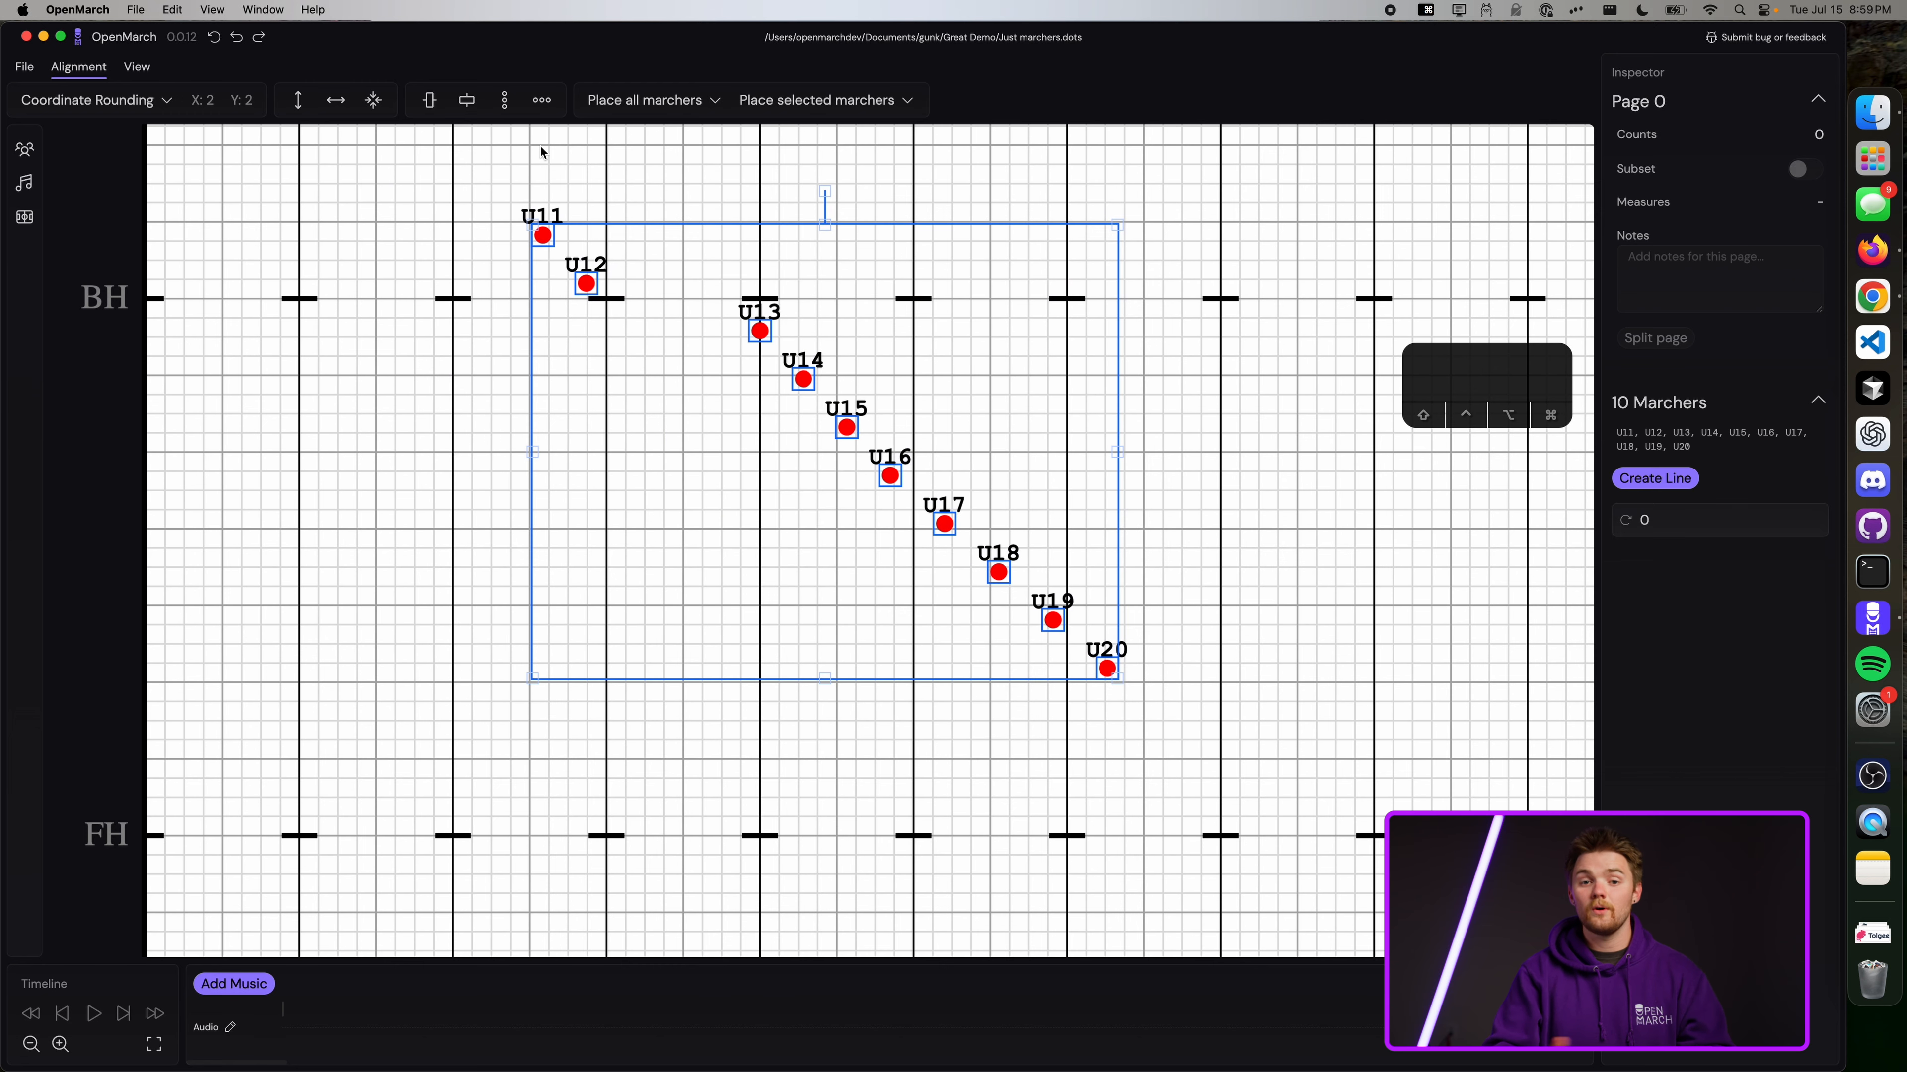
click(542, 100)
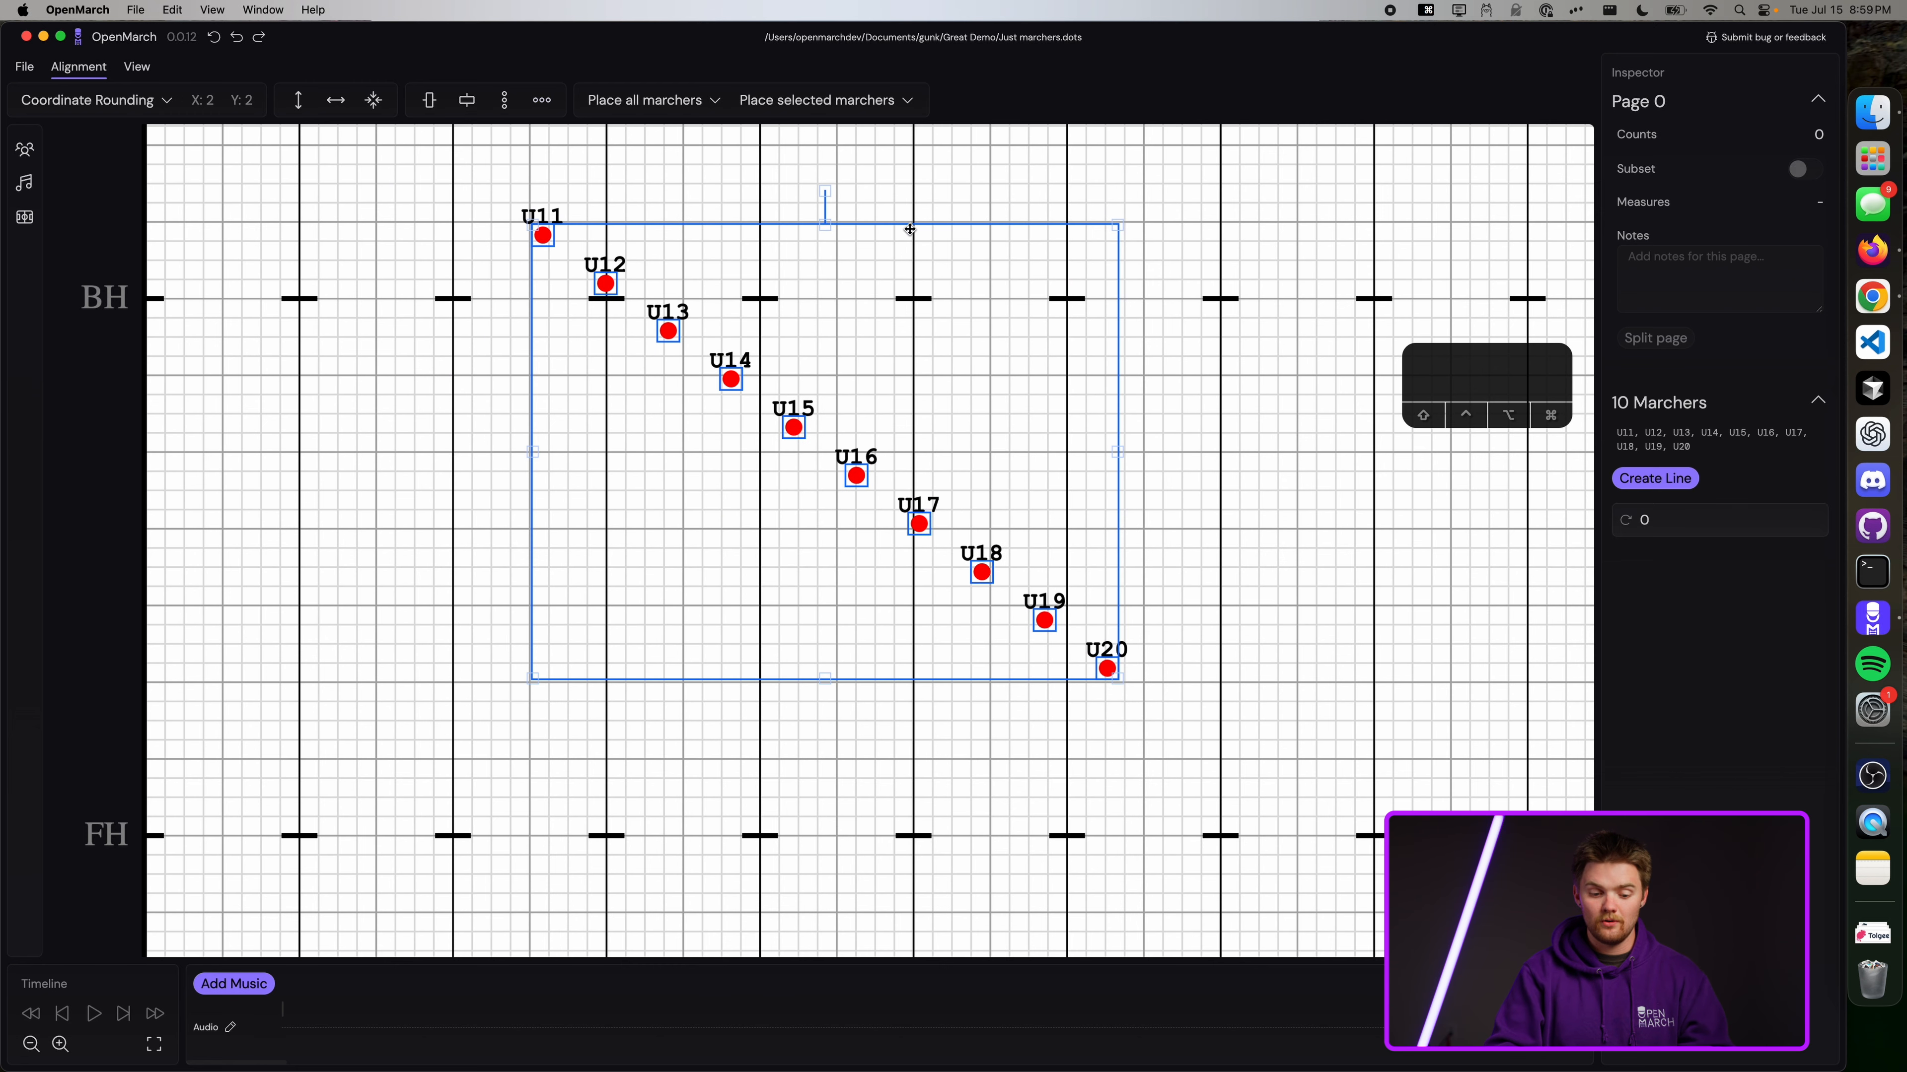
click(997, 180)
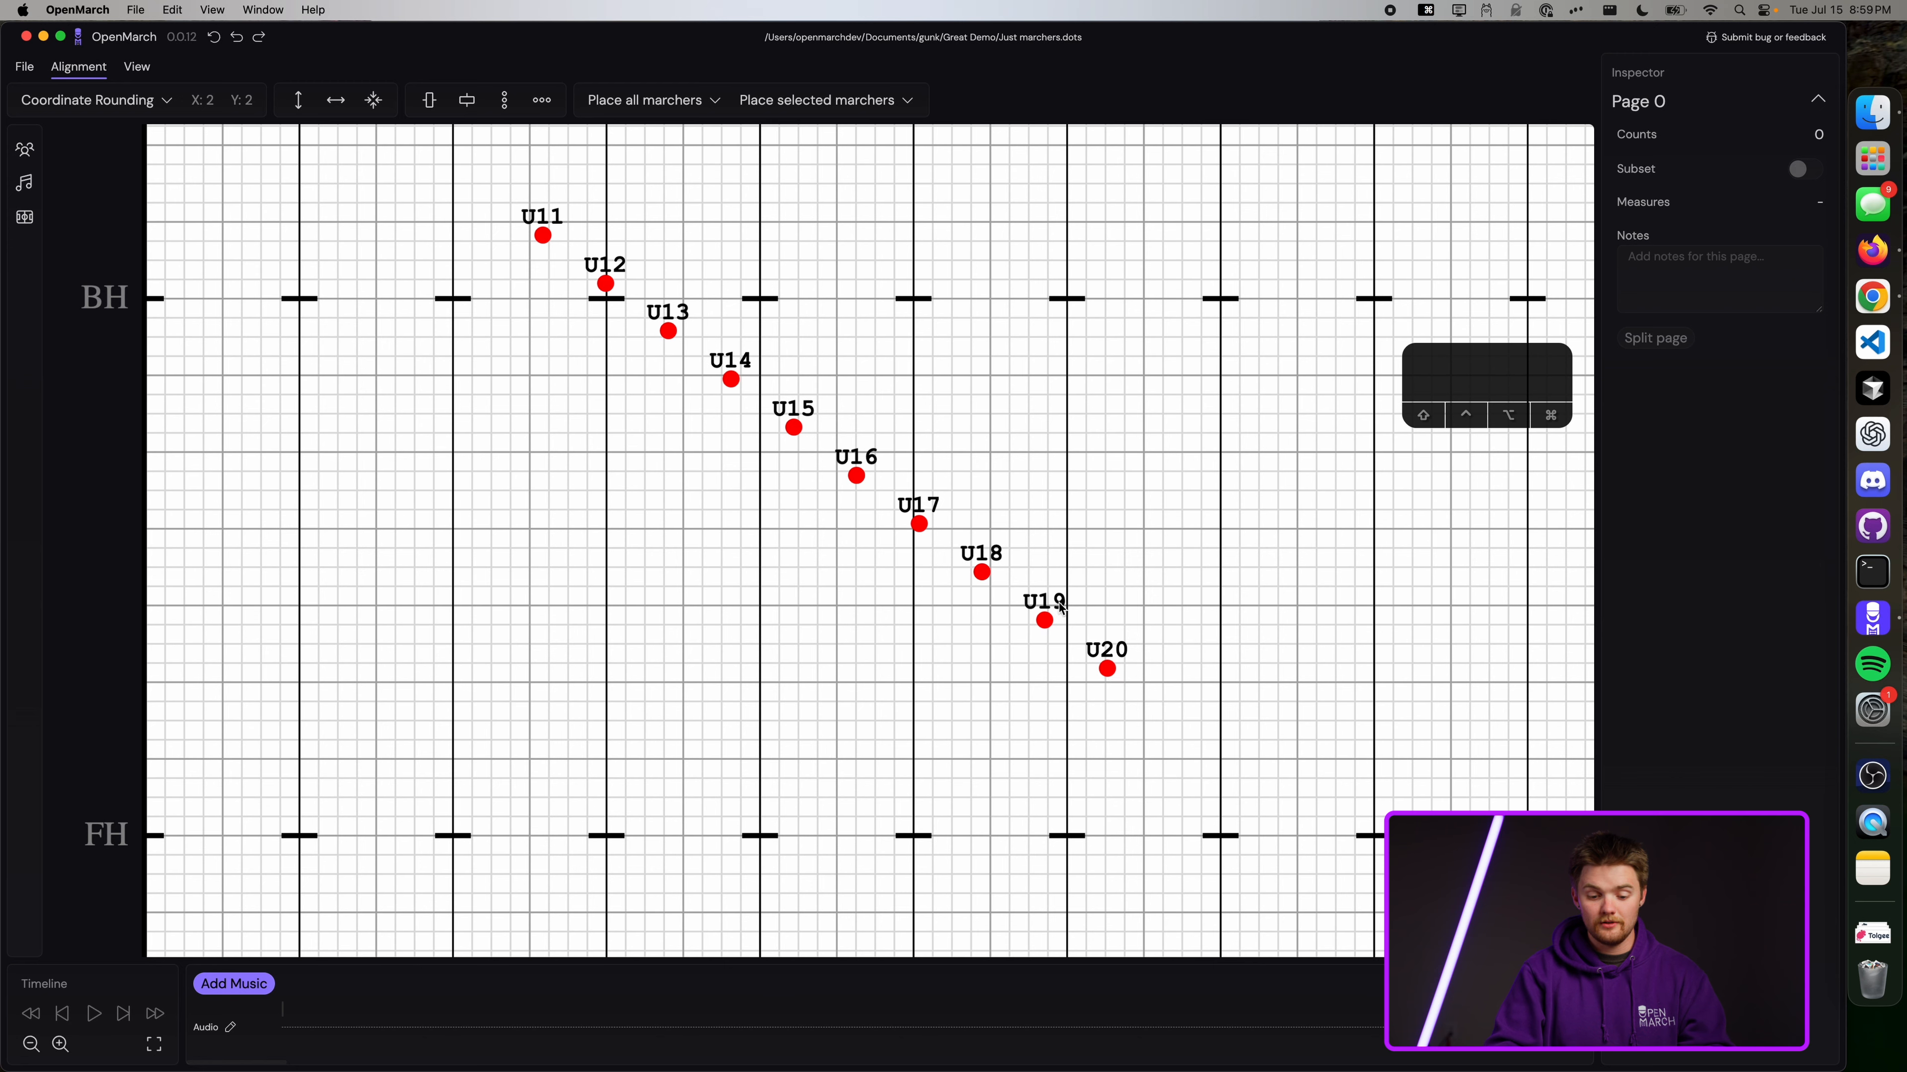
drag(1235, 732, 713, 366)
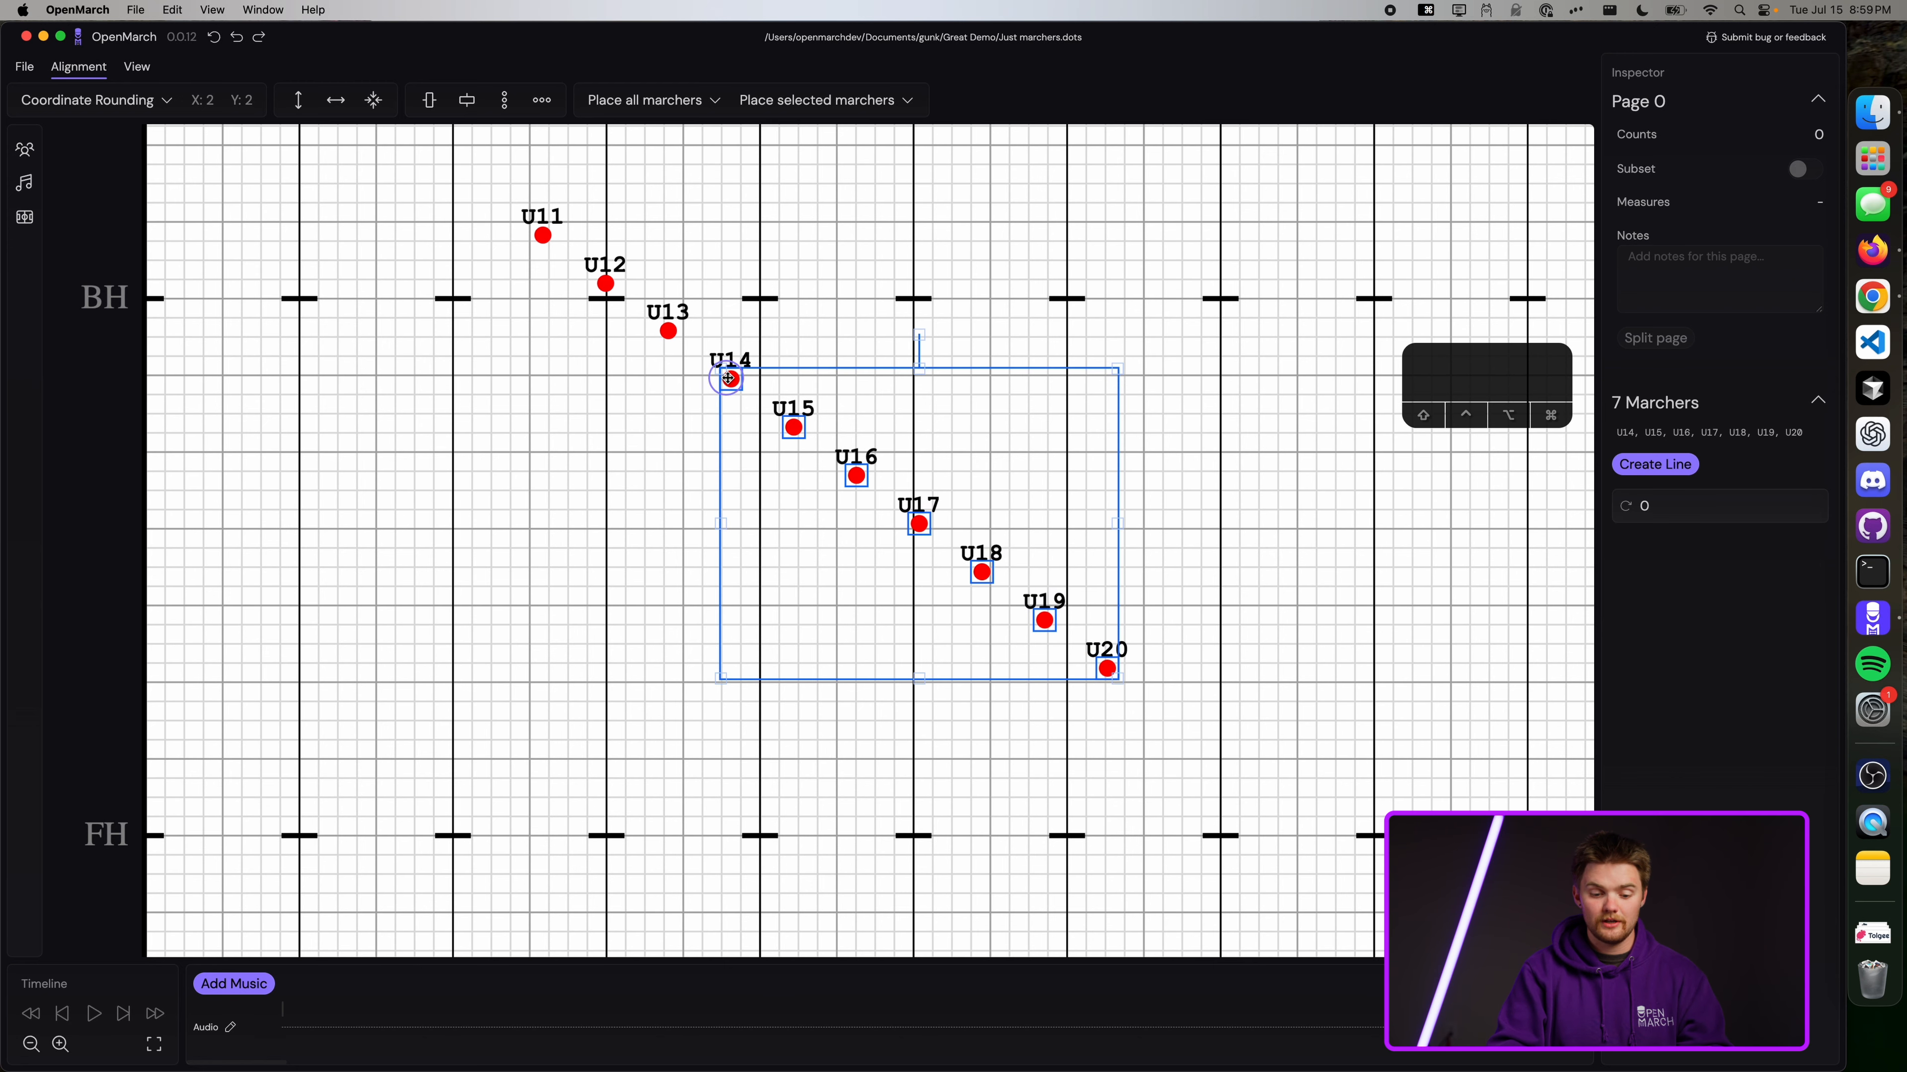
drag(1161, 856, 506, 211)
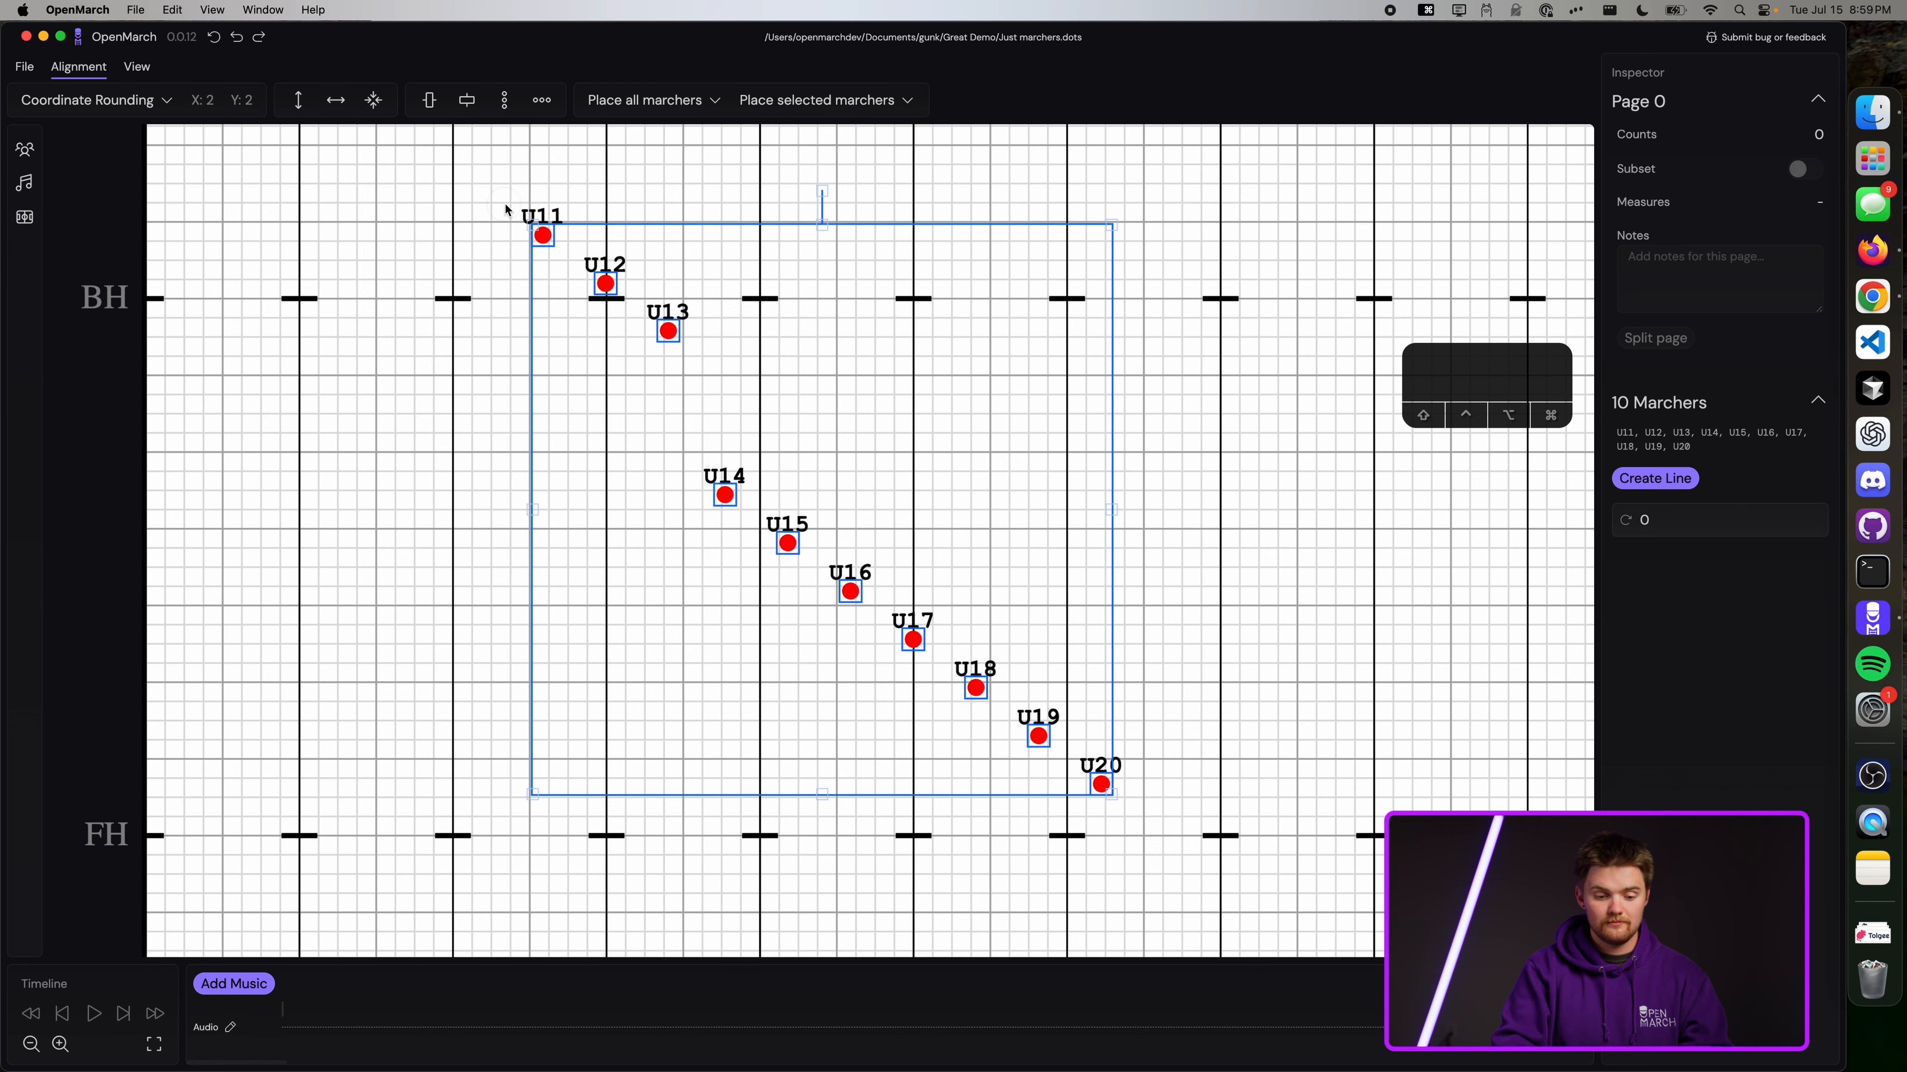
click(1258, 486)
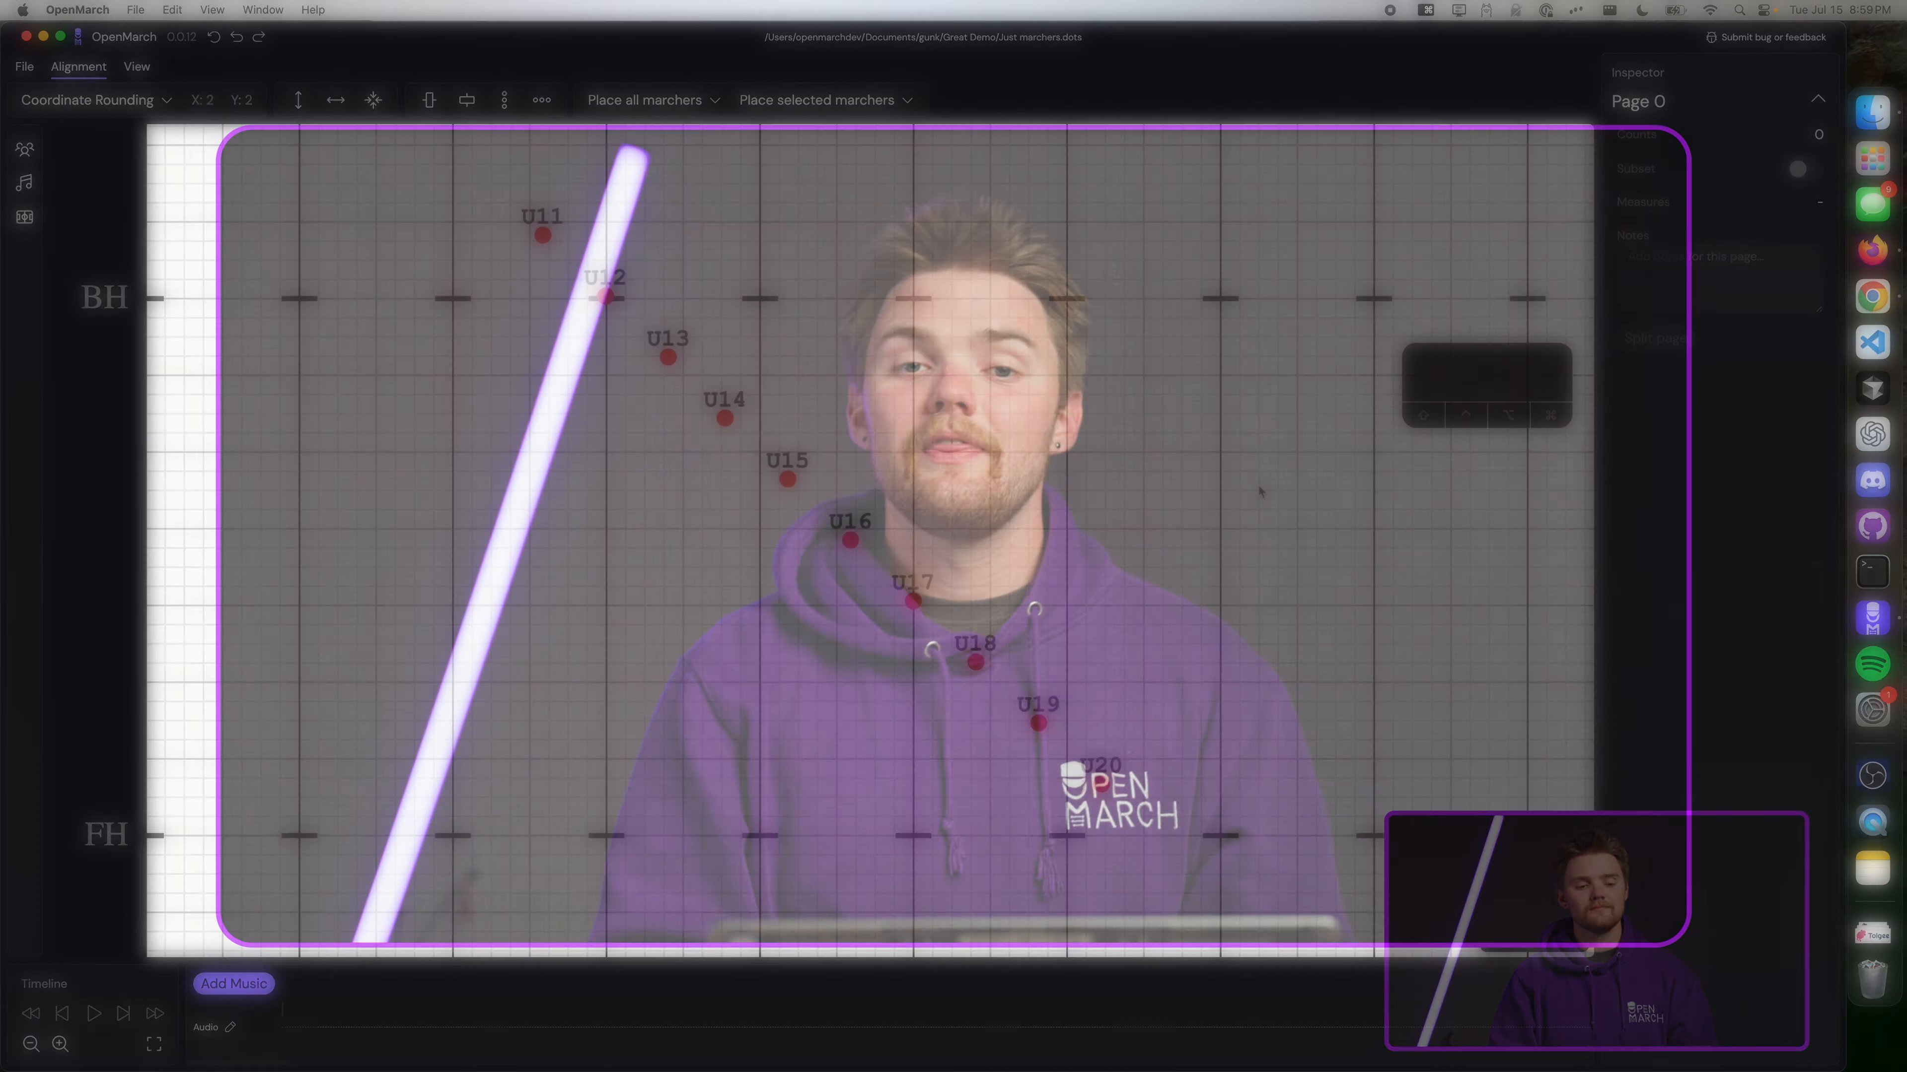